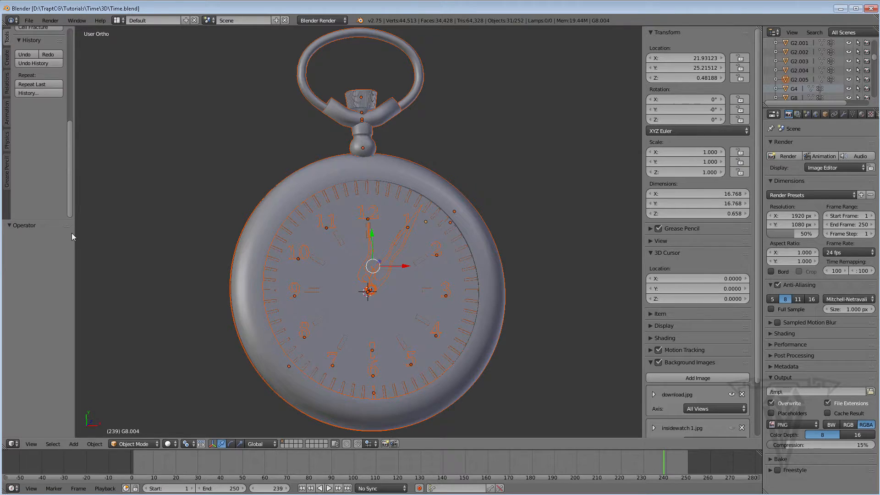
Hide the tool shelf and the properties sidebar to enlarge the 3D view around the watch.
key(t)
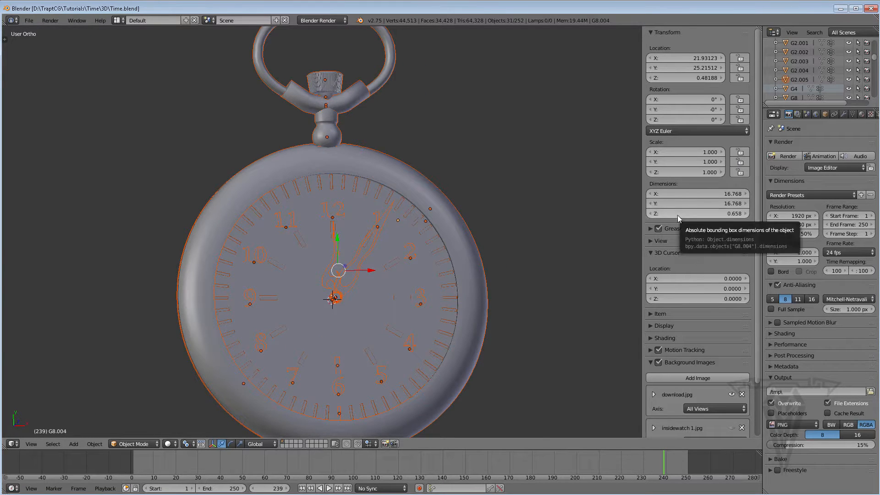
key(n)
key(n)
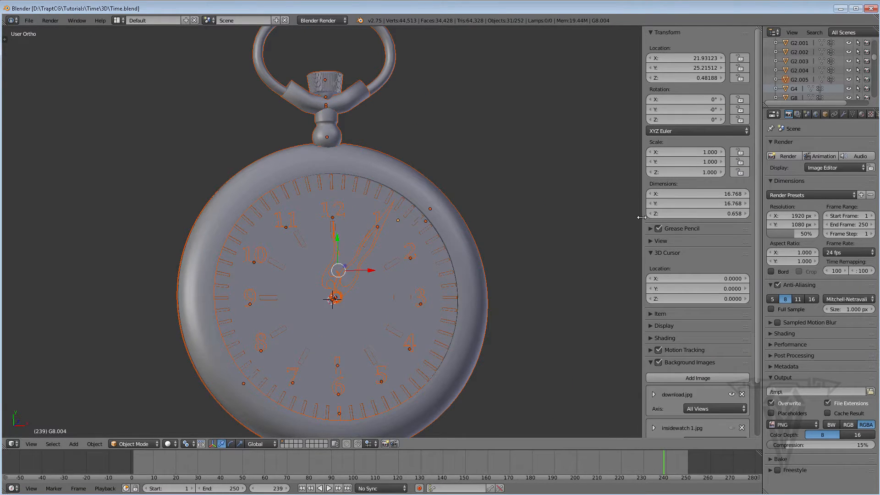
key(n)
middle_drag(461, 227, 385, 219)
shift+middle_drag(419, 149, 417, 186)
scroll(416, 185, up, 2)
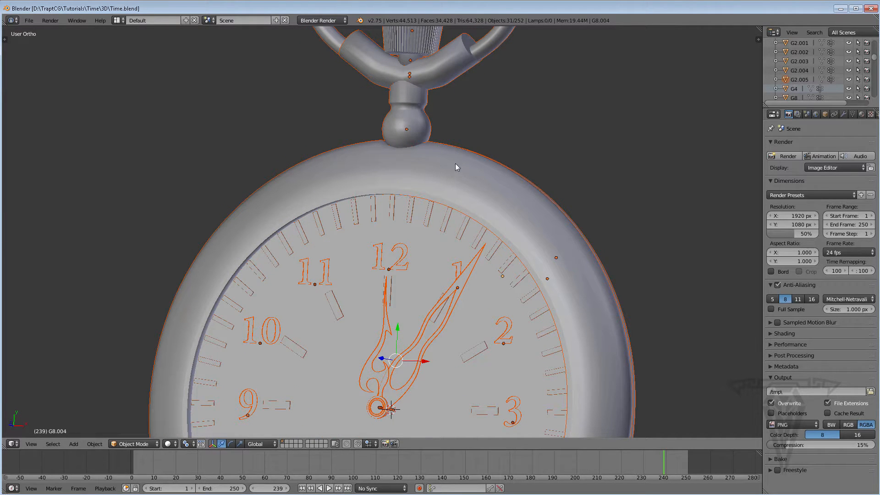
Preview the watch in Rendered viewport shading, and return to Solid shading.
click(171, 443)
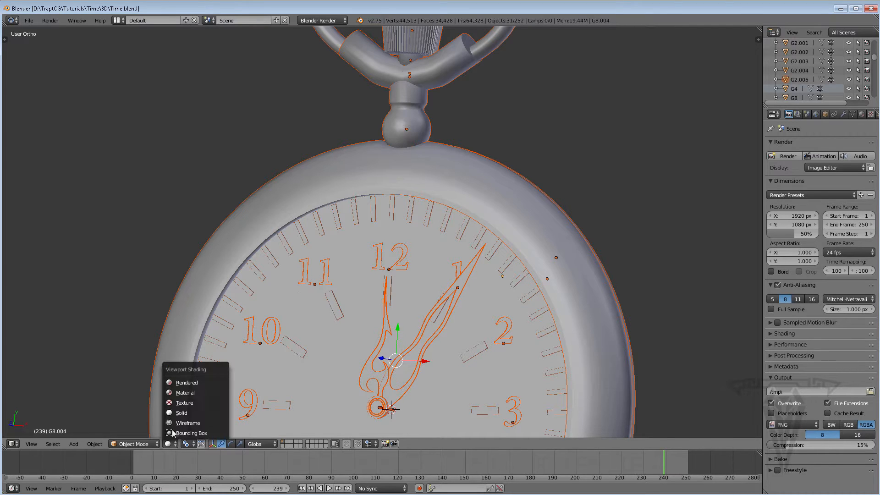
click(182, 384)
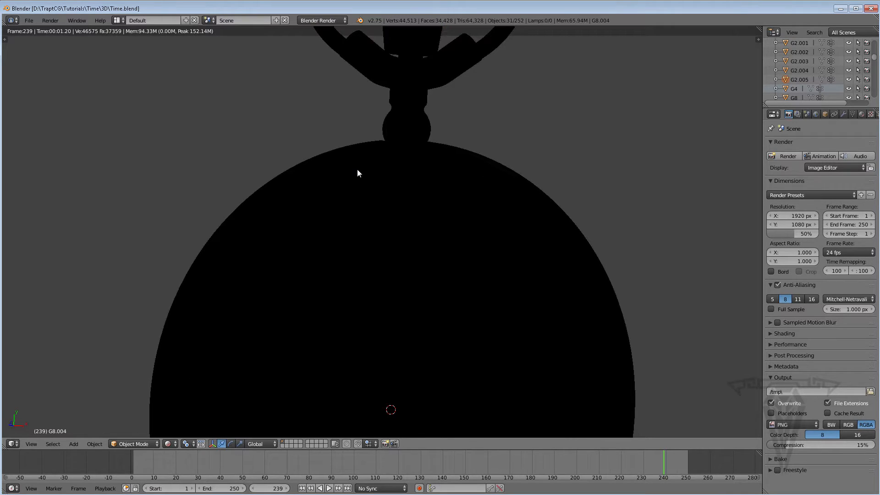
click(172, 444)
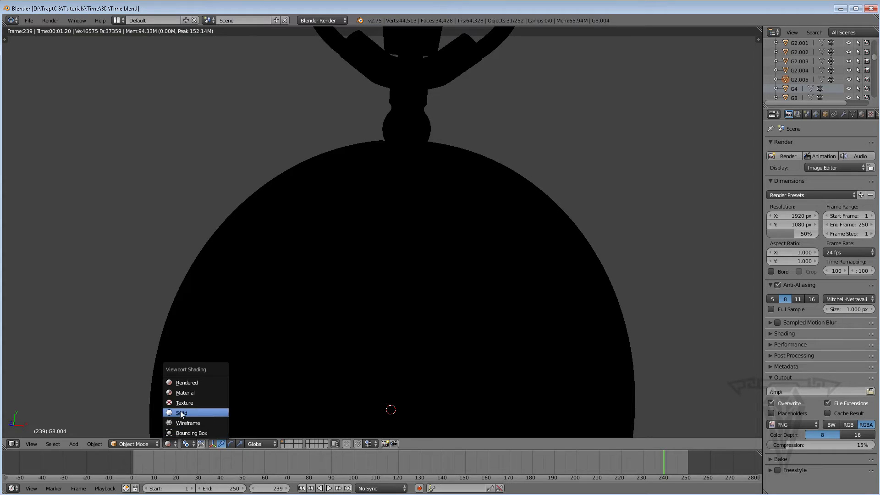
click(183, 412)
Add a Point lamp at the centre of the watch dial.
mouse_move(310, 346)
shift+middle_down()
mouse_move(326, 323)
mouse_move(348, 329)
mouse_move(359, 309)
shift+middle_up()
scroll(326, 322, down, 2)
scroll(359, 313, down, 1)
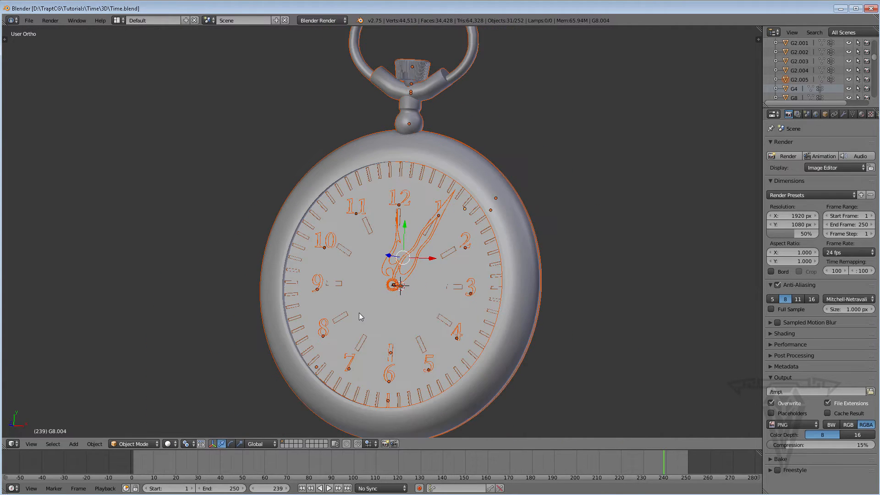
scroll(364, 312, up, 1)
key(shift+a)
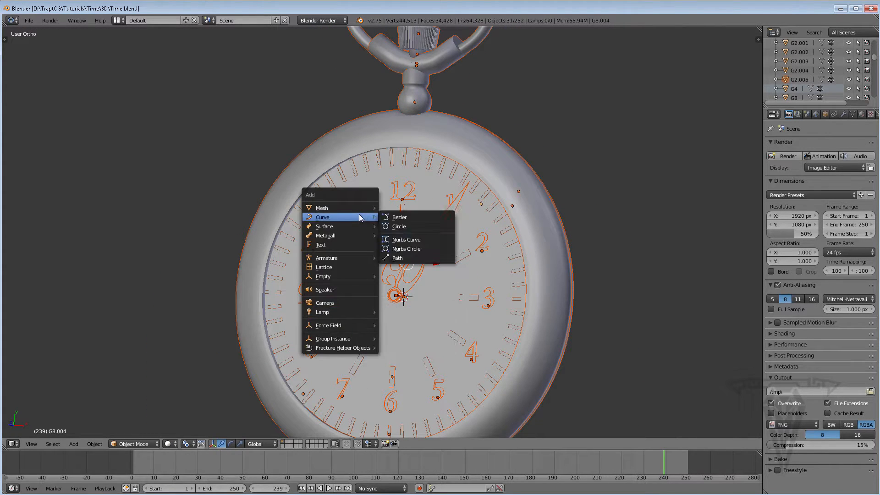
mouse_move(353, 314)
click(398, 314)
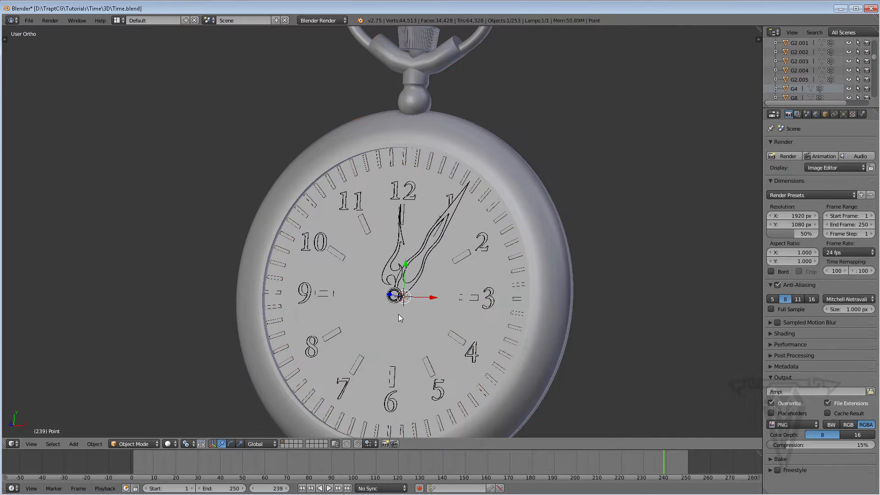
click(72, 445)
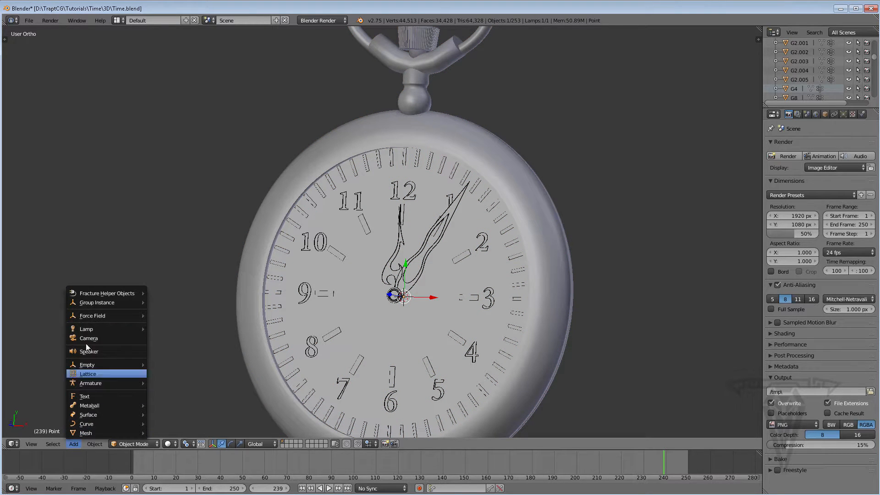
mouse_move(93, 328)
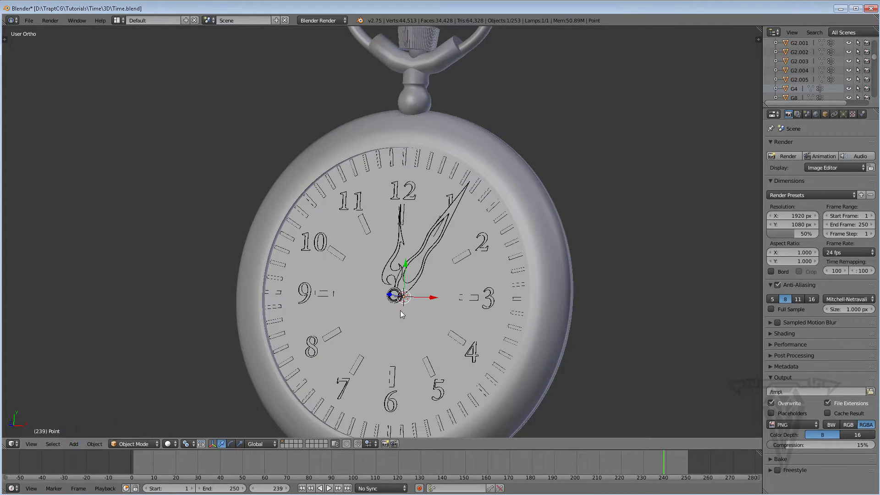
Move the lamp along Z out in front of the dial, and along Y up to about the crown's height.
middle_drag(400, 310, 388, 296)
key(g)
key(z)
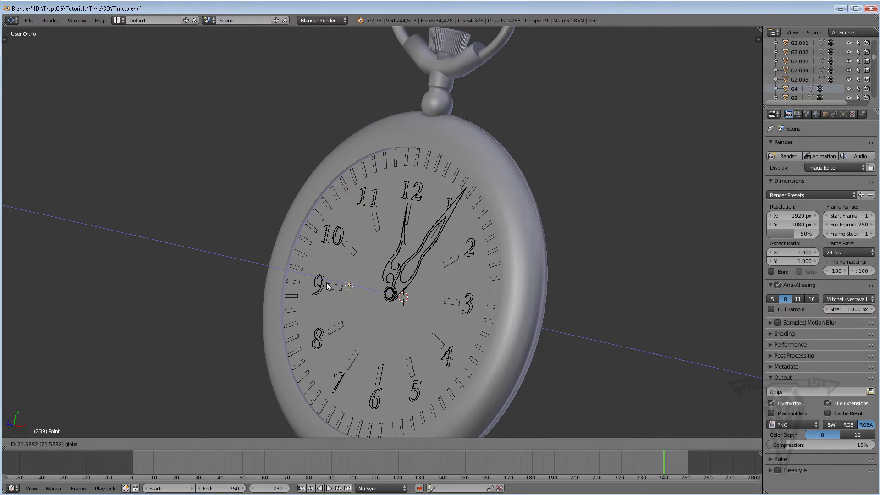
click(350, 256)
key(g)
key(y)
click(389, 28)
Raise the lamp slightly along Y, beside the lower part of the handle ring.
shift+scroll(468, 124, up, 6)
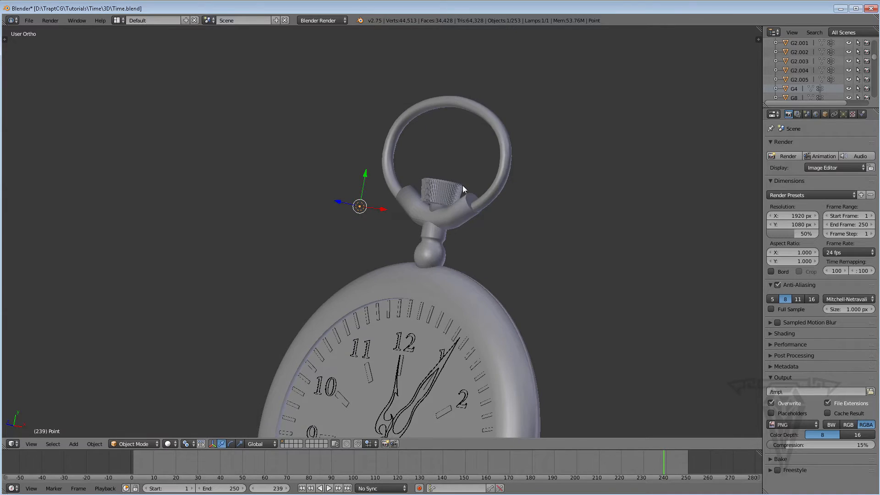
scroll(463, 186, up, 3)
shift+middle_drag(453, 200, 403, 281)
drag(302, 238, 313, 183)
middle_drag(425, 306, 447, 317)
shift+middle_drag(444, 274, 422, 320)
scroll(428, 317, up, 1)
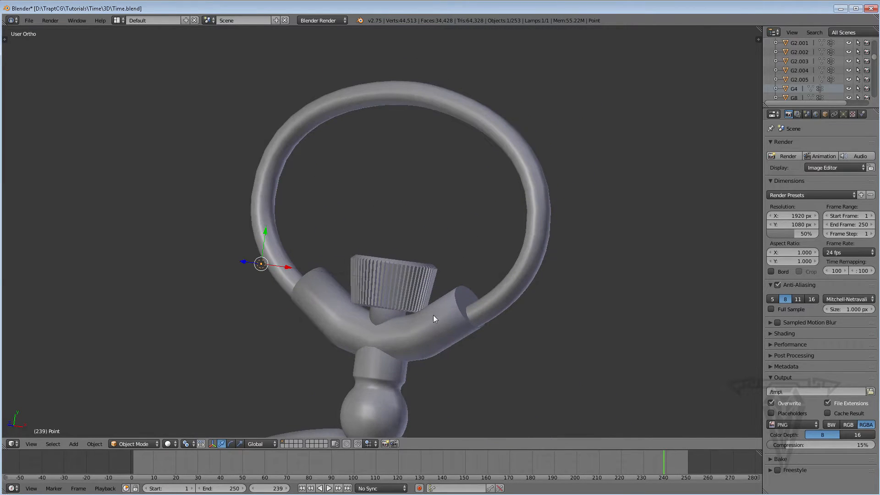
Select the handle ring and preview its lighting in Rendered viewport shading, returning to Solid shading.
right_click(538, 232)
mouse_move(489, 364)
middle_down()
mouse_move(487, 377)
mouse_move(444, 353)
mouse_move(434, 361)
middle_up()
scroll(444, 354, up, 1)
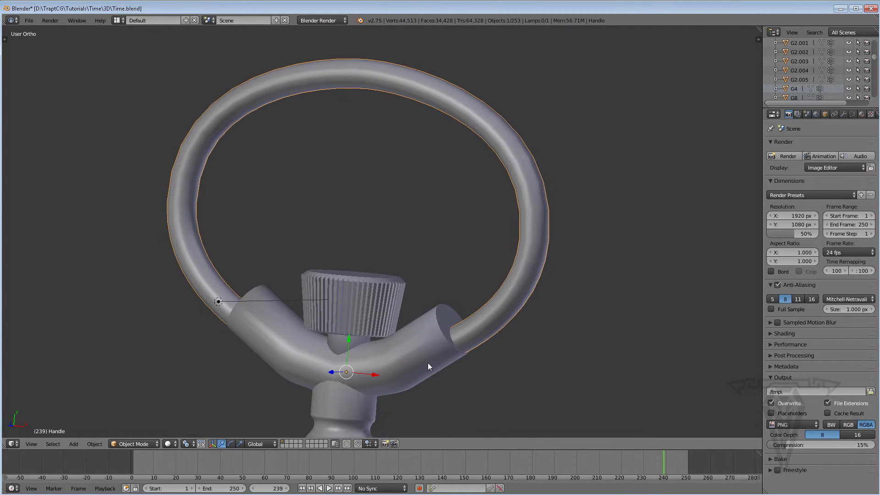
click(170, 443)
click(208, 379)
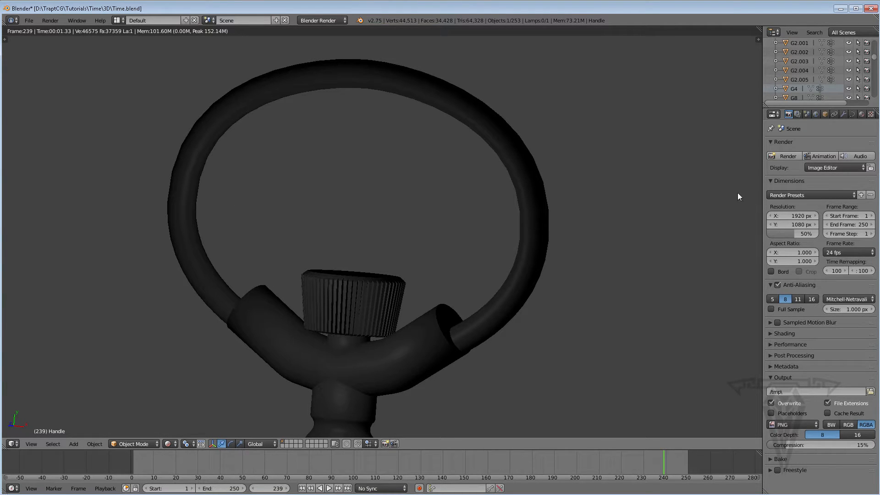
click(170, 444)
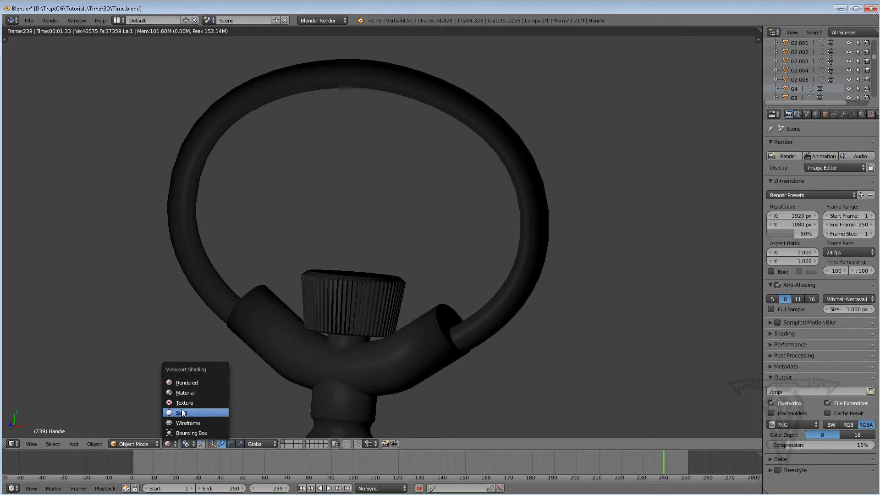
click(202, 409)
Select the point lamp and set its falloff to Constant with the viewport in Rendered shading.
right_click(219, 301)
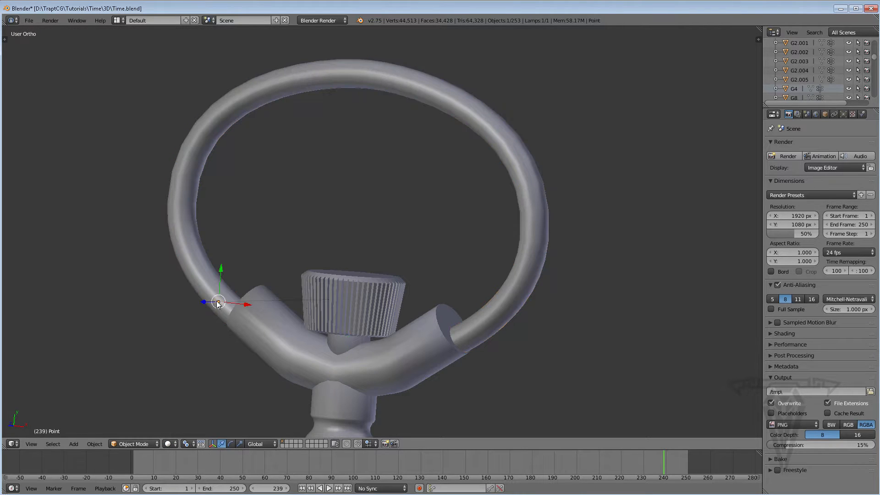
click(171, 443)
click(188, 381)
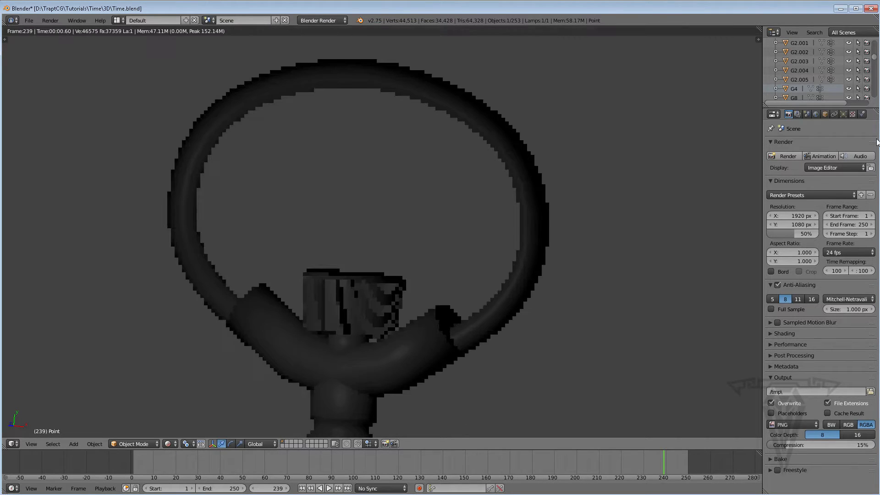
click(843, 114)
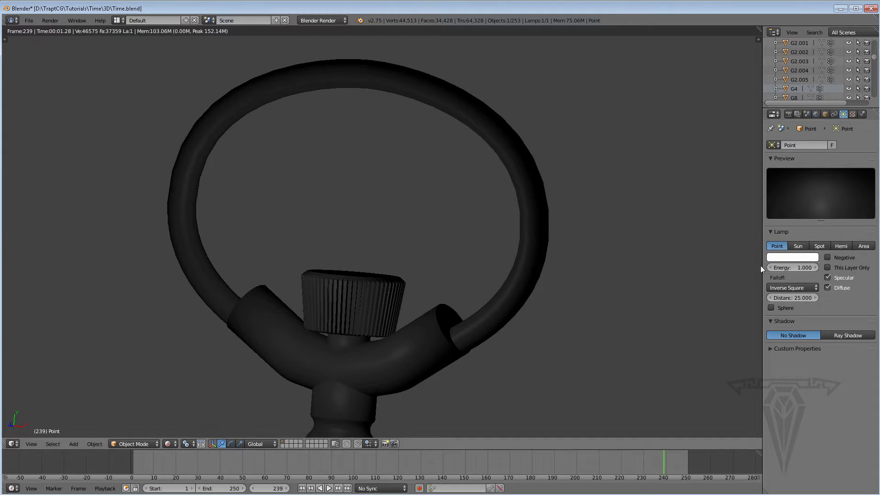
click(788, 285)
click(782, 281)
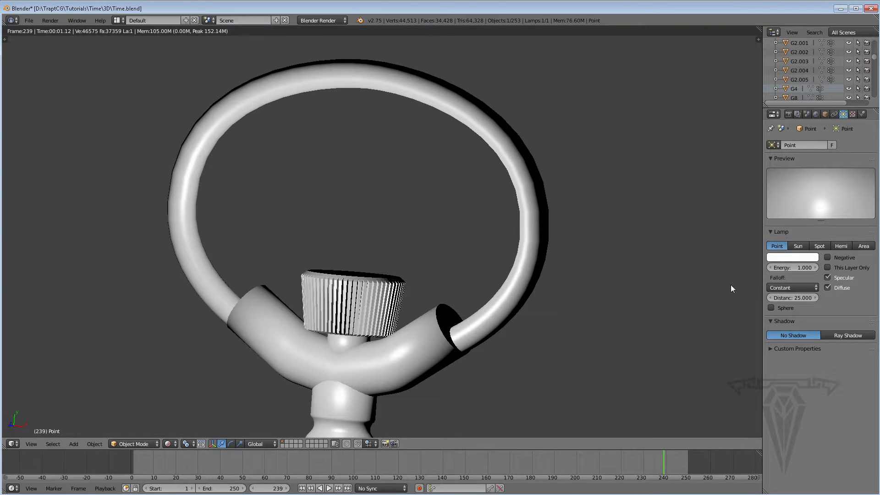
Set the lamp's energy to 0.7 and switch the viewport back to Solid shading.
click(795, 267)
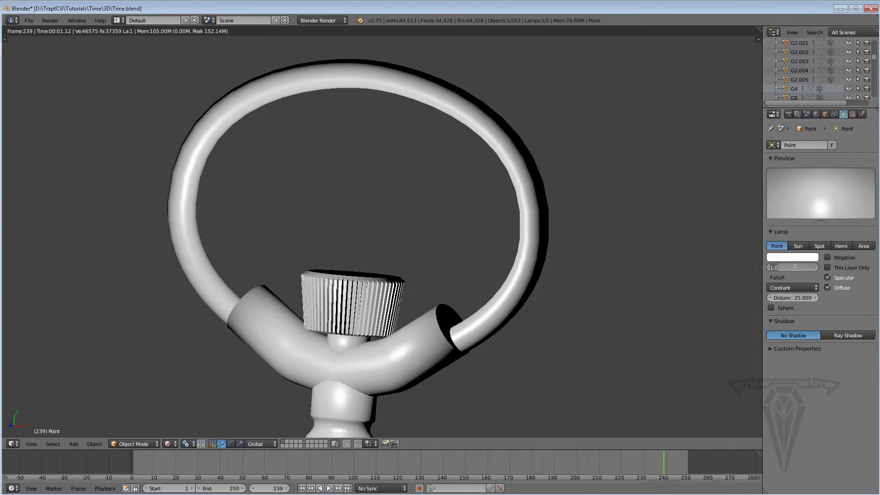
key(BackSpace)
text(.7)
key(Return)
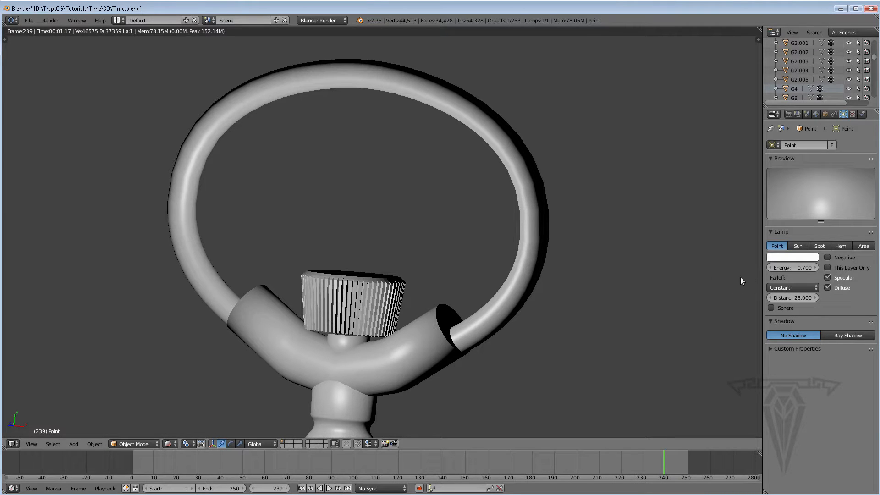
click(170, 444)
click(185, 413)
Select the handle ring and show its material settings in a slightly widened properties editor.
right_click(532, 210)
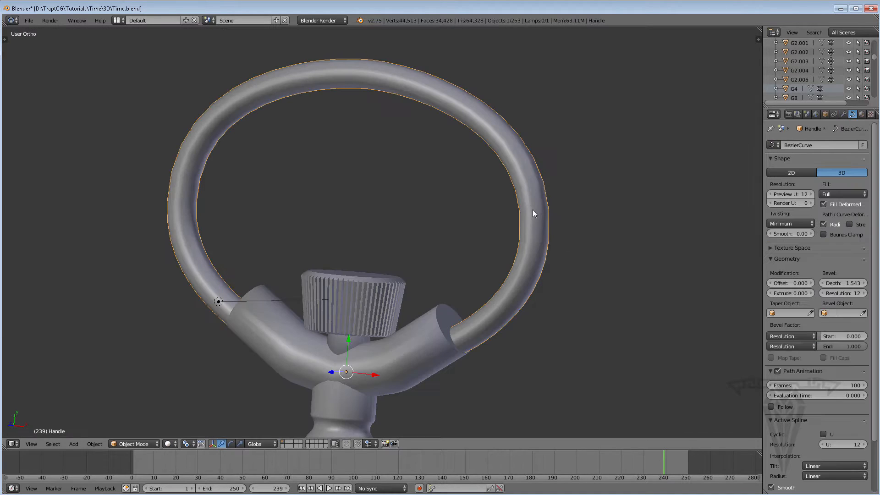
scroll(473, 245, up, 2)
middle_drag(468, 250, 436, 250)
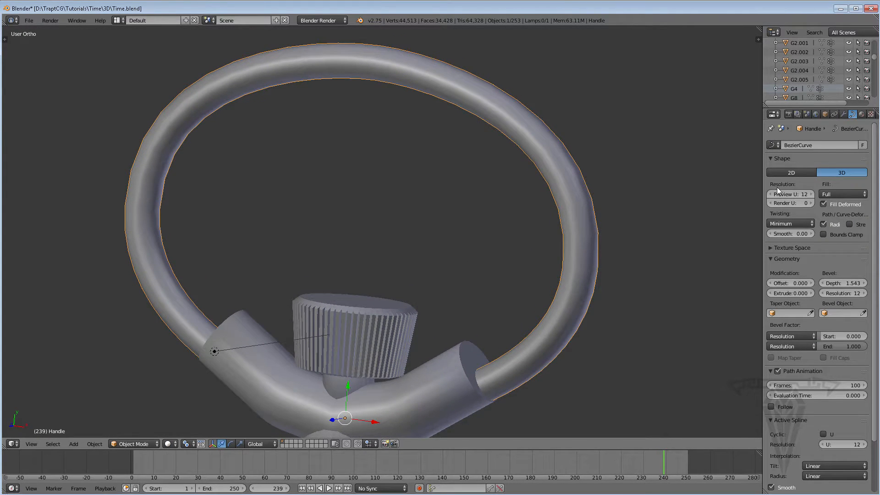
drag(763, 156, 736, 157)
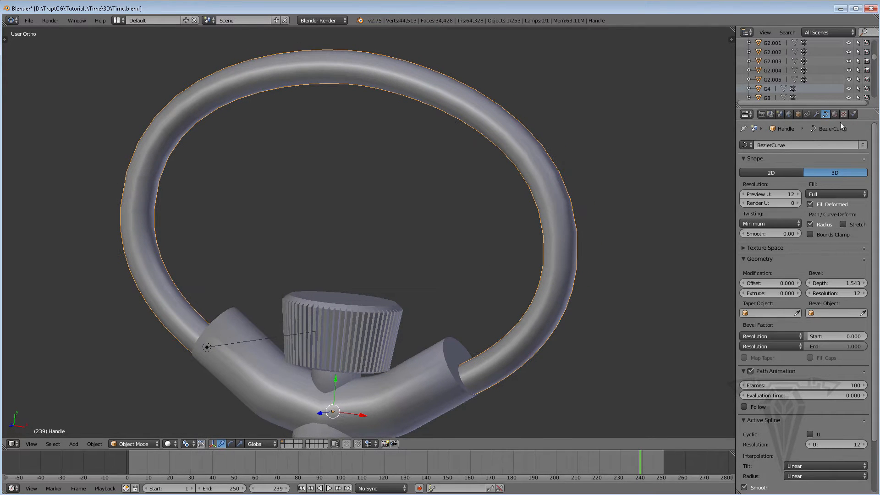
click(834, 114)
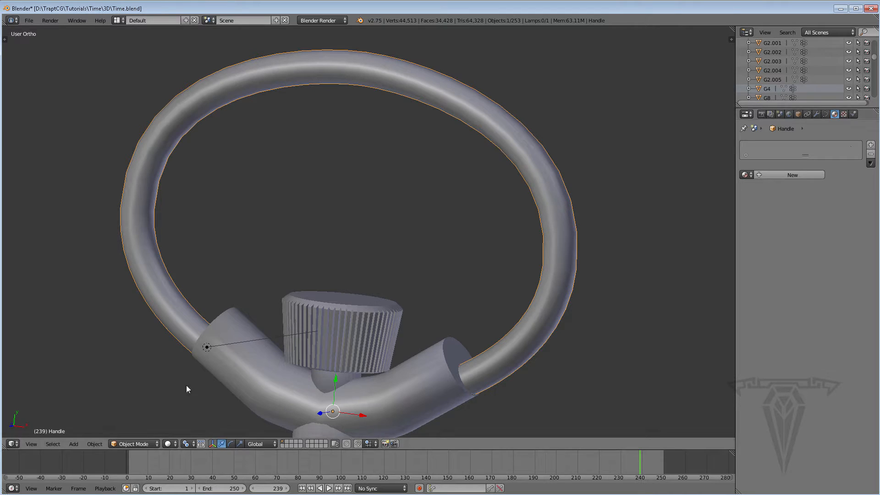
Switch the viewport to Material shading and give the handle ring a new material named Metal_1.
click(173, 443)
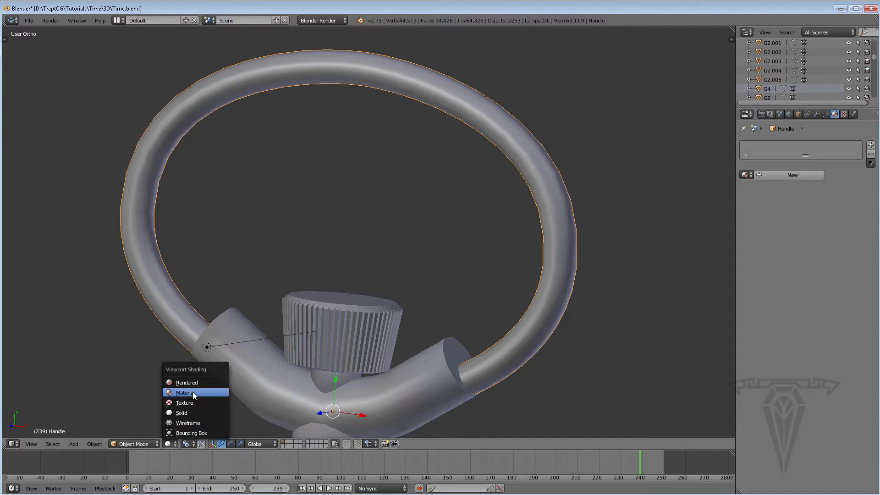
click(193, 393)
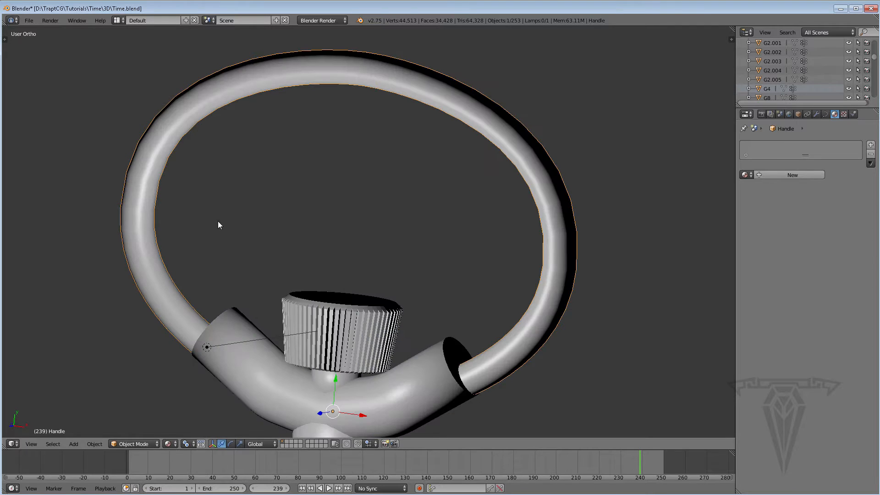
click(775, 175)
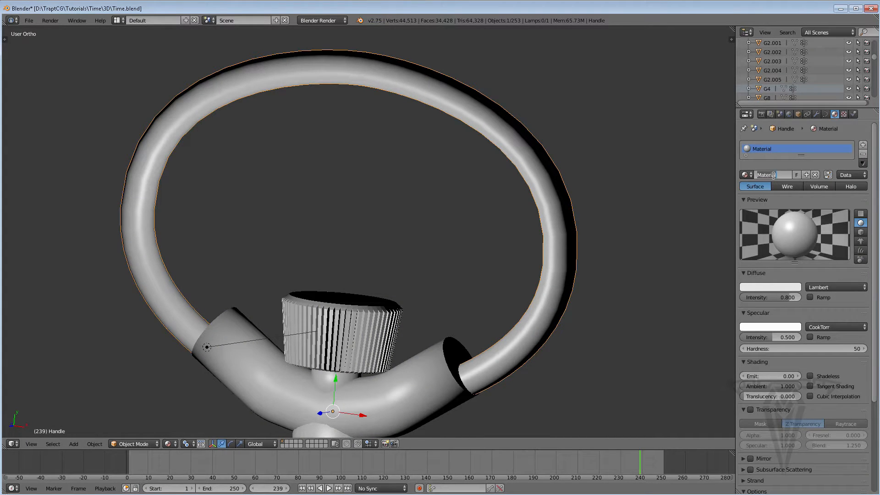
text(Metal_1)
key(Return)
Give Metal_1 a light golden diffuse colour at intensity 1.0 with the Toon diffuse shader.
click(775, 287)
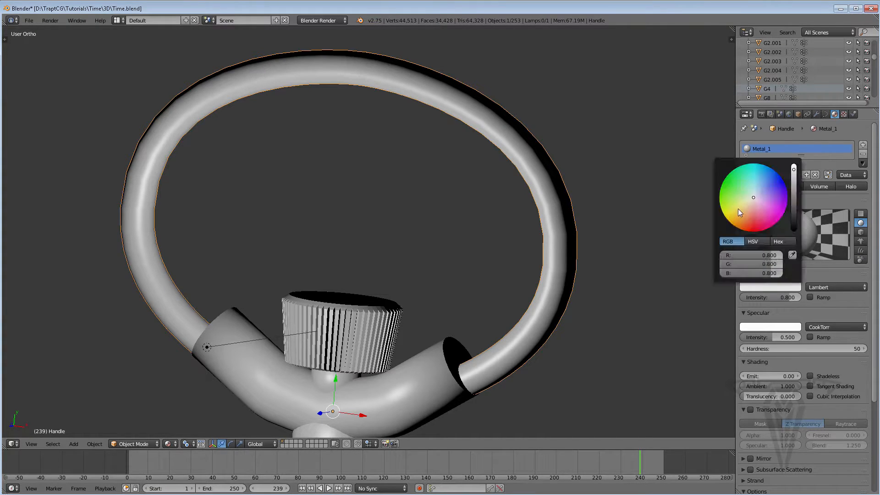
drag(738, 208, 742, 213)
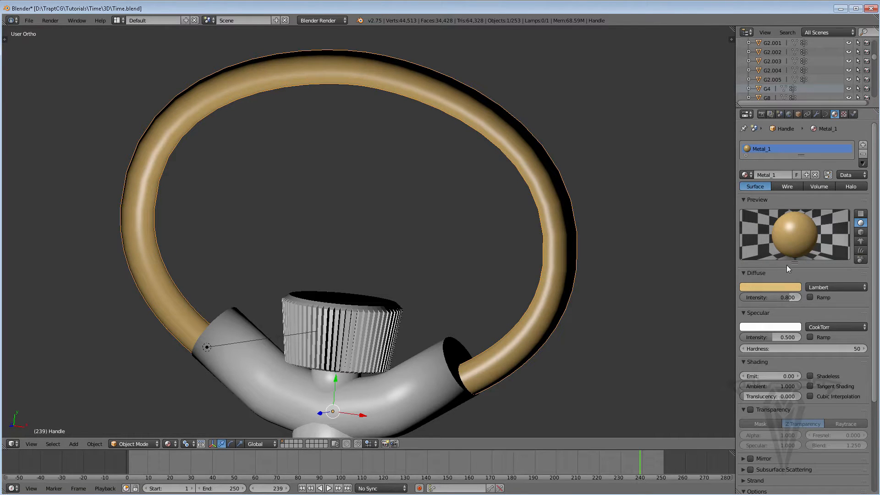
mouse_move(788, 297)
mouse_down()
mouse_move(747, 301)
mouse_move(802, 298)
mouse_up()
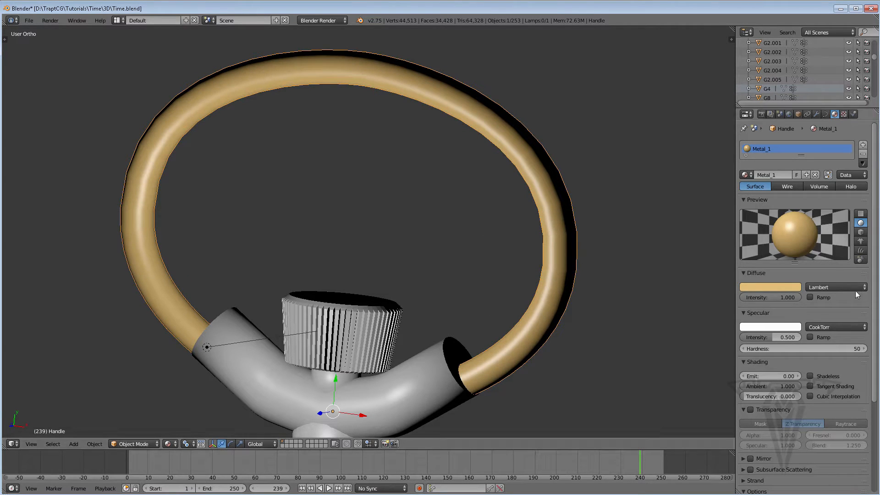
click(830, 287)
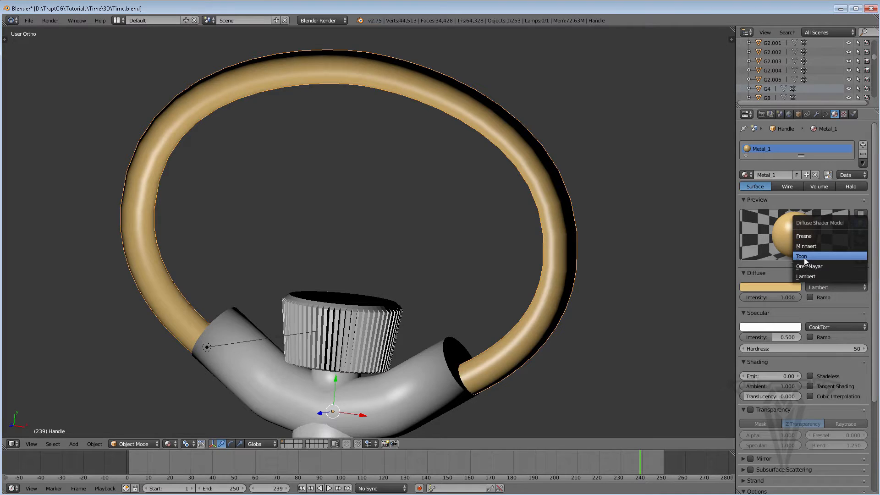
click(811, 256)
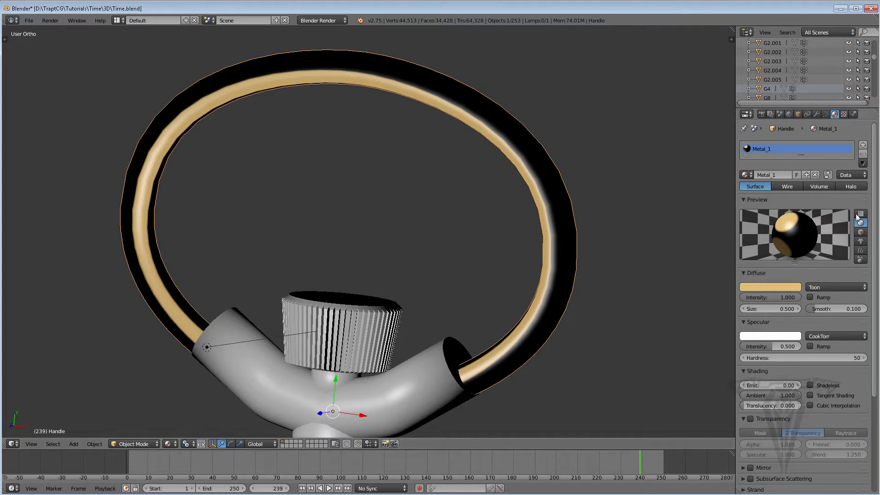
Try the Fresnel diffuse shader on Metal_1, settle on Lambert, and briefly preview the diffuse colour ramp before disabling it.
click(821, 287)
click(818, 235)
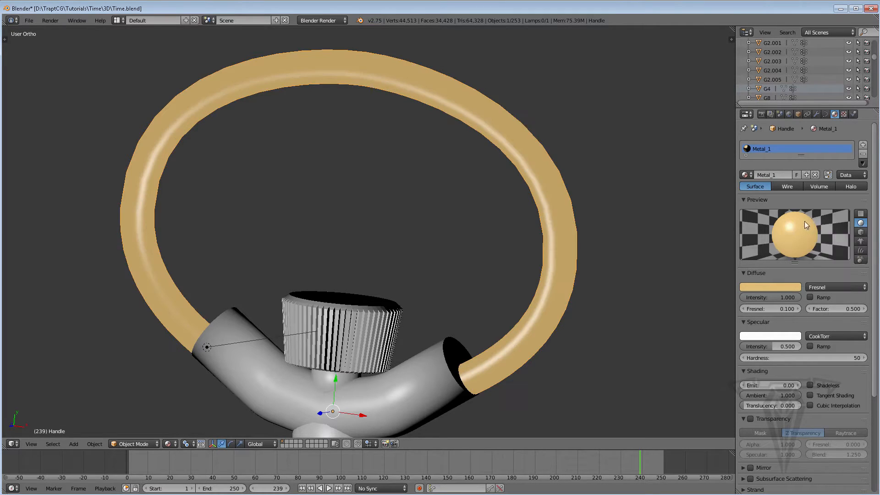
click(823, 287)
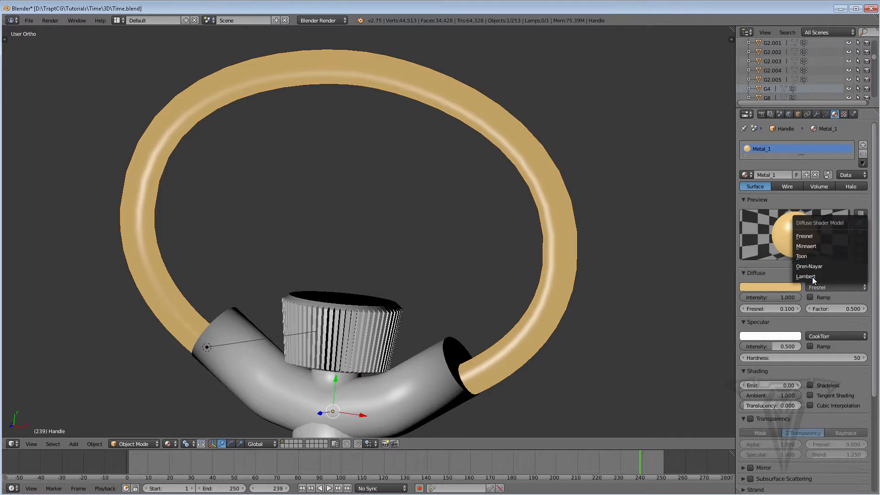
click(806, 276)
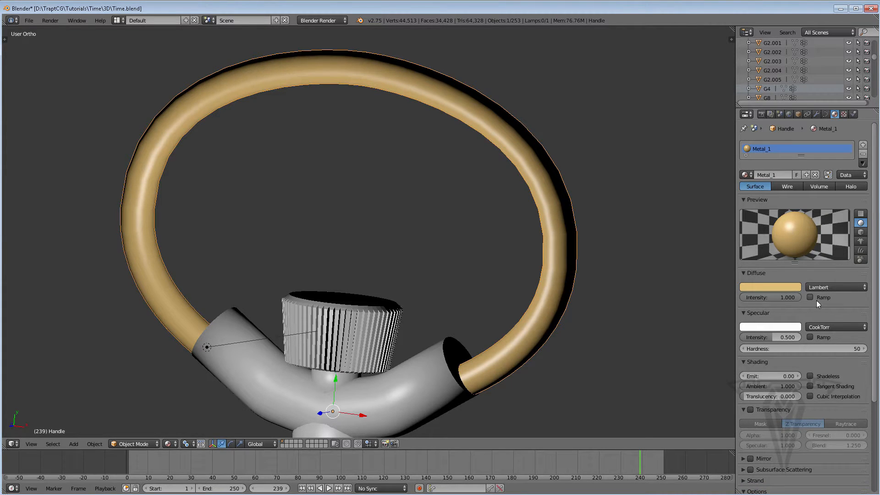
click(809, 297)
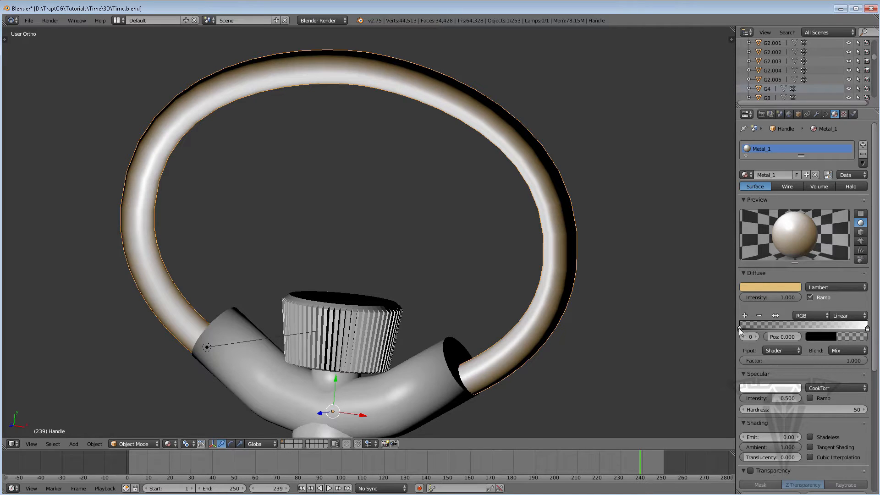
click(810, 297)
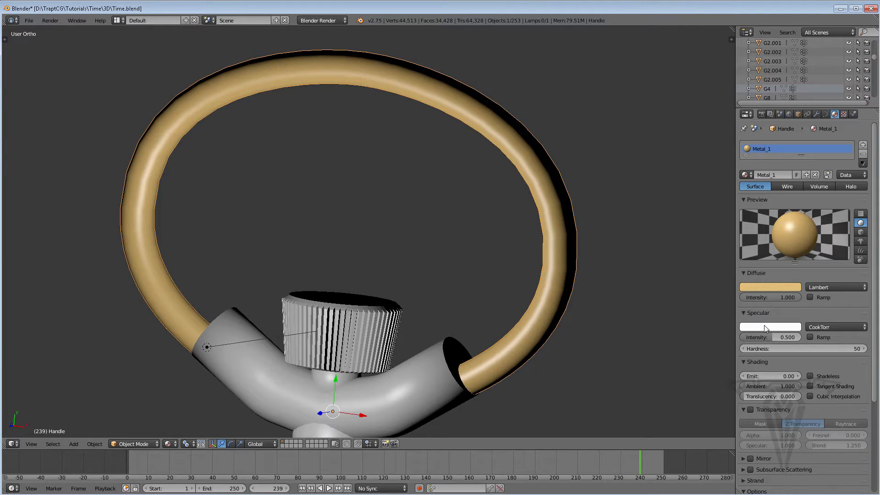
Raise Metal_1's specular intensity to 1.0 and keep the CookTorr specular shader after trying WardIso.
drag(771, 337, 807, 337)
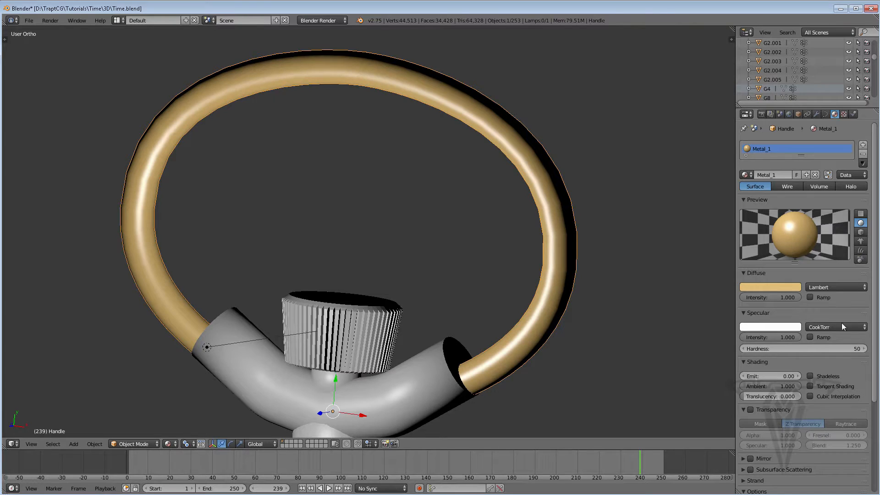
click(832, 327)
click(807, 277)
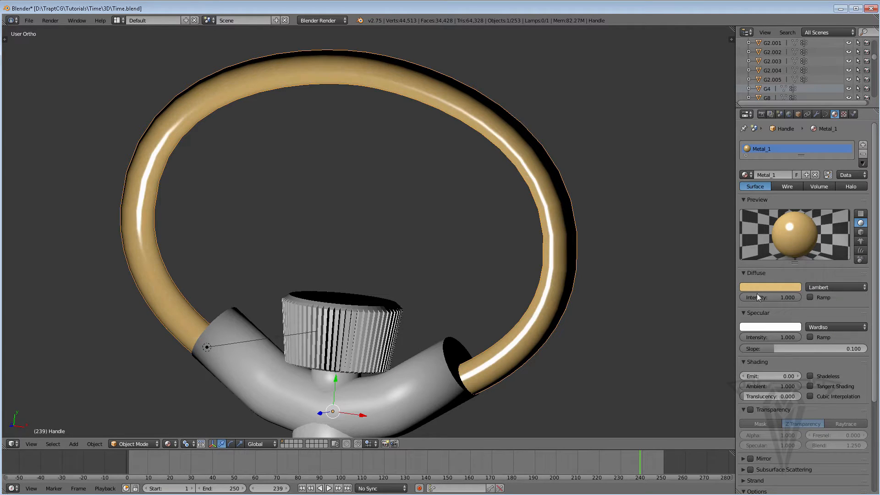
click(839, 327)
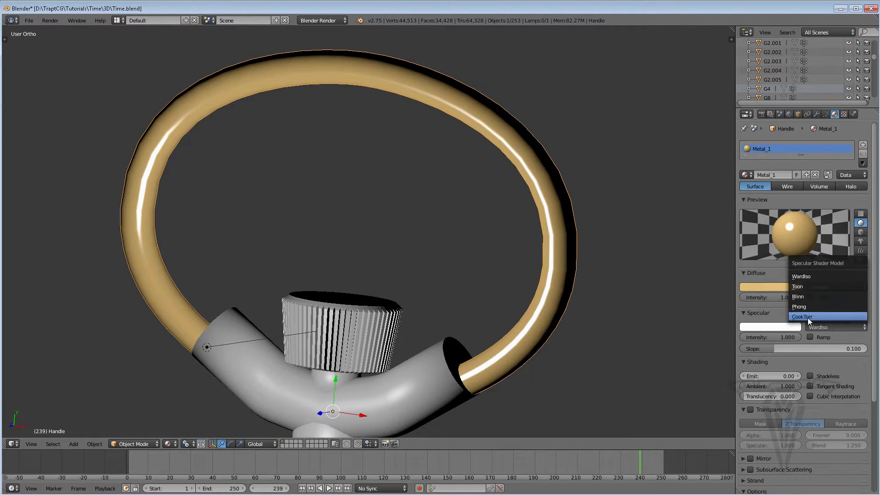
click(825, 317)
Try specular hardness values of 284, 47 and 1 on Metal_1, and restore the hardness to 50.
click(824, 352)
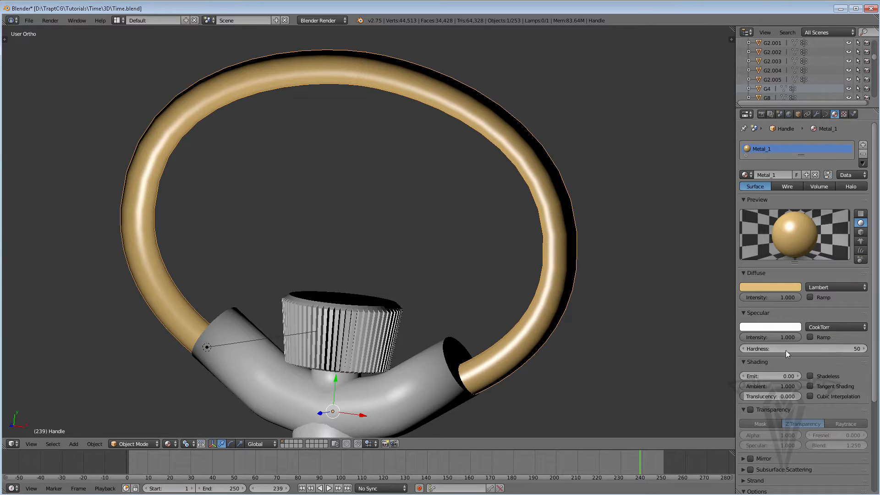
text(284)
key(Return)
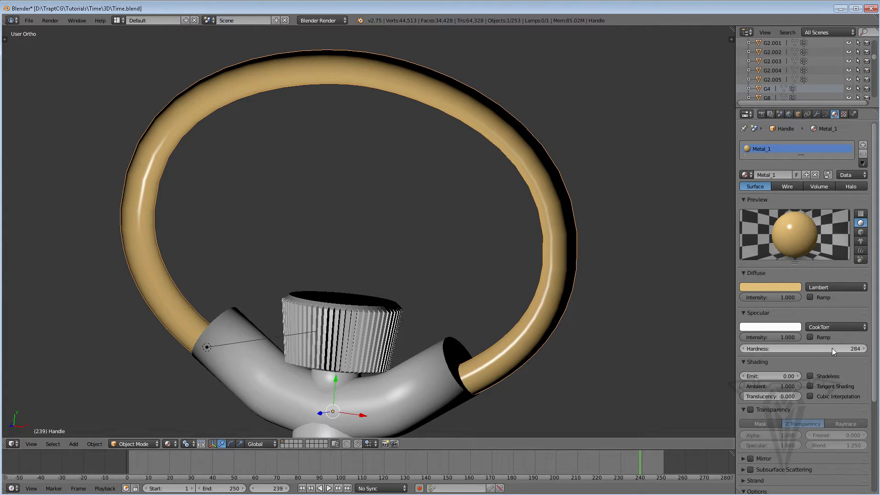
drag(832, 349, 725, 349)
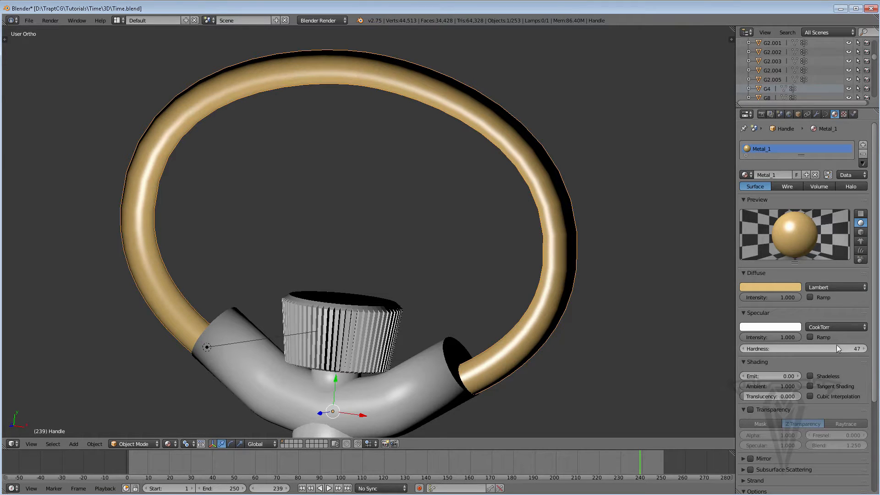
drag(837, 348, 614, 353)
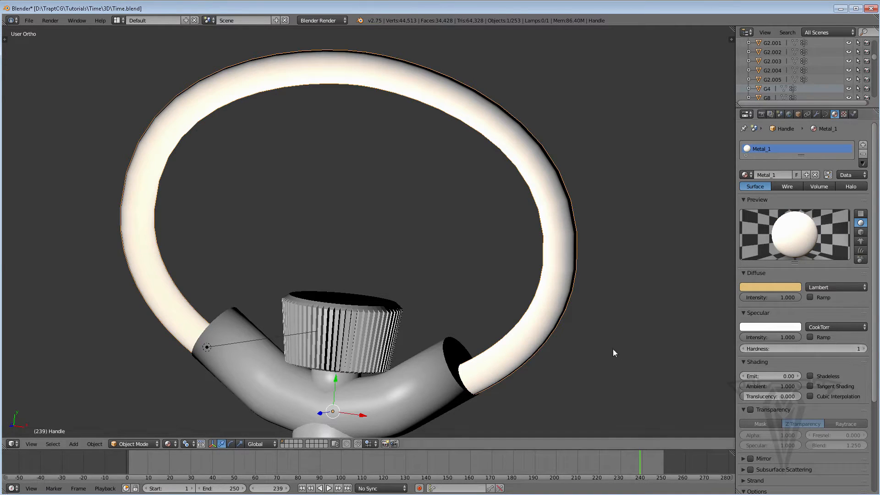
click(766, 347)
text(50)
key(Return)
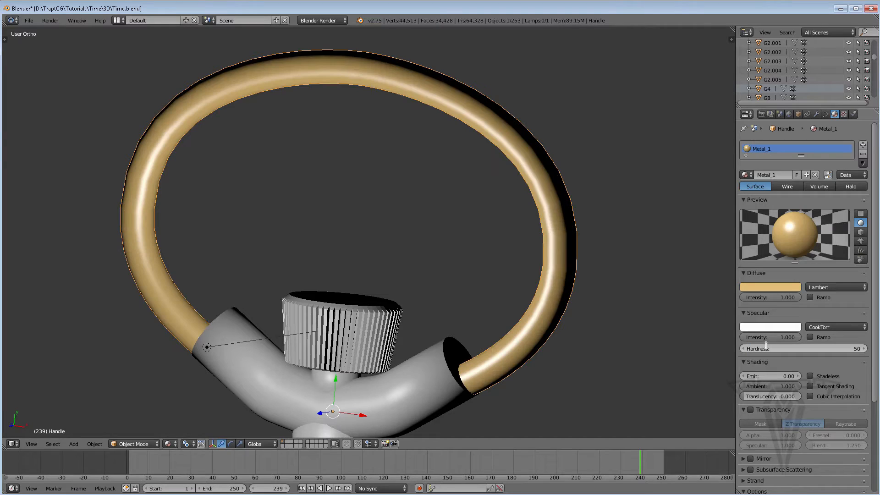
Collapse the Shading, Transparency and Options sections of the material settings.
click(752, 360)
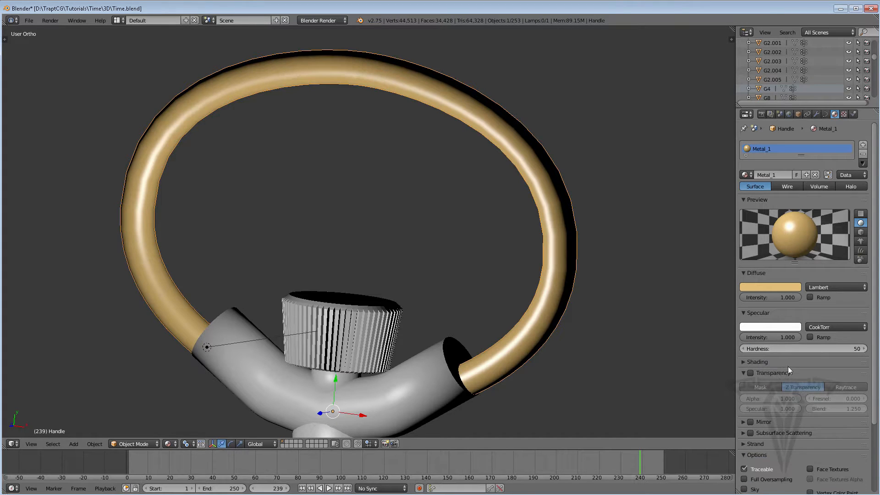
click(763, 375)
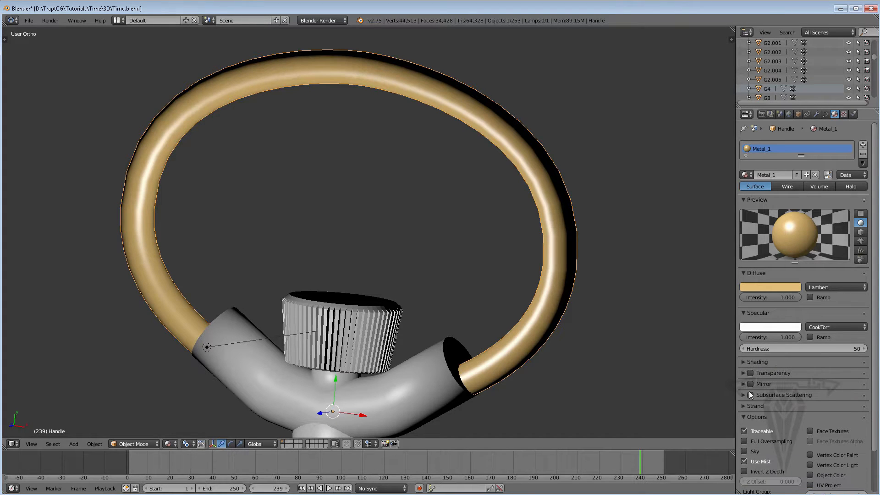
click(762, 416)
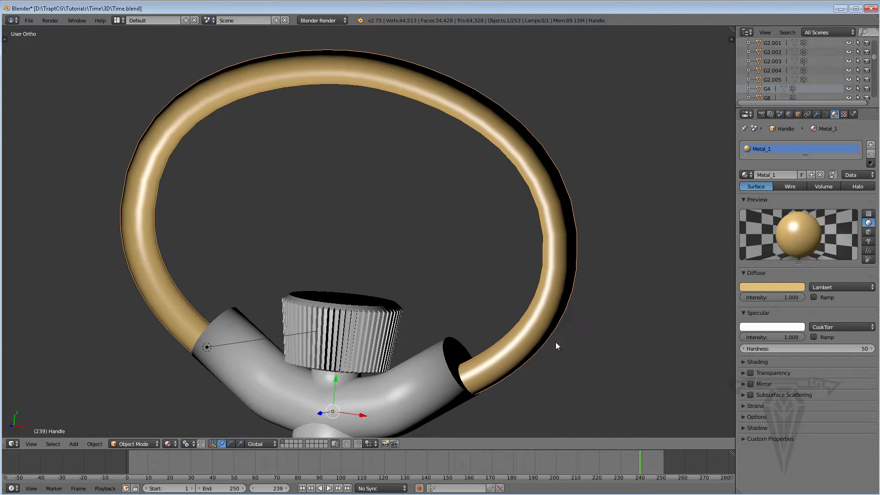
Add a new Clouds texture to Metal_1 and show both texture and material in its preview.
click(844, 114)
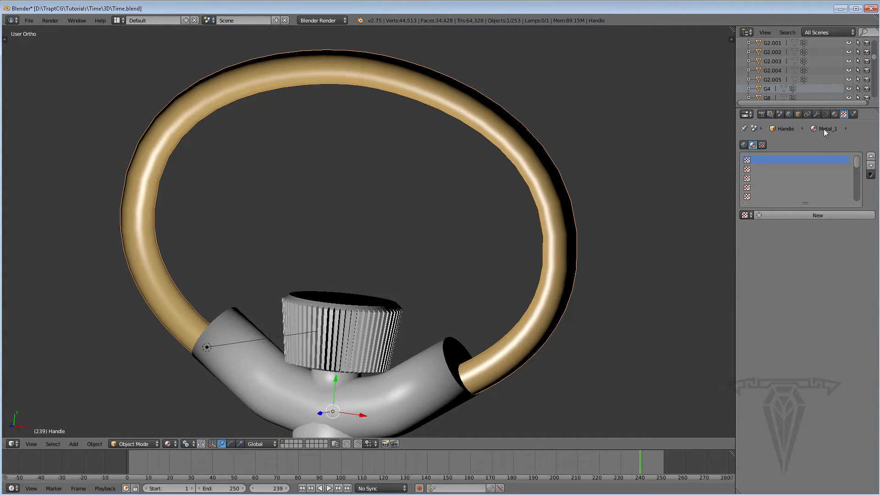
click(779, 214)
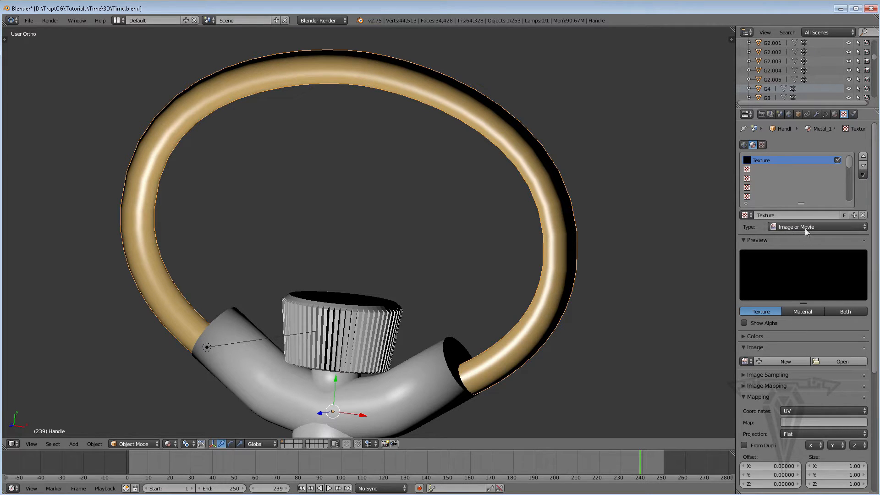
click(842, 362)
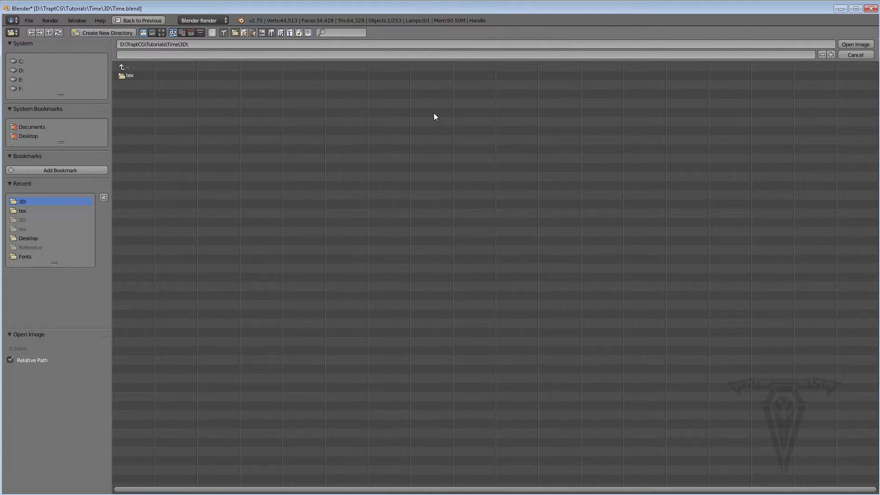
click(857, 54)
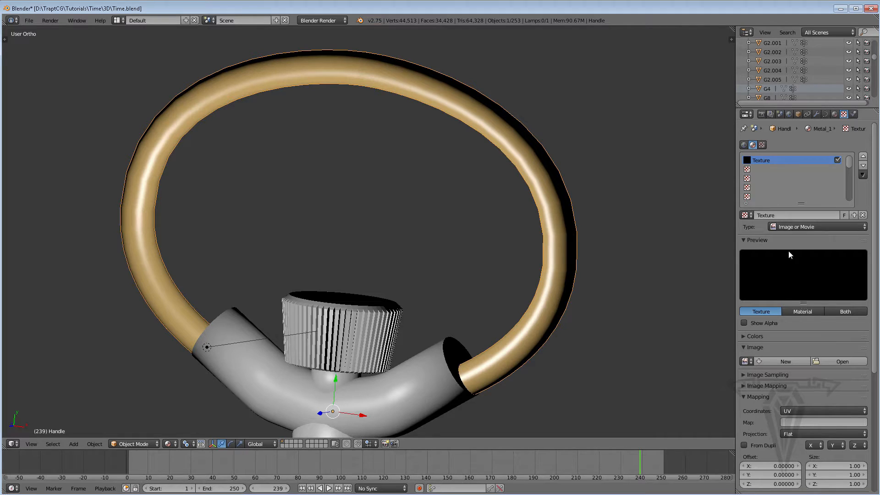
click(798, 226)
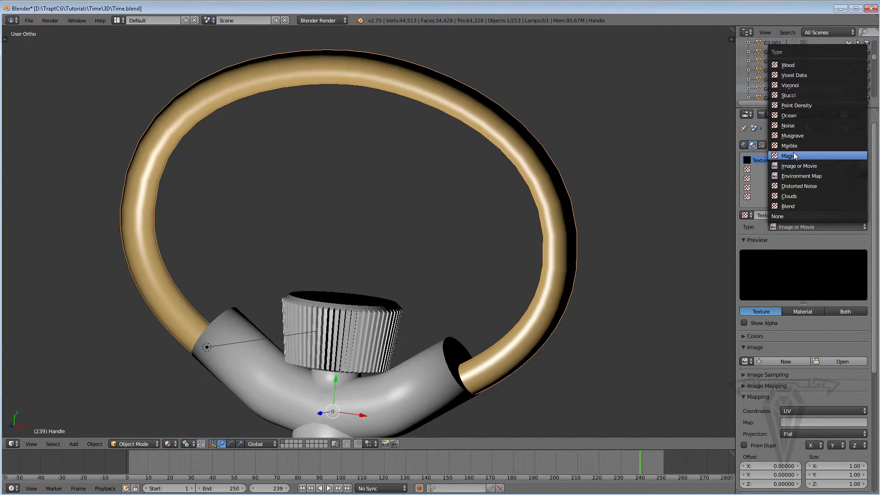
click(796, 196)
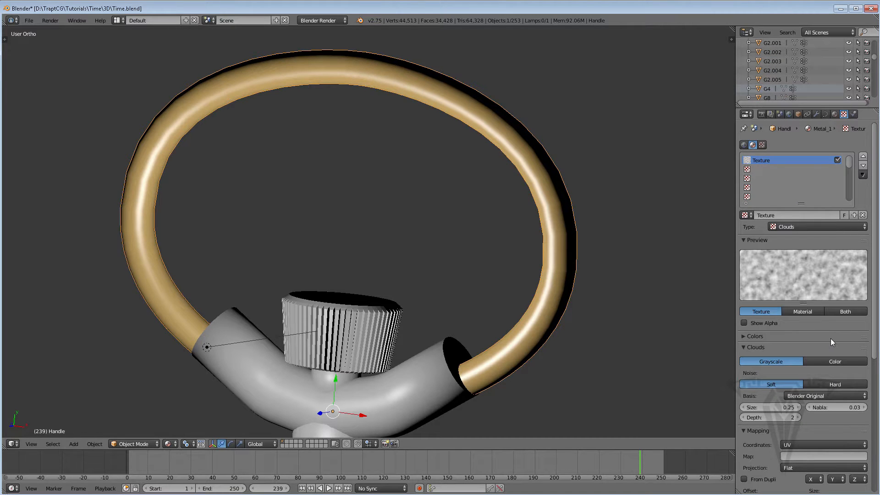
click(805, 312)
click(848, 312)
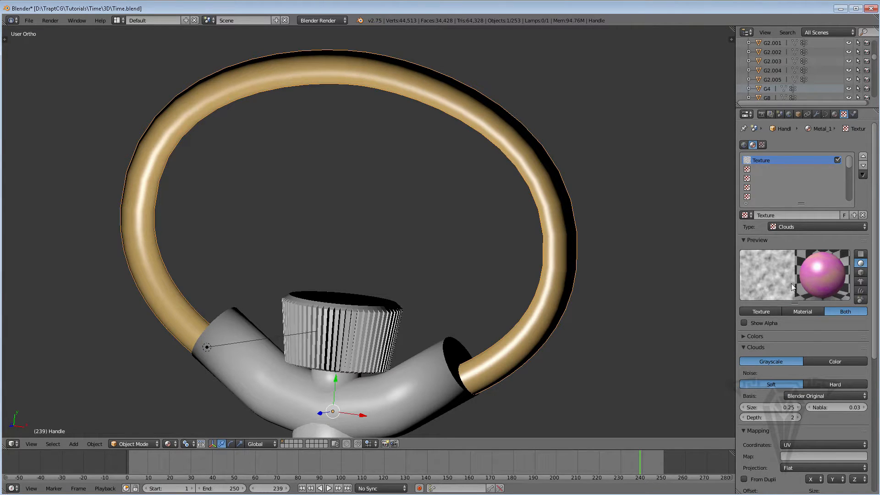
Switch the viewport to Rendered shading and set the Clouds texture's mapping coordinates to Generated.
scroll(876, 305, down, 3)
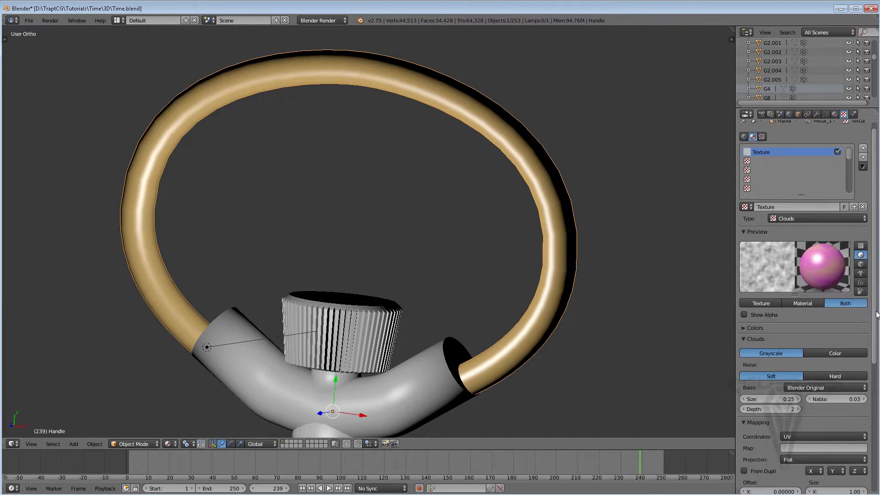
scroll(876, 300, down, 4)
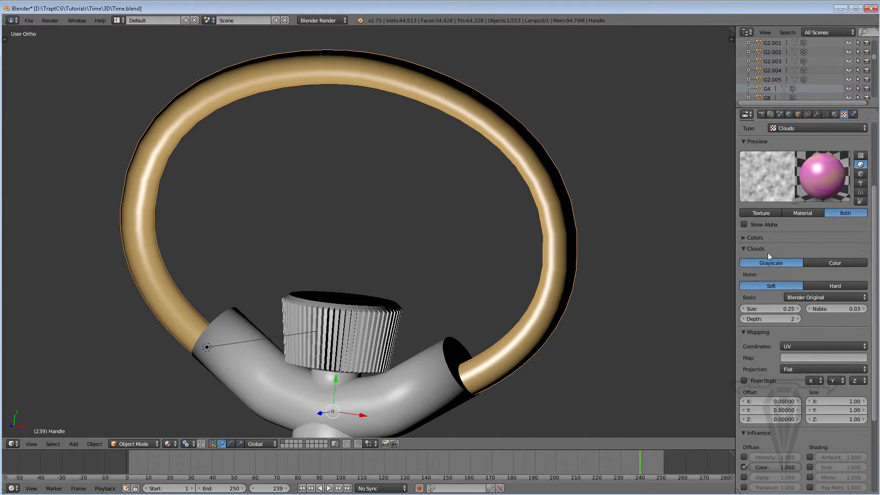
scroll(877, 300, down, 5)
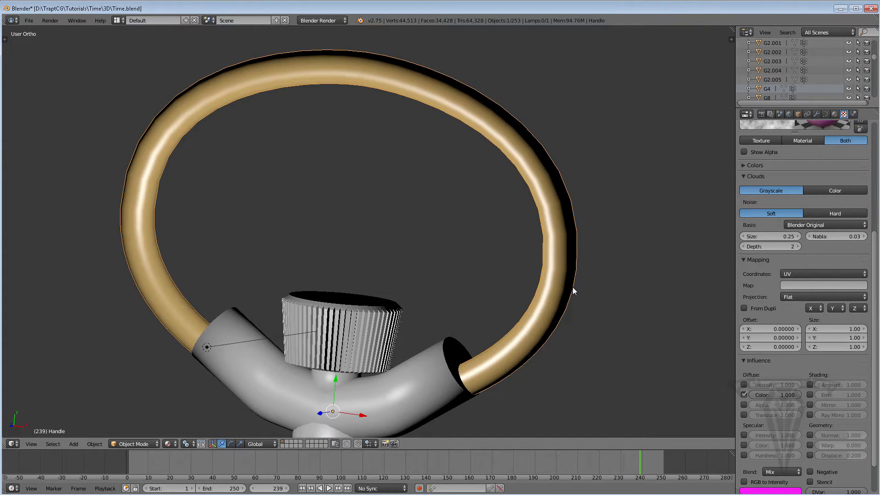
click(174, 445)
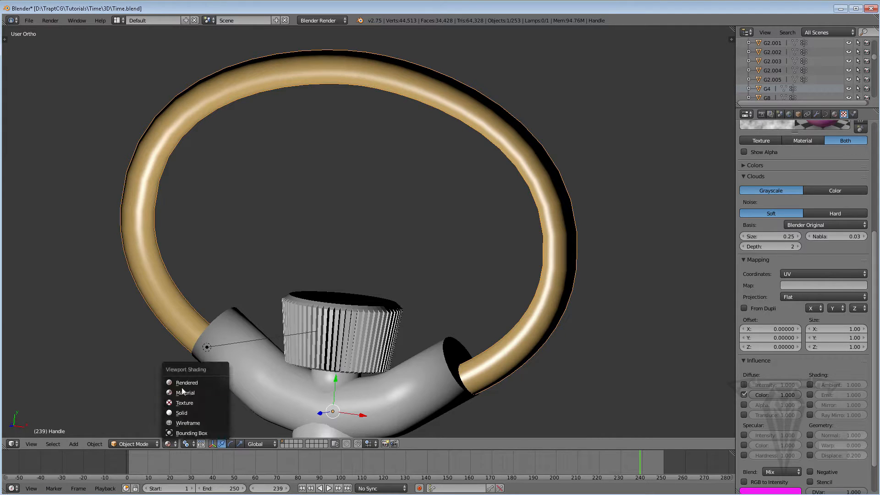
click(183, 381)
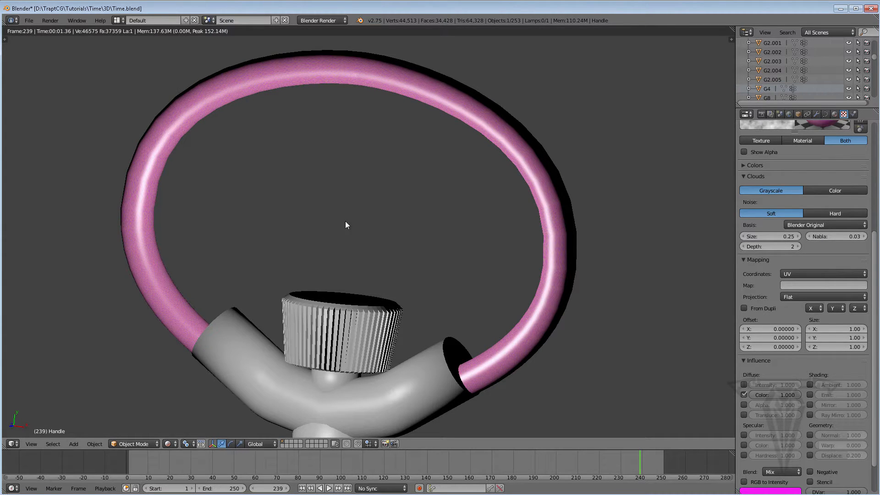
click(798, 274)
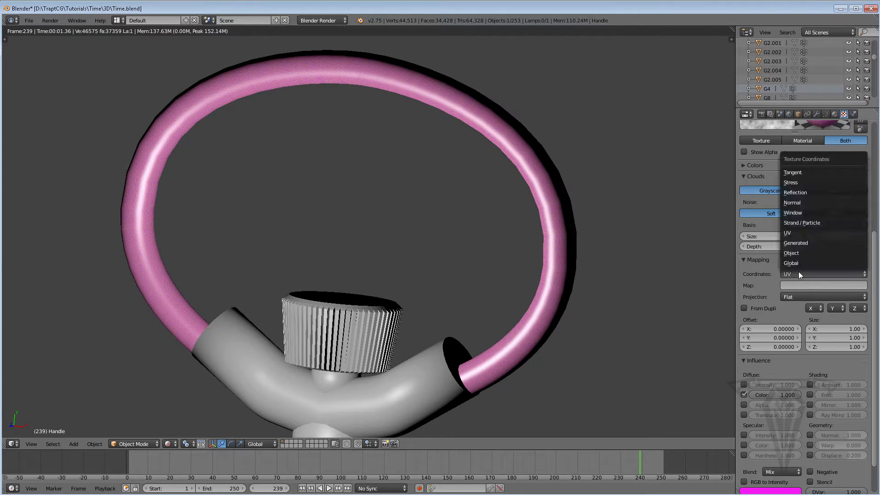
click(792, 243)
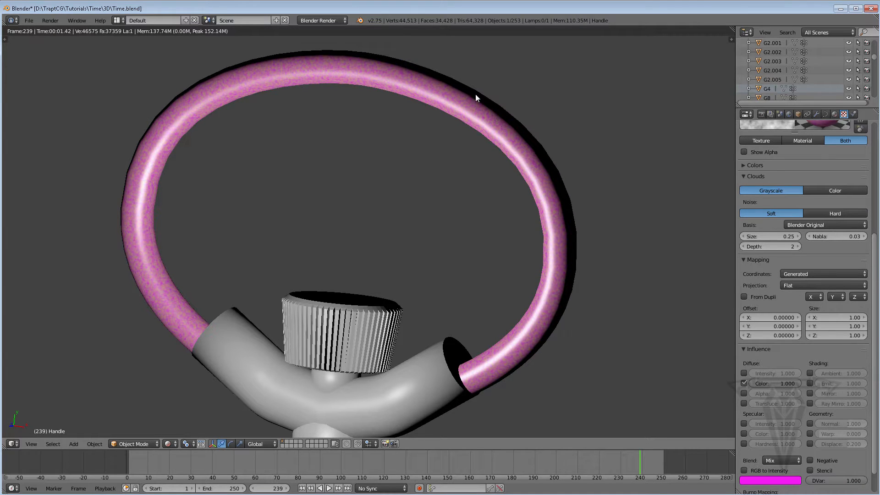
Change the Clouds texture's influence colour to a dark, slightly greenish grey.
scroll(876, 349, down, 2)
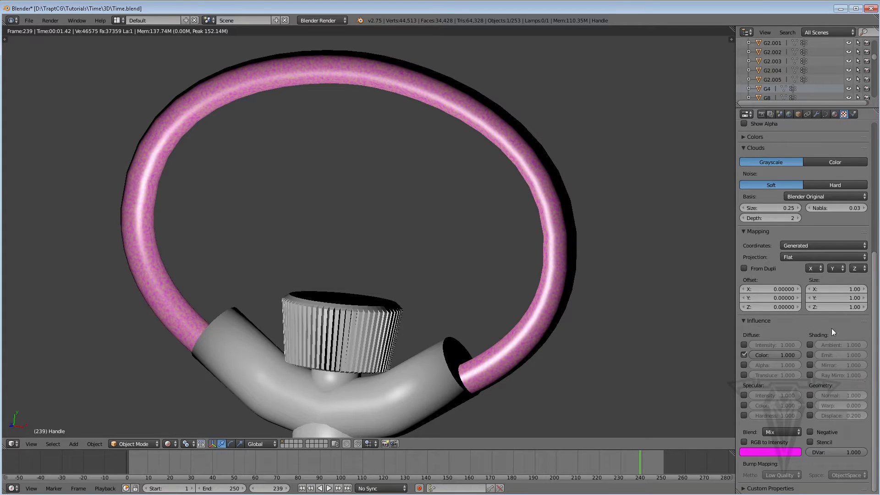
click(764, 453)
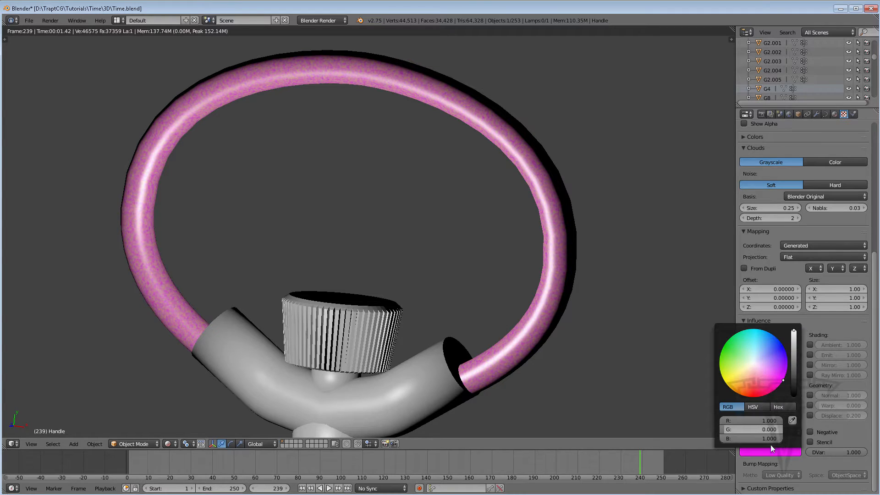
click(752, 365)
drag(751, 364, 751, 364)
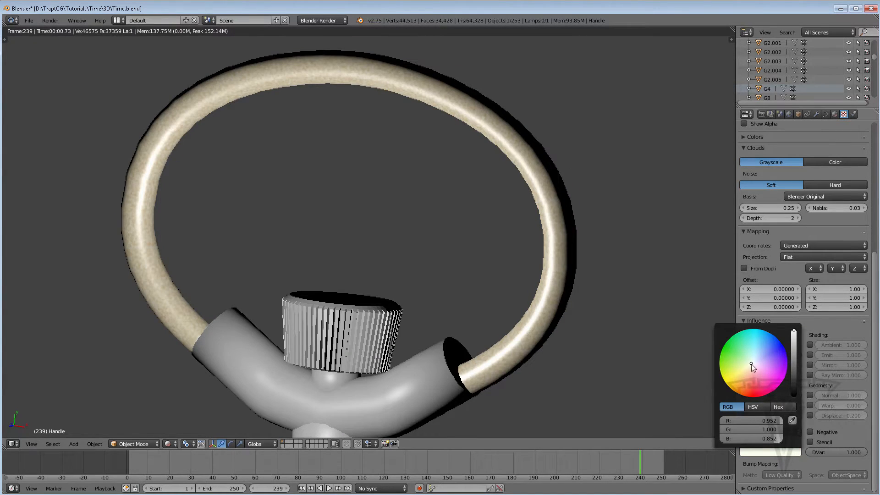
click(794, 365)
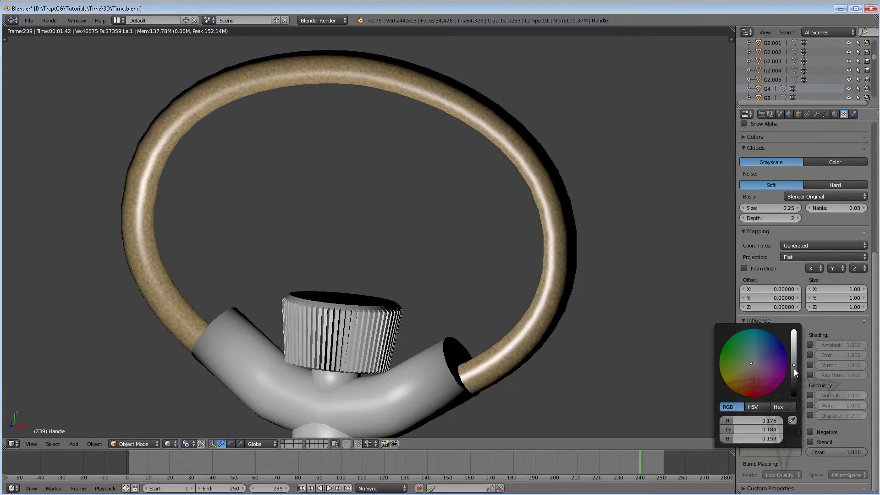
click(793, 369)
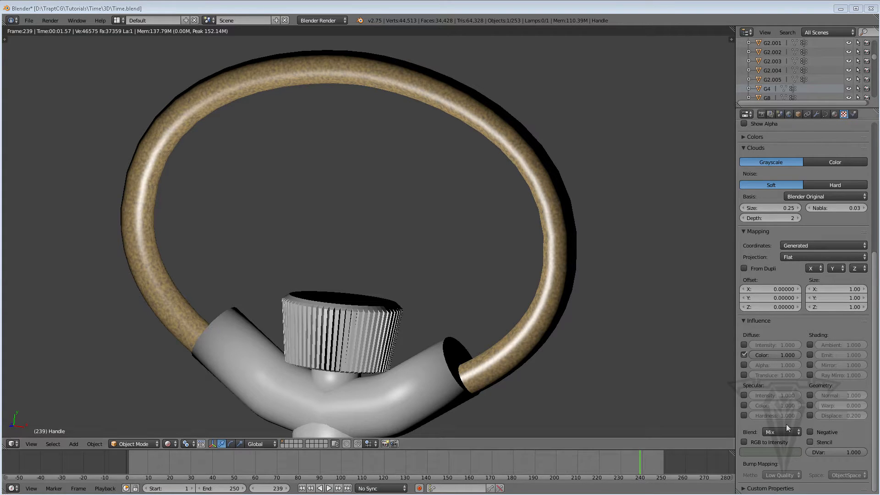
Enable the Clouds texture's Normal influence and set its strength to 4.
click(810, 394)
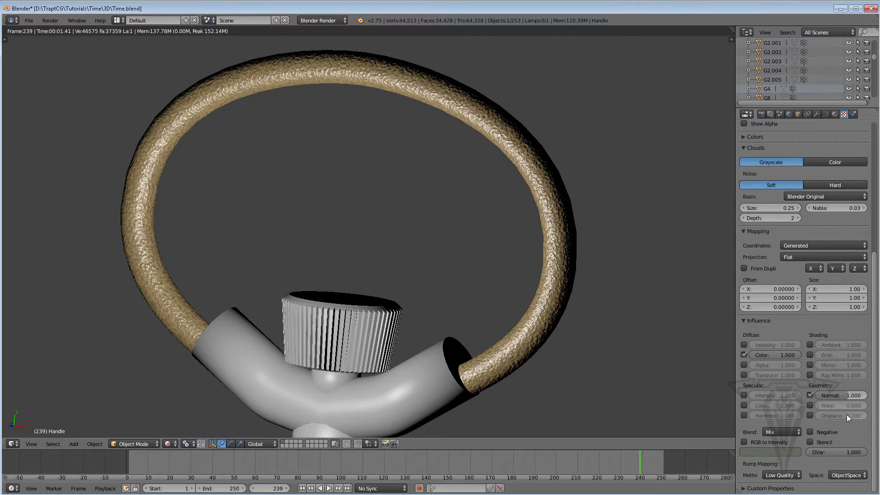
click(837, 397)
text(4)
key(Return)
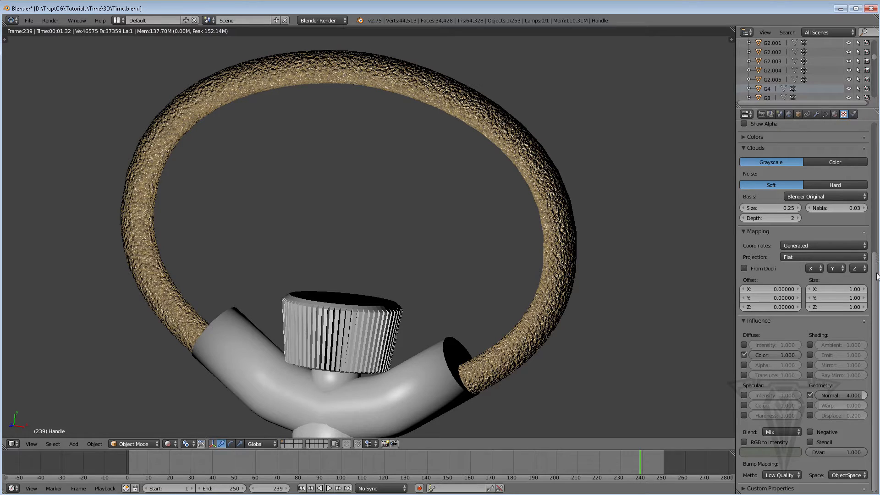
Collapse the texture's Mapping section and set the Clouds noise size to 5.
drag(875, 273, 874, 199)
click(757, 241)
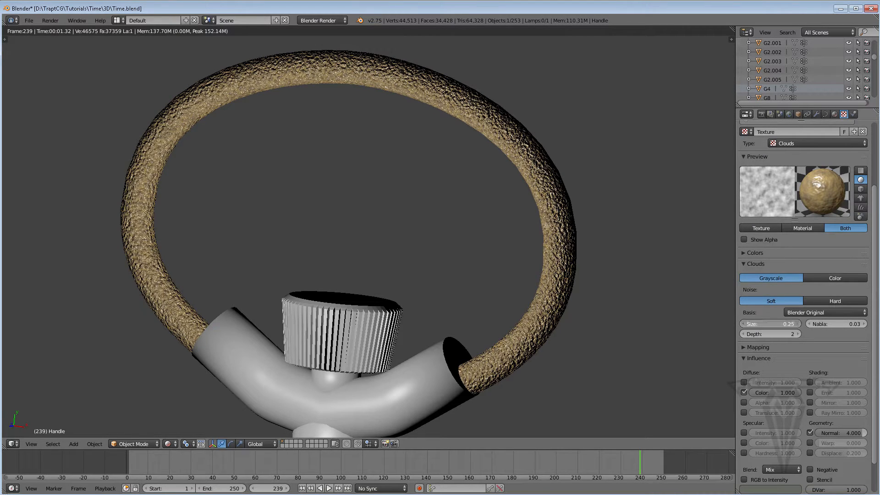
click(756, 325)
text(5)
key(Return)
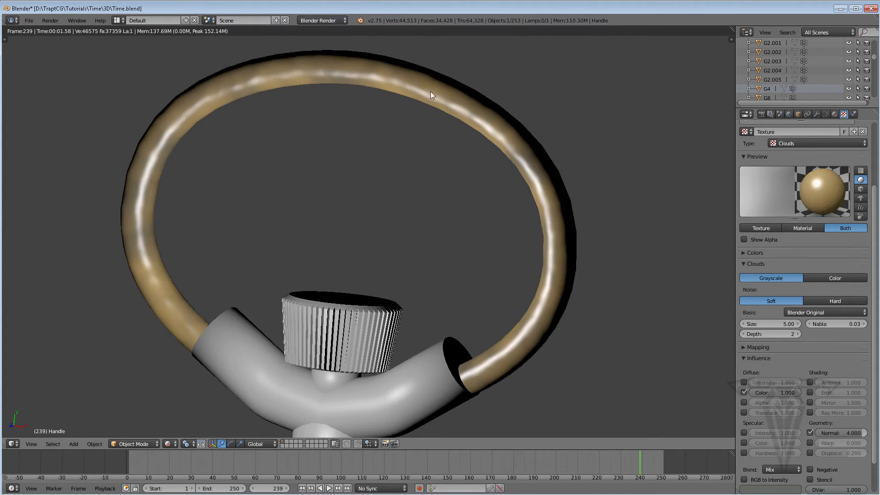
click(771, 333)
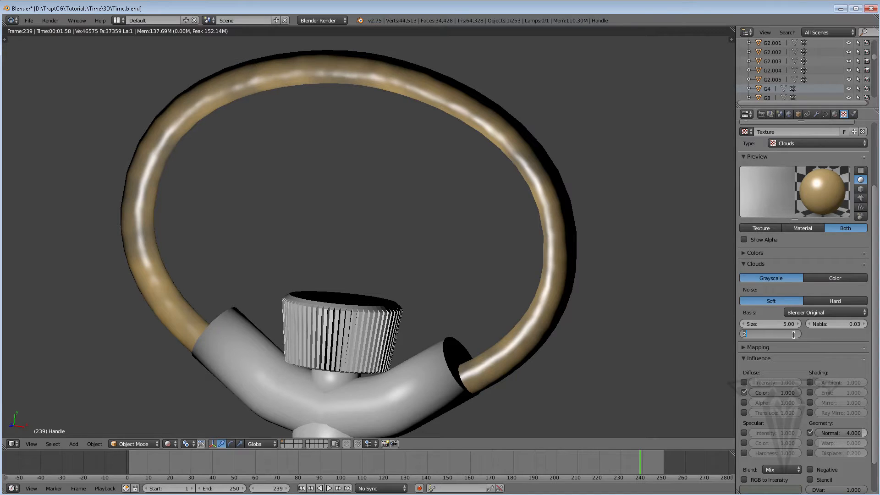
key(Return)
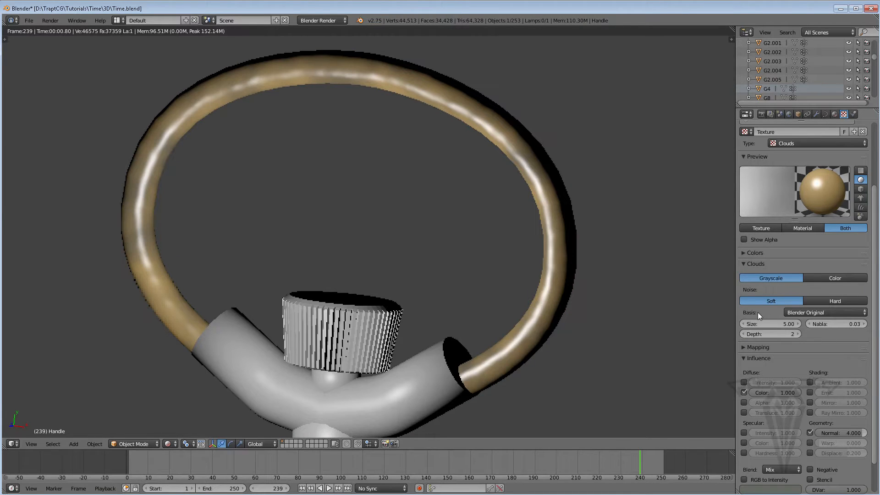
Set the Clouds noise to the Voronoi F4 basis with a depth of 5 and the Hard noise type.
click(807, 311)
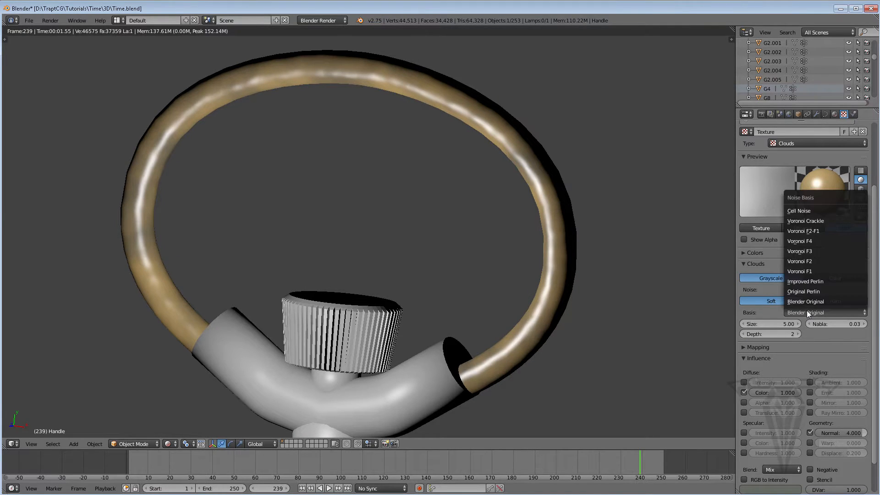
click(799, 241)
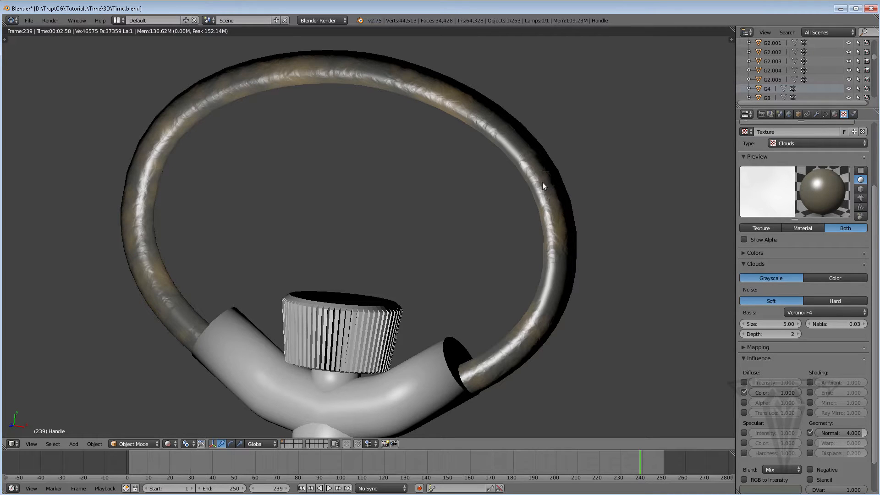
click(768, 334)
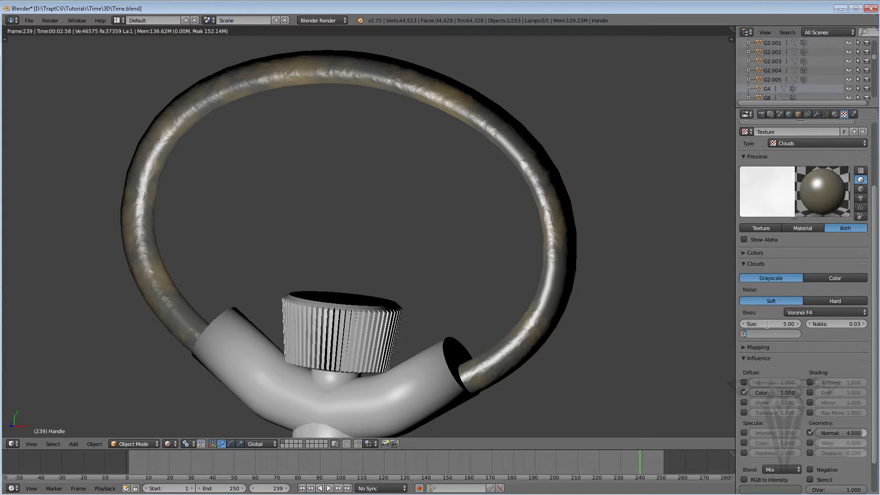
text(5)
key(Return)
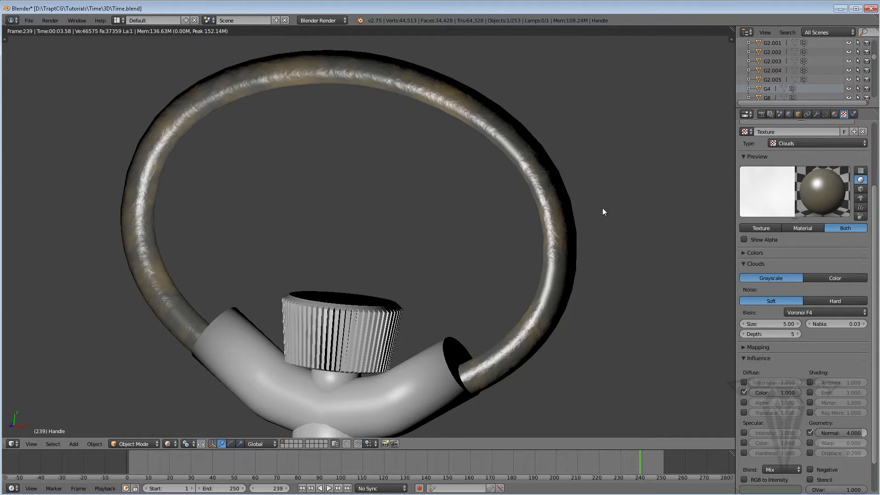
click(834, 299)
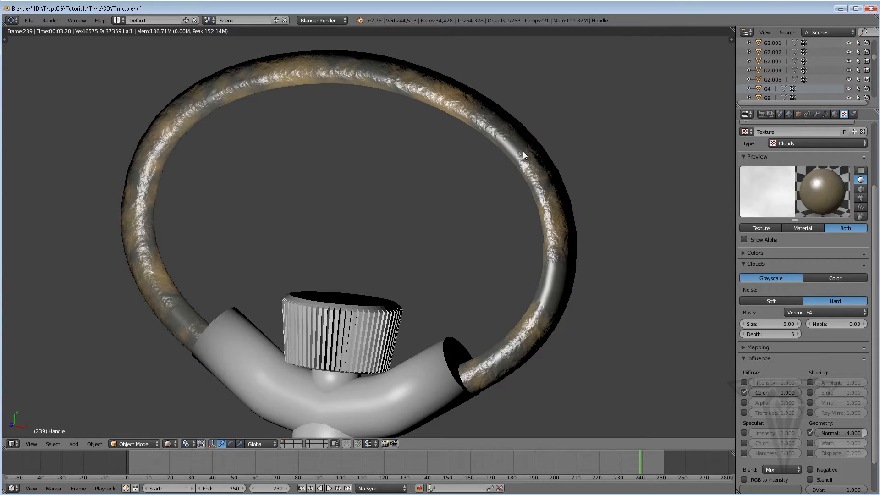
Collapse the Clouds section, expand the texture's Colors section and set the brightness to 2.
click(753, 263)
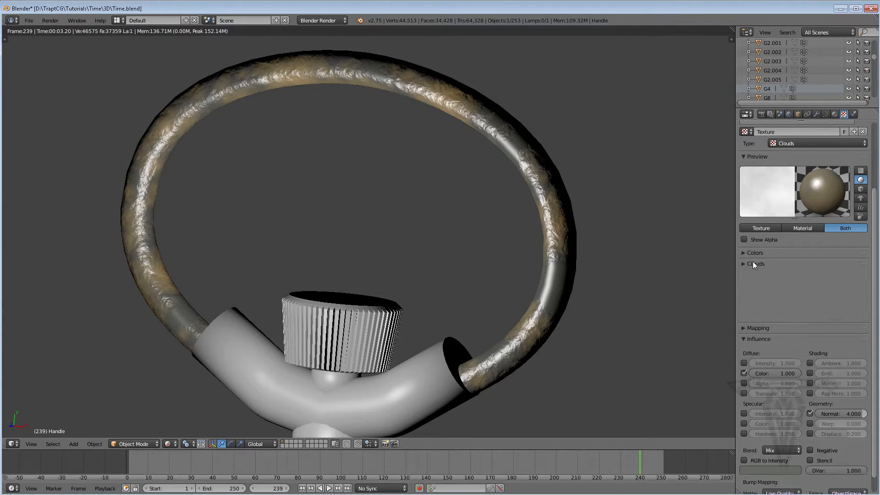
click(758, 252)
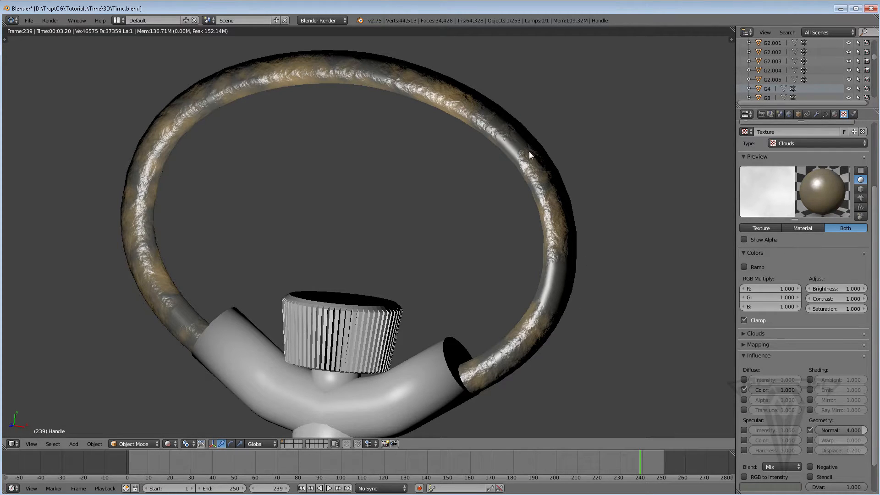
click(834, 288)
text(2)
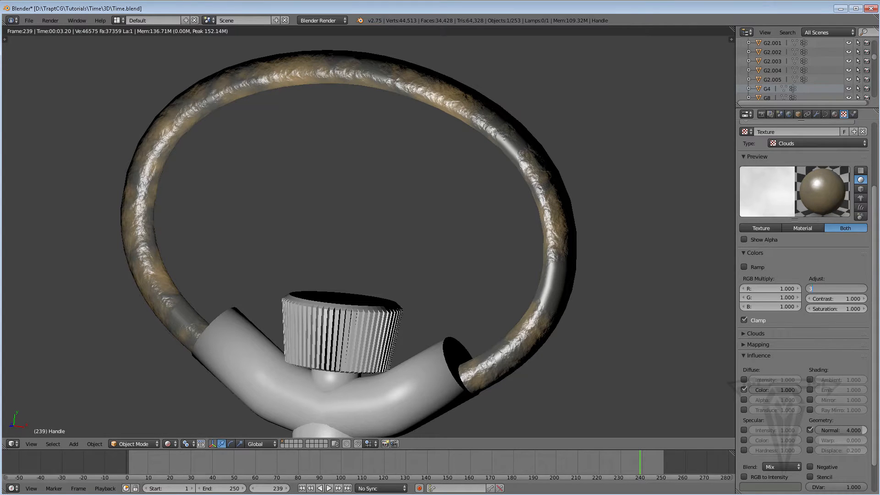
key(Return)
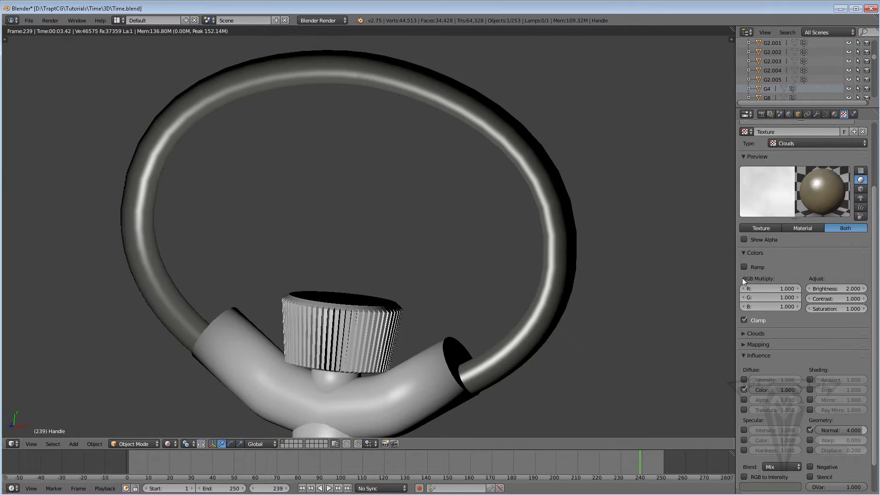
Set the texture's brightness to 0.5 and its contrast to 3.
click(829, 289)
key(BackSpace)
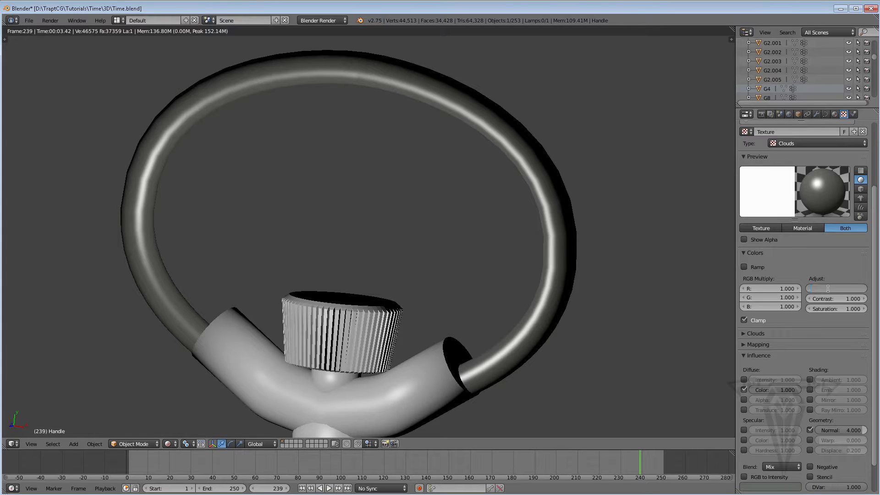
text(.5)
key(Return)
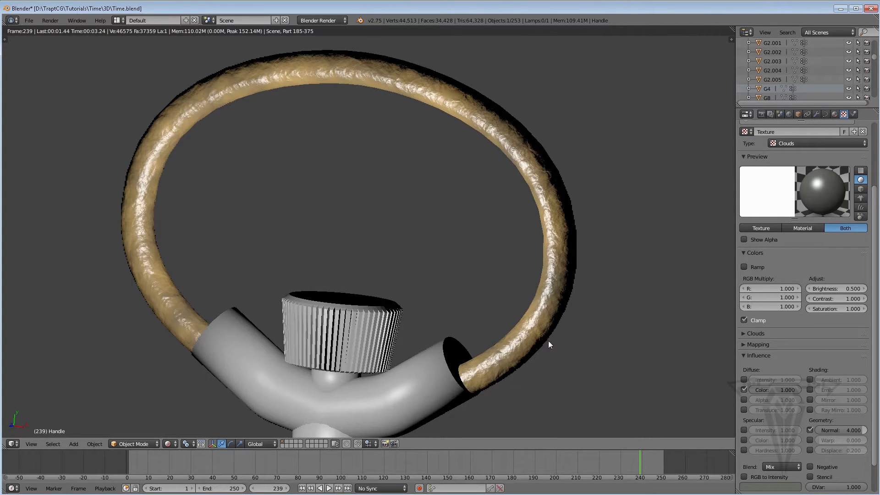
click(829, 299)
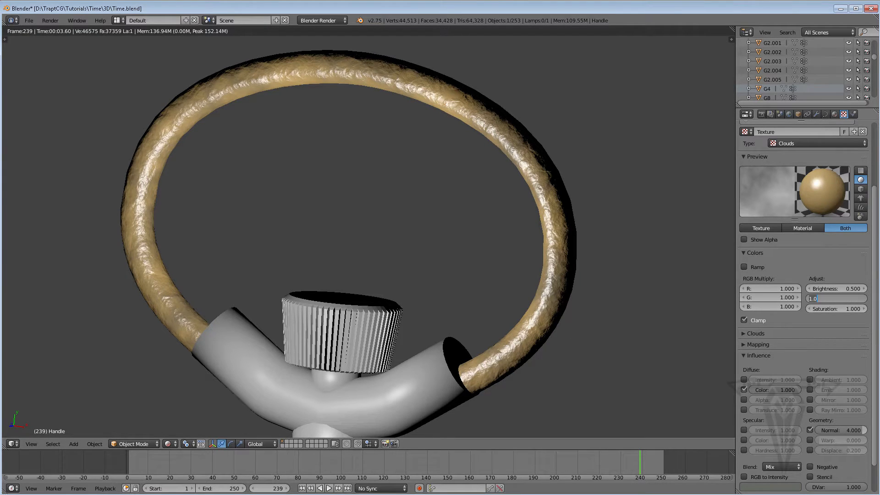
text(3)
key(Return)
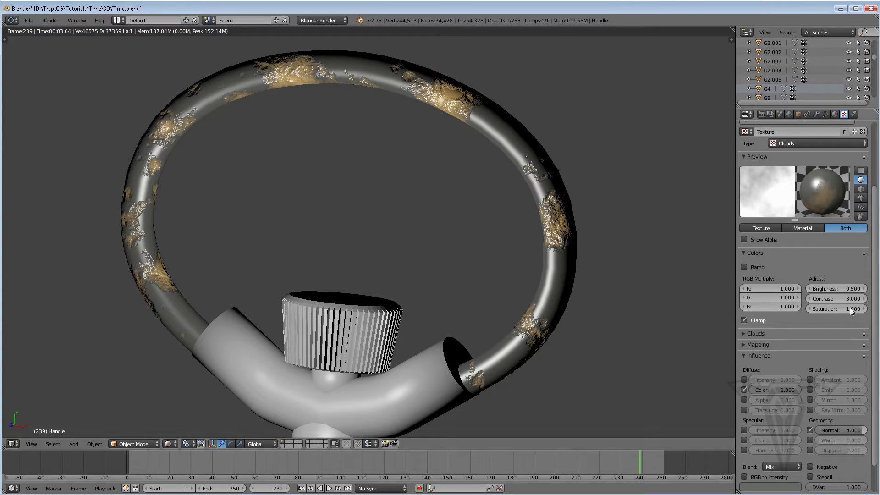
Set the texture's contrast to 1.5 and its brightness to 0.8.
click(837, 297)
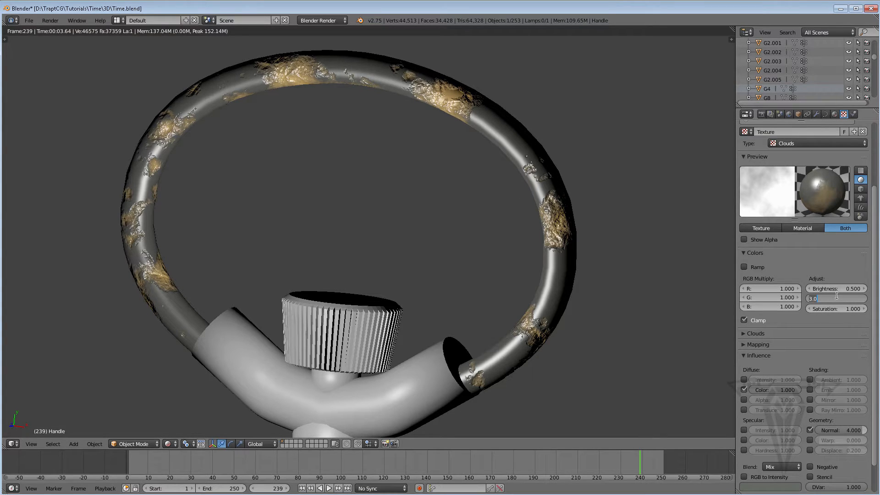
text(1.5)
key(Return)
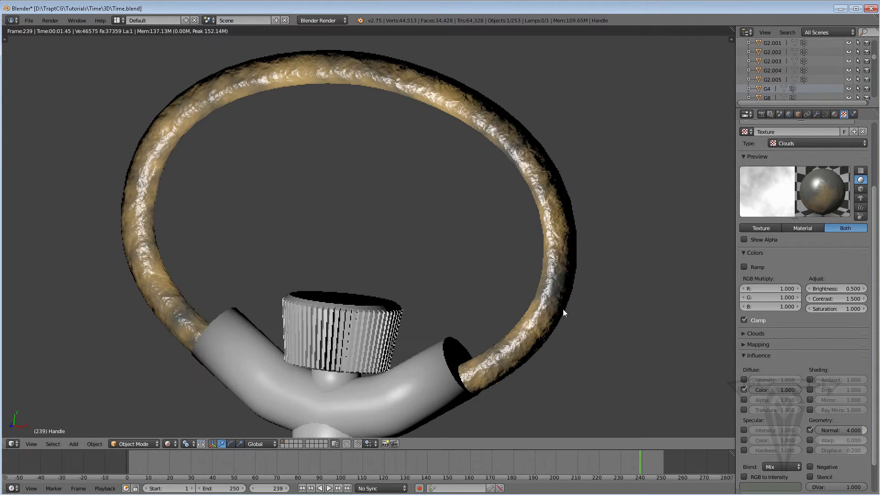
click(847, 288)
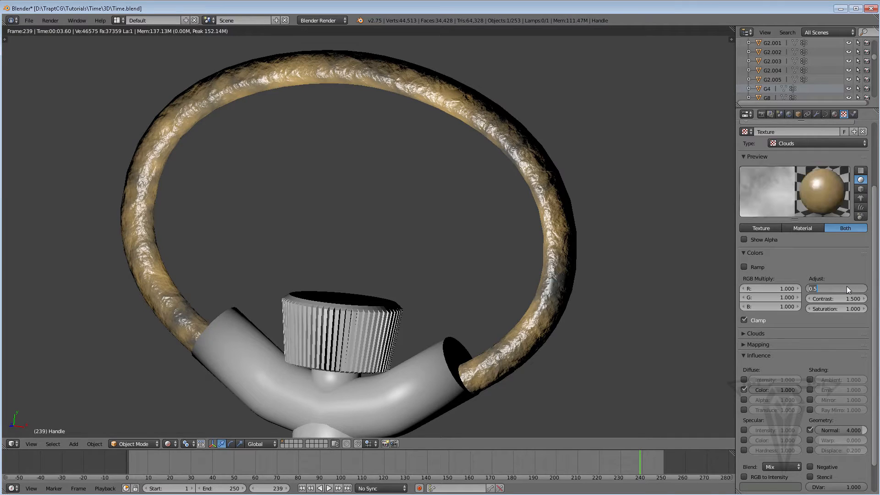
key(BackSpace)
key(Return)
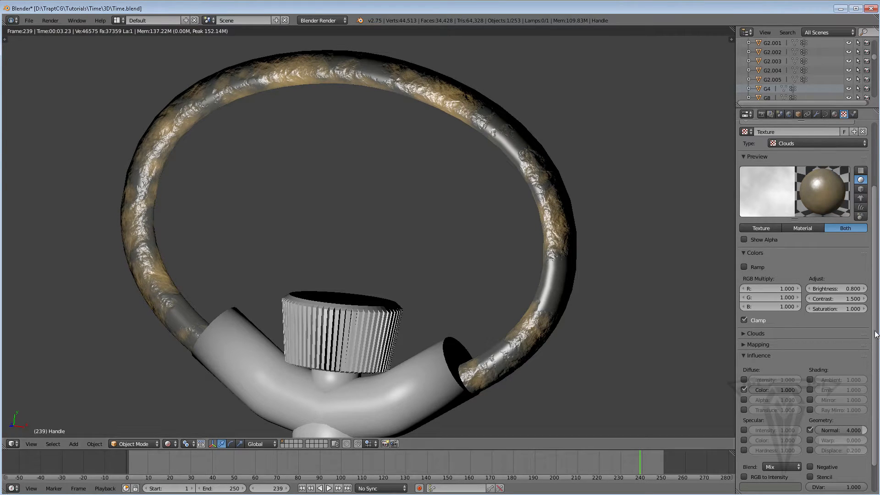
Enable the Clouds texture's influence on specular intensity and specular colour.
scroll(847, 427, down, 2)
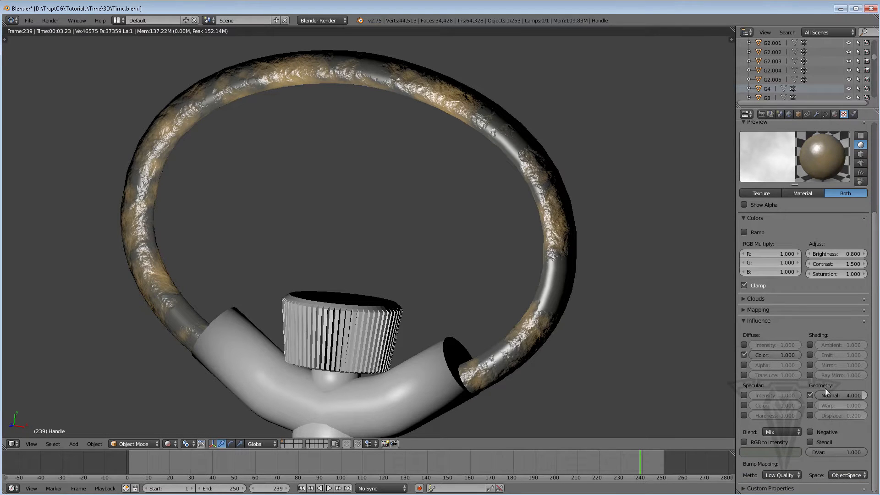
drag(873, 316, 879, 257)
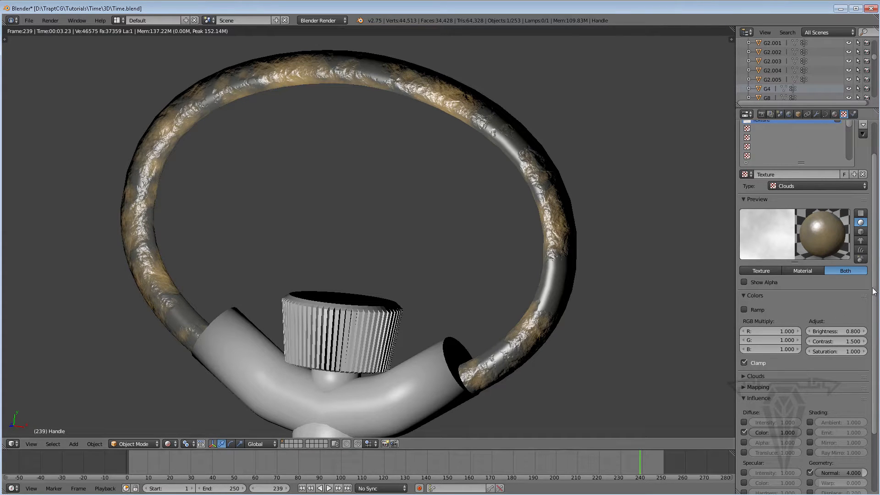
scroll(797, 367, down, 5)
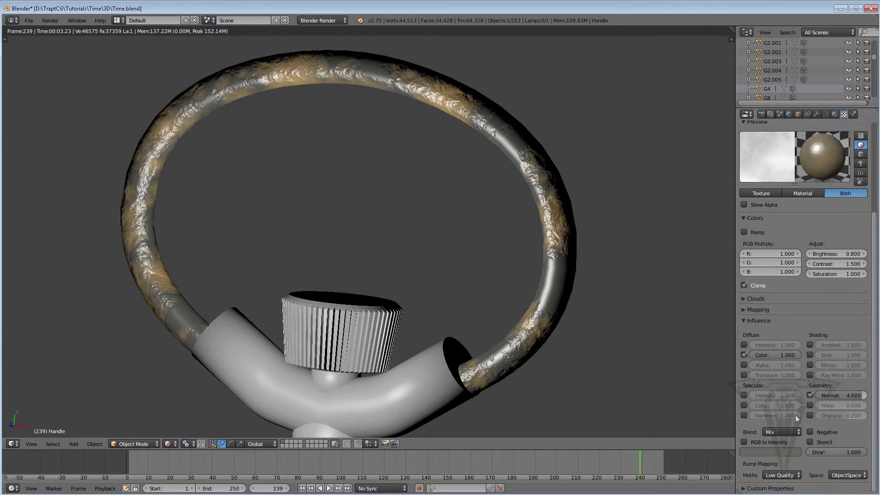
click(744, 395)
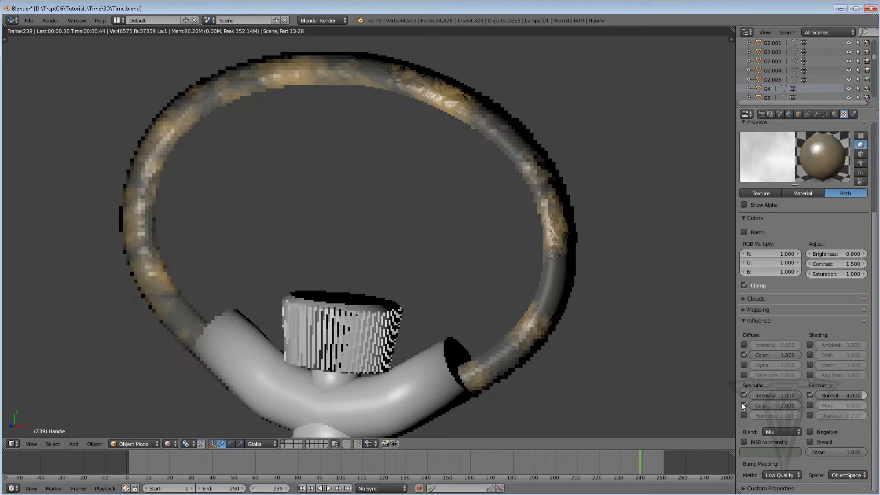
click(744, 405)
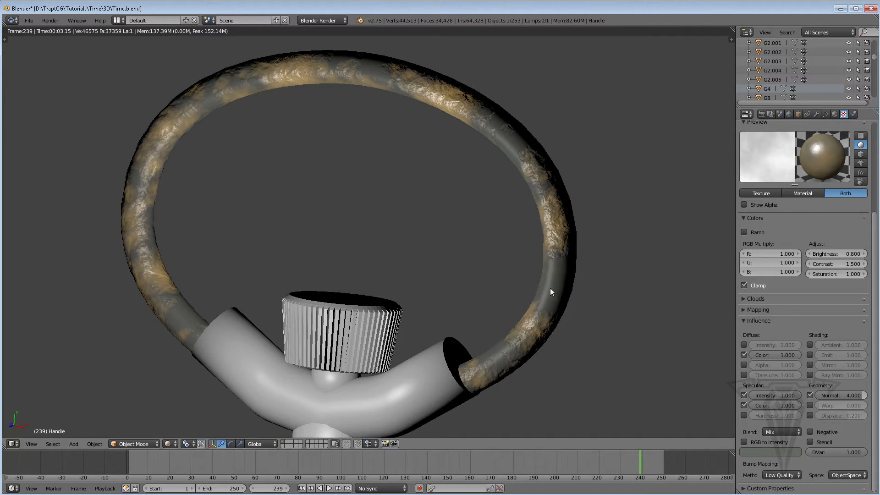
Set the Metal_1 material's specular intensity to 0 and return to its texture settings.
click(834, 115)
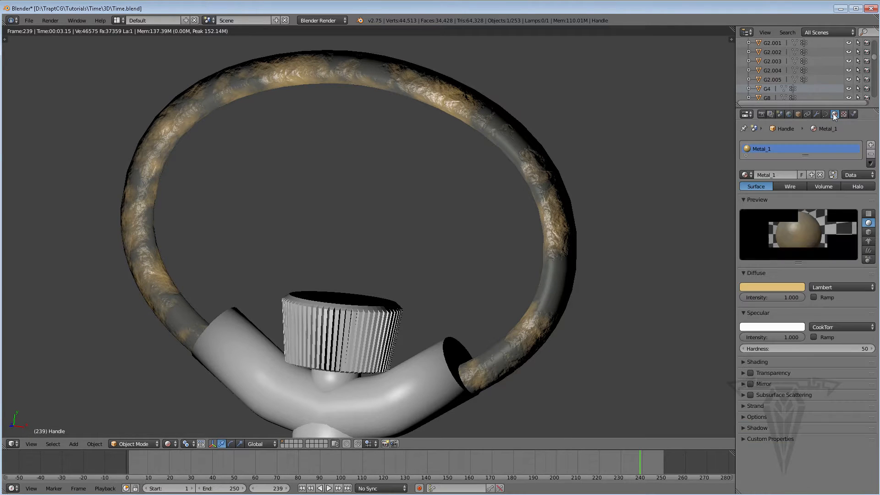
drag(793, 337, 752, 337)
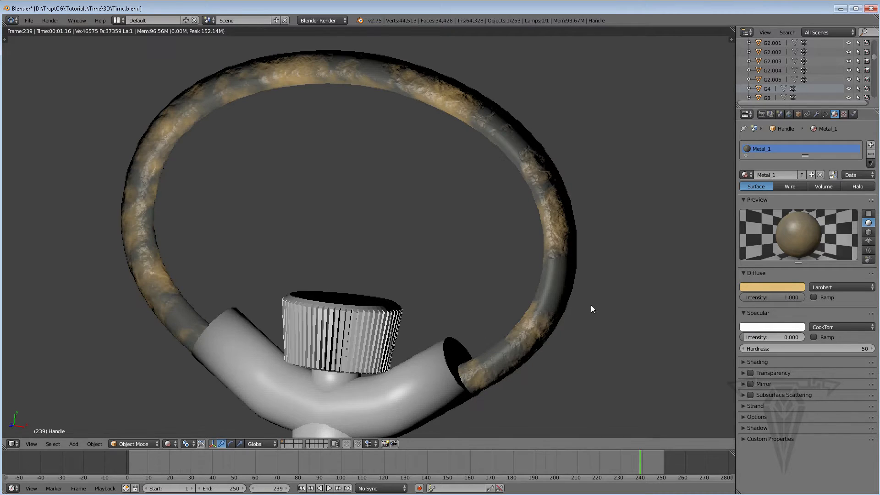
click(844, 114)
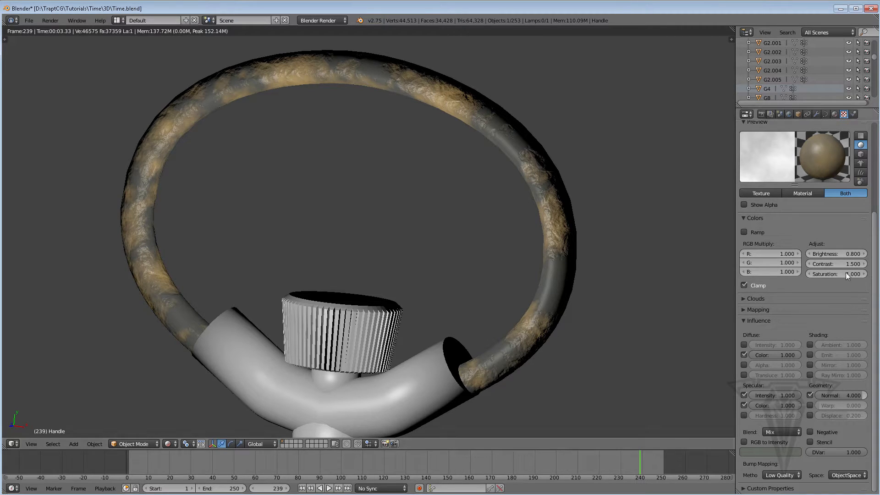
Disable the Clouds texture's influence on specular intensity and specular colour.
drag(877, 258, 876, 225)
drag(876, 292, 874, 377)
click(743, 395)
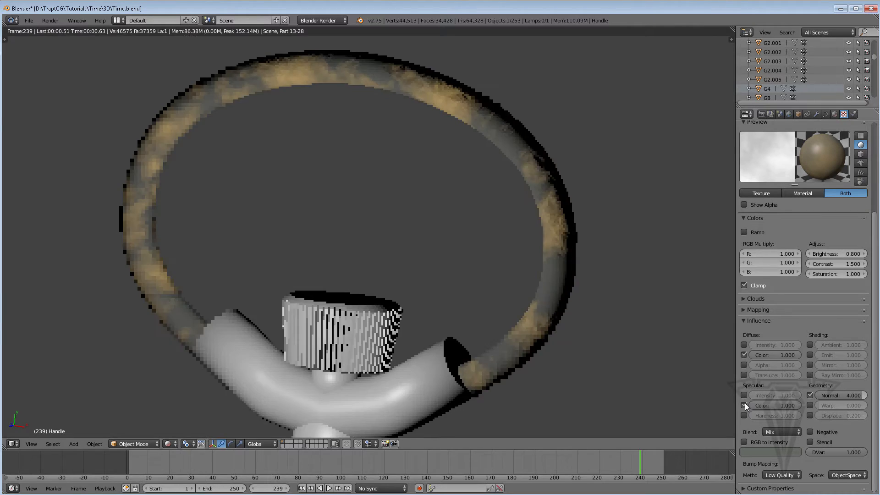
click(745, 405)
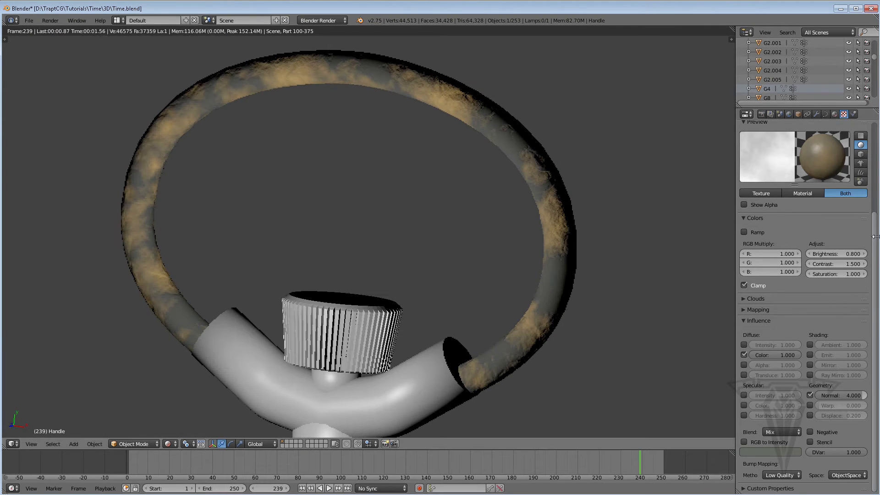
Rename the handle ring's Clouds texture as Metal_Color_Bump_1.
drag(877, 181, 876, 129)
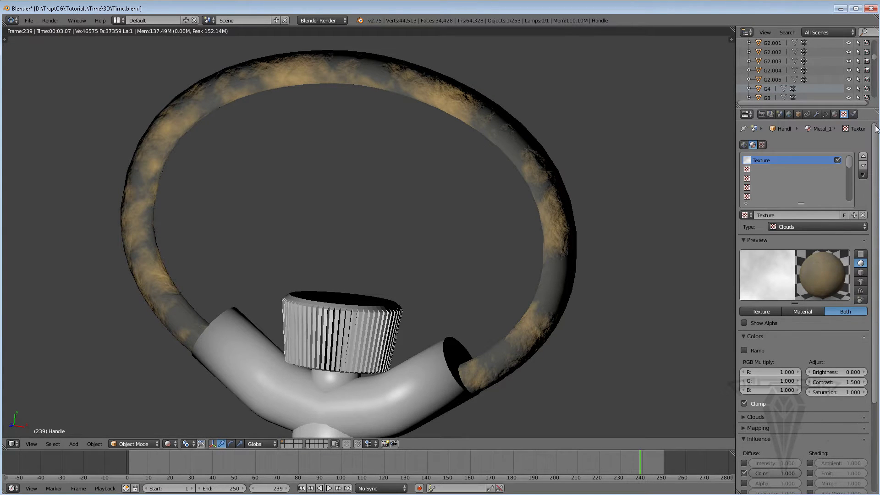
click(772, 215)
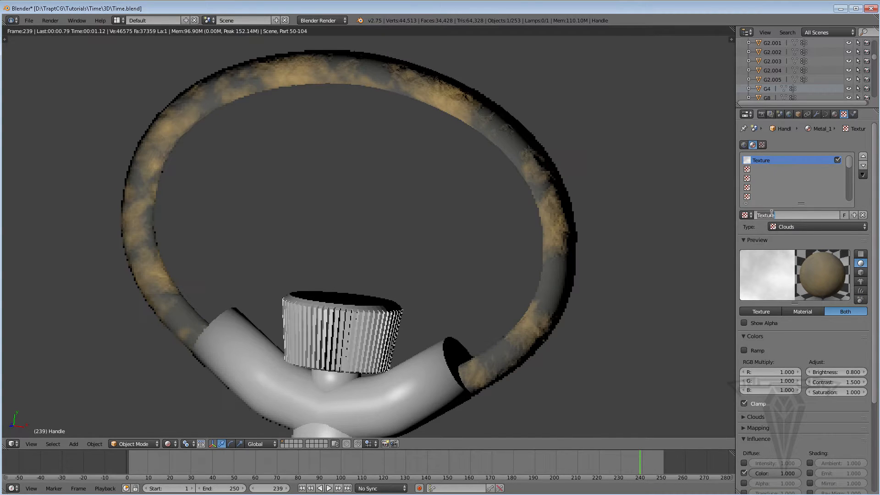
text(Meta)
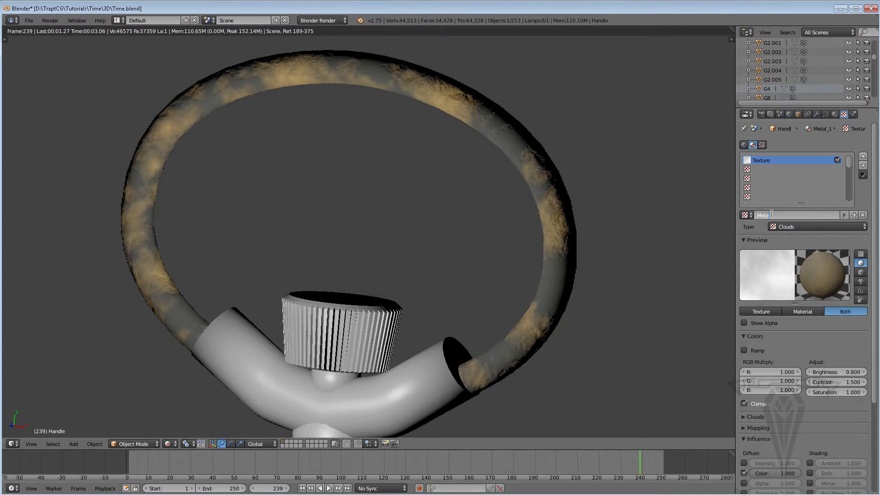
text(l_Color_Bump)
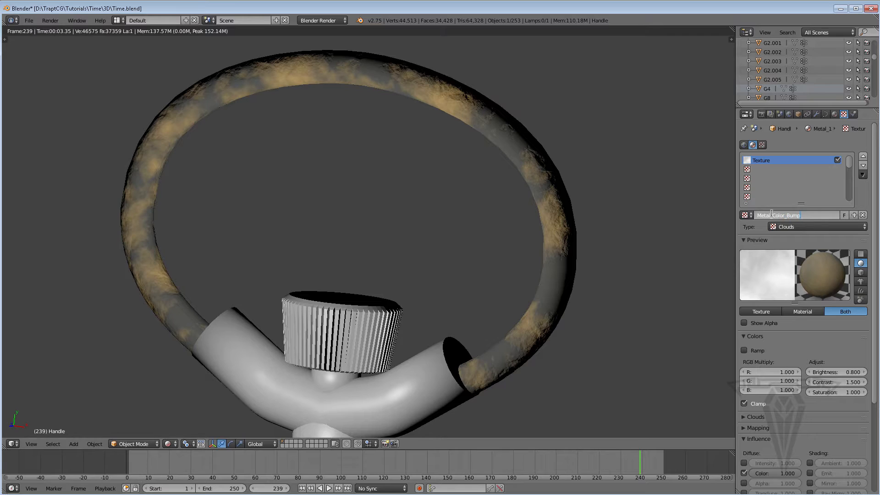
text(_1)
key(Return)
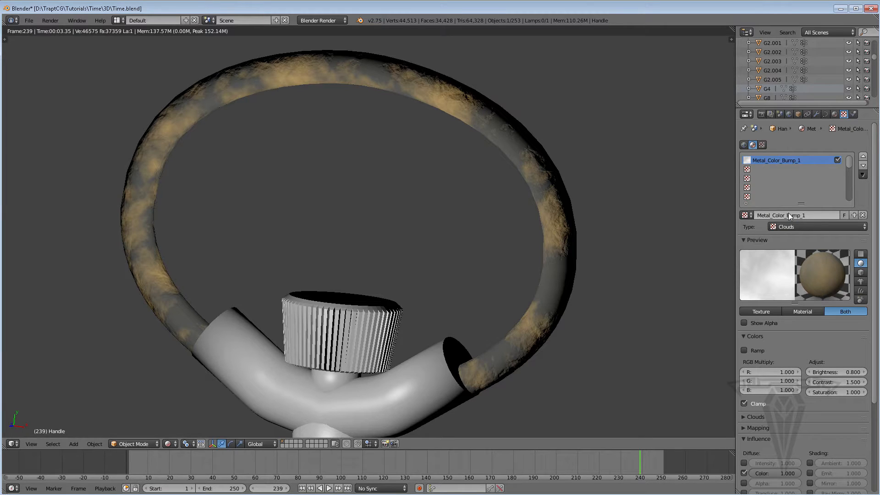
Assign the existing Metal_Color_Bump_1 texture to the second texture slot of the Metal_1 material.
scroll(876, 250, down, 5)
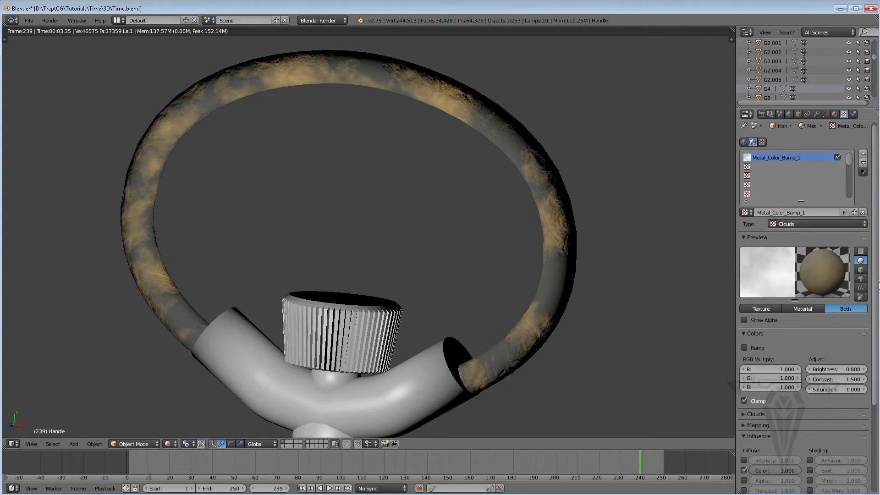
scroll(876, 248, up, 5)
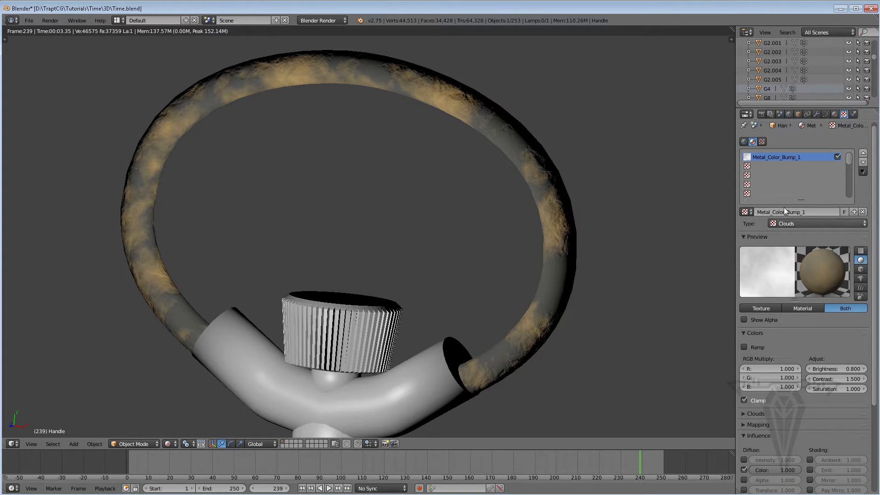
click(748, 167)
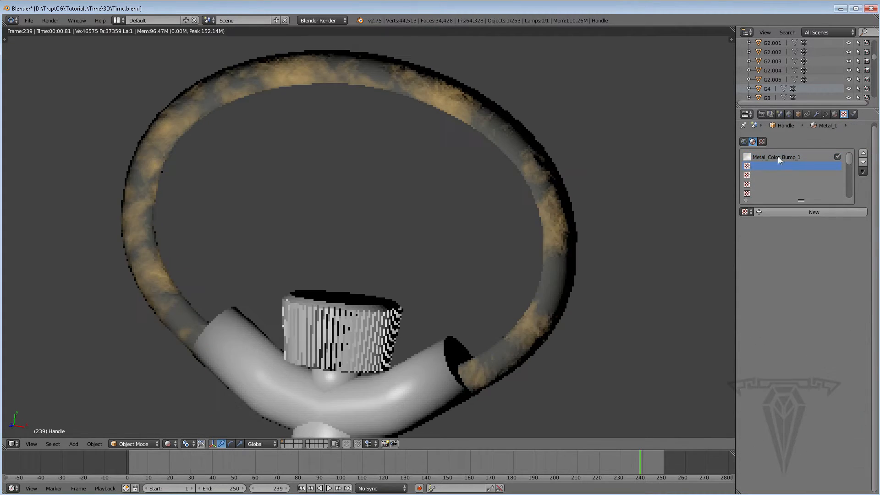
click(746, 212)
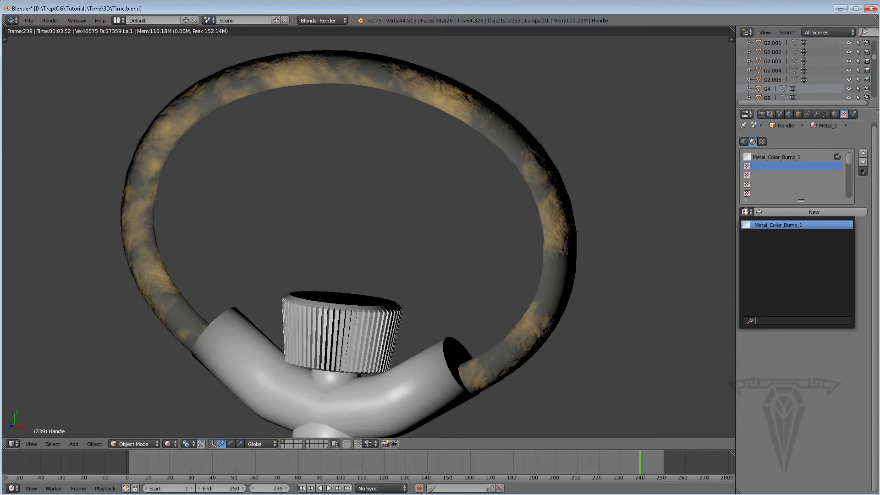
click(768, 224)
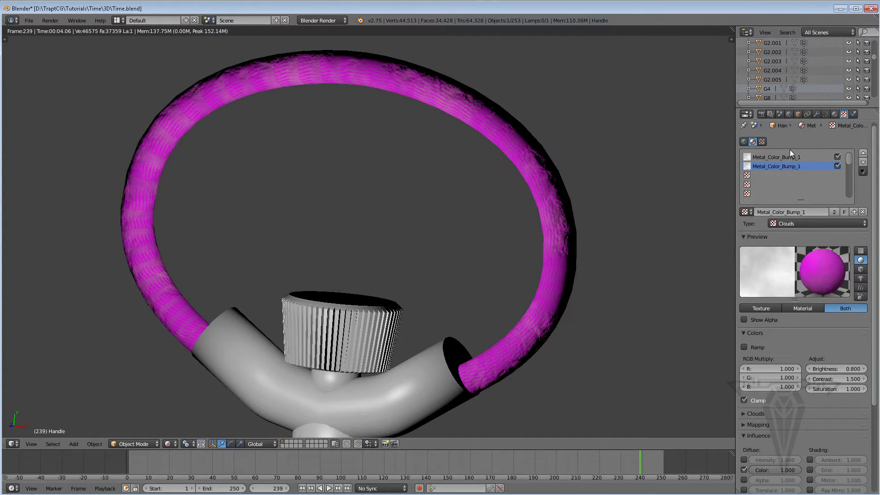
Make the second slot's texture an independent copy and rename it Metal_Spec.
drag(875, 243, 878, 349)
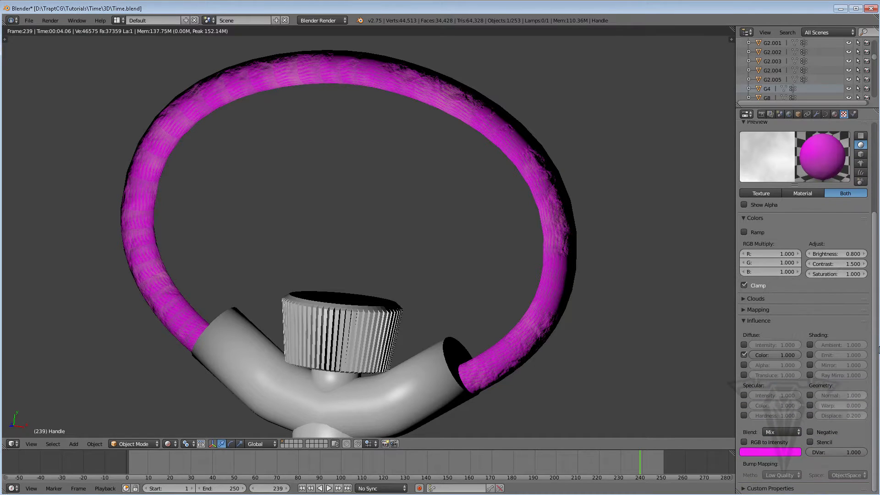
click(753, 309)
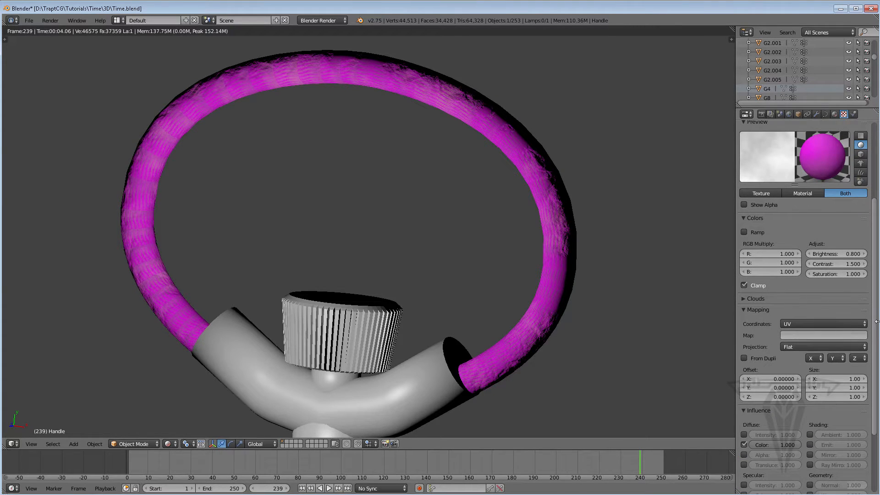
drag(872, 318, 878, 404)
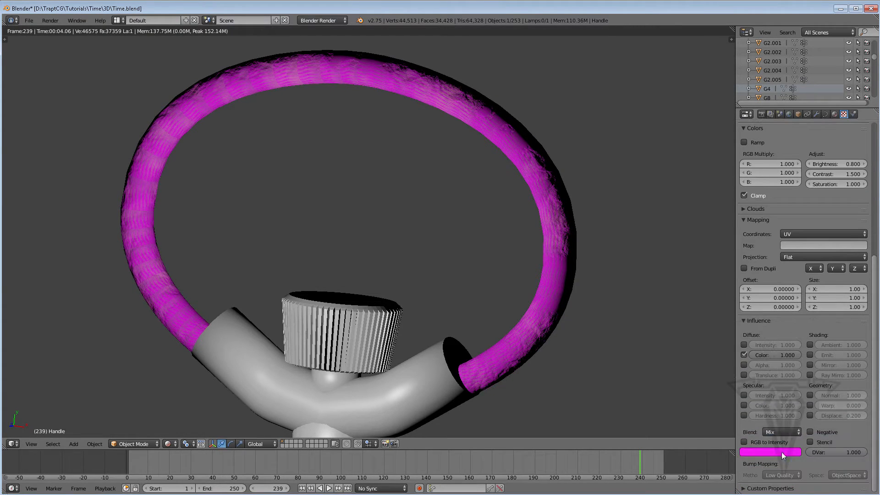
drag(878, 329, 878, 190)
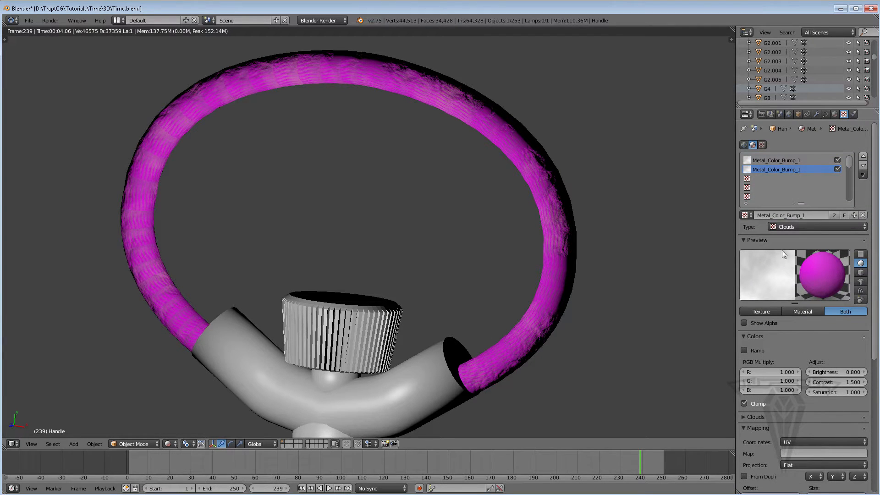
click(854, 215)
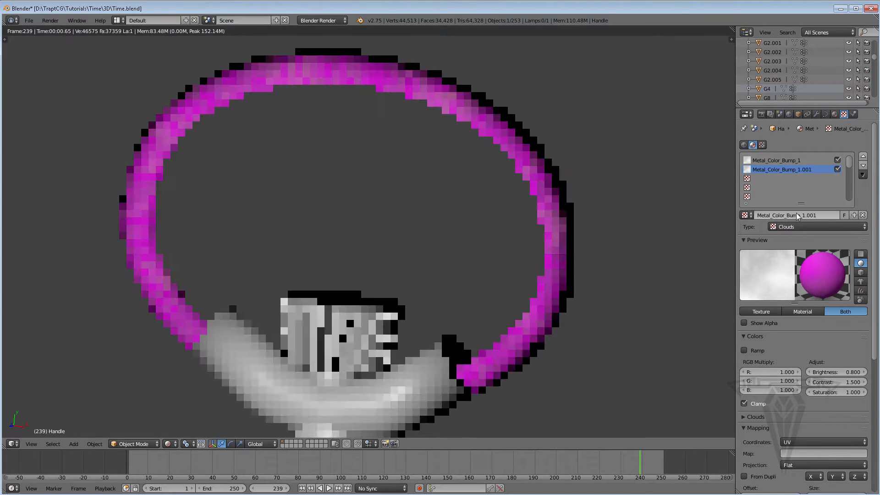
click(831, 214)
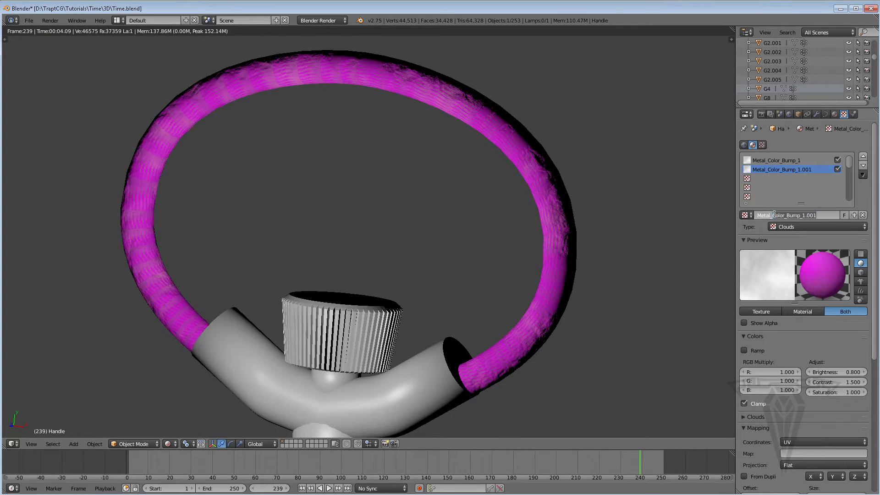
text(Spec)
key(Return)
Set the Metal_Spec texture's mapping coordinates to Generated.
scroll(877, 248, down, 2)
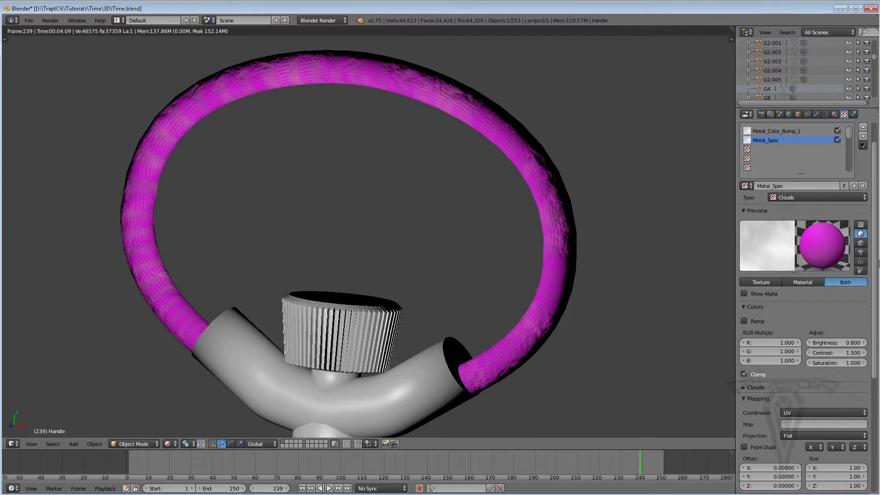
scroll(878, 264, down, 6)
click(797, 314)
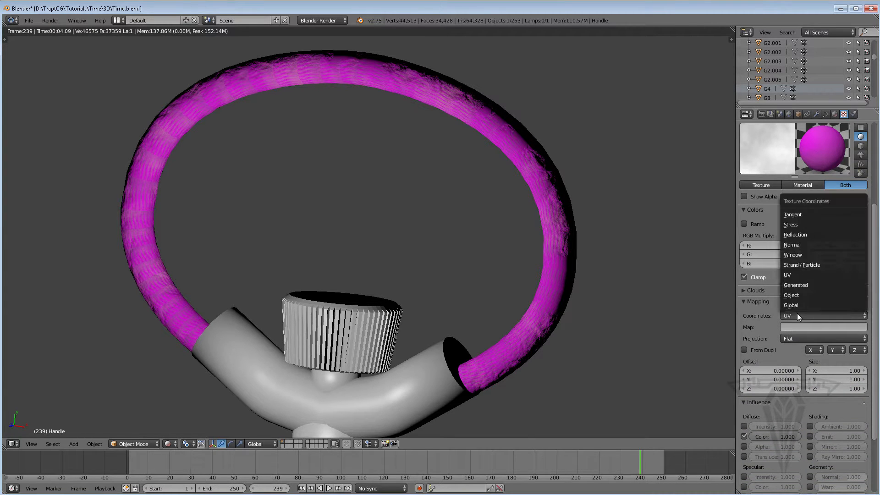
click(795, 284)
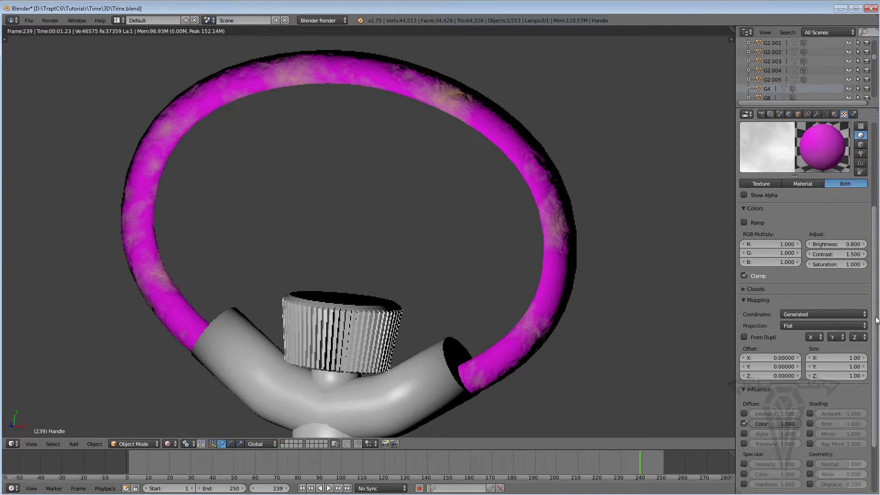
Switch Metal_Spec's influence from diffuse colour to specular intensity and specular colour.
scroll(876, 320, down, 4)
scroll(744, 355, up, 2)
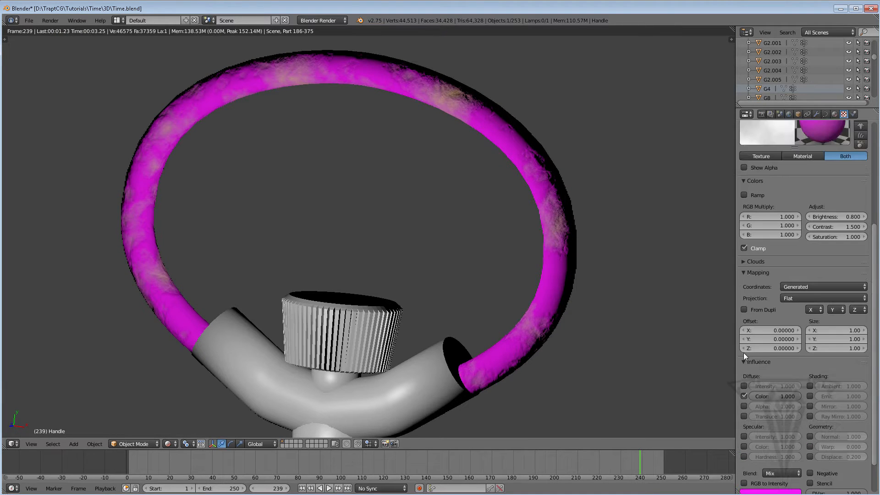
click(743, 396)
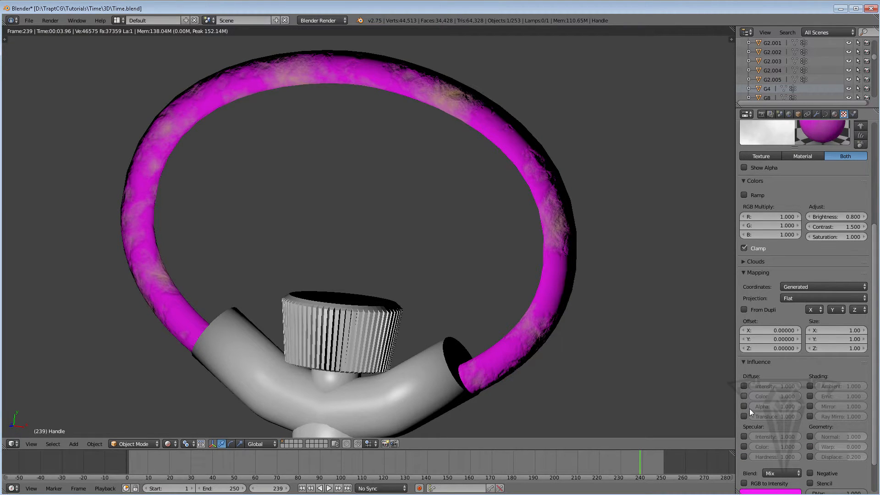
click(744, 436)
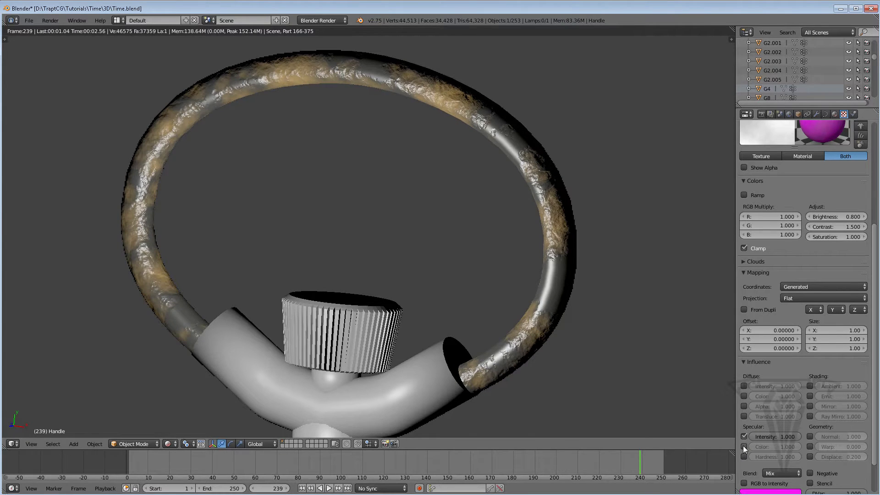
click(743, 446)
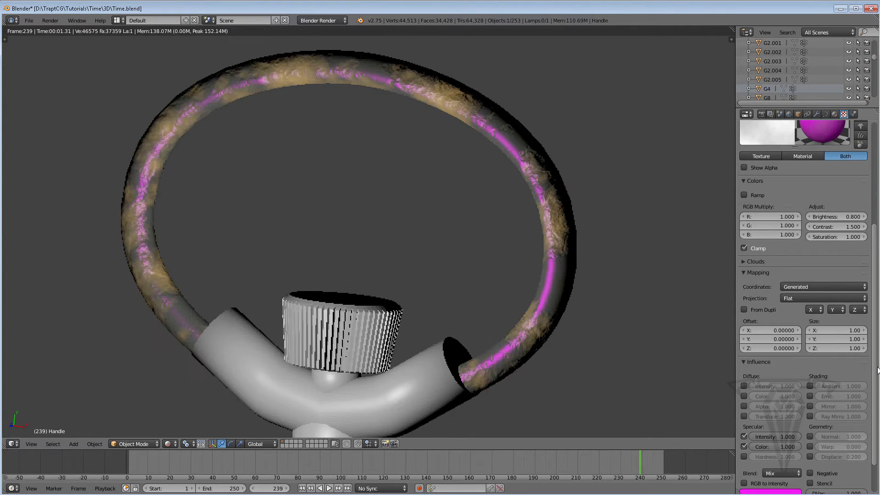
Change Metal_Spec's influence colour from magenta to a muted, pale yellow-green.
scroll(878, 392, down, 3)
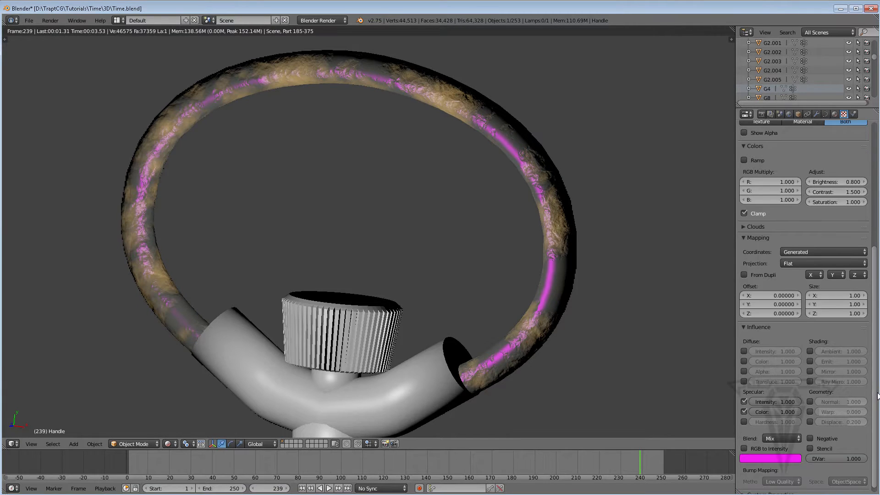
click(776, 452)
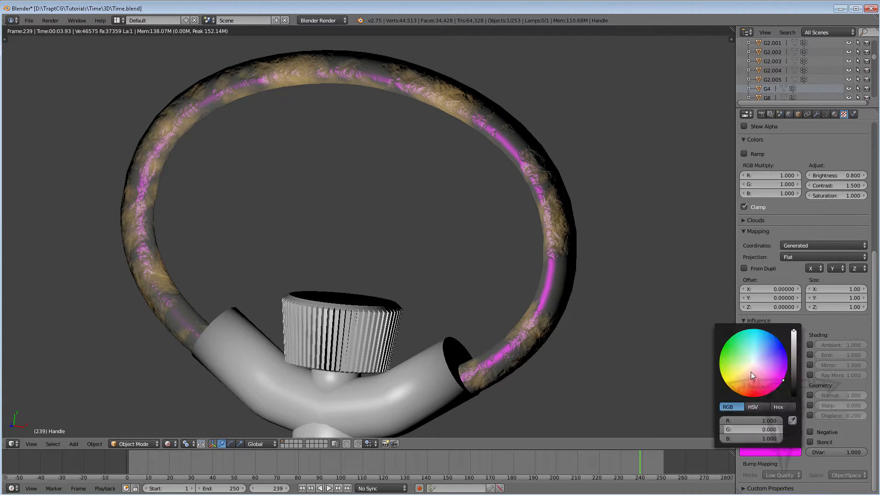
drag(751, 372, 749, 364)
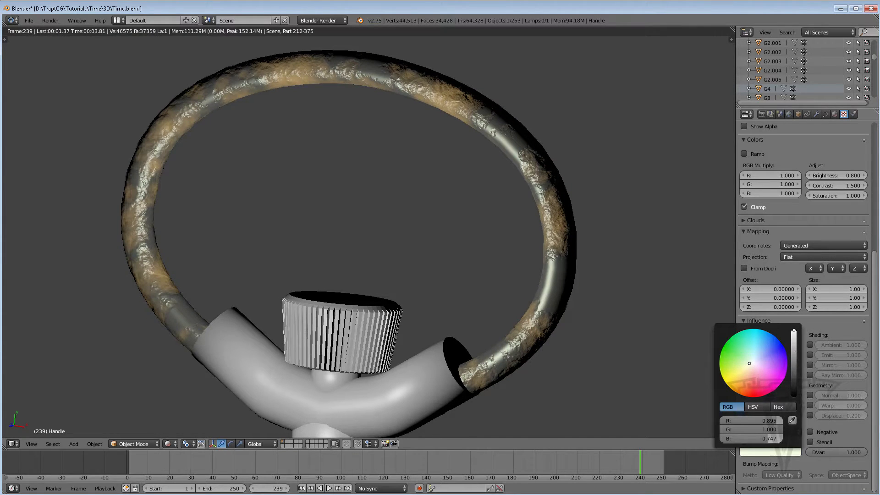
drag(794, 349, 794, 353)
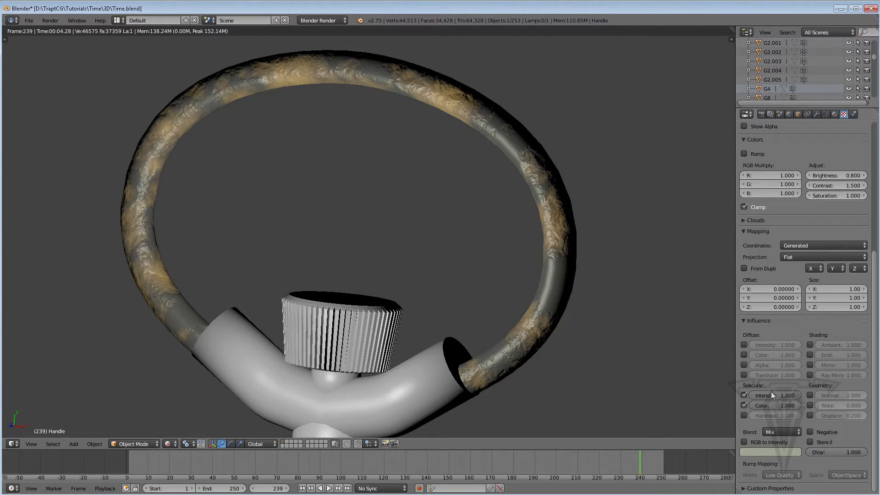
Try a specular intensity influence of 0.151 and the Negative option on the Metal_Spec texture.
drag(779, 395, 756, 395)
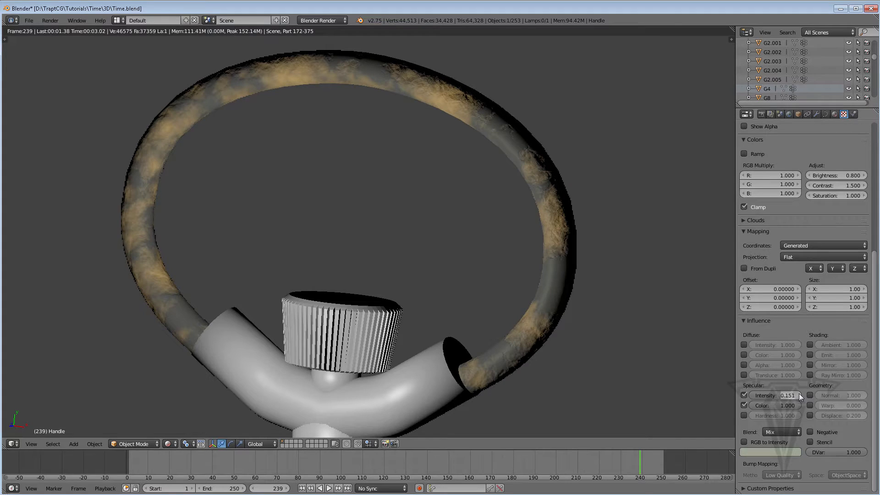
mouse_move(799, 394)
mouse_down()
mouse_move(829, 394)
mouse_move(801, 395)
mouse_up()
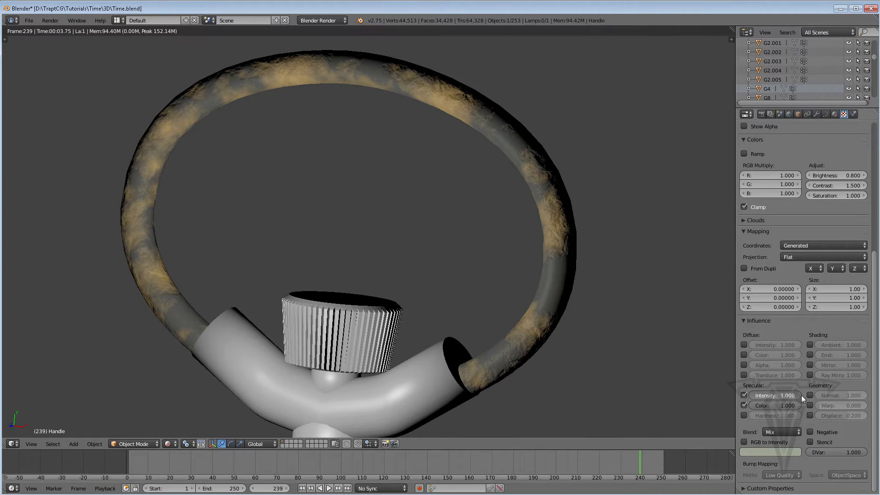
click(810, 431)
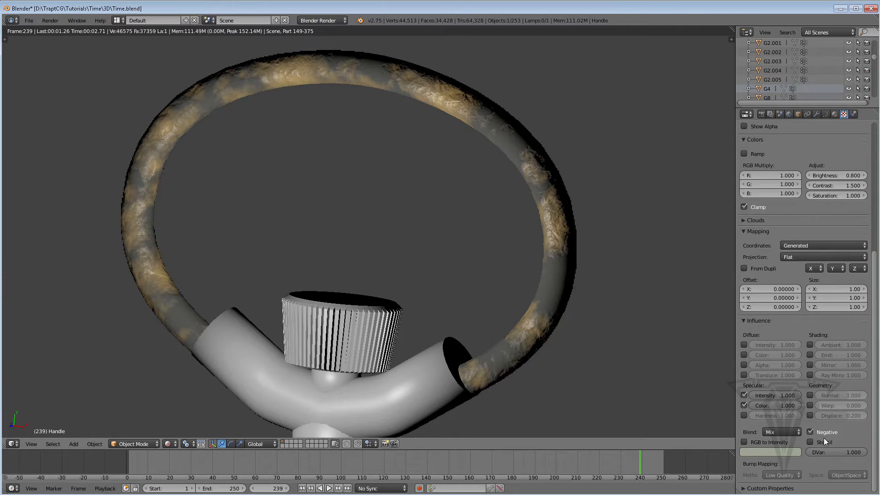
click(810, 432)
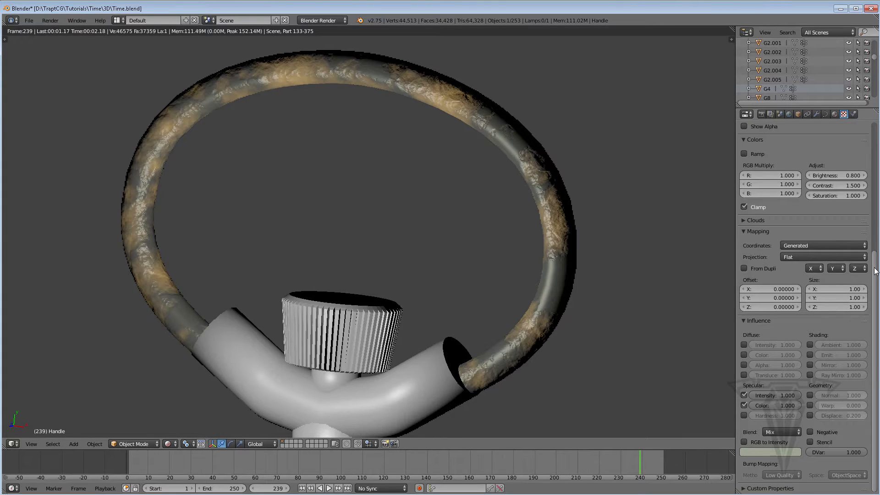
Set the Metal_Spec texture's brightness to 0.2.
drag(875, 262, 876, 227)
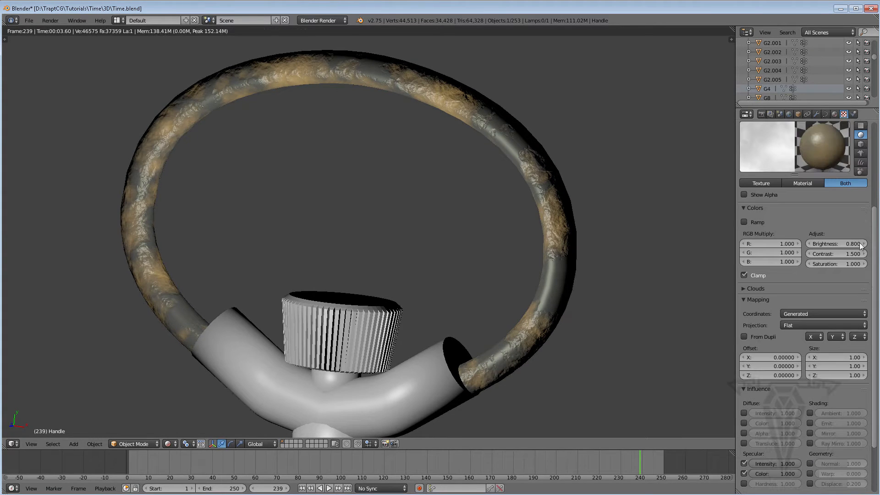
click(835, 243)
key(BackSpace)
text(.2)
key(Return)
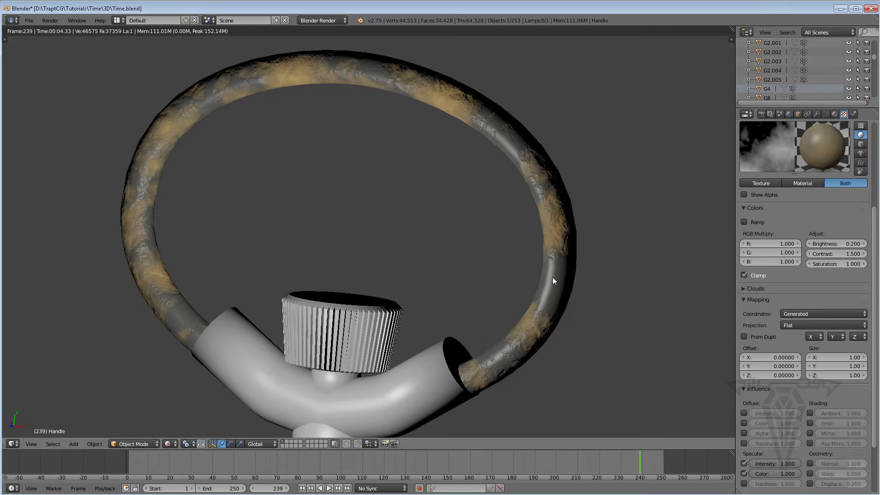
Load Metal_Color_Bump_1 into the third texture slot of the handle's metal material and make it an independent copy.
scroll(878, 190, up, 5)
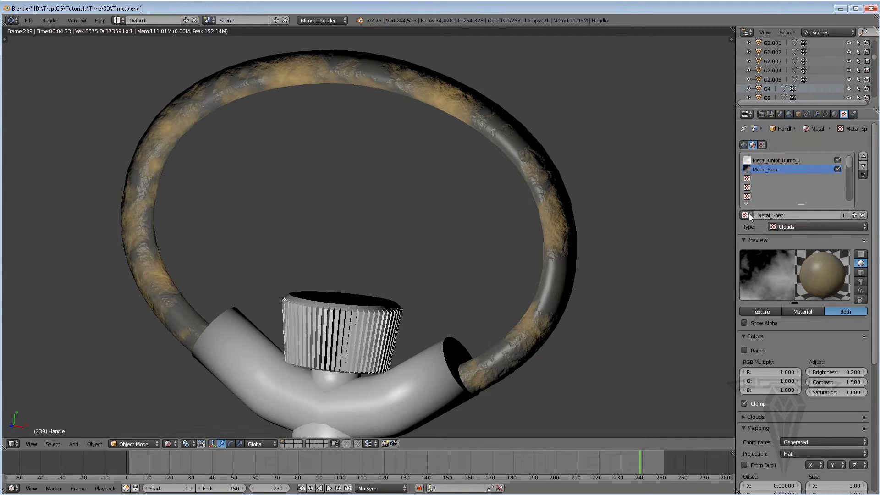
click(747, 178)
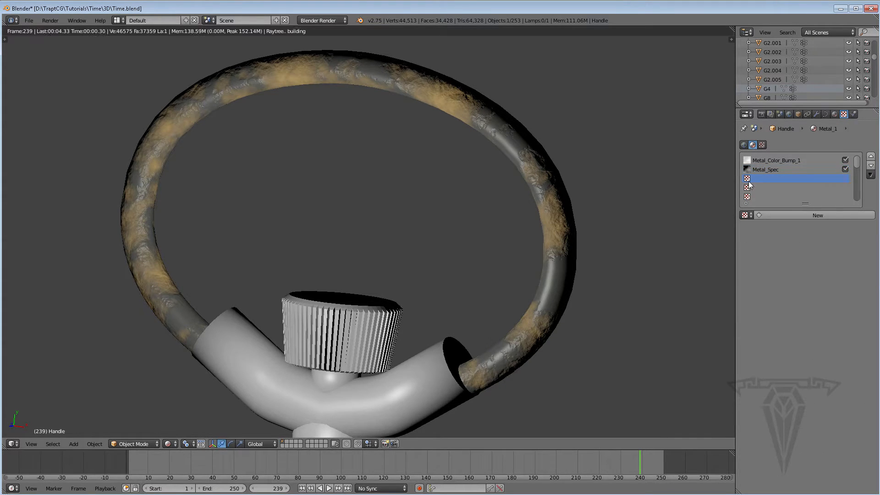
click(746, 215)
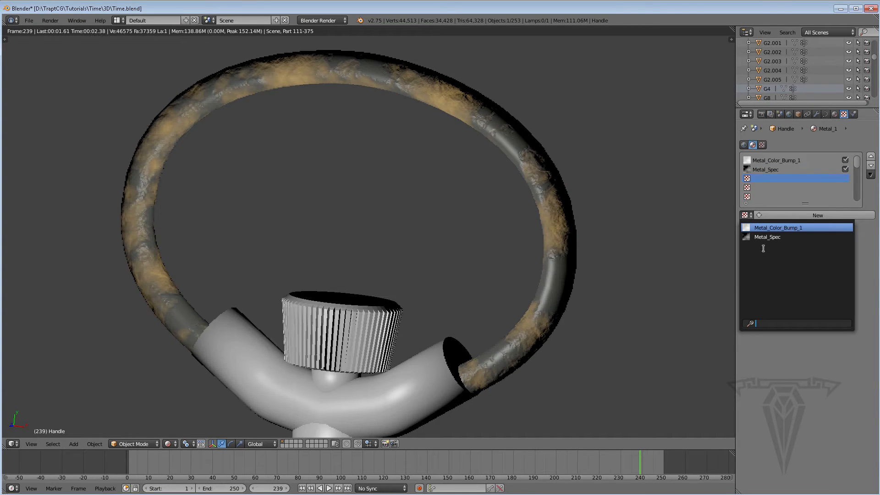
click(759, 228)
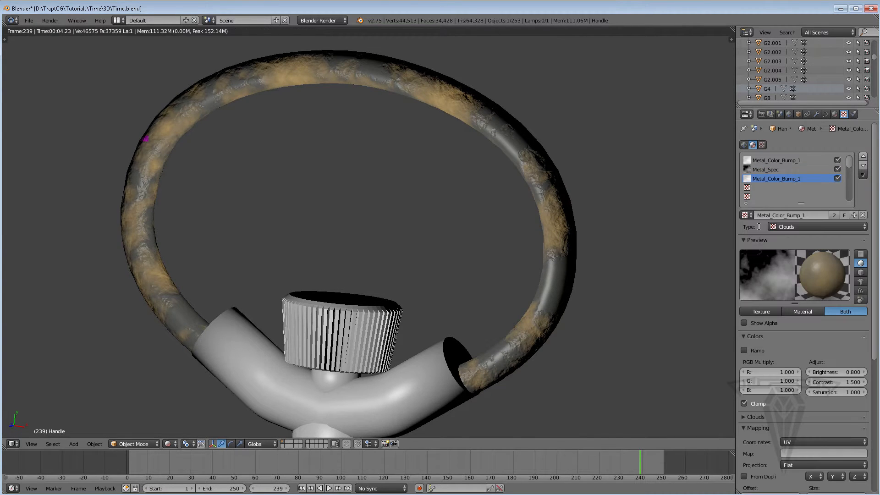
click(855, 216)
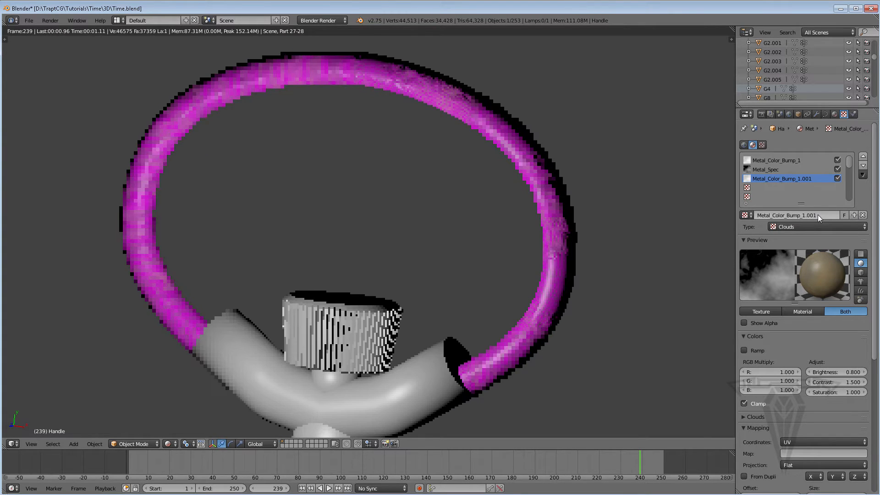
Rename the copied texture in the third slot as Metal_Color_Bump_Add_1.
click(818, 215)
drag(833, 215, 775, 214)
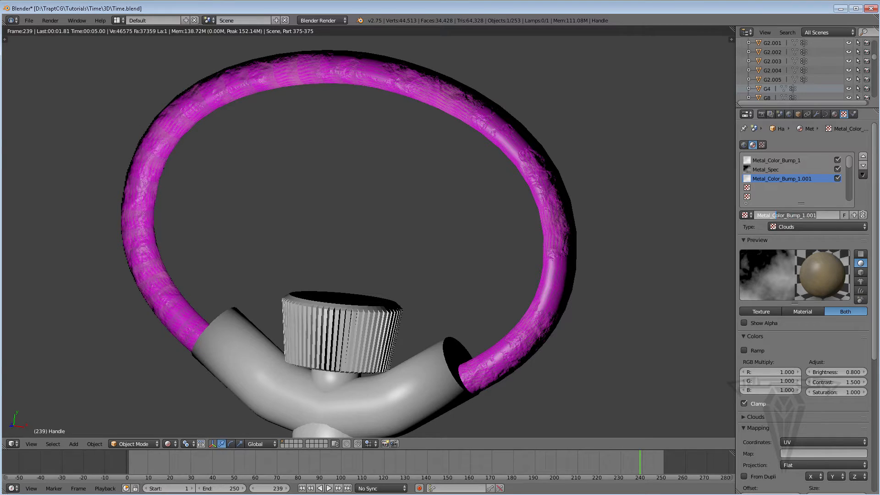
text(olor_Bump_Add)
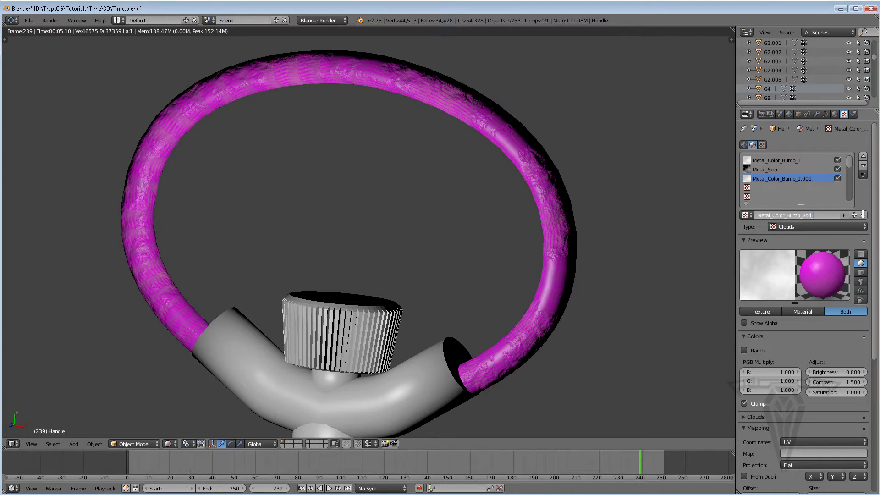
text(_1)
key(Return)
Switch Metal_Color_Bump_Add_1's mapping coordinates from UV to Generated.
scroll(820, 312, down, 4)
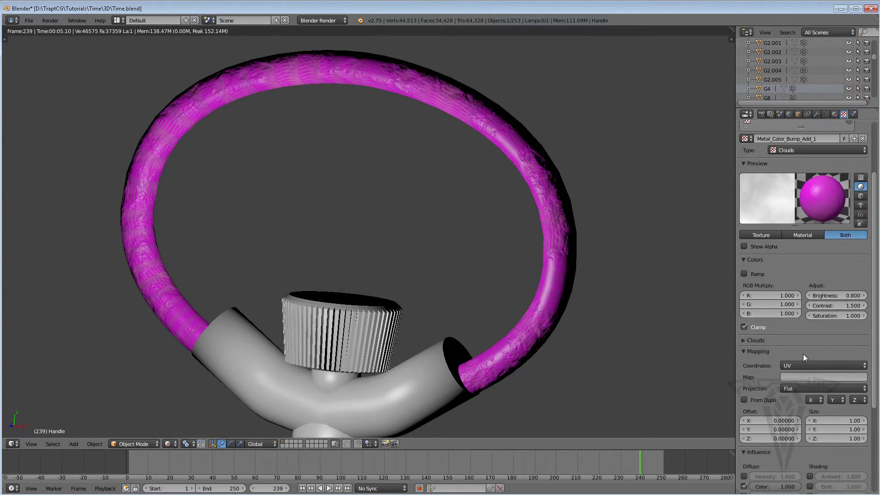
click(806, 365)
click(801, 336)
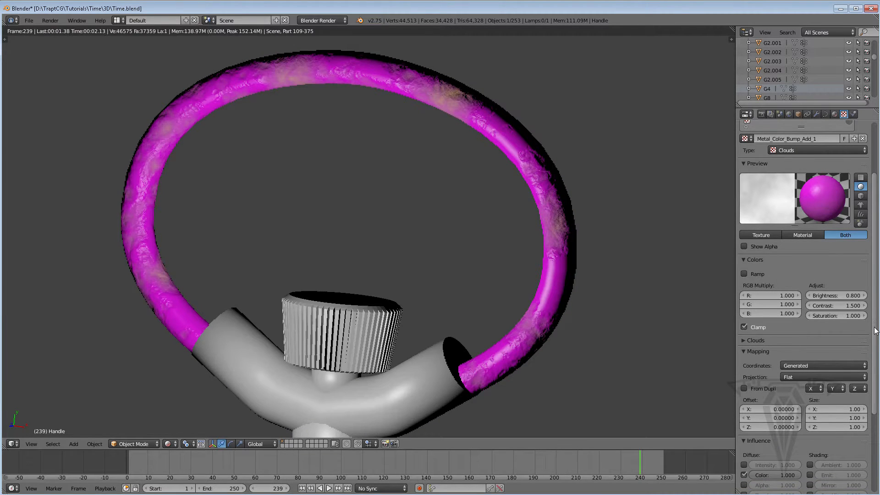
Change Metal_Color_Bump_Add_1's influence colour from magenta to a near-black grey.
scroll(877, 335, down, 3)
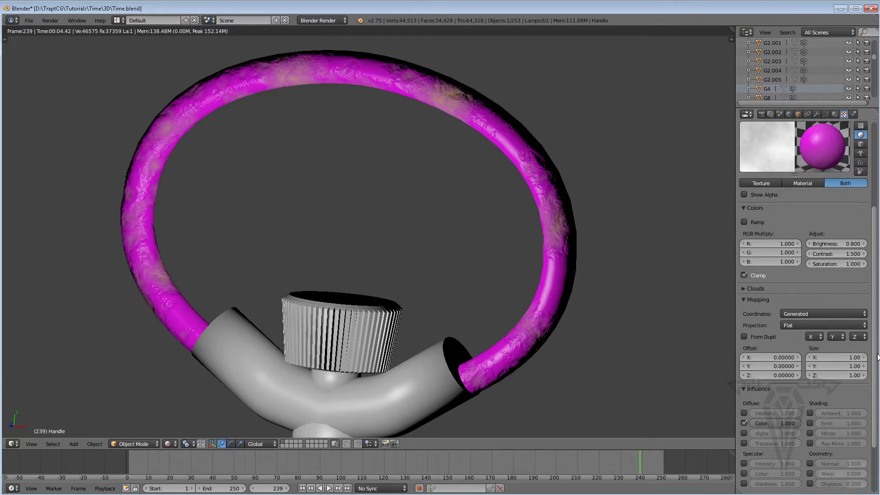
scroll(879, 358, down, 3)
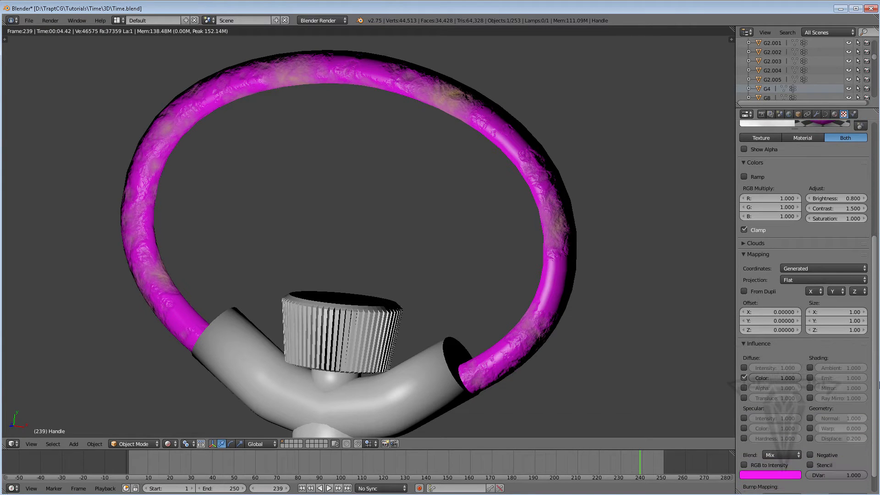
click(786, 477)
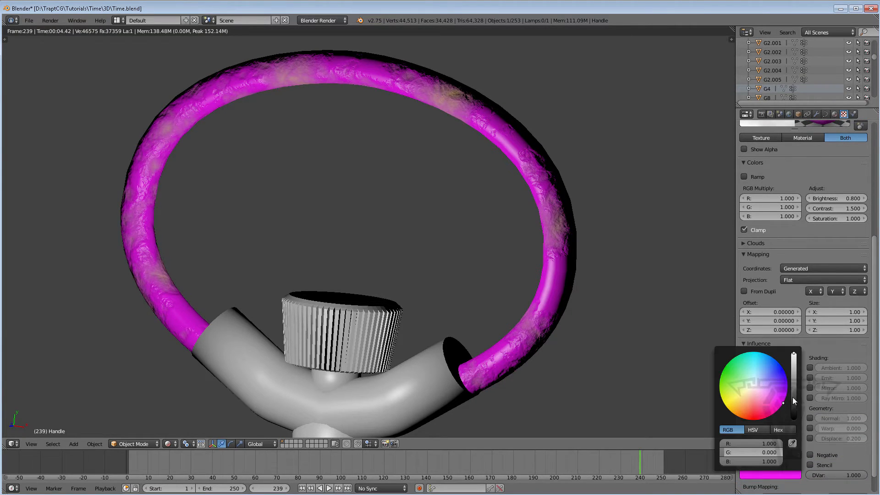
click(794, 402)
click(752, 387)
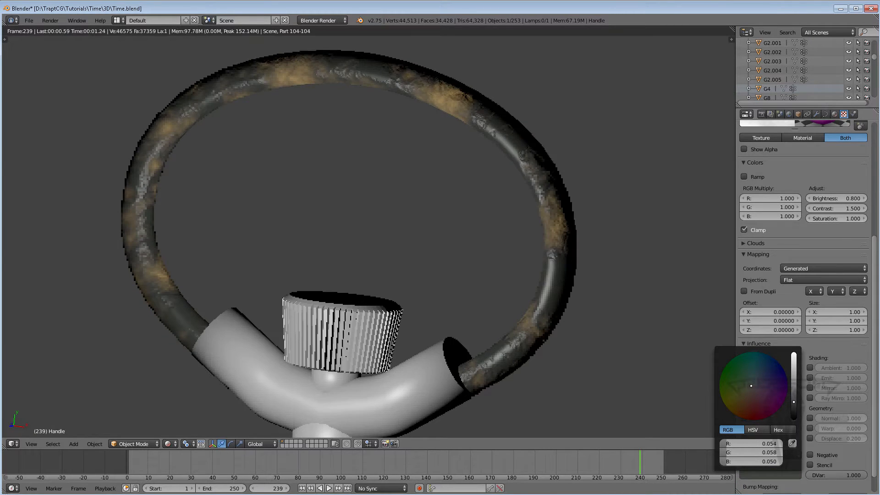
click(794, 407)
click(794, 412)
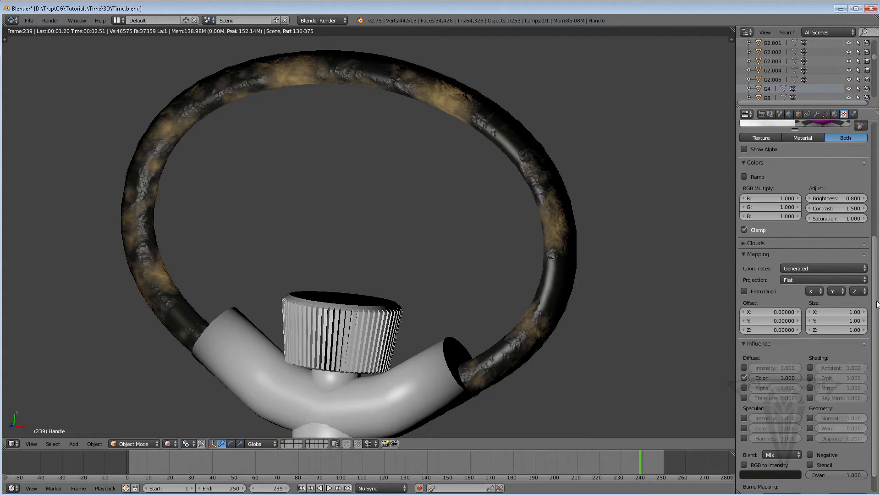
Set the Clouds noise basis of Metal_Color_Bump_Add_1 to Blender Original with a size of 1.
scroll(826, 288, up, 1)
click(756, 264)
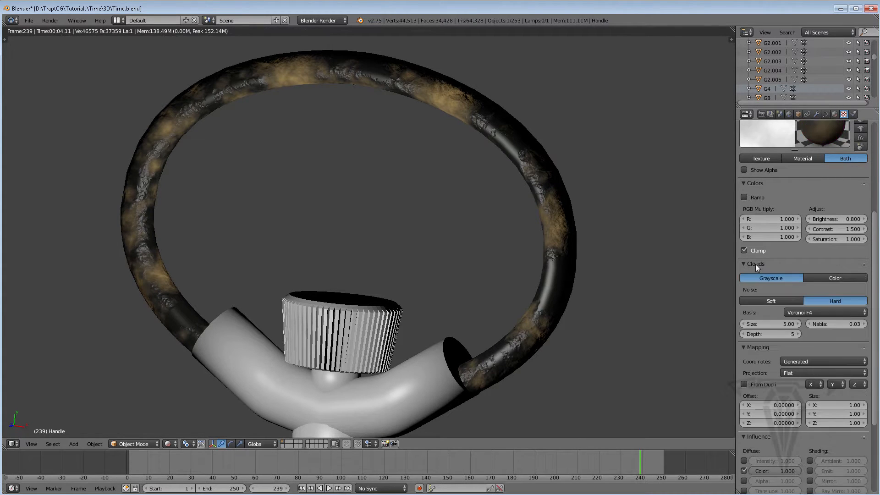
click(810, 311)
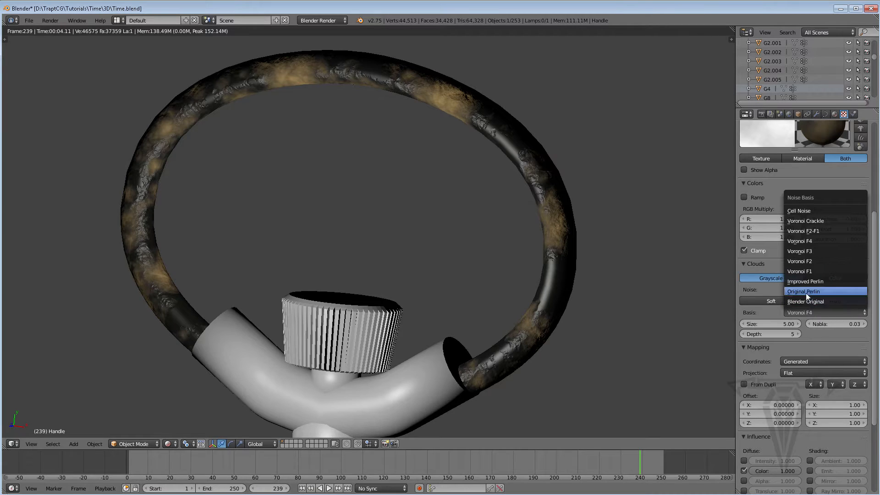
click(807, 300)
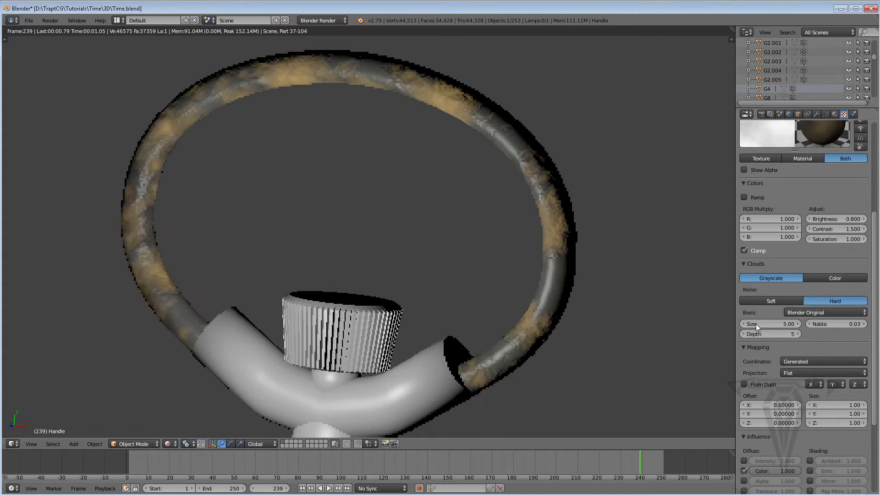
click(777, 322)
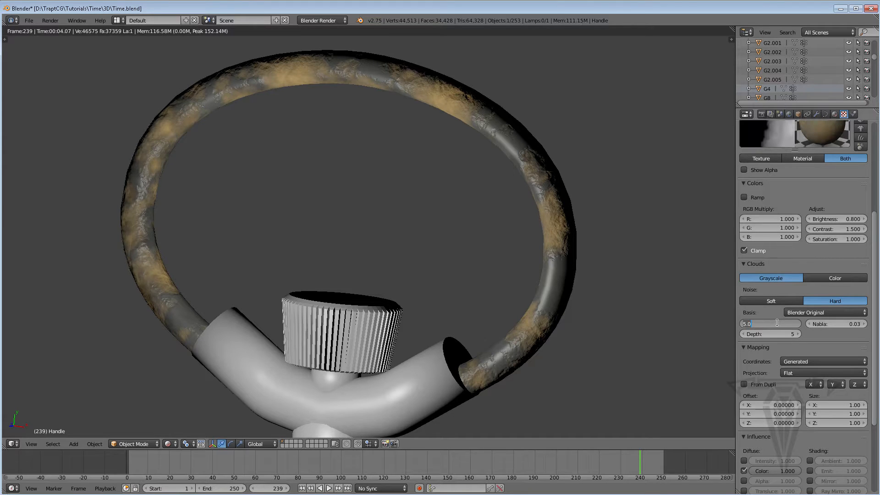
text(1)
key(Return)
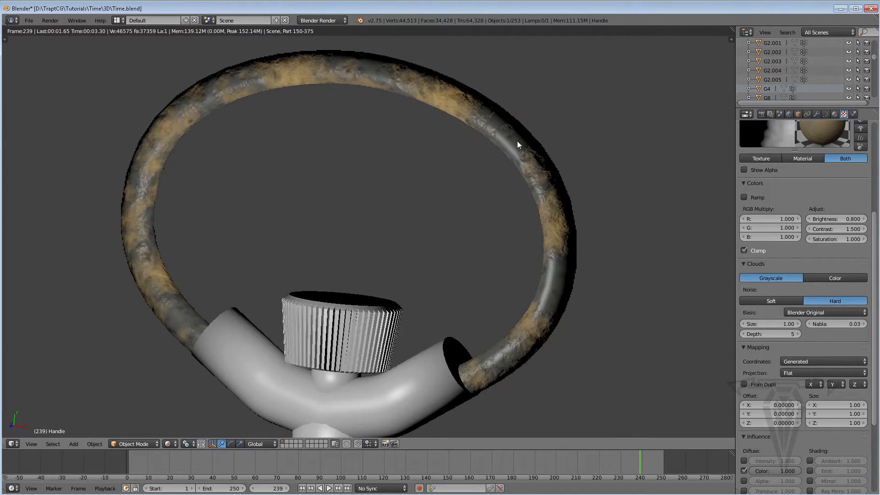
Enable the Normal influence on Metal_Color_Bump_Add_1 and set it to -0.5.
scroll(851, 422, down, 5)
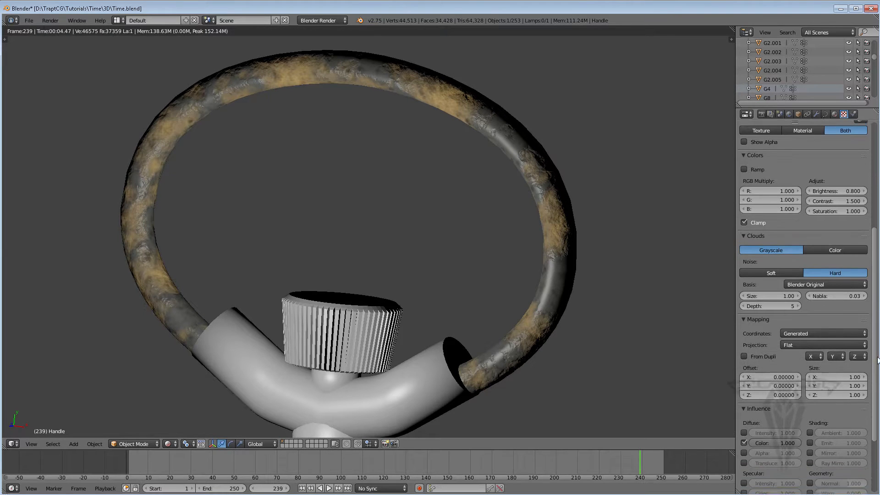
click(811, 422)
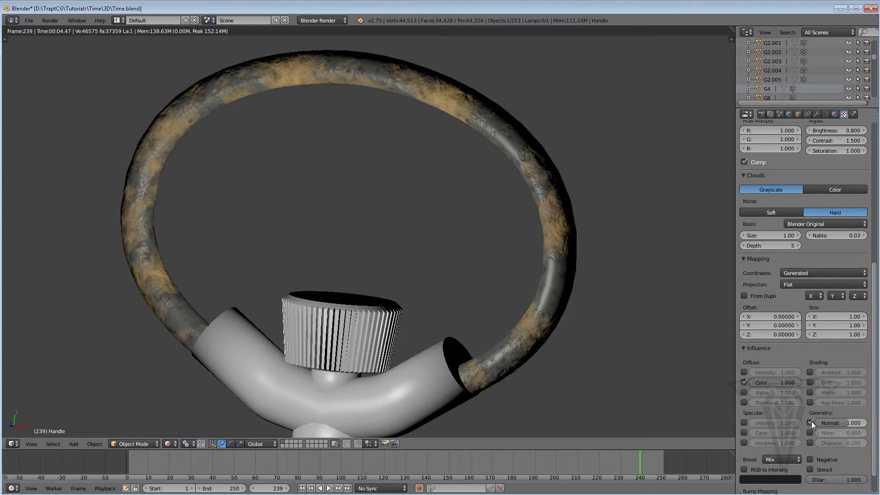
click(834, 419)
text(-.5)
key(Return)
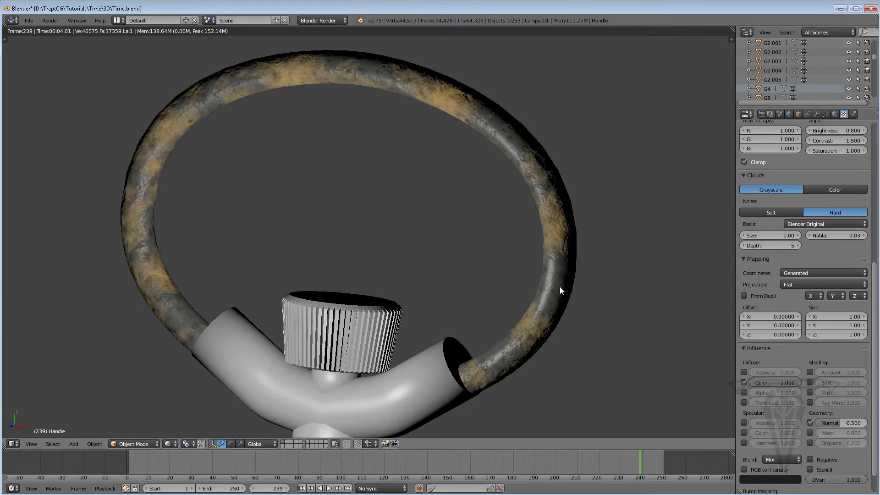
Set Metal_Color_Bump_Add_1's Clouds noise size to 2 and its brightness to 0.9.
drag(875, 296, 875, 292)
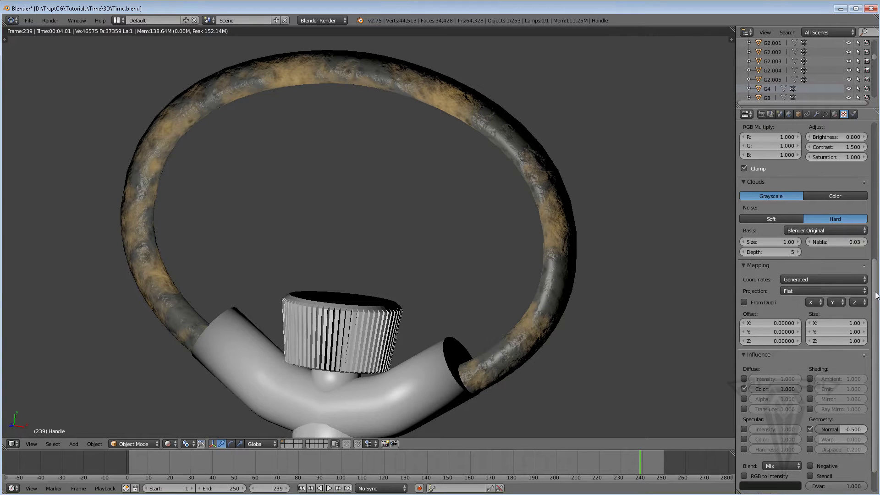
click(778, 244)
text(2)
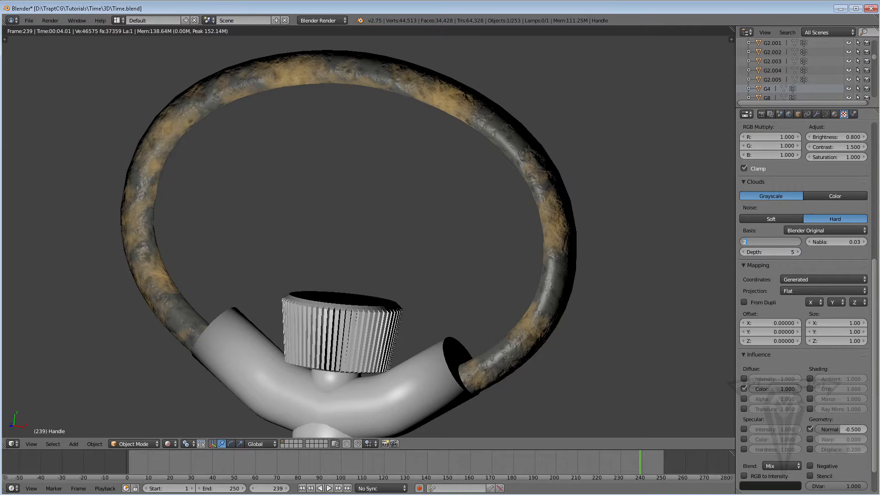
key(Return)
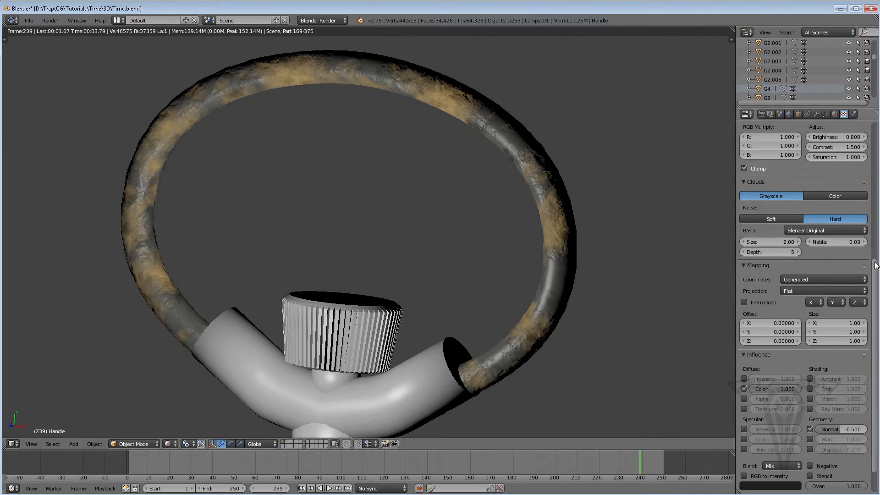
click(853, 137)
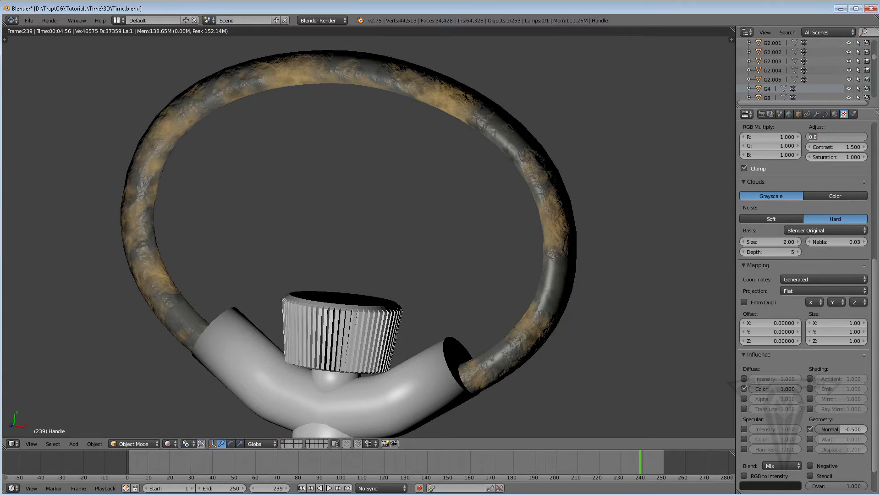
key(BackSpace)
text(.9)
key(Return)
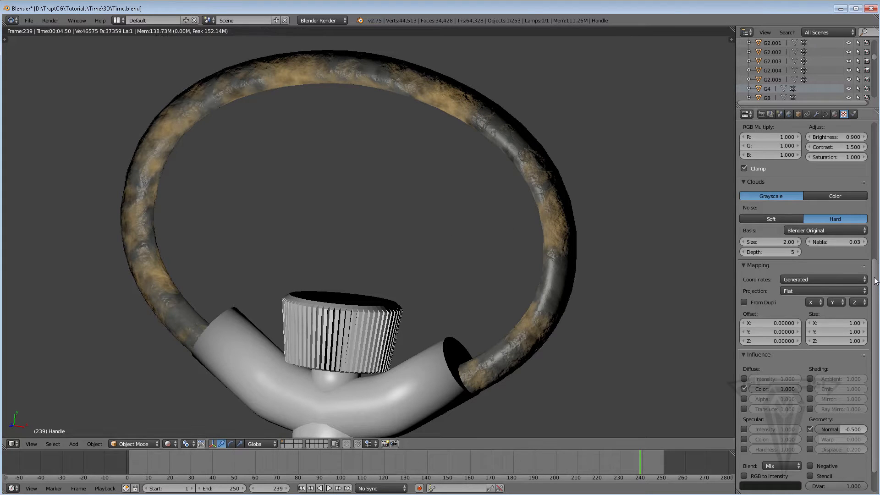
Load Metal_Color_Bump_1 into the fourth texture slot and make it an independent copy.
scroll(878, 250, up, 10)
scroll(877, 164, up, 3)
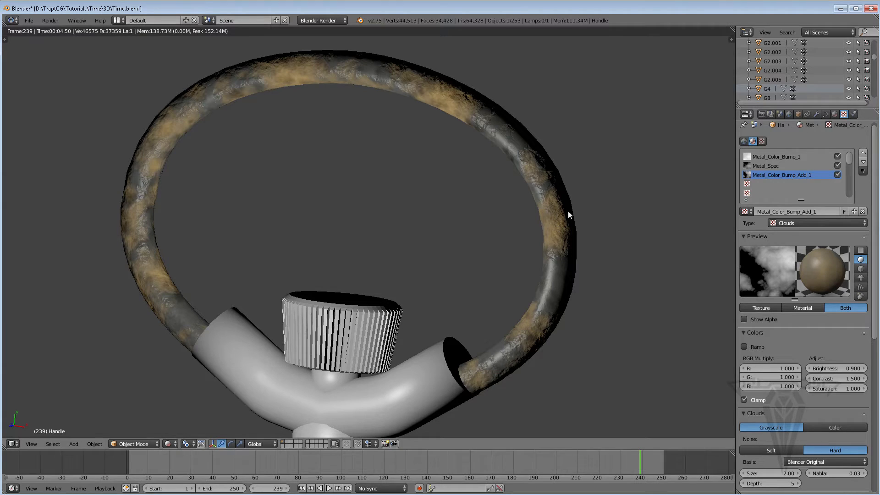
click(748, 185)
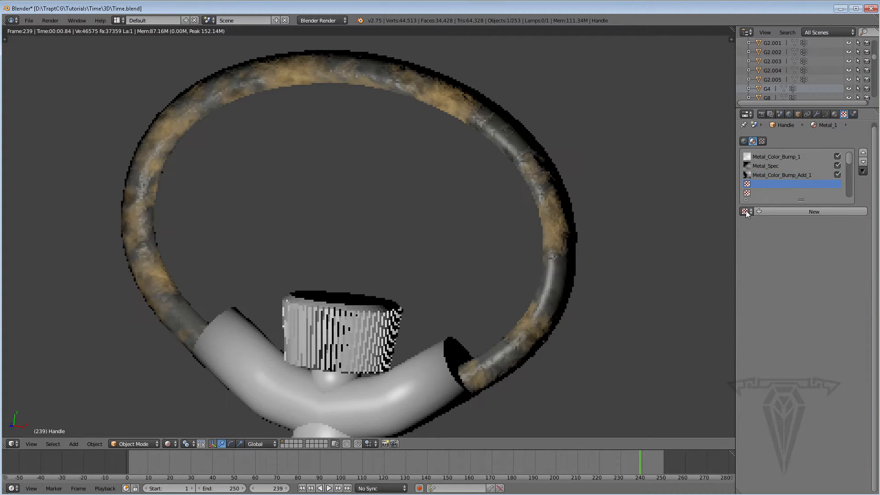
click(746, 211)
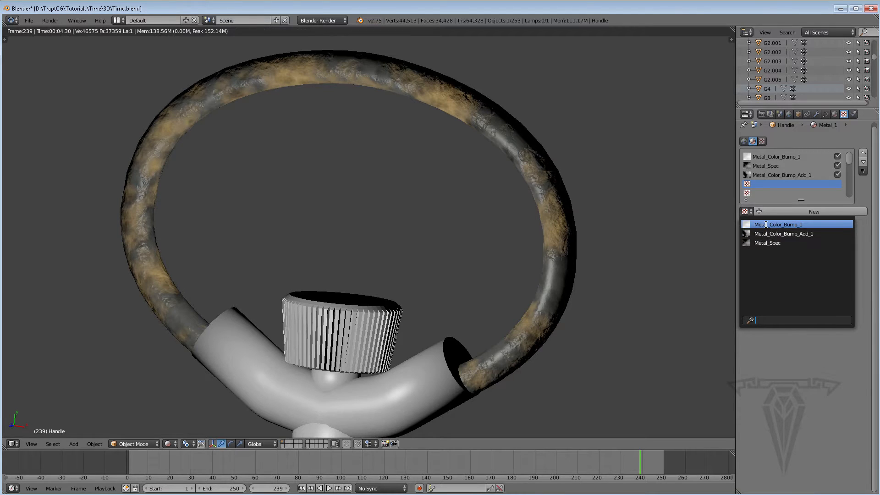
click(766, 225)
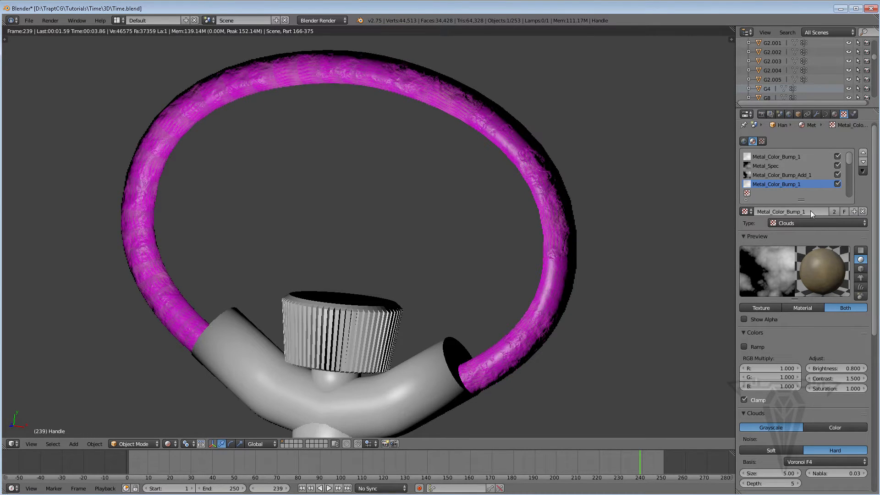
click(855, 212)
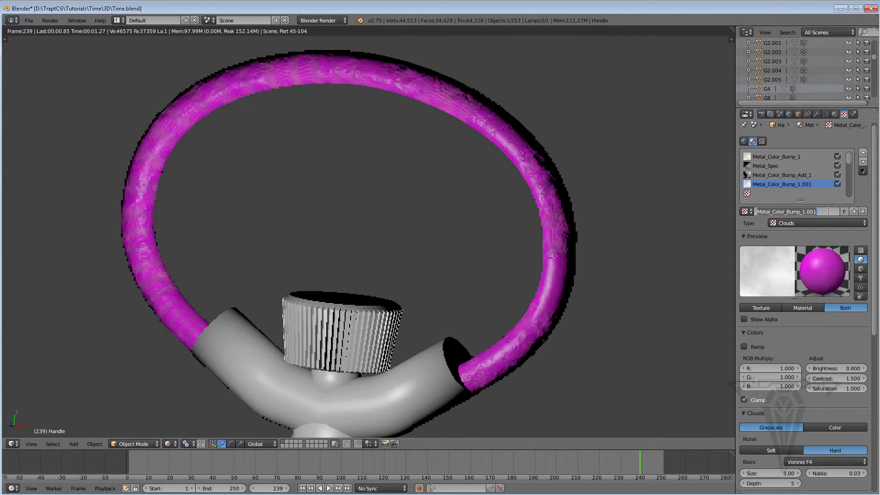
Rename the copied texture in the fourth slot as Metal_Rust_1.
double_click(804, 212)
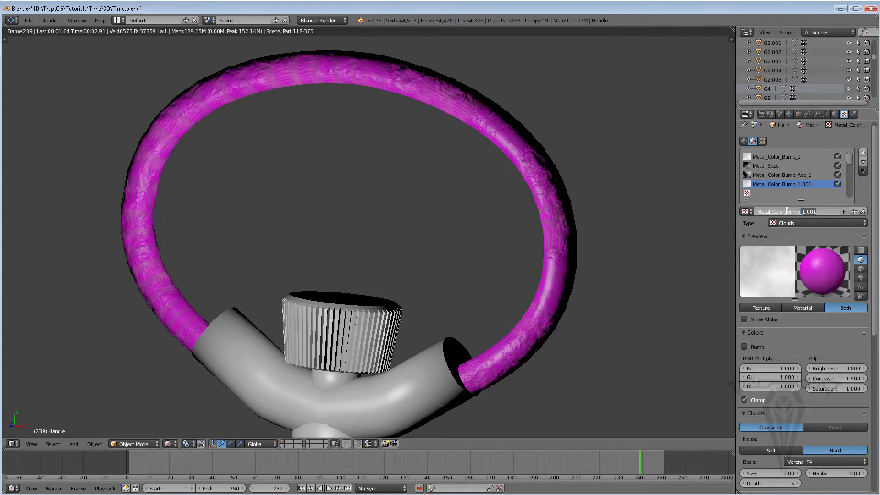
drag(787, 211, 787, 212)
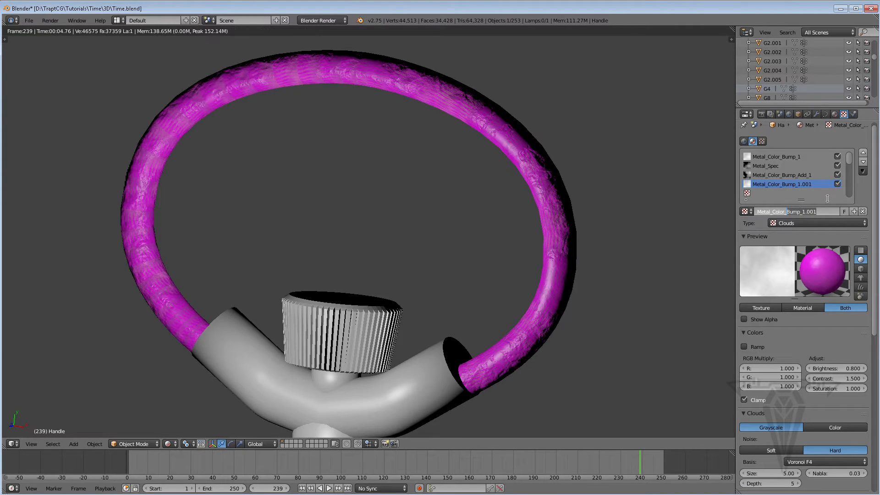
key(BackSpace)
key(BackSpace)
key(BackSpace)
key(BackSpace)
key(BackSpace)
key(BackSpace)
key(BackSpace)
text(Rust_1)
key(Return)
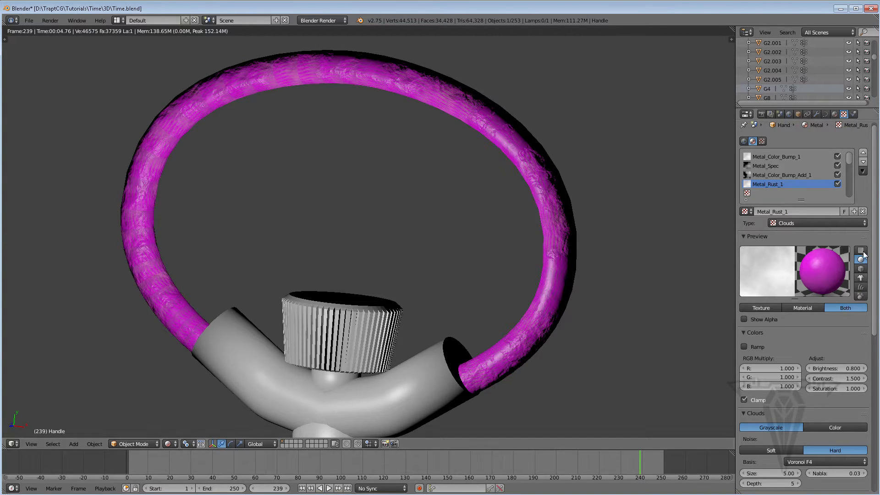
Set Metal_Rust_1's mapping coordinates to Generated and enable its Negative influence option.
scroll(862, 257, down, 8)
scroll(827, 373, down, 2)
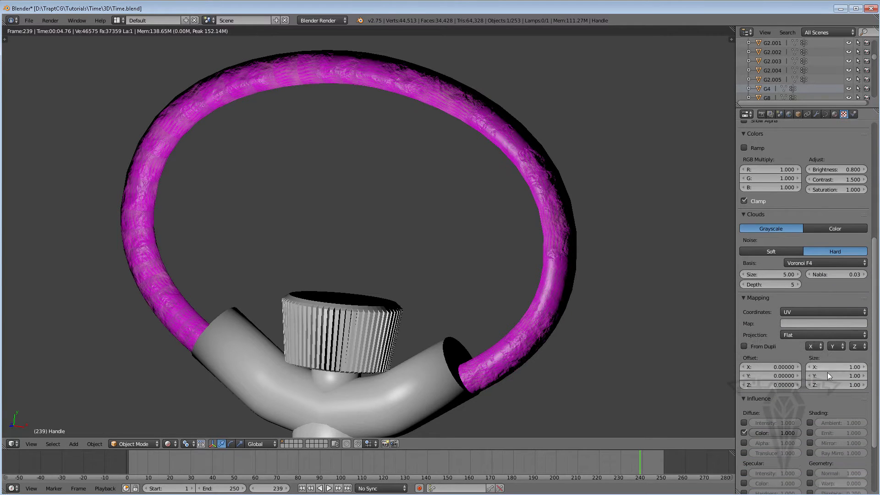
click(798, 311)
click(796, 281)
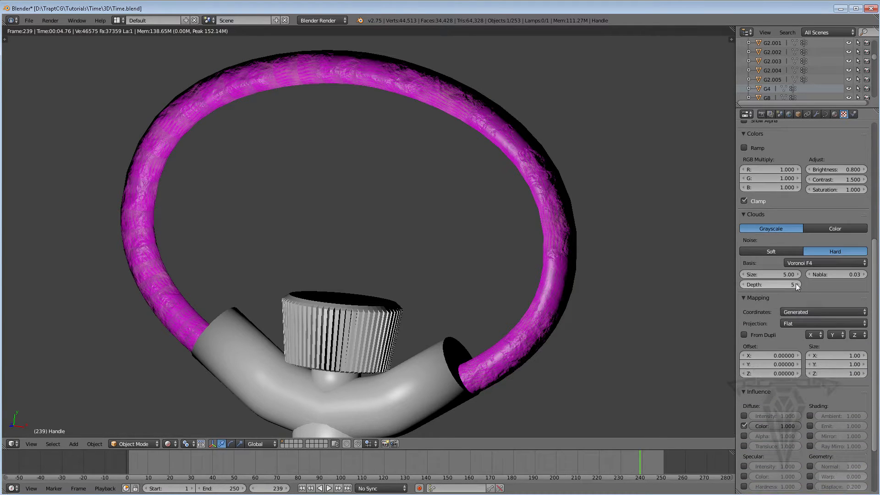
scroll(839, 399, down, 3)
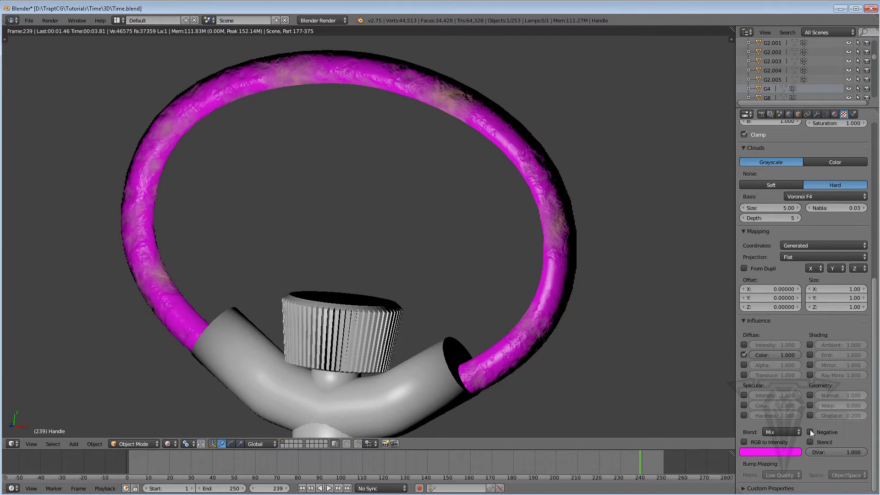
click(810, 432)
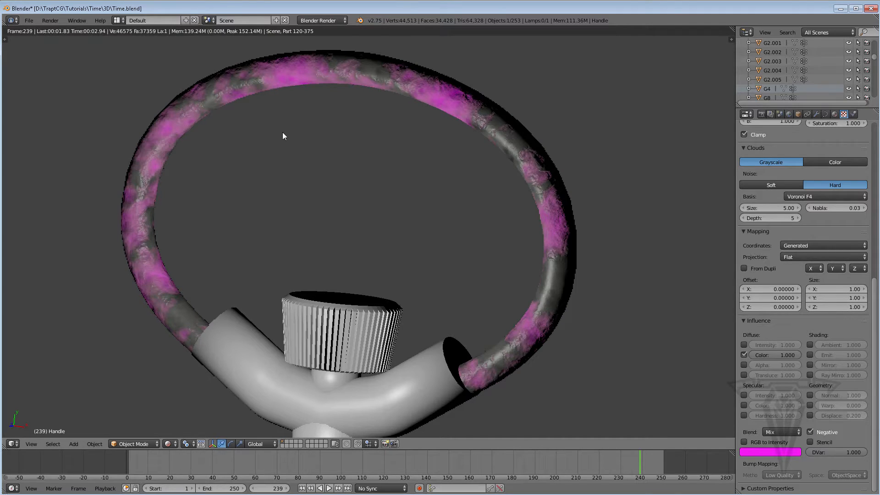
Change Metal_Rust_1's influence colour to a rusty orange and set its blend type to Color.
click(769, 452)
click(745, 392)
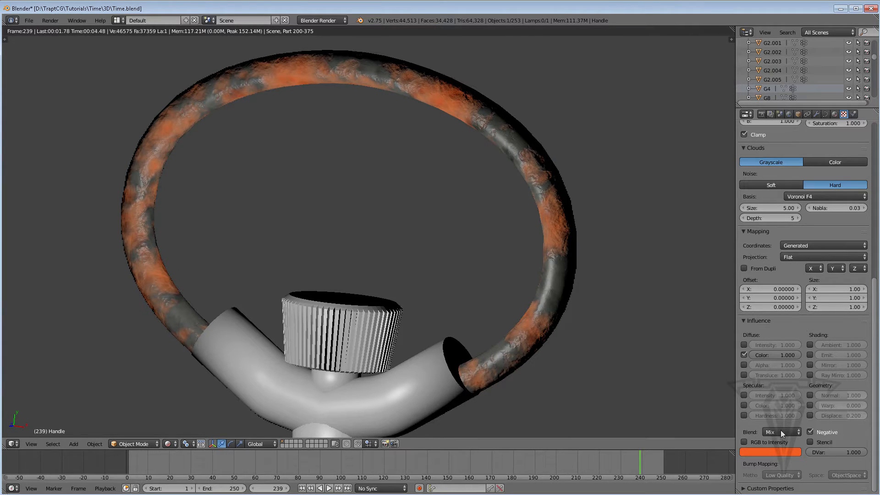
click(780, 430)
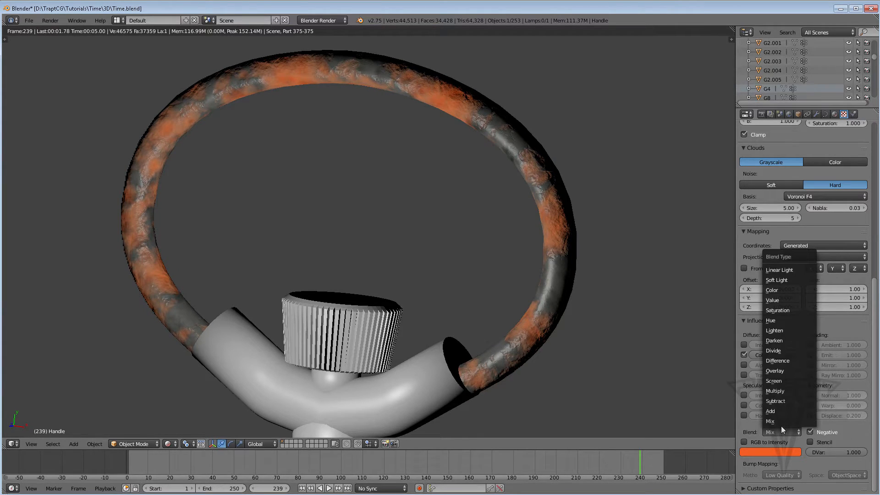
click(774, 290)
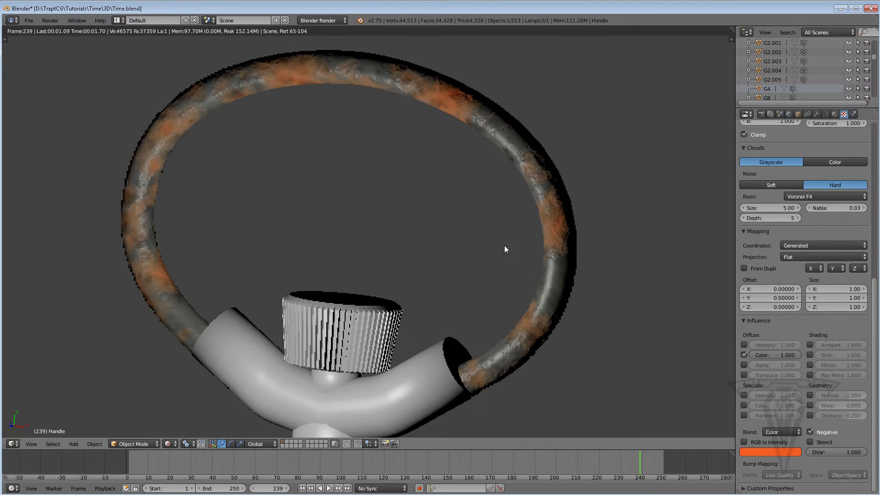
Set Metal_Rust_1's diffuse Color influence to 0.8.
click(783, 354)
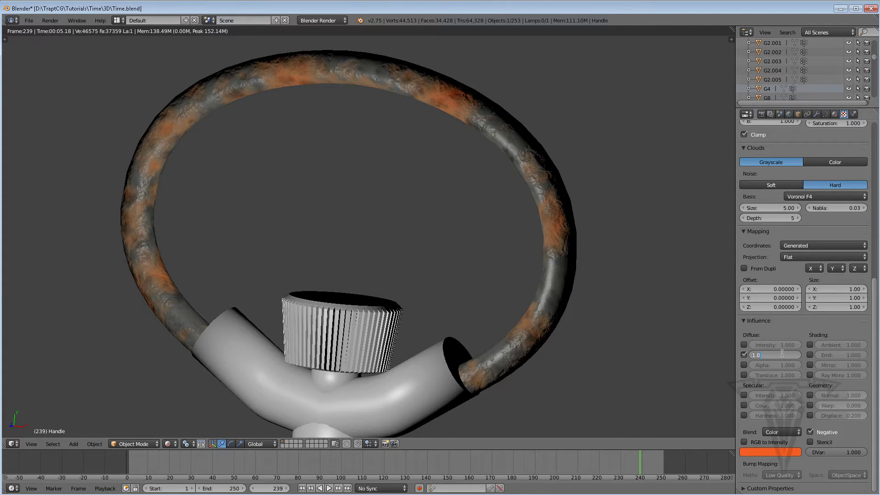
text(0.8)
key(Return)
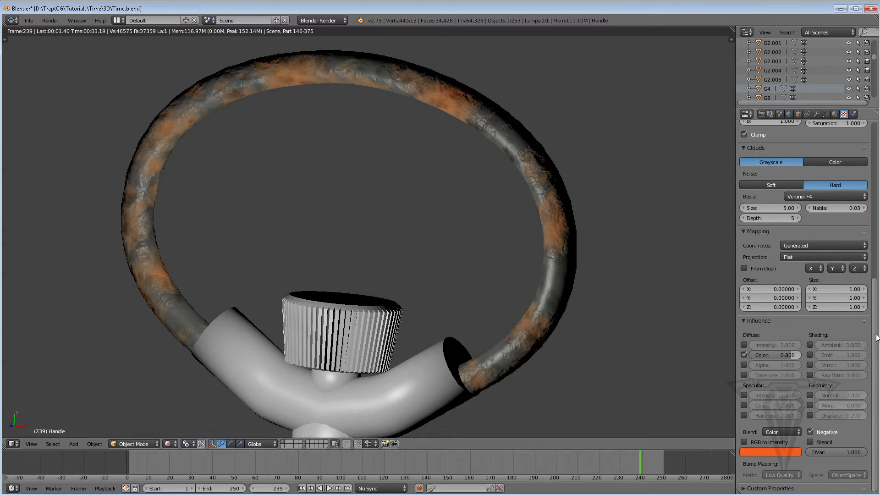
Try brightness values of 0.7 and 0.95 on the Metal_Rust_1 texture.
scroll(876, 272, up, 2)
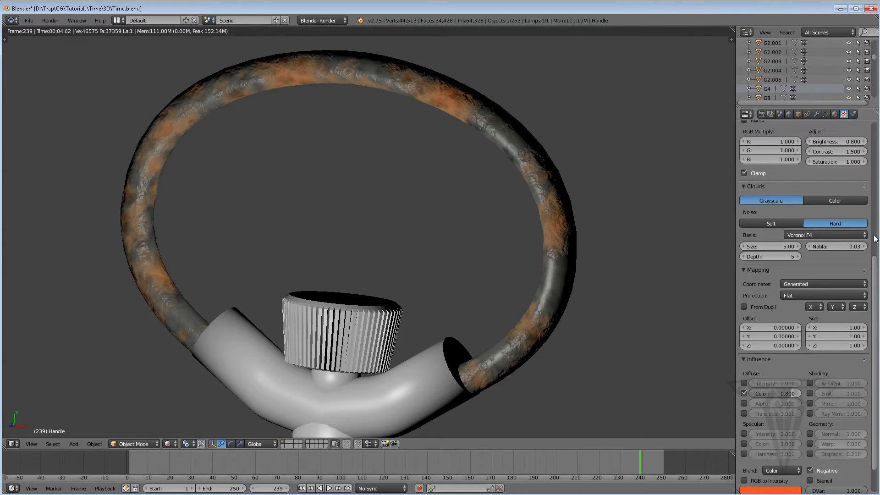
scroll(875, 238, up, 8)
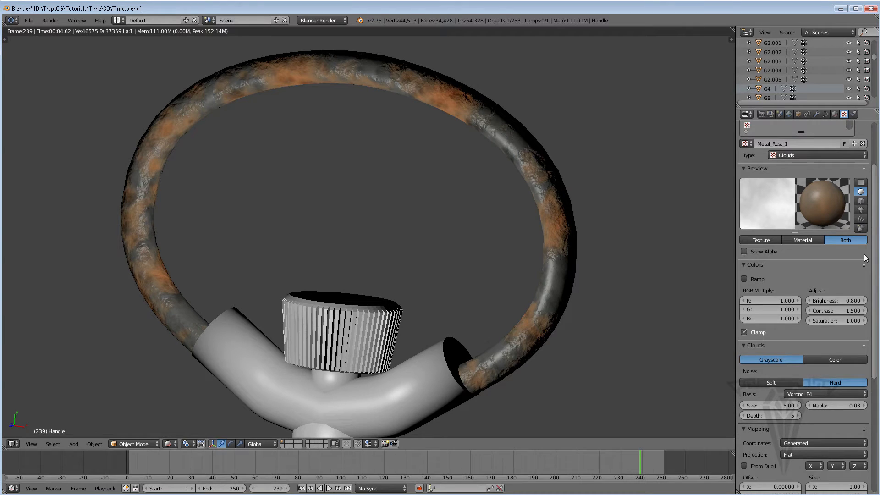
scroll(876, 235, up, 3)
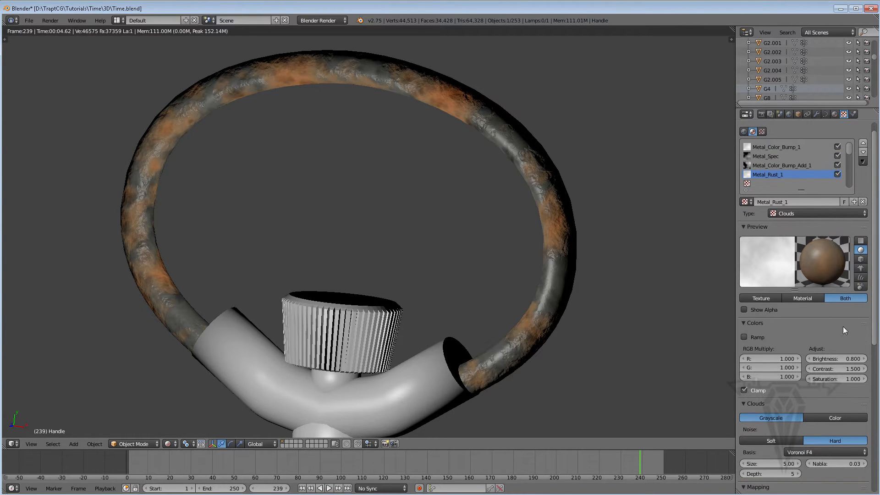
click(848, 360)
key(BackSpace)
text(.7)
key(Return)
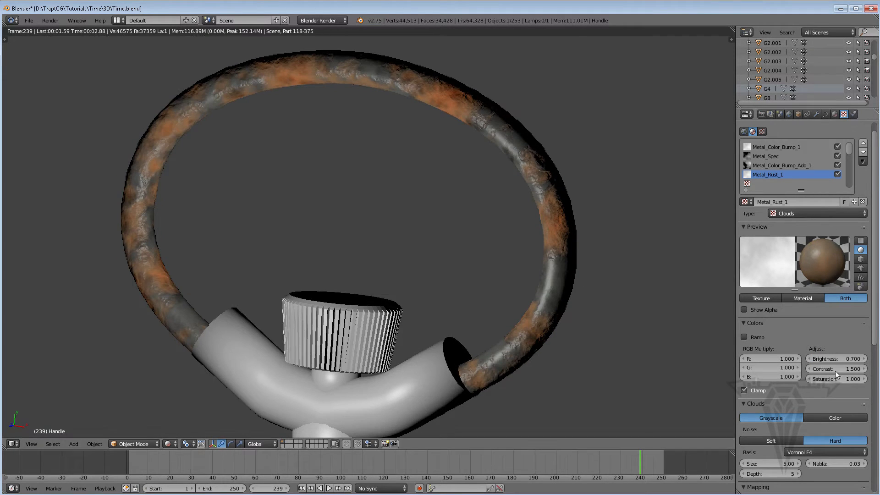
click(846, 359)
text(.95)
key(Return)
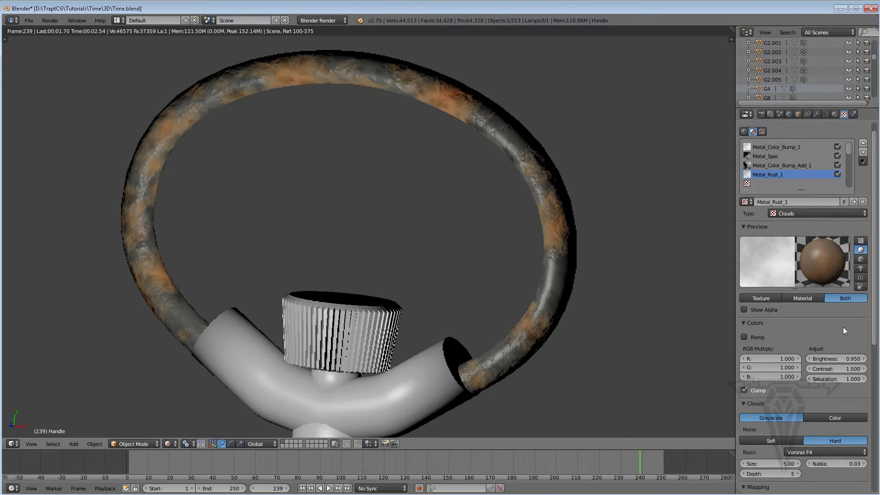
Set Metal_Rust_1's brightness to 0.9 and toggle the texture off and on to compare the rendered ring.
click(845, 358)
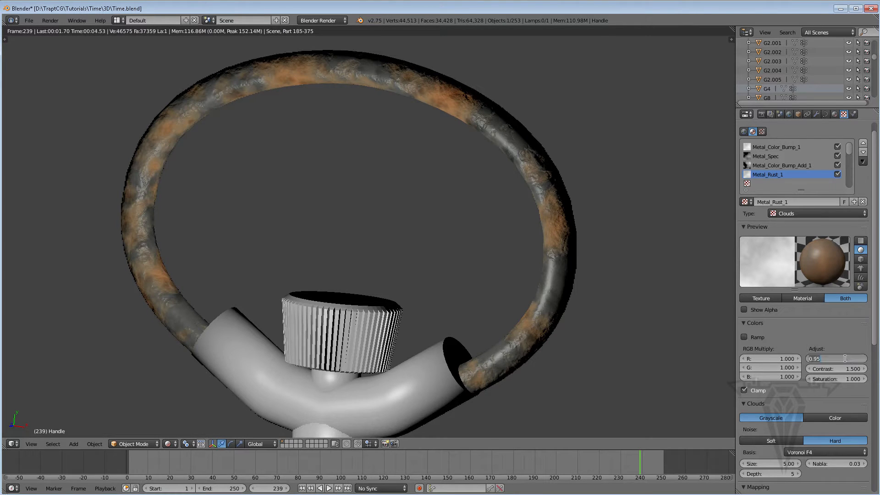
key(BackSpace)
text(.9)
key(Return)
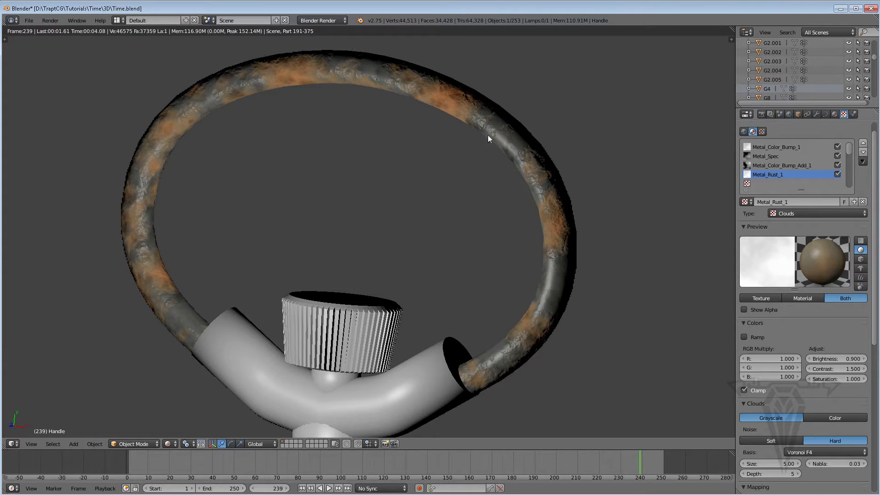
click(837, 174)
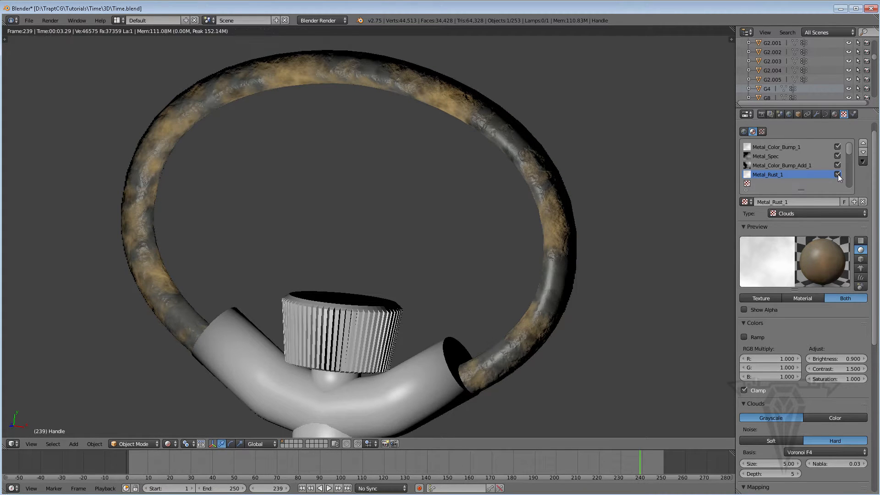
click(838, 175)
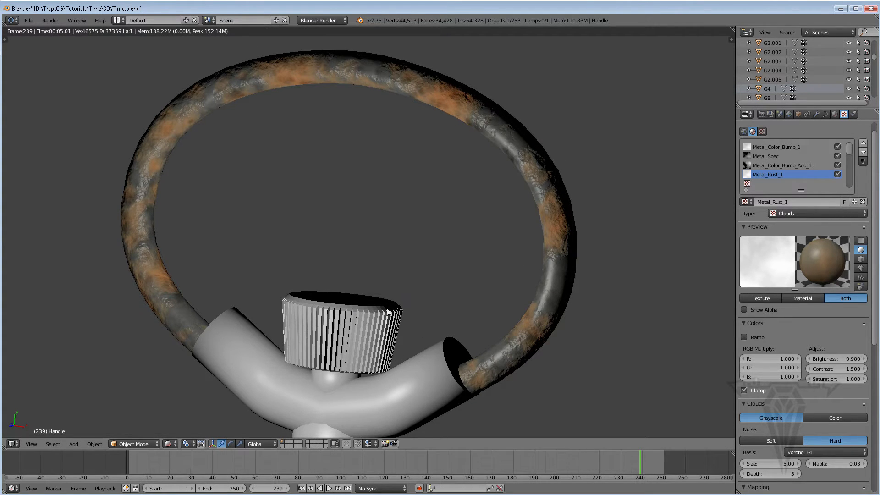
Return the viewport to Solid shading and assign the existing Metal_1 material to the ribbed Dial.
click(170, 444)
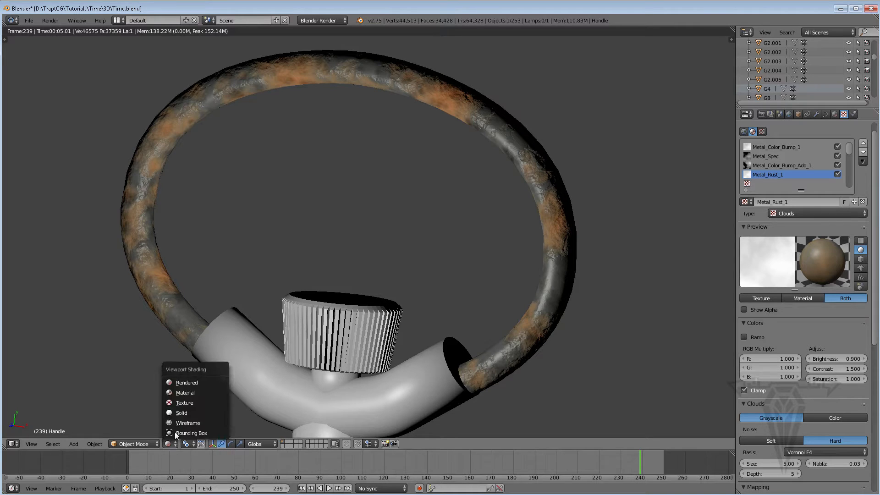
click(185, 411)
right_click(342, 326)
key(KP_5)
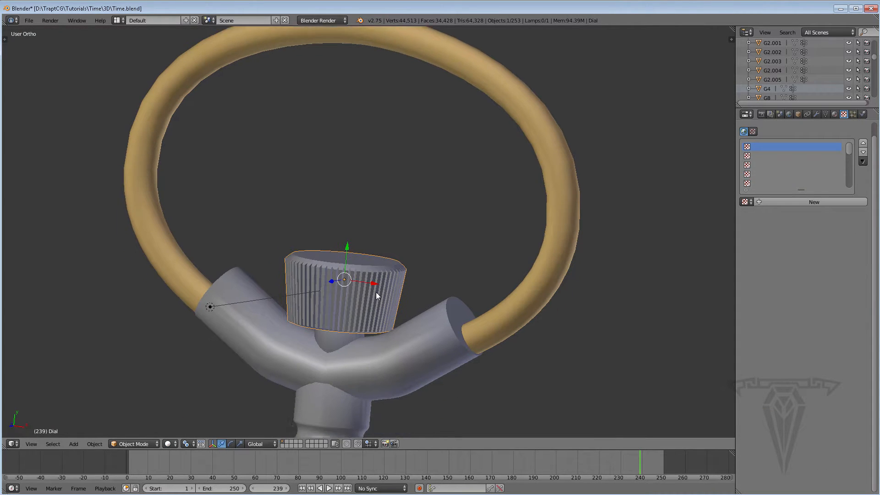
click(834, 114)
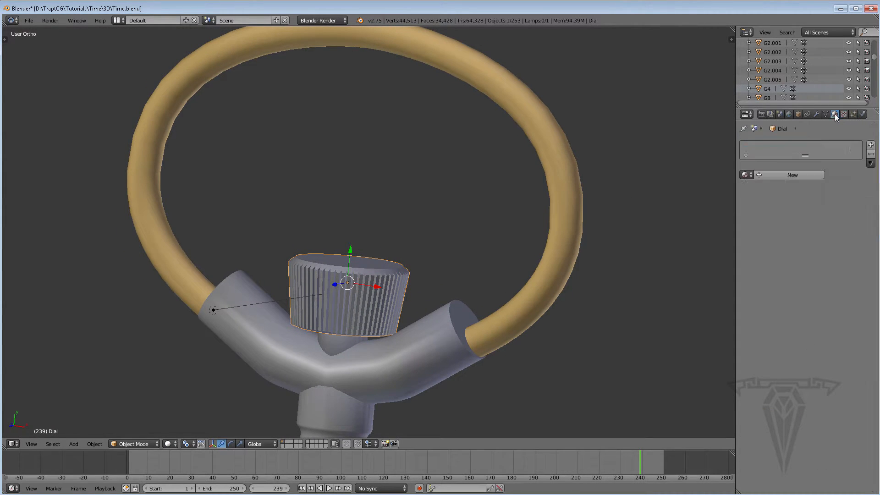
click(745, 174)
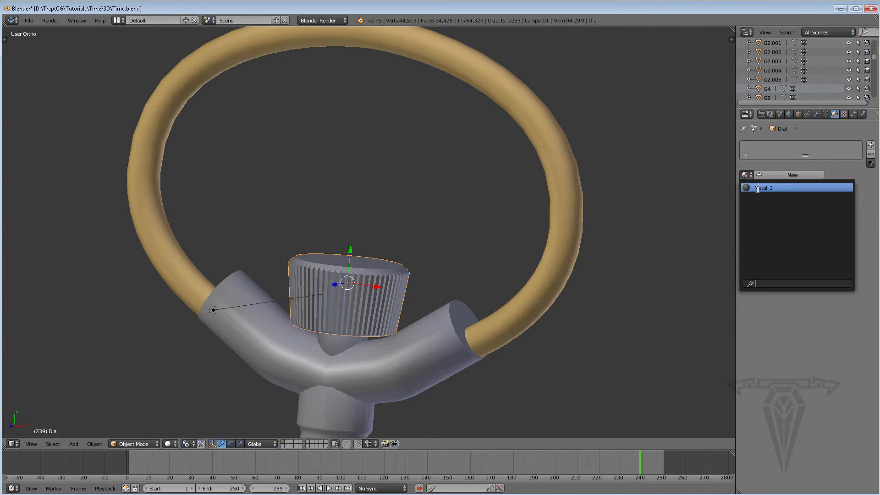
click(761, 187)
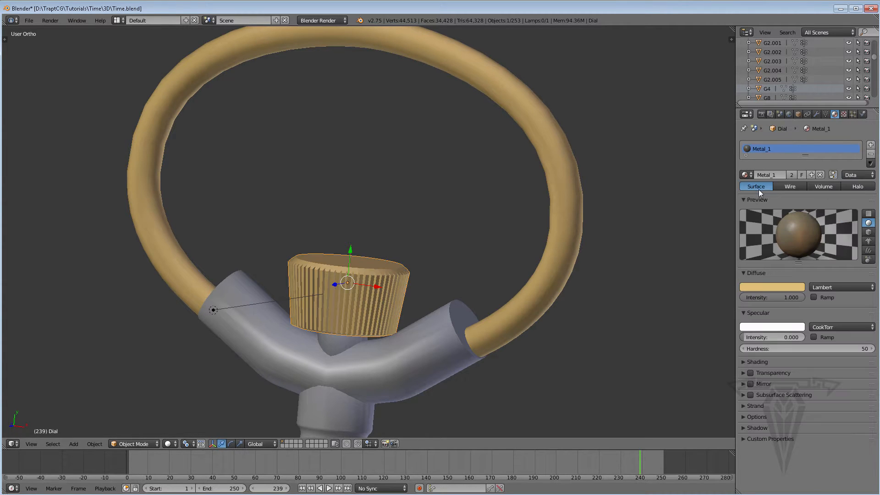
Check the dial's material in Rendered viewport shading, returning to Solid shading when done.
click(168, 444)
click(186, 380)
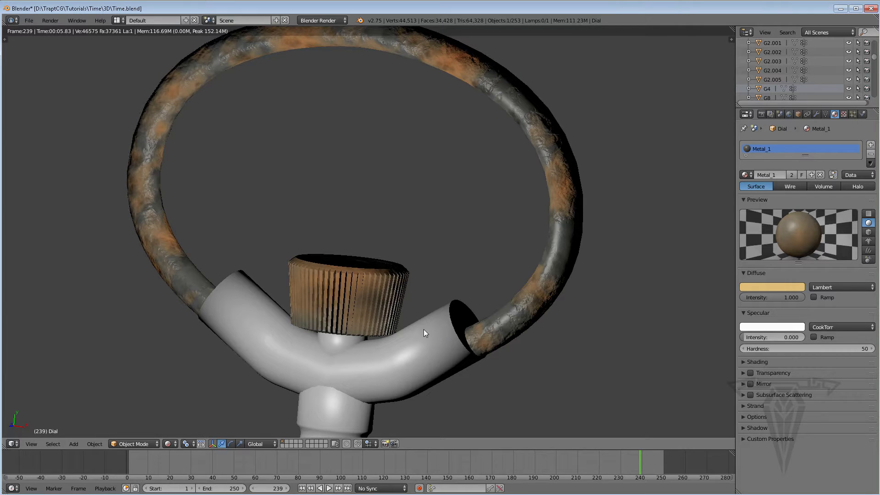
click(168, 443)
click(182, 411)
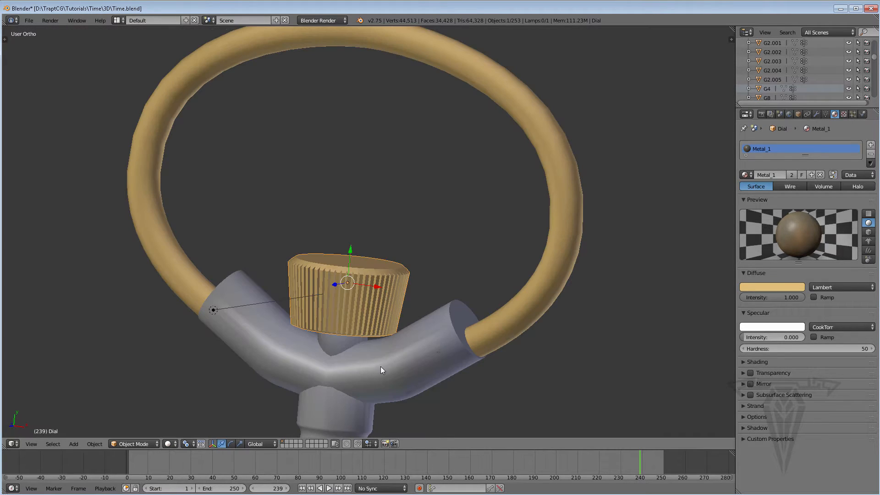
Assign the existing Metal_1 material to the CrossBar object.
right_click(429, 346)
mouse_move(428, 346)
middle_down()
mouse_move(422, 312)
mouse_move(425, 351)
mouse_move(441, 329)
mouse_move(428, 337)
middle_up()
scroll(422, 317, up, 1)
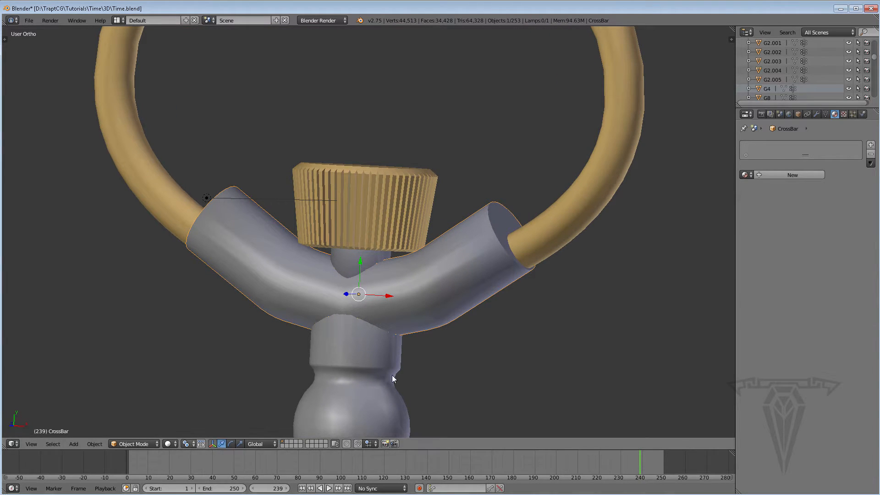
click(746, 175)
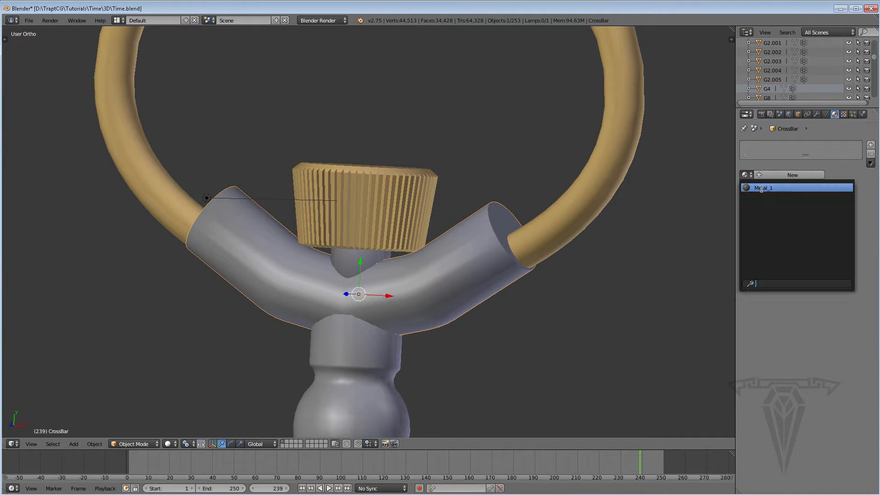
click(761, 188)
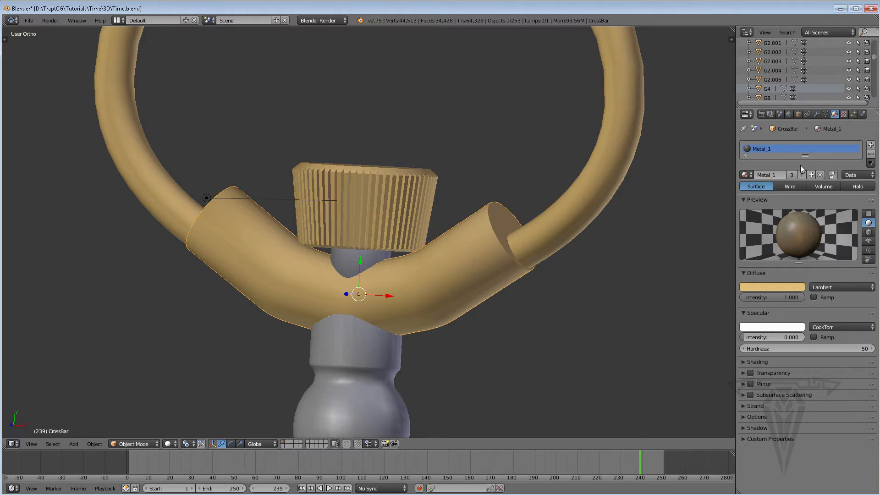
Make the CrossBar's material an independent copy and rename it as Metal_2.
click(812, 174)
double_click(785, 175)
text(2)
key(Return)
Make the CrossBar material's first texture an independent copy and rename it as Metal_Color_Bump_2.
click(845, 114)
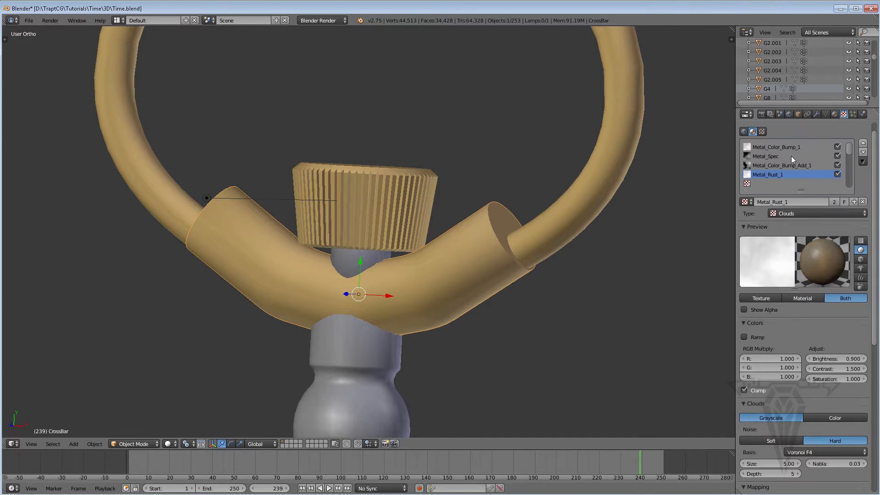
click(776, 146)
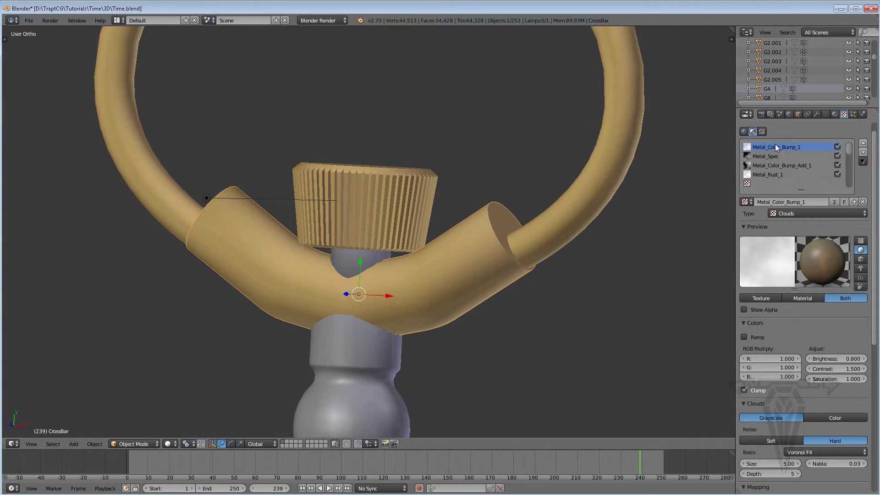
click(854, 202)
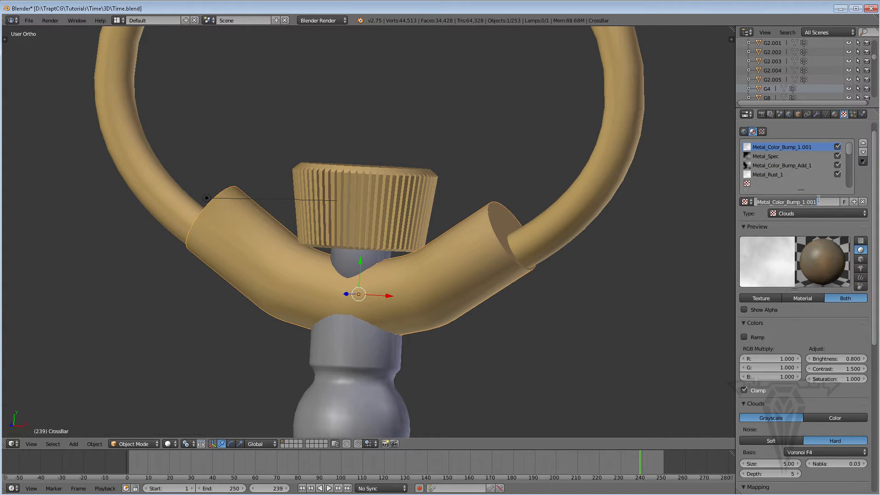
click(803, 202)
text(2)
key(Return)
Make the Metal_Spec texture an independent copy and rename it as Metal_Spec_2.
click(772, 157)
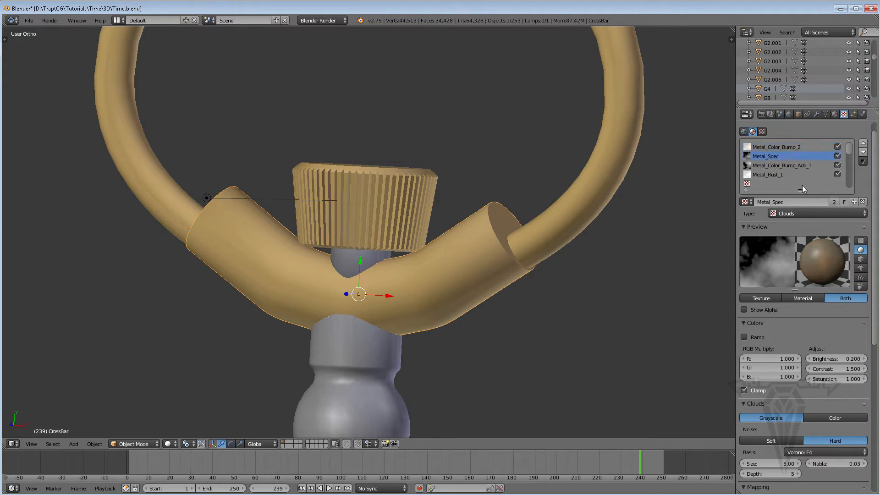
click(854, 202)
double_click(785, 202)
key(BackSpace)
key(Return)
Make the Metal_Color_Bump_Add_1 texture an independent copy and rename it as Metal_Color_Bump_Add_2.
click(786, 165)
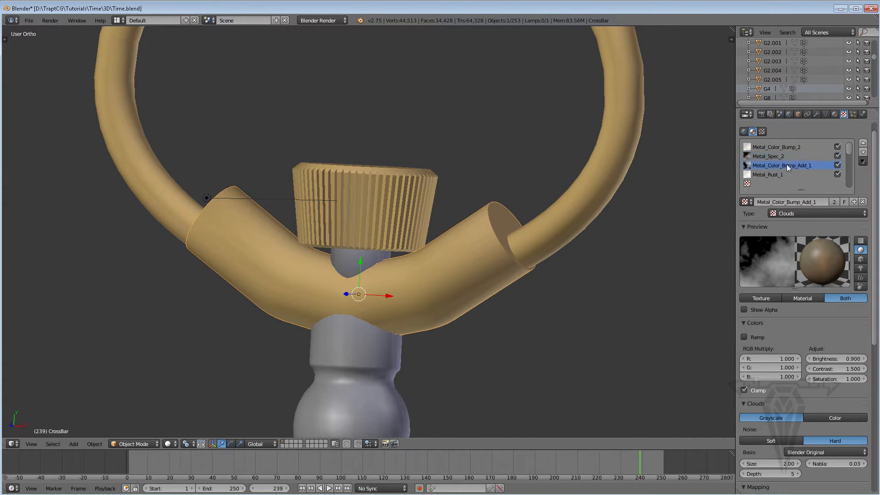
click(854, 203)
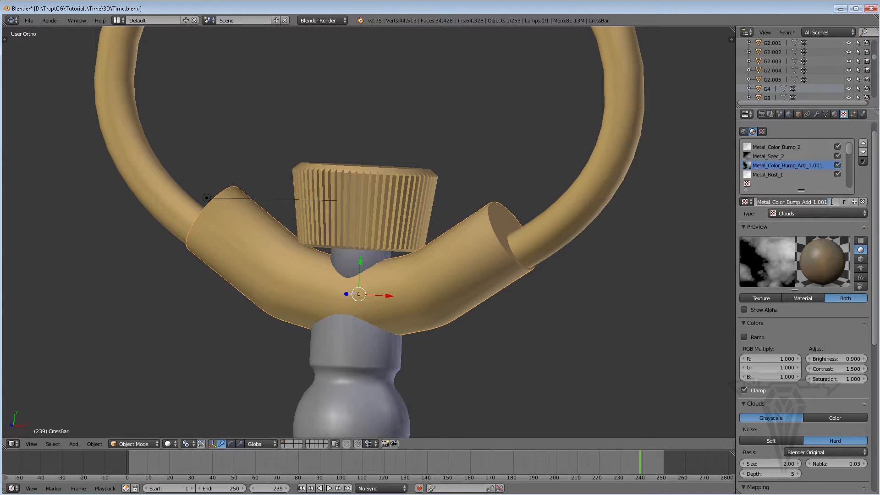
click(813, 203)
click(813, 203)
text(2)
key(Return)
Make the CrossBar material's Metal_Rust_1 texture an independent copy and rename it as Metal_Rust_2.
click(778, 174)
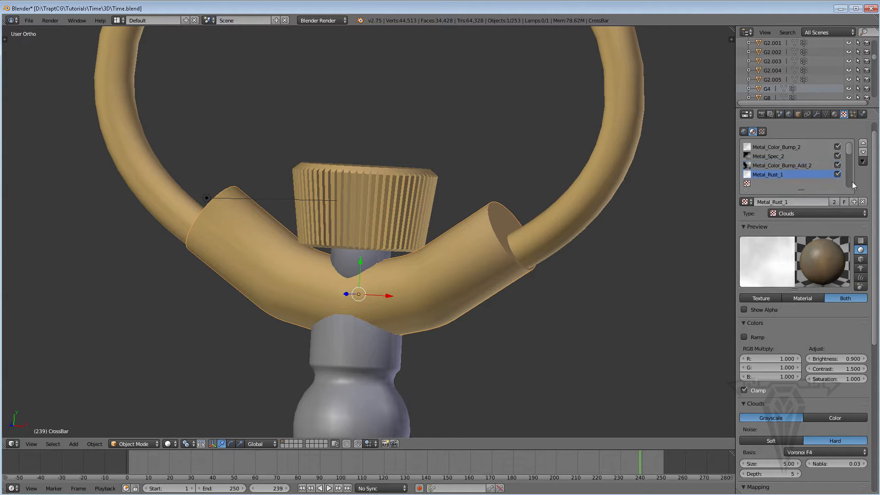
click(854, 203)
double_click(798, 202)
drag(798, 203, 786, 203)
text(2)
key(Return)
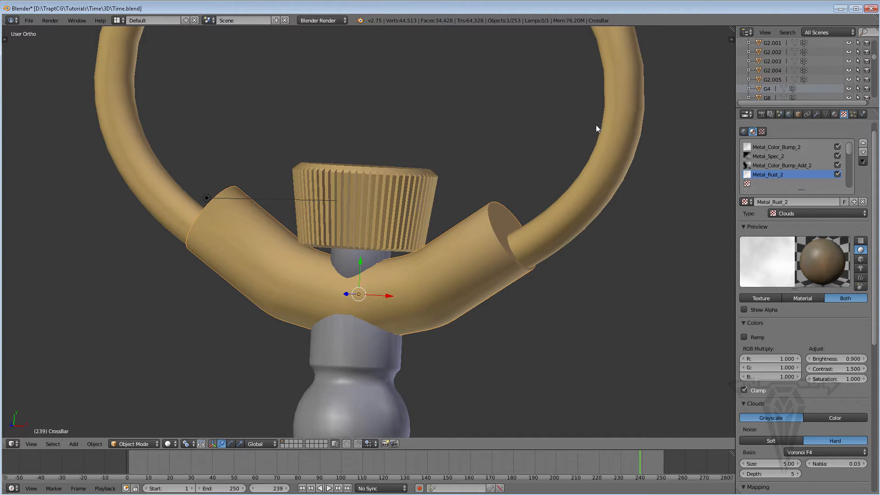
Select the handle ring and rename its Metal_Spec texture as Metal_Spec_1.
right_click(620, 130)
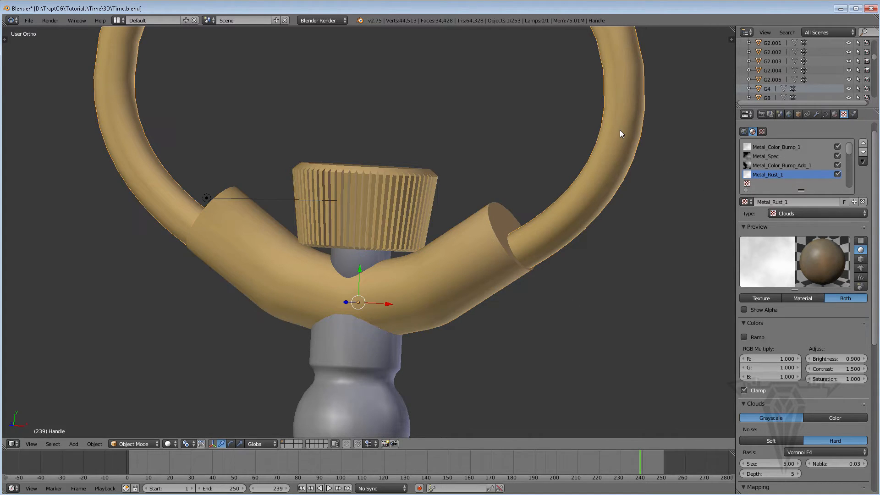
click(774, 155)
click(791, 202)
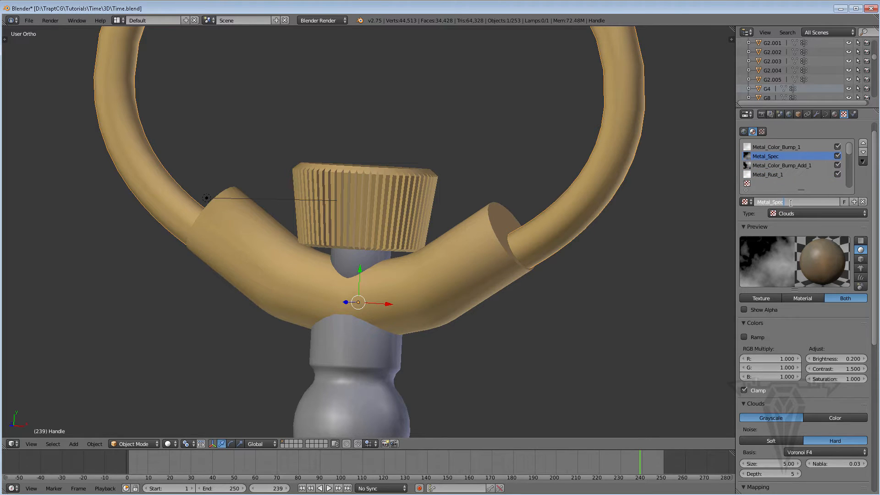
text(_1)
key(Return)
Hide the handle ring and the ridged dial above the CrossBar.
right_click(474, 237)
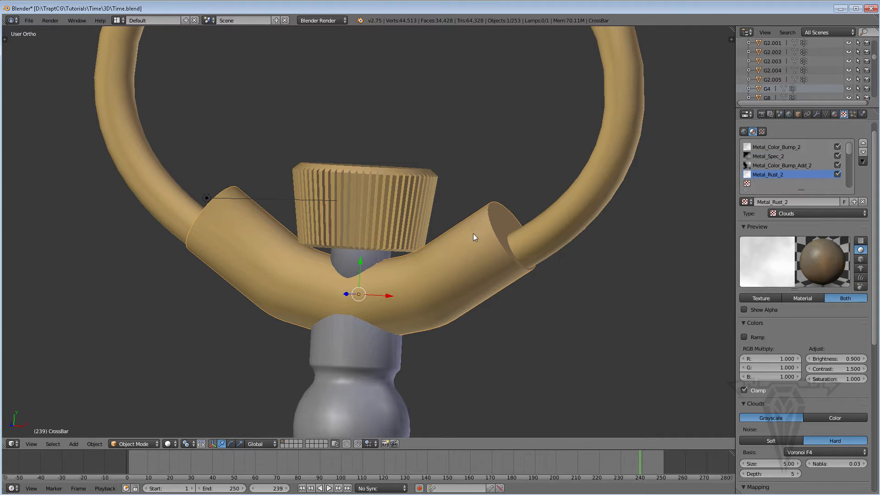
right_click(532, 241)
key(h)
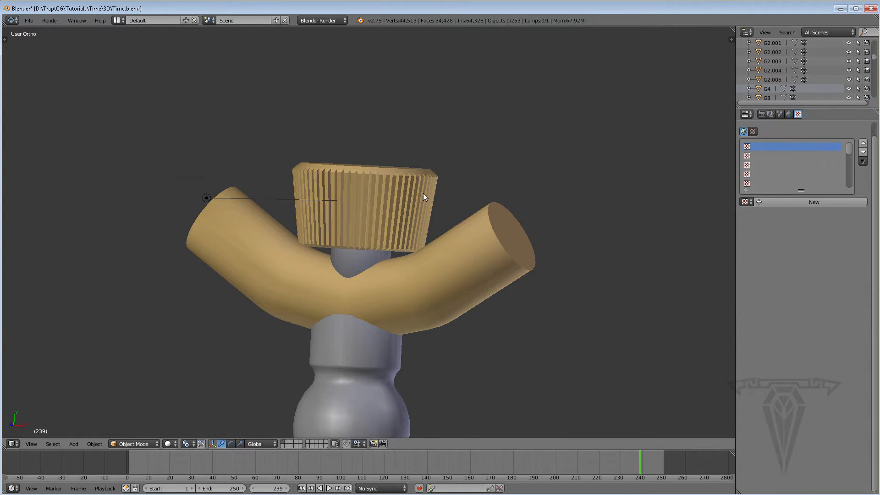
right_click(422, 194)
key(h)
Select the CrossBar and switch the viewport to Rendered shading.
right_click(461, 278)
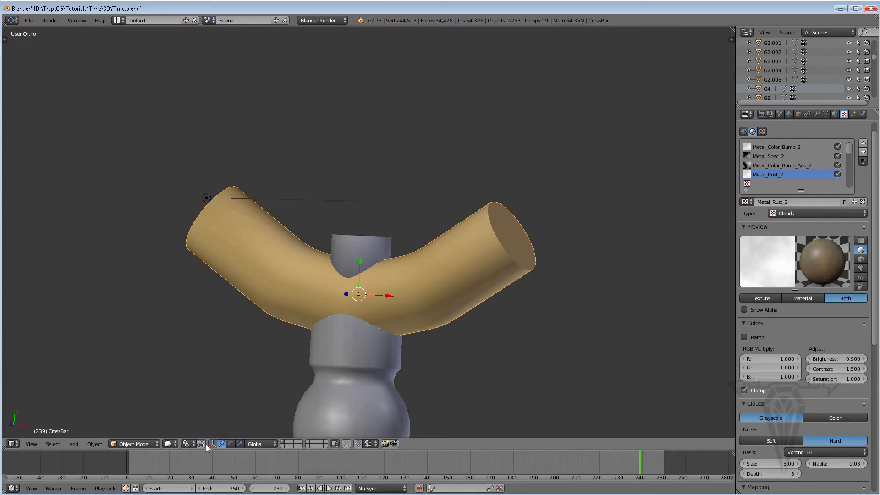
click(170, 443)
click(185, 383)
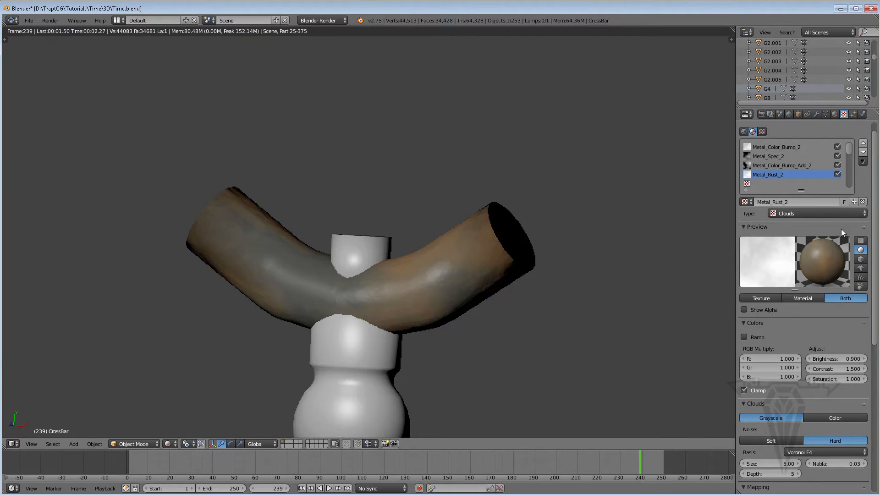
Disable the Metal_Rust_2, Metal_Color_Bump_Add_2 and Metal_Spec_2 textures and select Metal_Color_Bump_2.
click(838, 174)
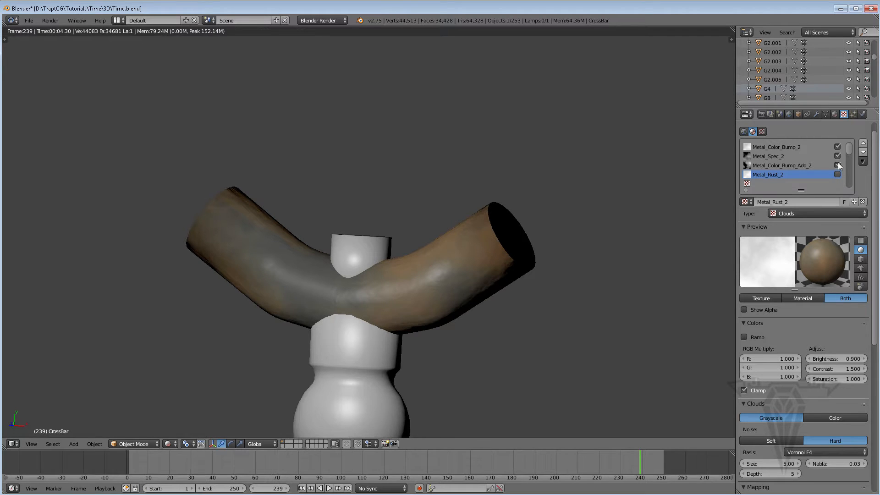
click(837, 156)
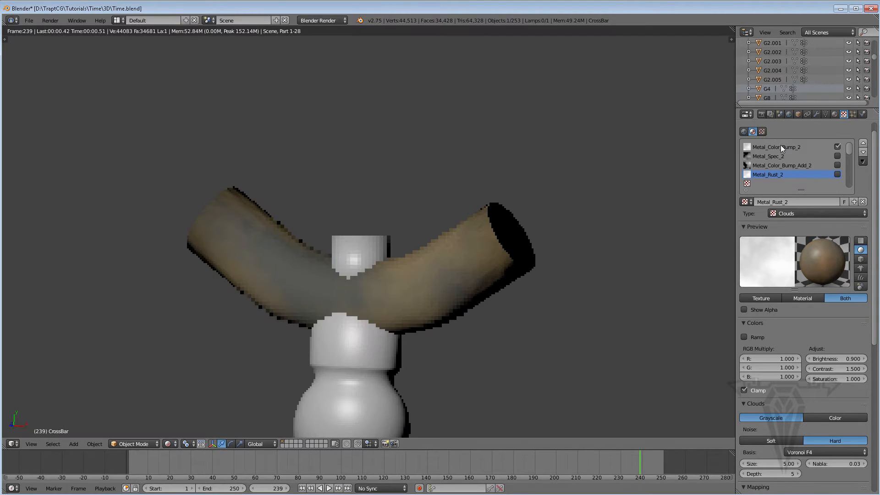
click(781, 146)
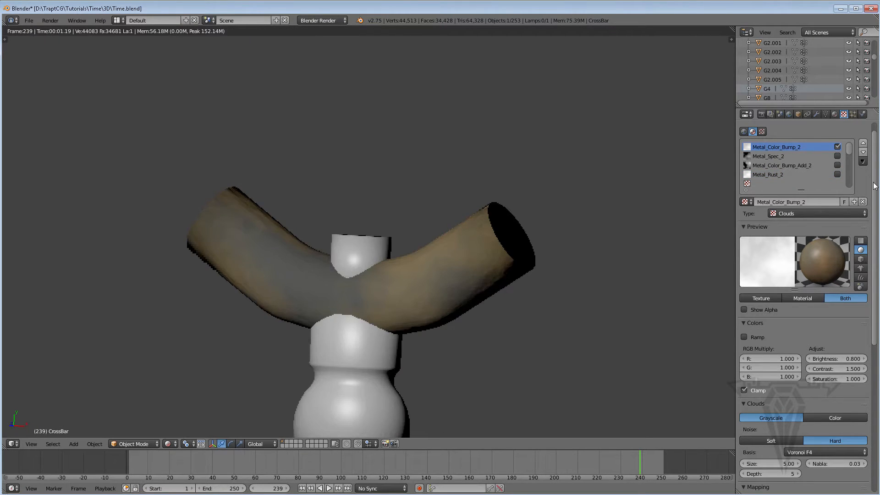
Set the Metal_Color_Bump_2 texture's mapping coordinates to Object, with the CrossBar as the reference object.
scroll(877, 204, down, 6)
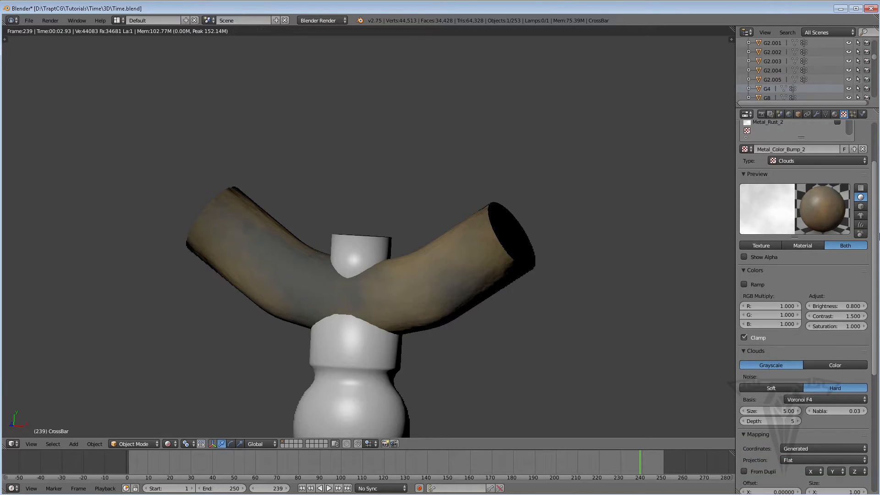
scroll(816, 342, down, 1)
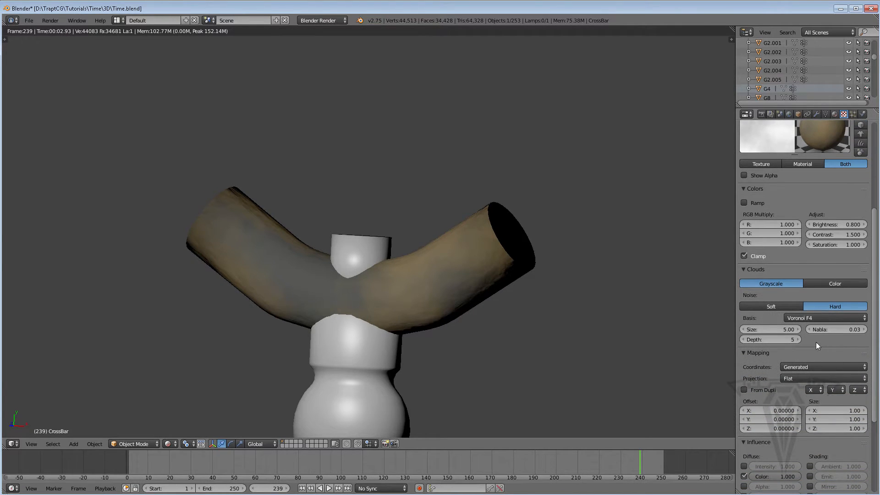
click(815, 367)
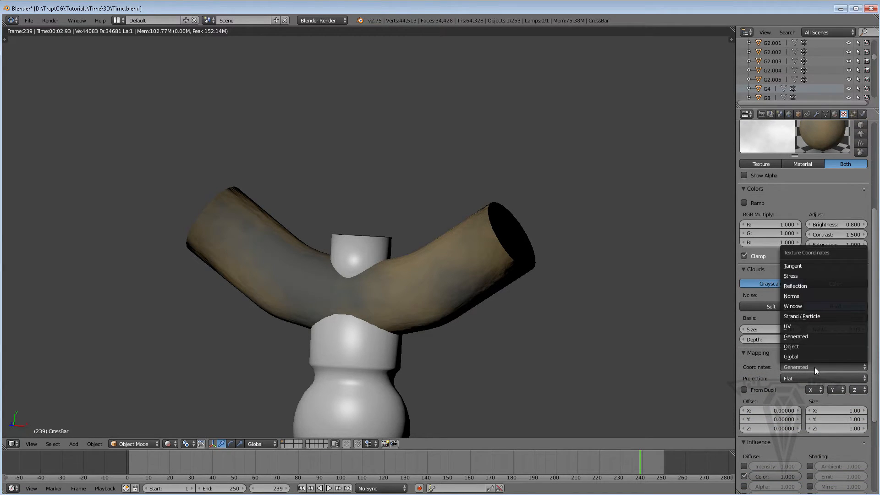
click(801, 346)
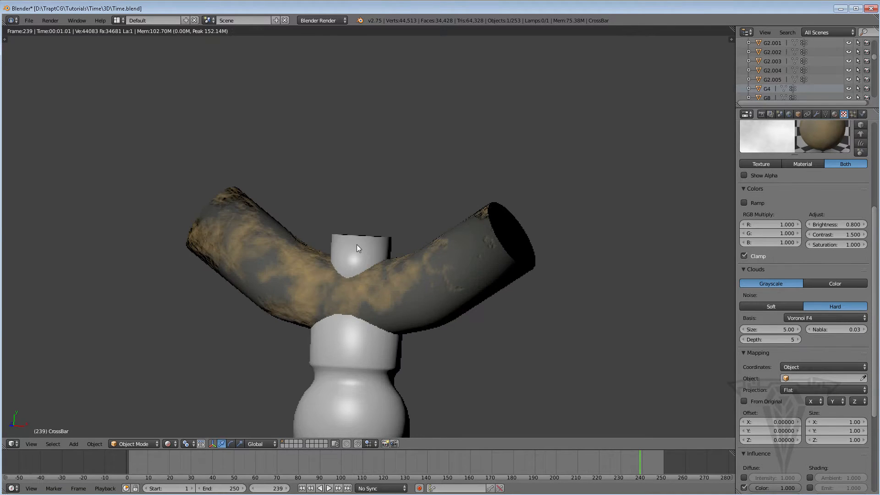
click(863, 378)
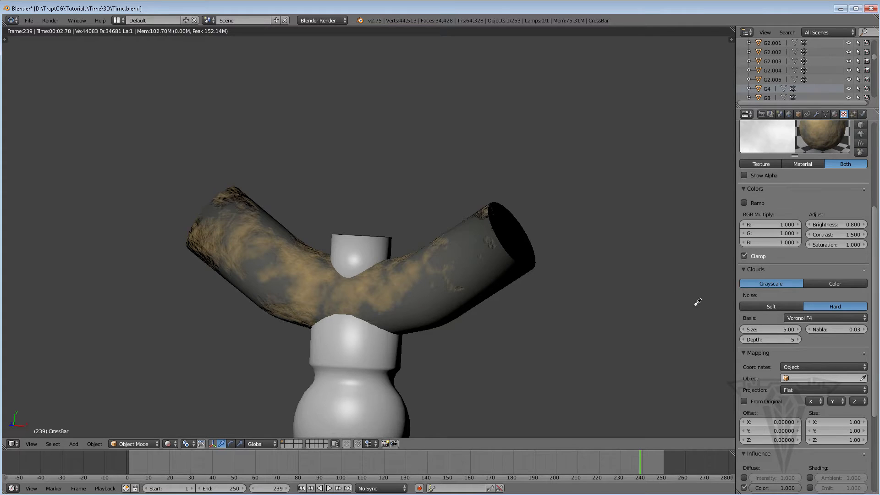
click(486, 223)
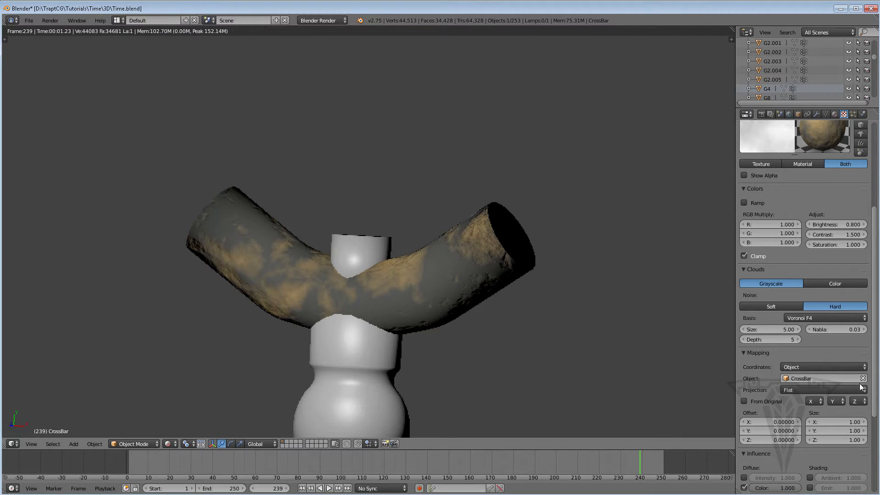
click(785, 378)
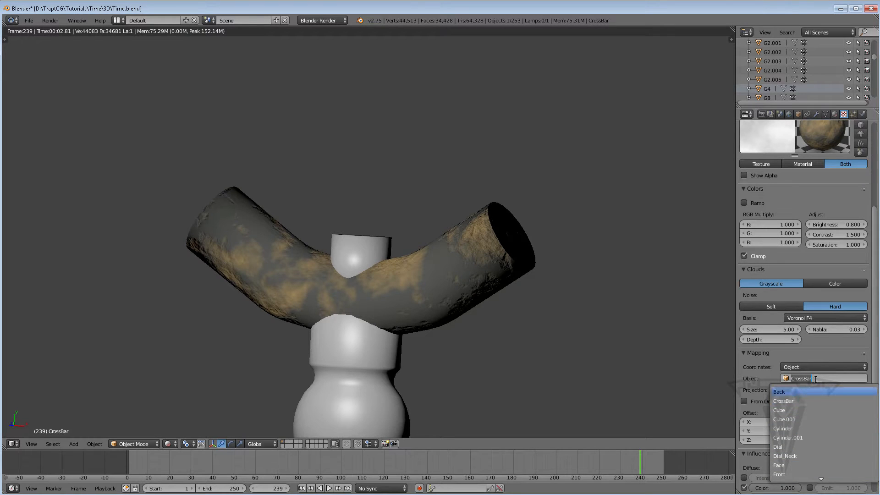
click(754, 359)
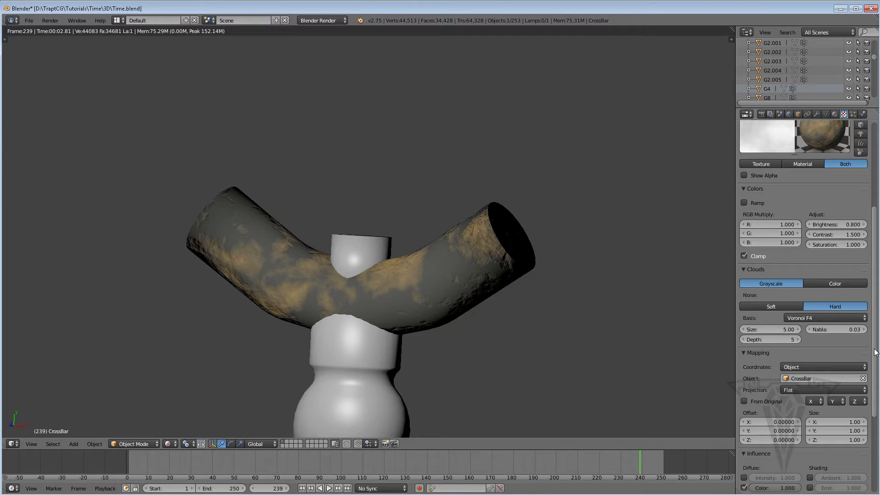
Set the Clouds size of the Metal_Color_Bump_2 texture to 3.
scroll(782, 357, up, 3)
click(782, 357)
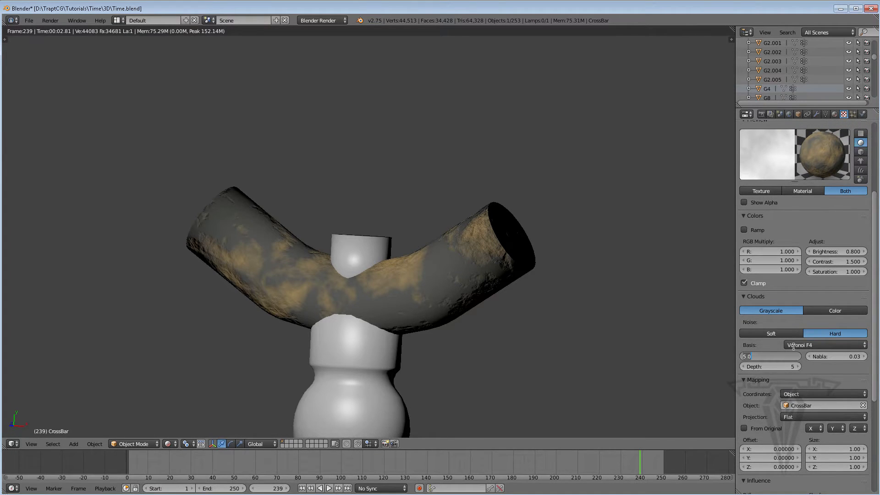
text(3)
key(Return)
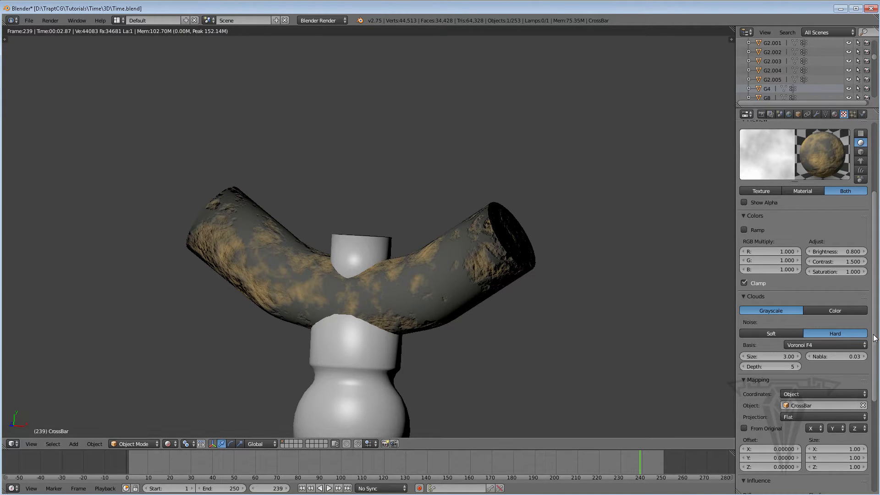
Collapse the Preview and Colors sections of the texture settings.
drag(874, 339, 873, 290)
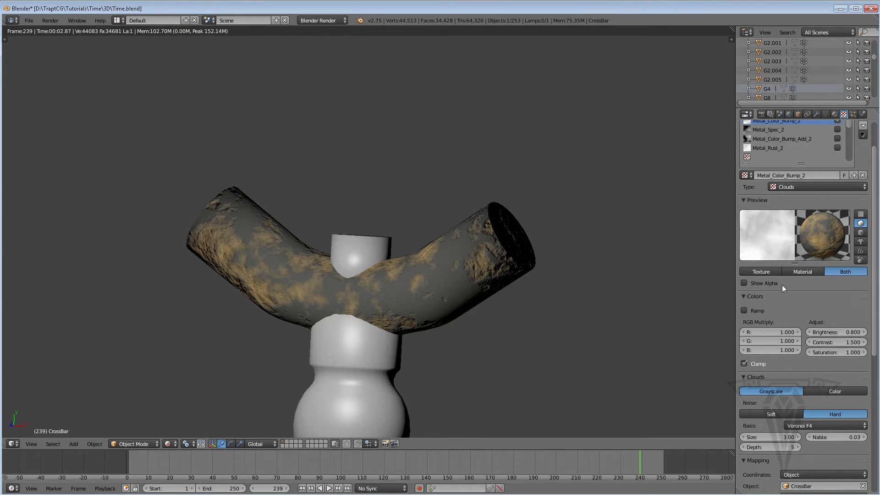
click(758, 201)
click(756, 211)
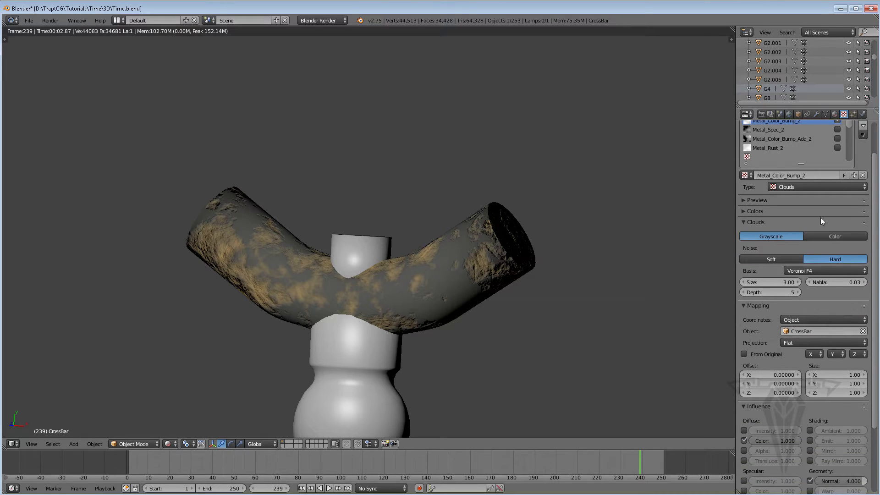
mouse_move(875, 217)
mouse_down()
mouse_move(875, 189)
mouse_move(875, 202)
mouse_up()
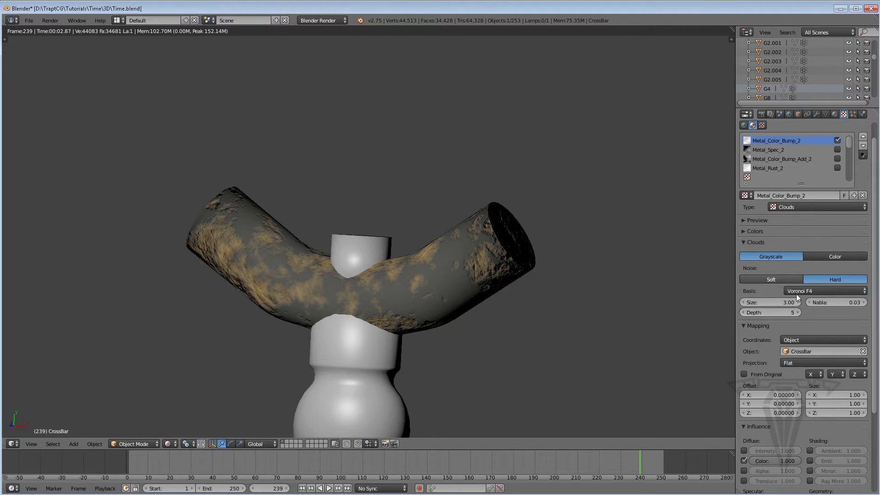
Set the Clouds size of the Metal_Spec_2 texture to 3.
click(770, 157)
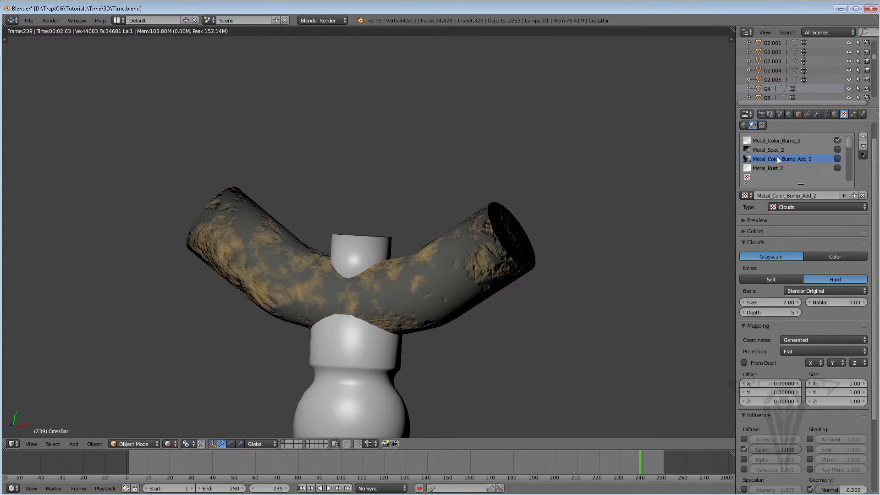
click(768, 147)
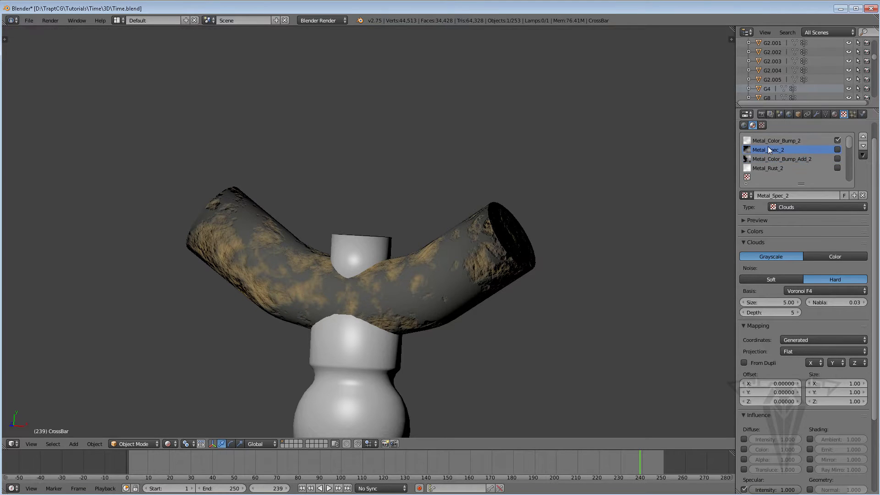
click(780, 302)
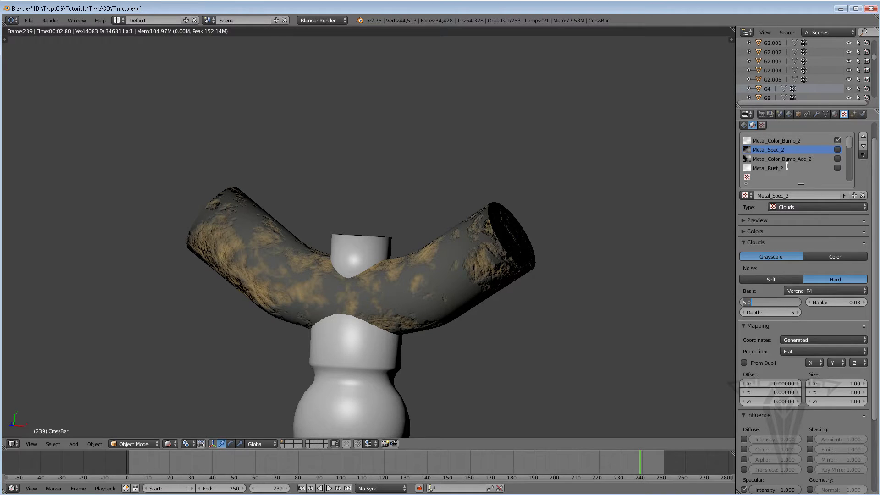
click(782, 140)
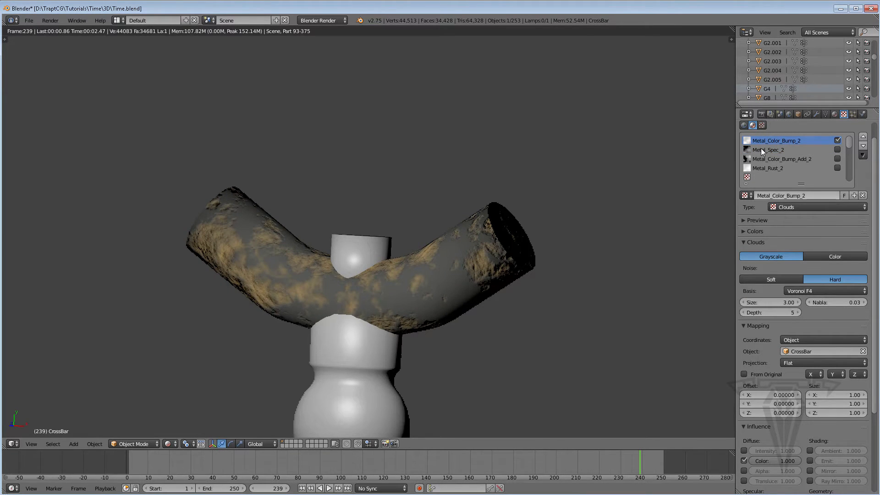
click(762, 151)
click(779, 302)
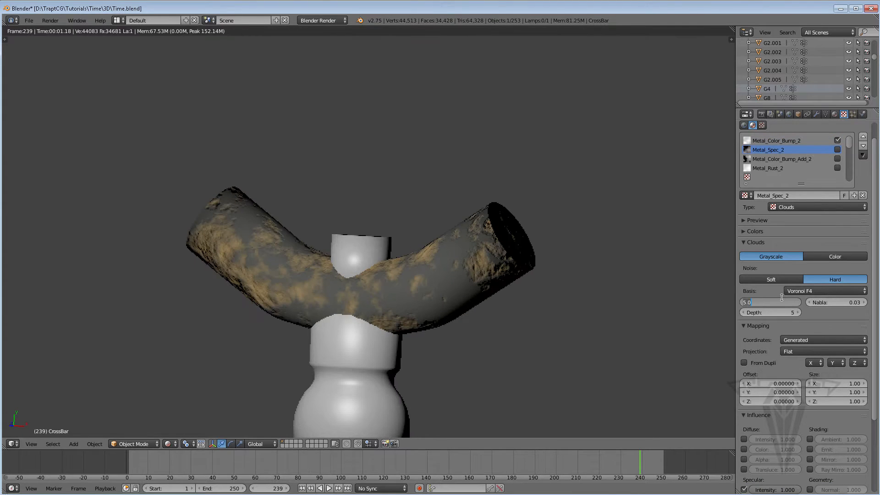
text(2)
key(Return)
Map Metal_Spec_2 with Object coordinates referencing the CrossBar, and re-enable the Metal_Spec_2 and Metal_Rust_2 textures.
click(805, 340)
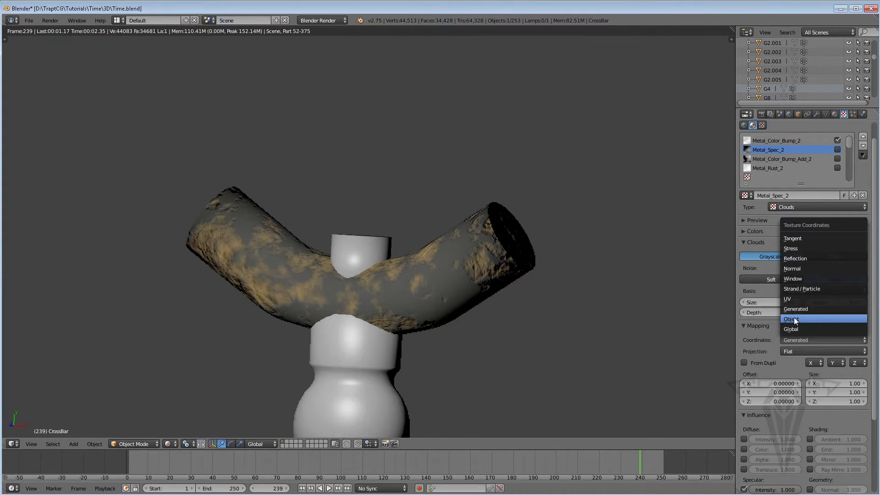
click(795, 319)
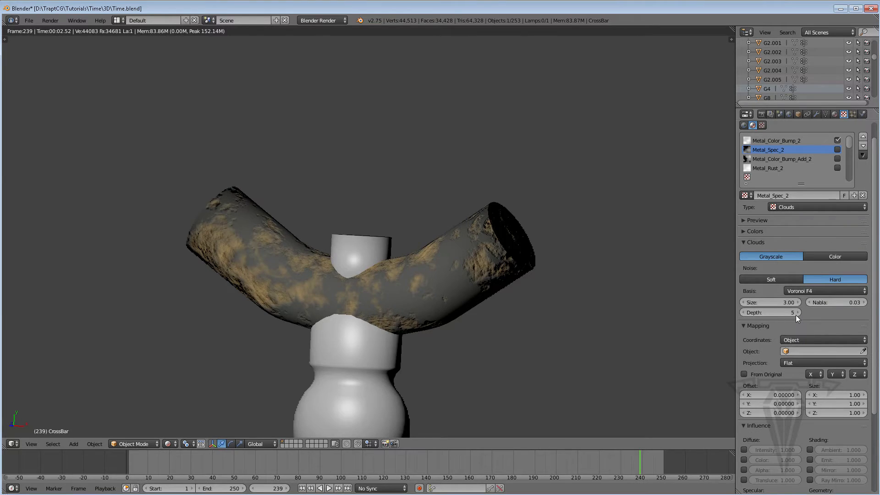
click(863, 351)
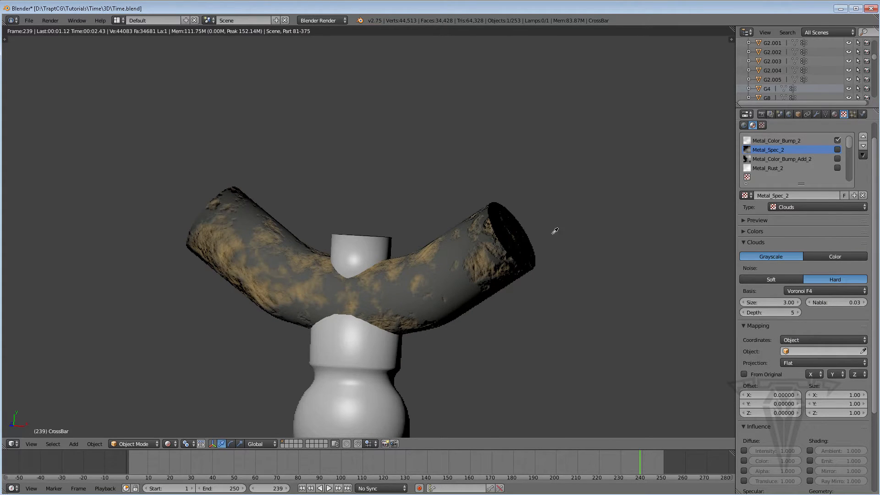
click(482, 215)
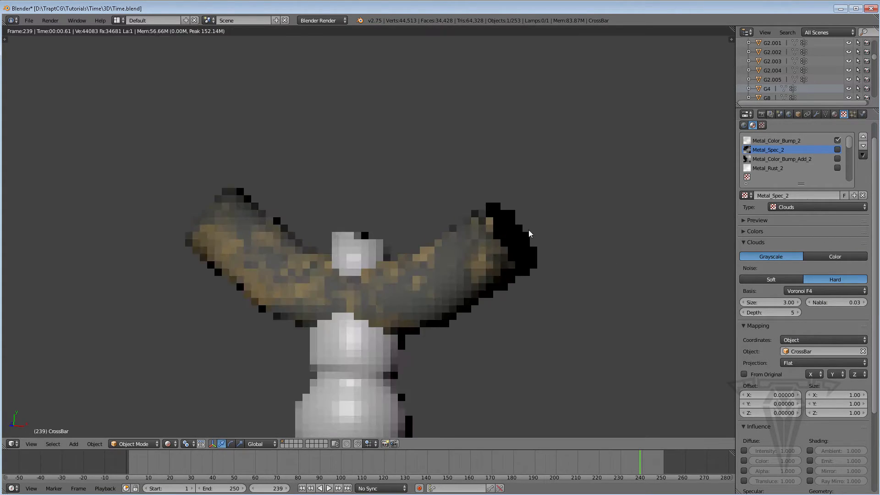
click(838, 147)
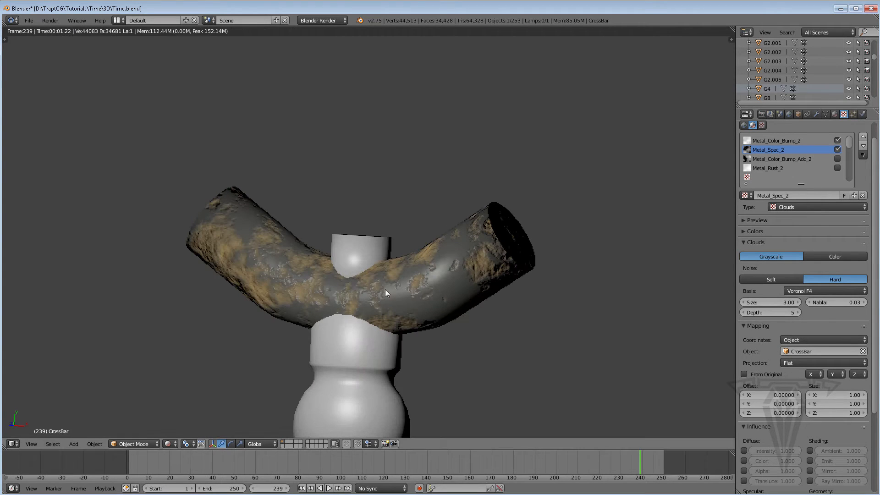
click(837, 168)
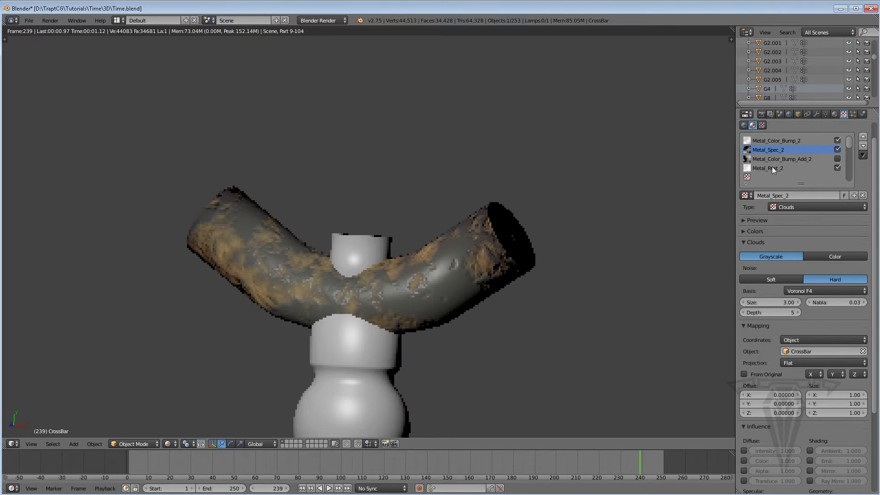
Set the Clouds size of the Metal_Rust_2 texture to 3.
click(772, 168)
click(786, 304)
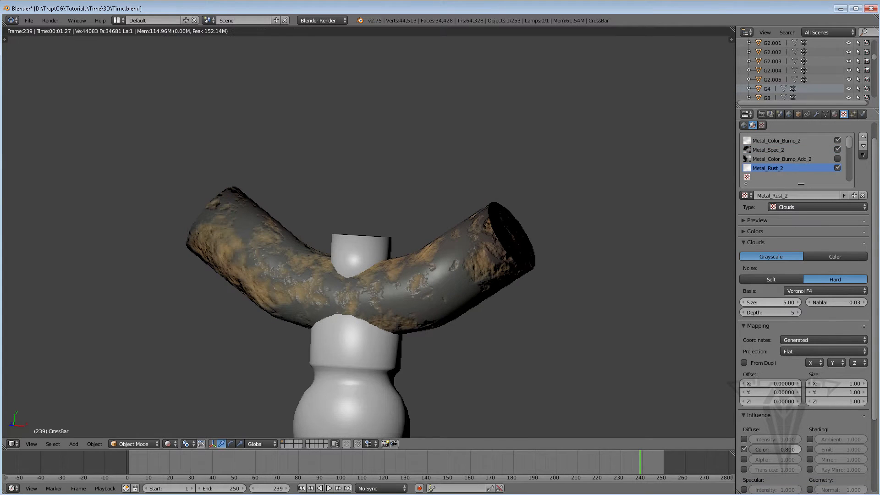
text(5.0)
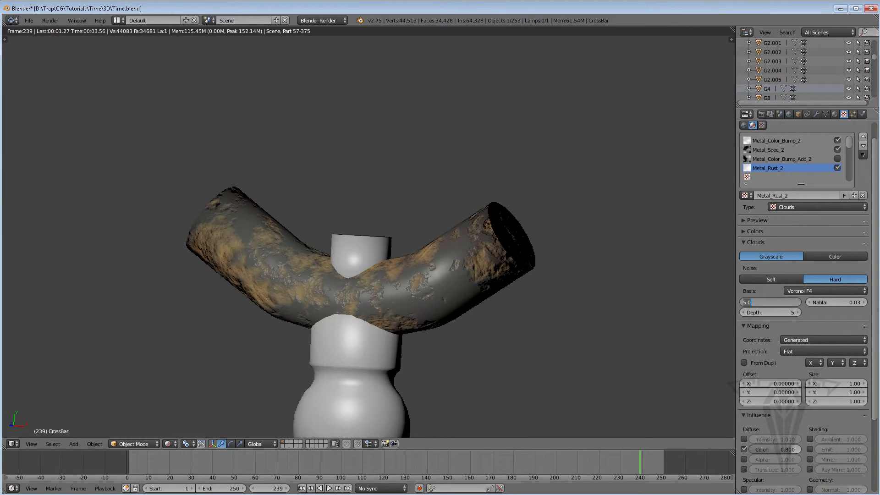
text(3)
key(Return)
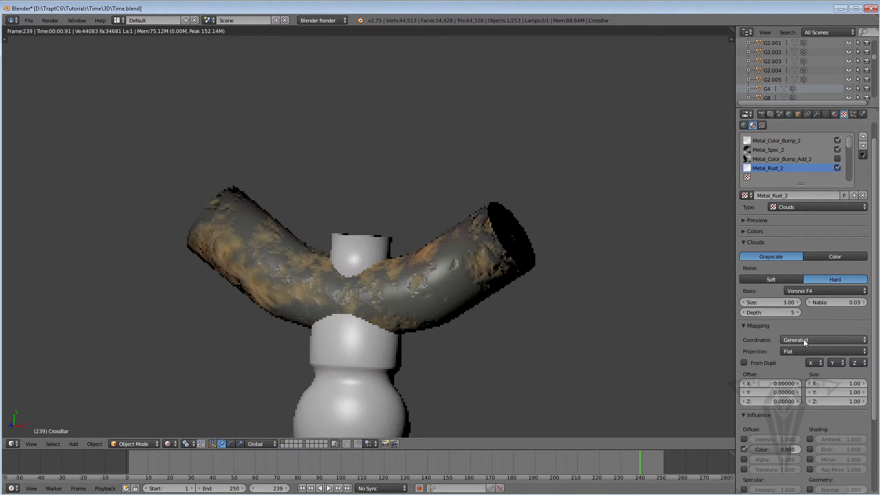
Map Metal_Rust_2 with Object coordinates referencing the CrossBar.
click(804, 340)
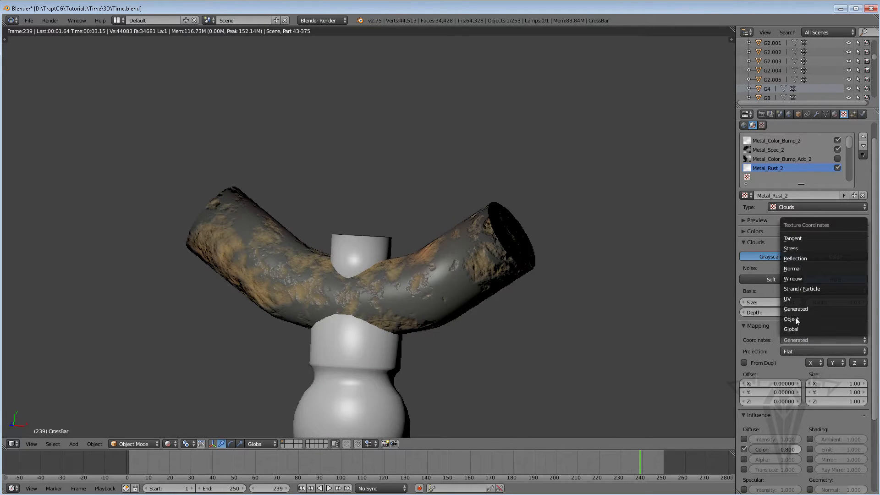
click(796, 319)
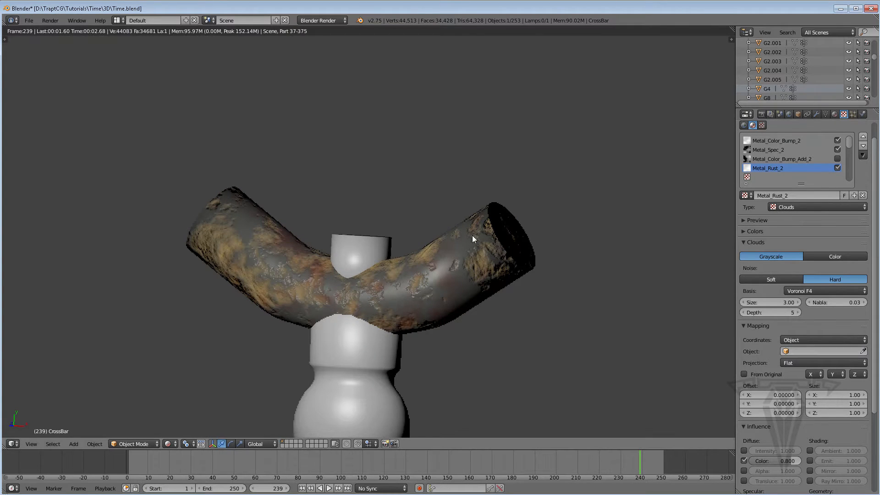
click(863, 351)
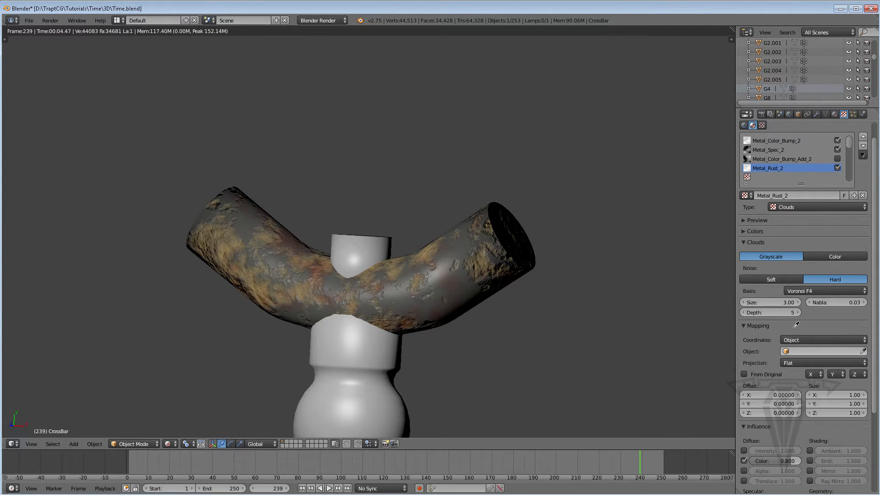
click(474, 232)
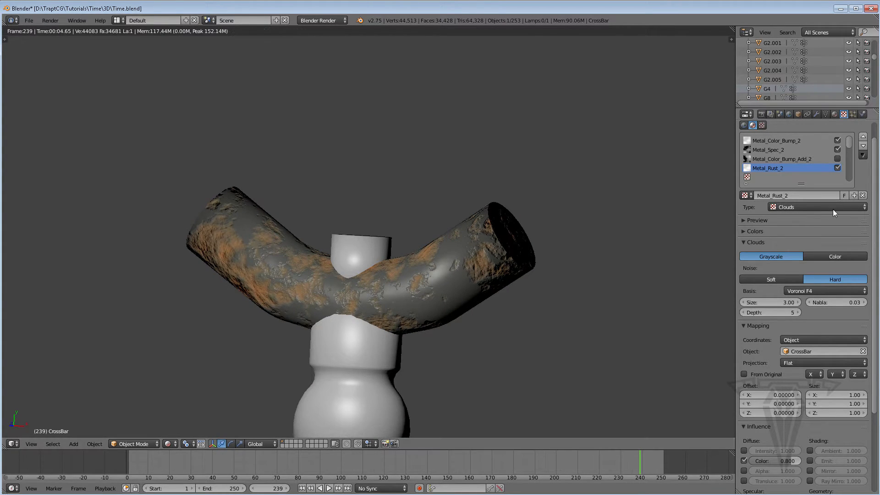
Set the Brightness of the Metal_Rust_2 texture to 0.8.
click(758, 220)
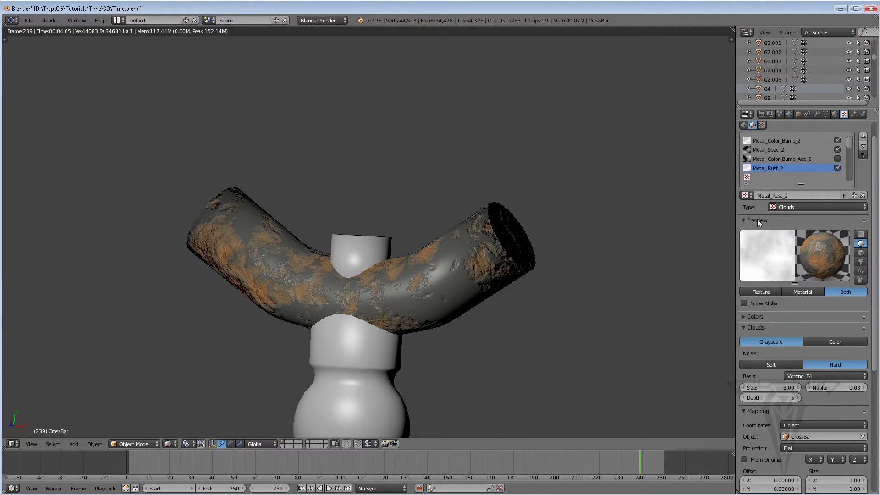
click(757, 219)
click(757, 232)
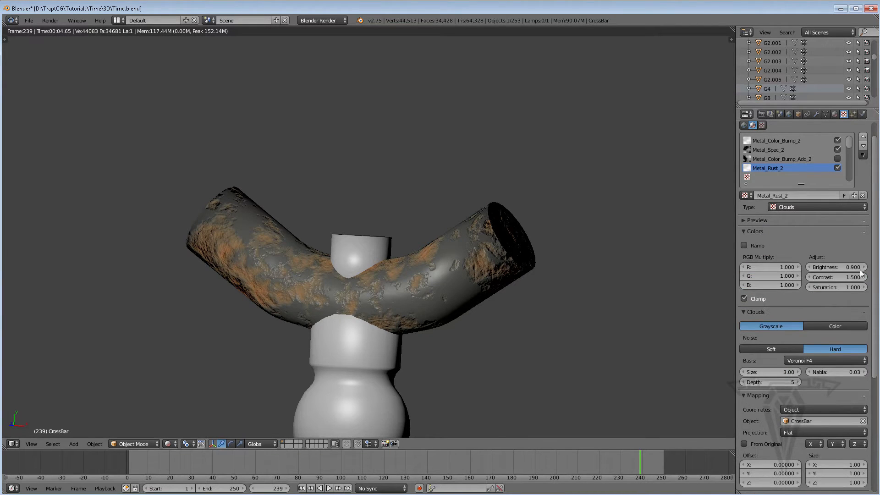
double_click(837, 268)
text(0.9)
key(BackSpace)
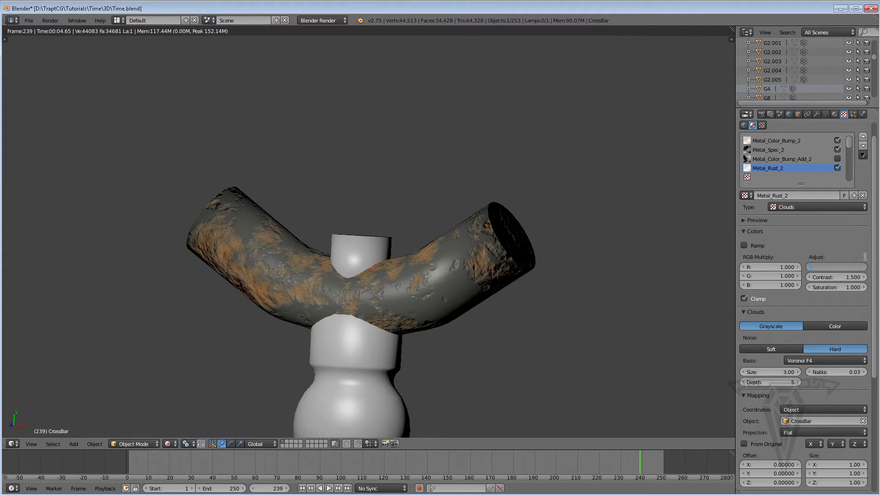
text(.8)
key(Return)
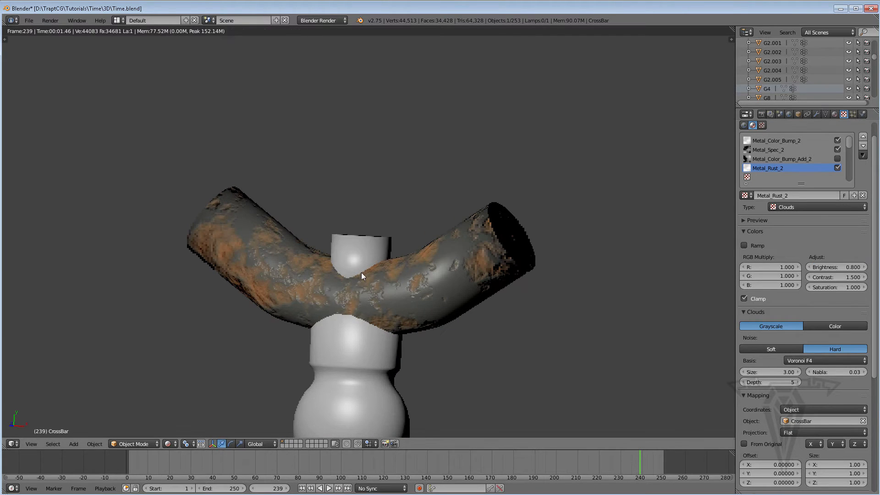
click(752, 231)
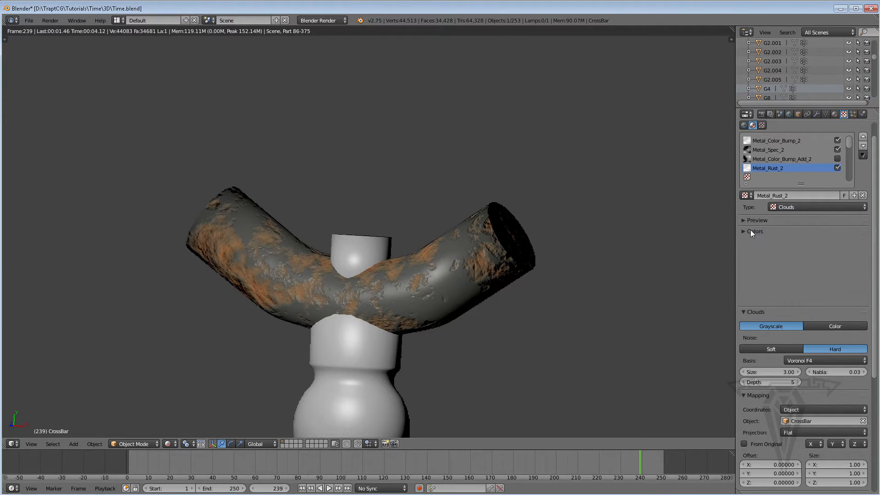
Enable the Metal_Color_Bump_Add_2 texture and map it with Object coordinates referencing the CrossBar.
click(771, 149)
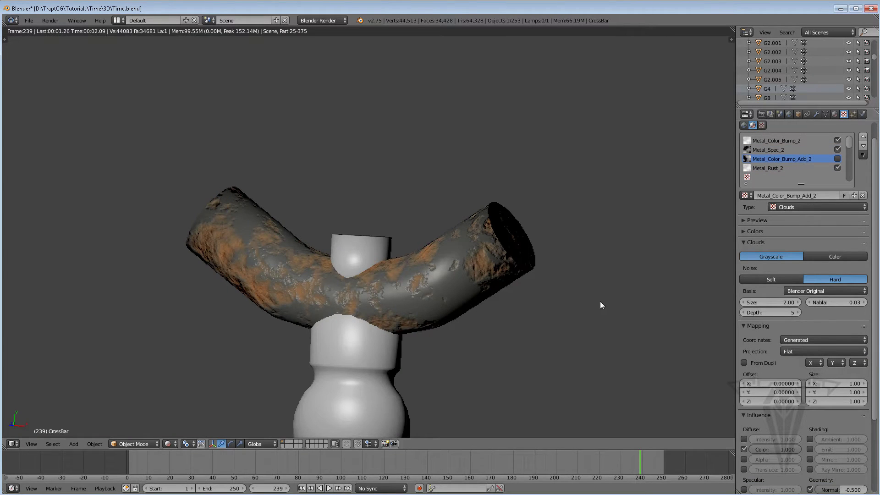
click(837, 159)
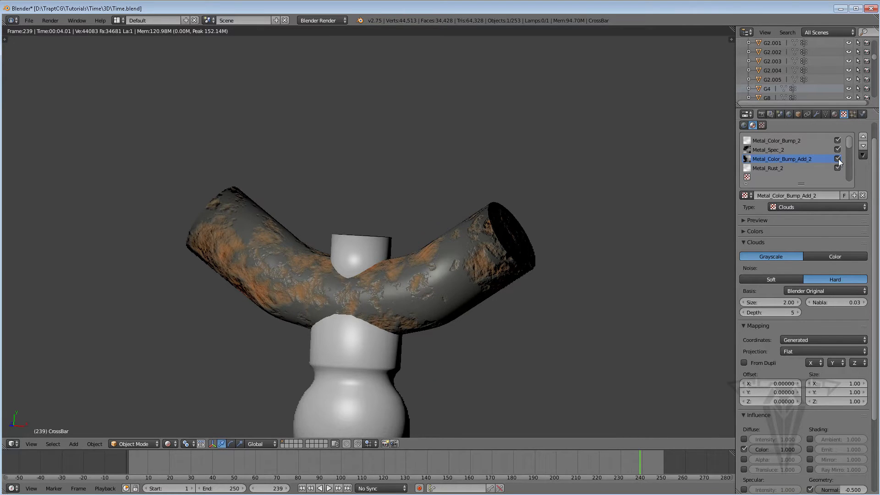
click(833, 339)
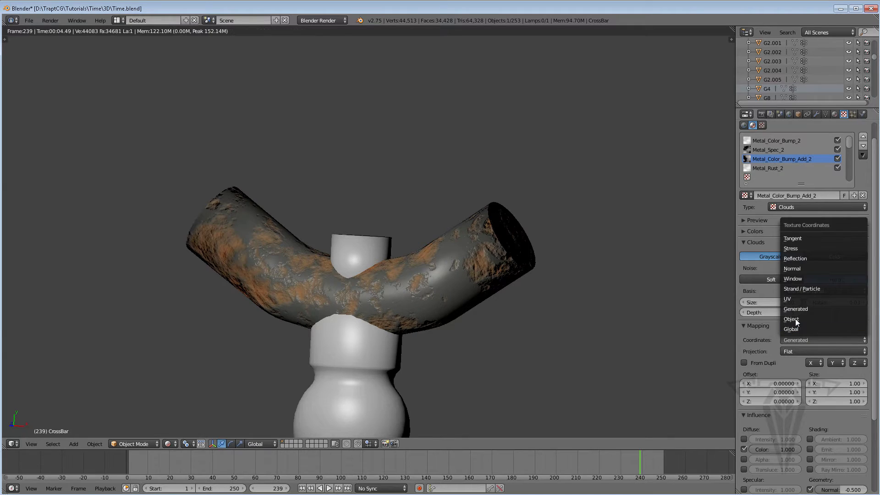
click(796, 318)
click(865, 351)
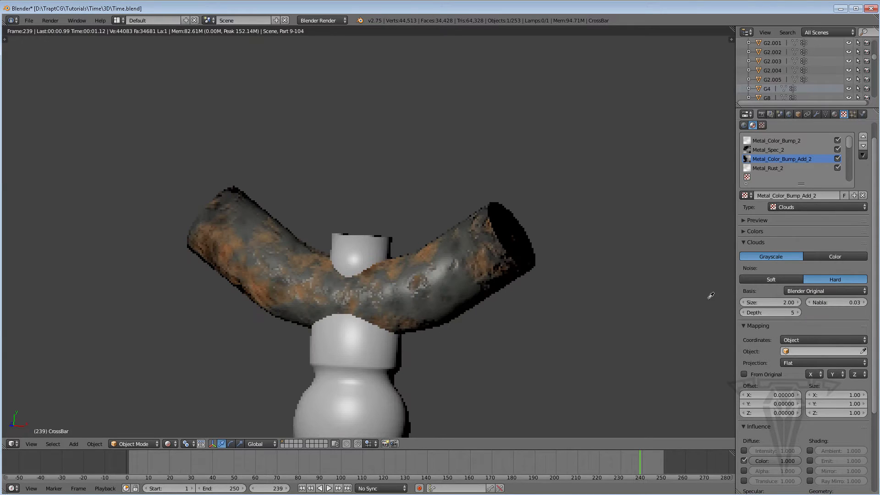
click(466, 237)
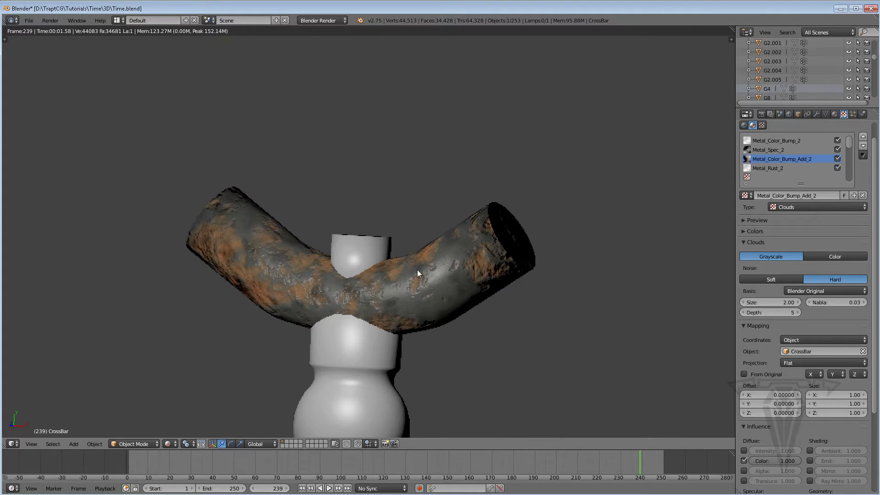
Try a Clouds size of 1 for the Metal_Color_Bump_Add_2 texture.
click(782, 302)
text(1)
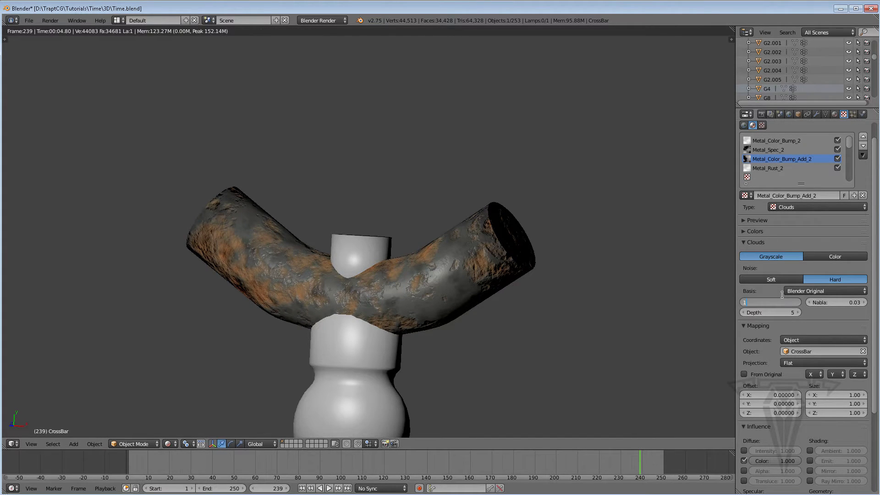
key(Return)
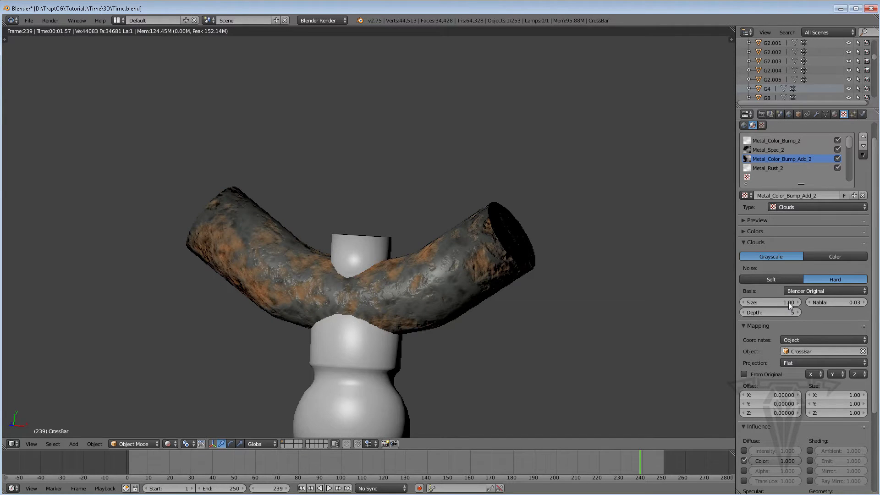
Set the Clouds size of the Metal_Color_Bump_Add_2 texture to 3.
click(788, 302)
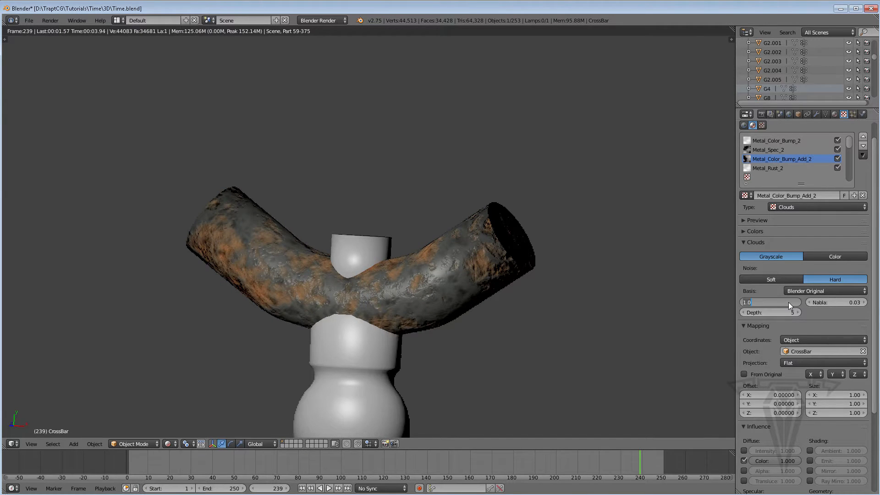
text(3)
key(Return)
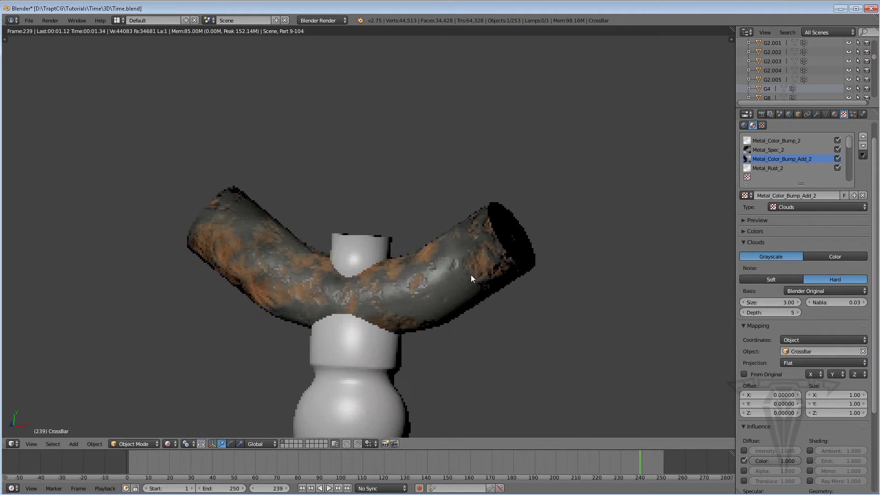
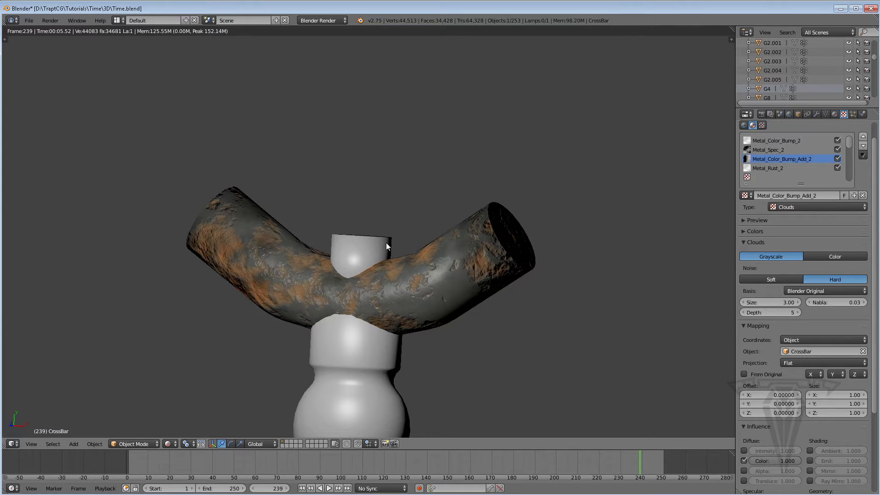
Switch to solid shading, move the point lamp down beside the dial's 9, and hide the CrossBar.
click(170, 444)
click(183, 413)
scroll(364, 256, down, 8)
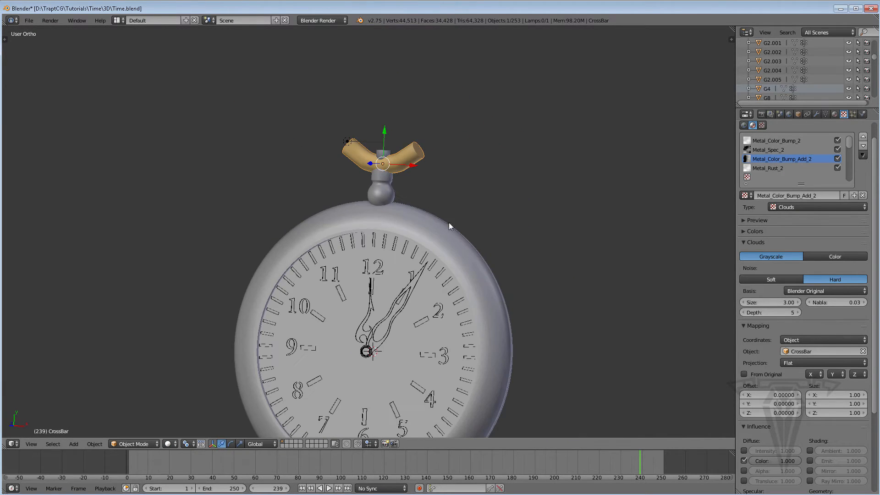
right_click(348, 141)
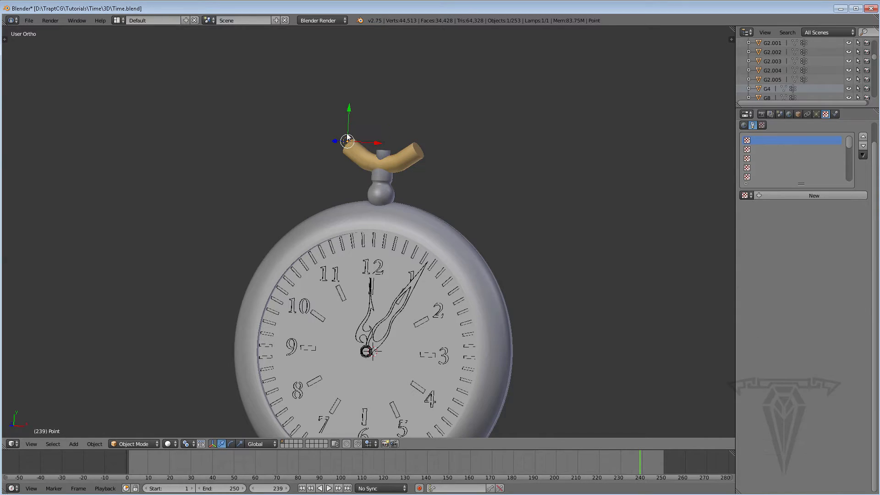
drag(349, 118, 360, 333)
middle_drag(321, 350, 307, 342)
drag(318, 344, 229, 313)
middle_drag(337, 336, 390, 321)
right_click(371, 119)
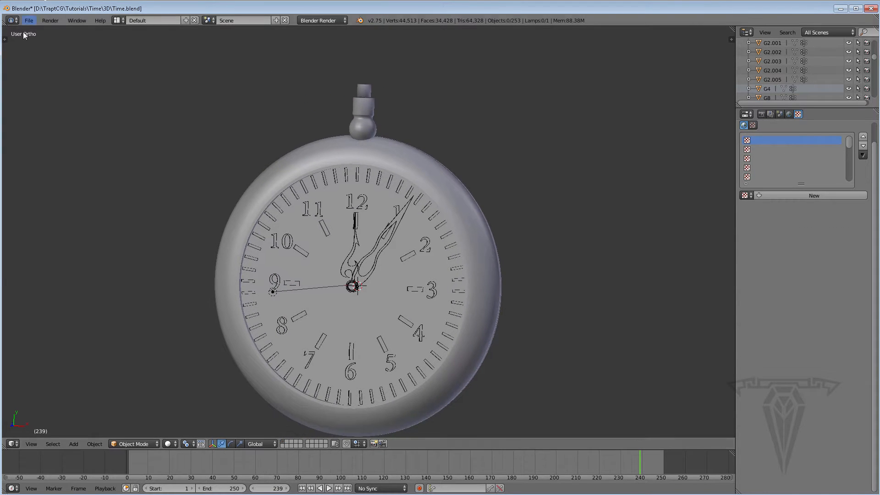
Save the file under the new name Time_2.blend in the same folder.
click(28, 20)
click(54, 99)
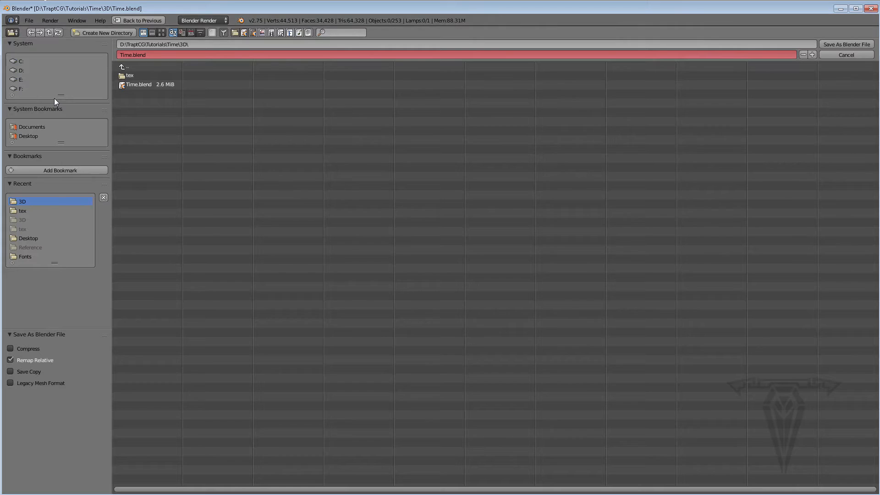
click(137, 54)
text(_2)
click(837, 44)
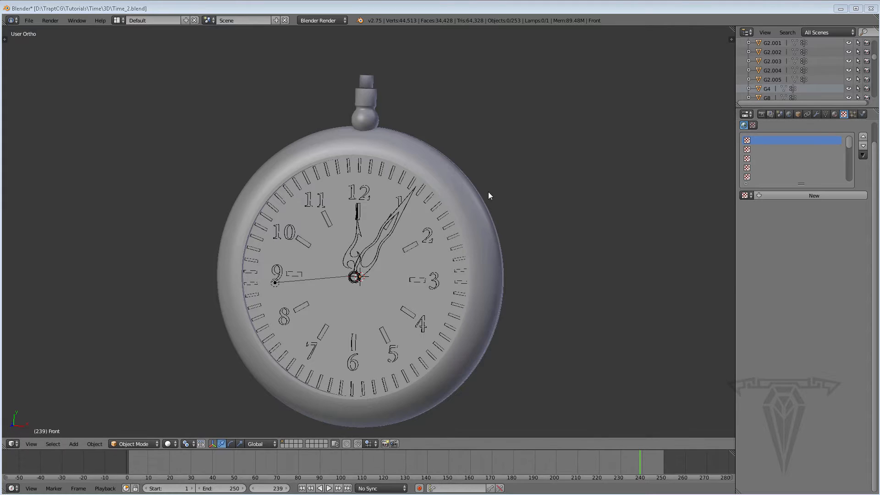
Assign the existing Metal_1 material to the watch's Front casing ring.
right_click(475, 254)
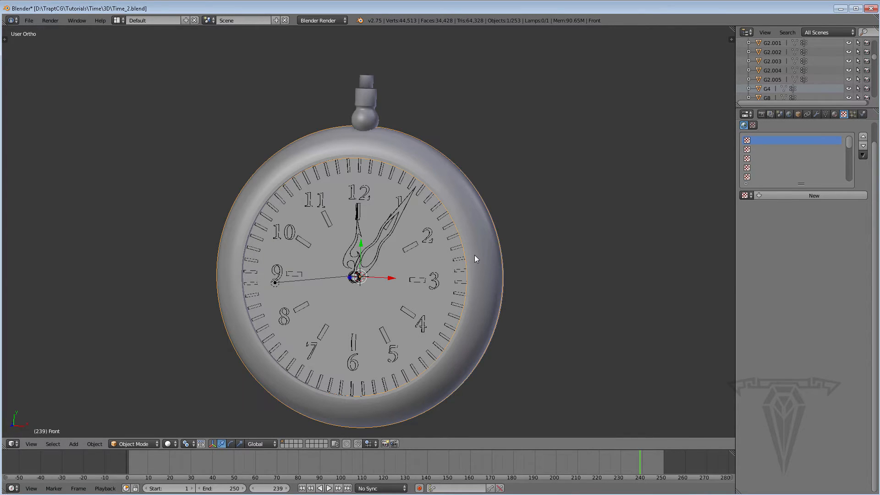
click(835, 114)
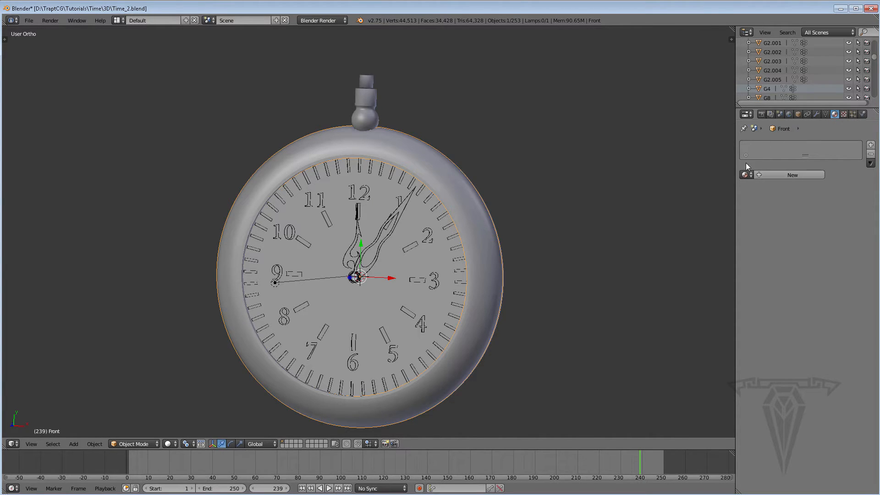
click(746, 175)
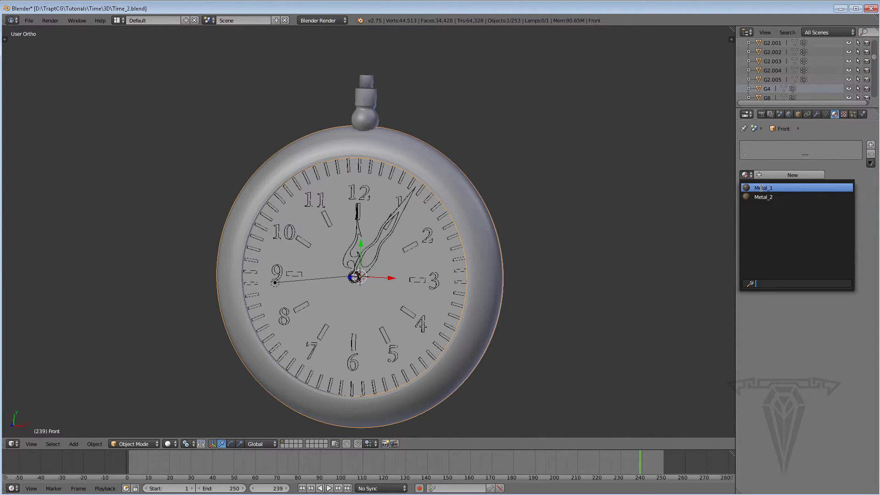
click(761, 188)
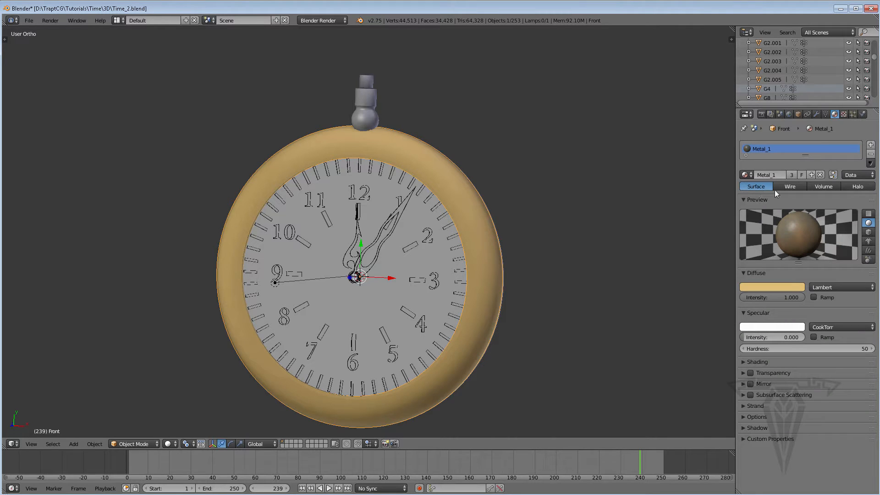
Make the Front's material an independent copy named Metal_3.
click(811, 175)
click(781, 175)
text(Metal_3)
key(Return)
Make Metal_3's Metal_Color_Bump_1 texture an independent copy named Metal_Color_Bump_3.
click(844, 115)
click(794, 140)
click(834, 196)
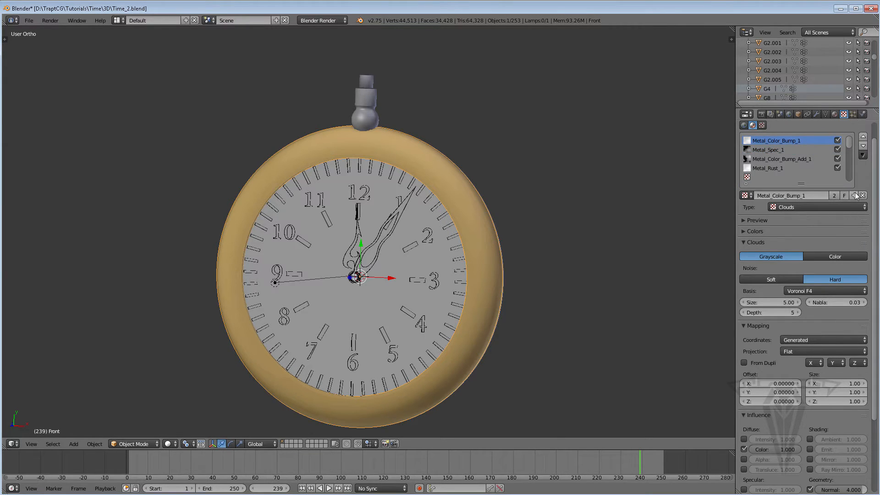
click(822, 195)
drag(822, 195, 802, 196)
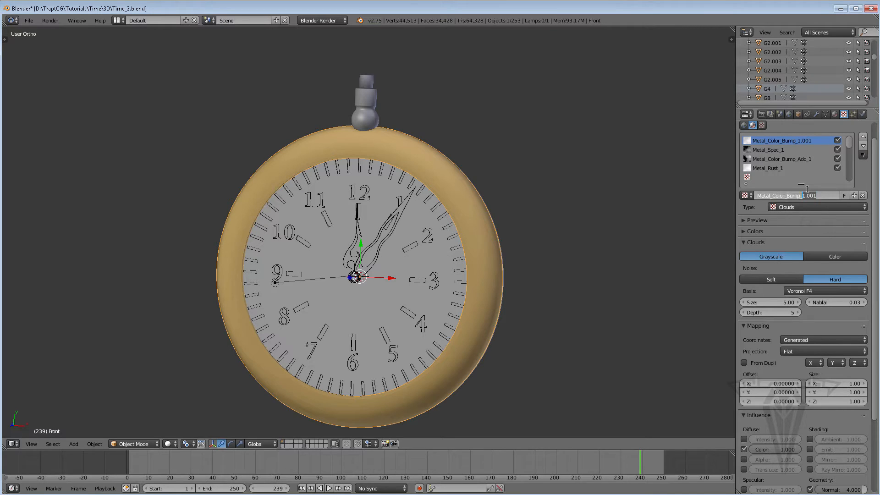
text(3)
key(Return)
Make Metal_3's Metal_Spec_1 texture an independent copy named Metal_Spec_3.
click(778, 148)
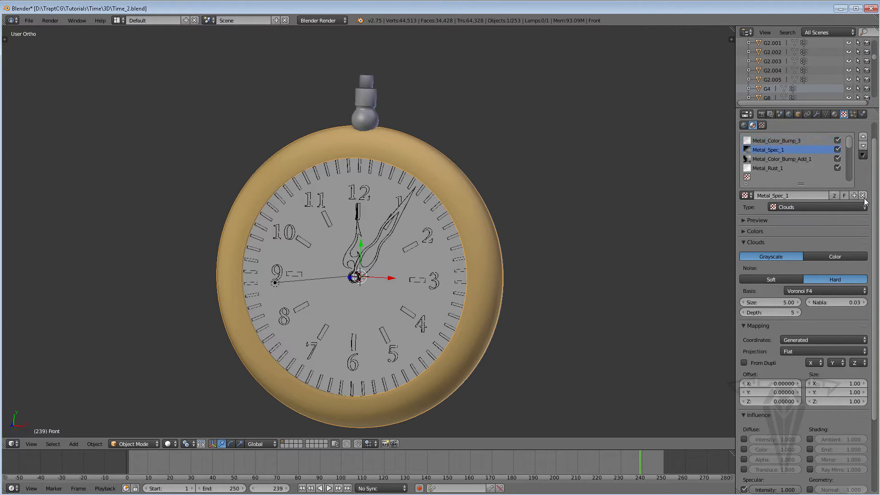
click(834, 195)
click(798, 195)
click(798, 194)
key(shift+Left)
key(shift+Left)
key(shift+Left)
key(shift+Left)
key(shift+Left)
text(3)
key(Return)
Make Metal_3's Metal_Color_Bump_Add_1 texture an independent copy named Metal_Color_Bump_Add_3.
click(798, 159)
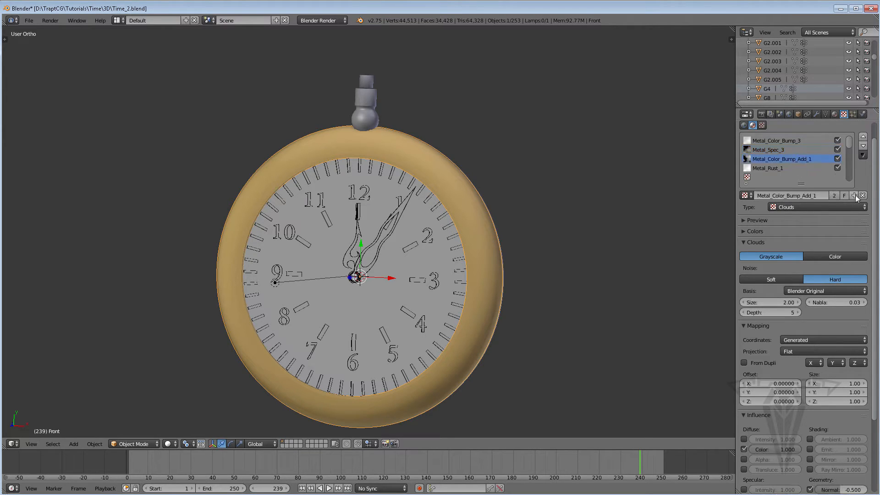
click(835, 195)
click(832, 196)
drag(832, 195, 815, 196)
text(3)
key(Return)
Make Metal_3's Metal_Rust_1 texture an independent copy named Metal_Rust_3.
click(779, 168)
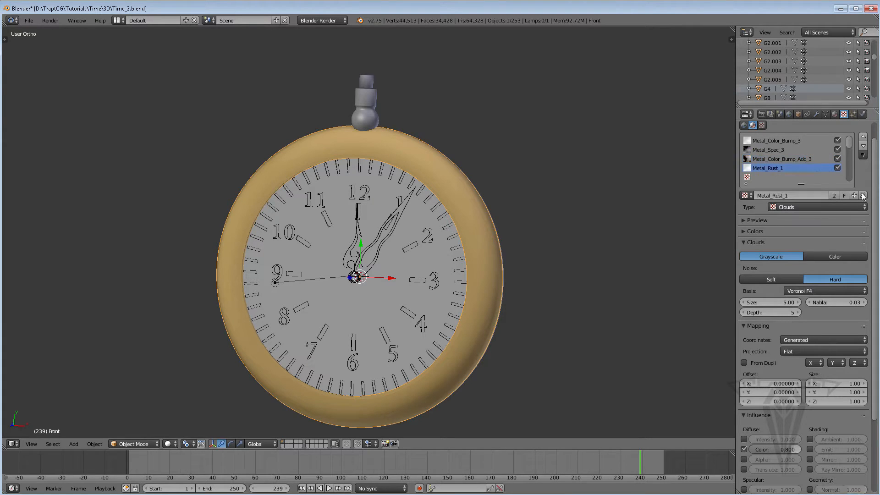
click(854, 196)
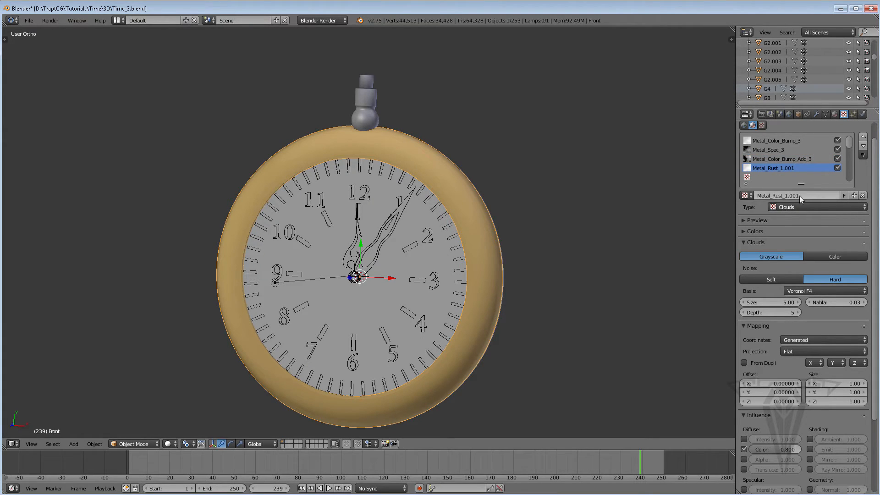
click(799, 196)
drag(814, 195, 785, 196)
text(3)
key(Return)
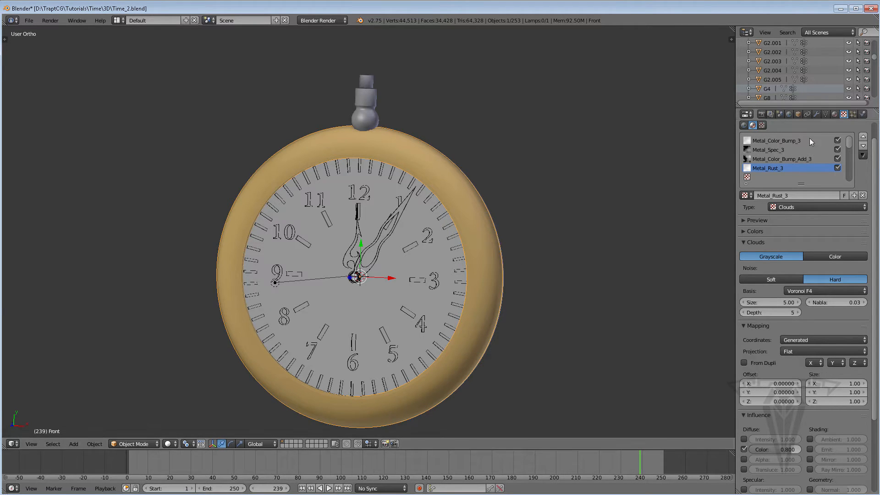
Leave only the Metal_Color_Bump_3 texture enabled and switch the viewport to rendered shading.
click(770, 140)
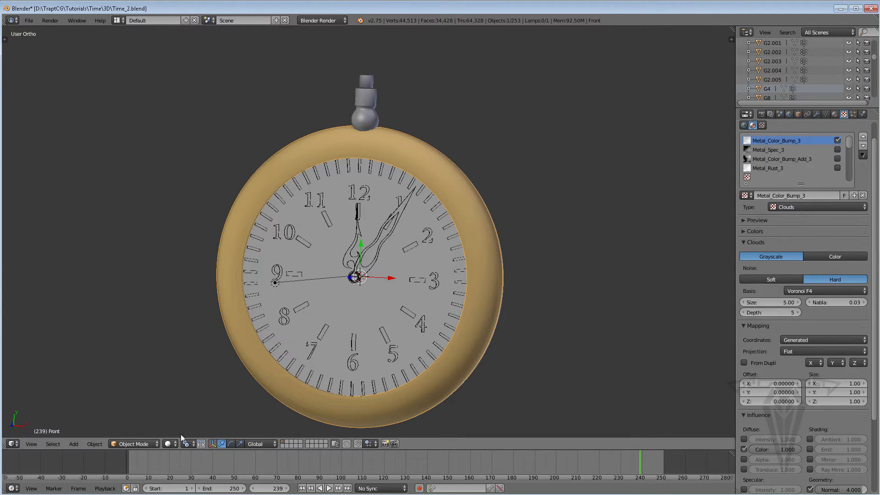
click(171, 444)
click(186, 383)
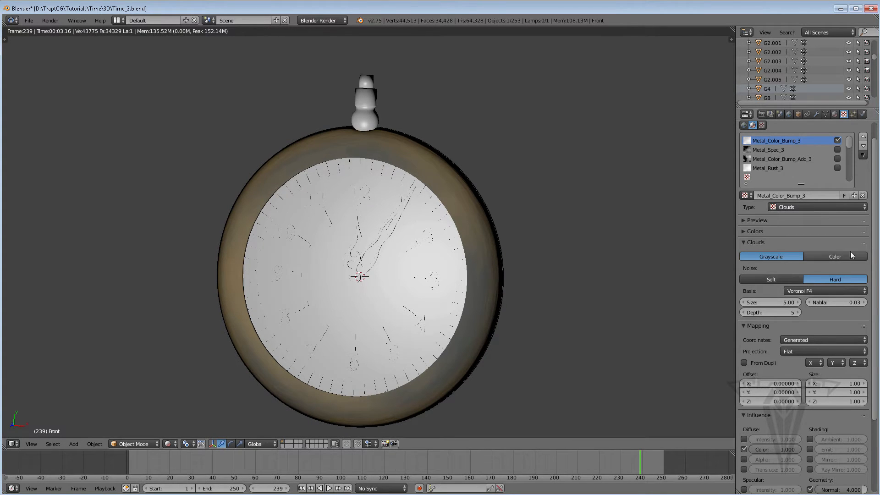
Map the Metal_Color_Bump_3 texture with Object coordinates, using Front as the reference object.
scroll(825, 307, down, 2)
click(803, 314)
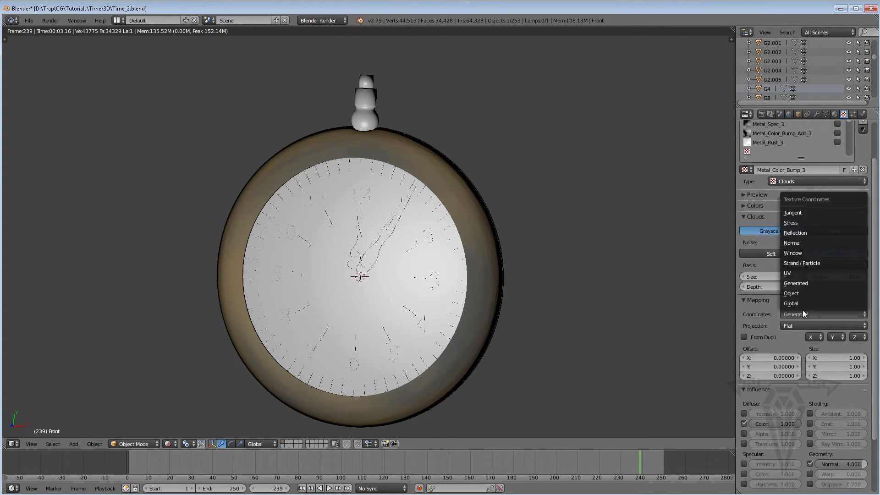
click(795, 294)
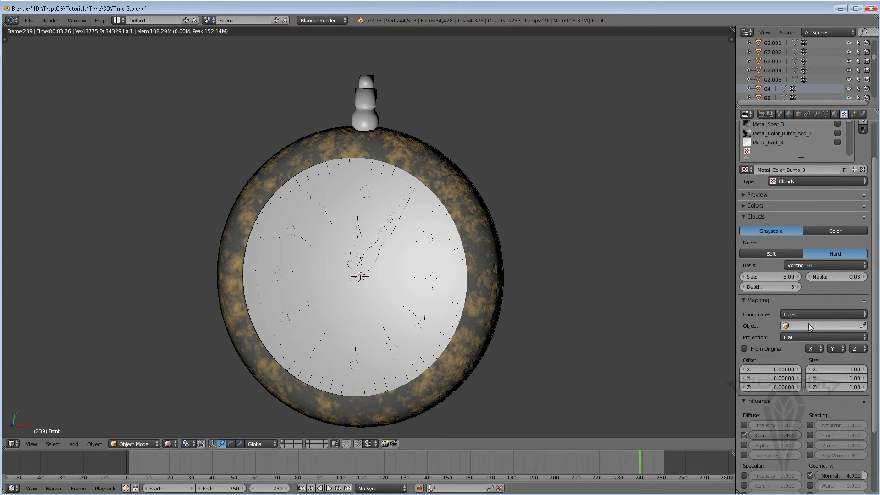
click(789, 325)
click(781, 417)
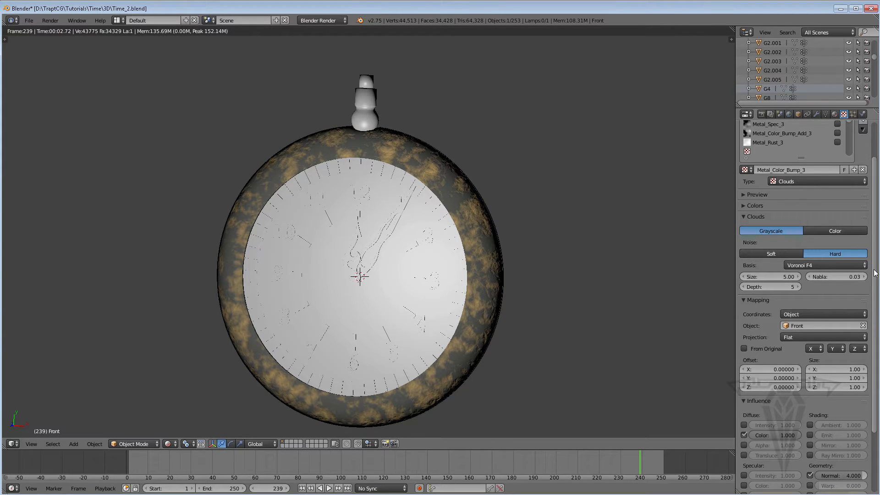
Set Metal_Color_Bump_3's mapping size to 0.4 in X, 0.4 in Y and 25 in Z.
click(839, 386)
text(25)
key(Return)
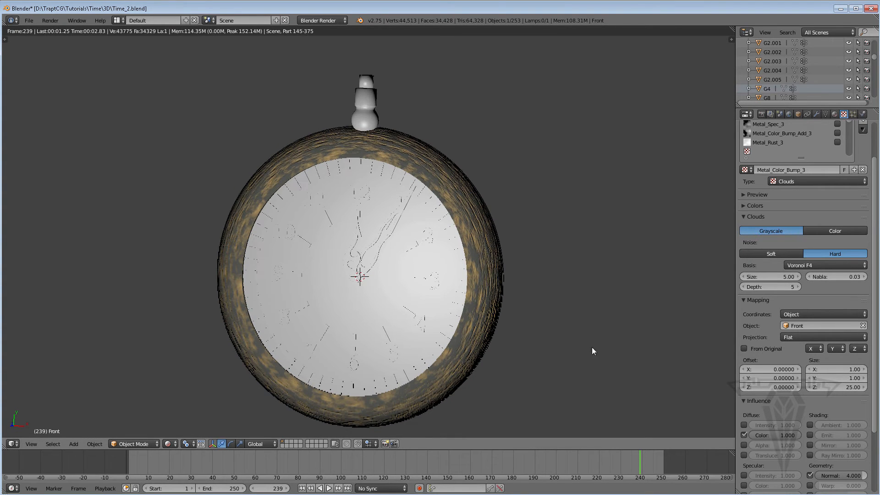
click(845, 368)
text(3)
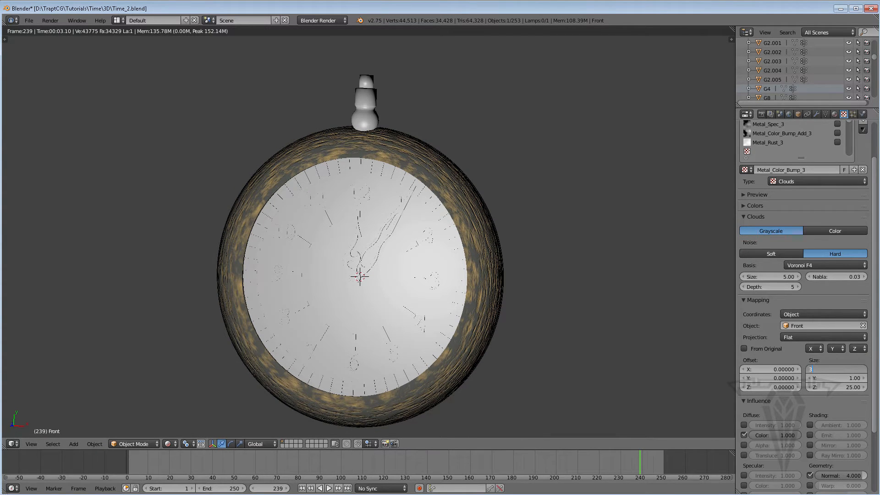
key(BackSpace)
key(BackSpace)
text(.4)
key(Return)
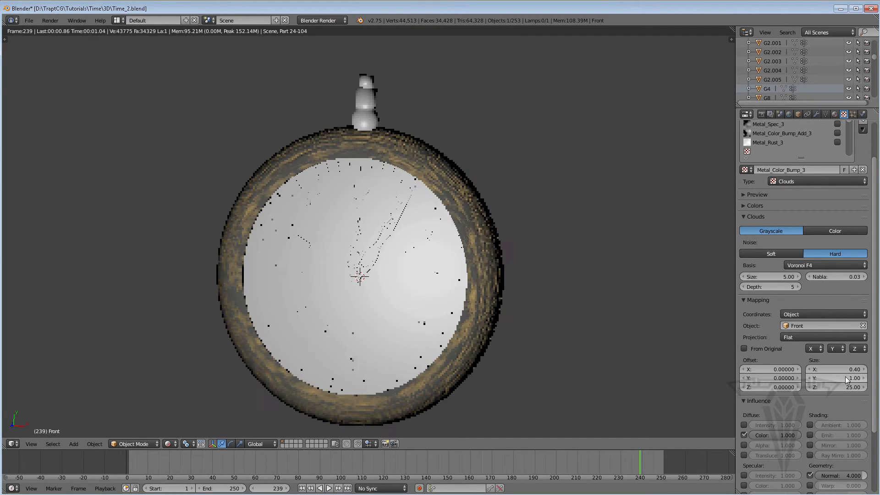
click(846, 378)
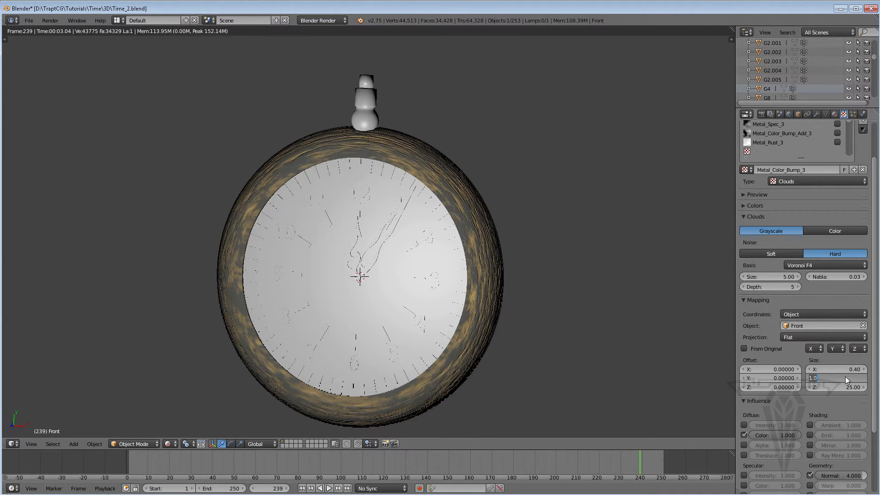
text(.4)
key(Return)
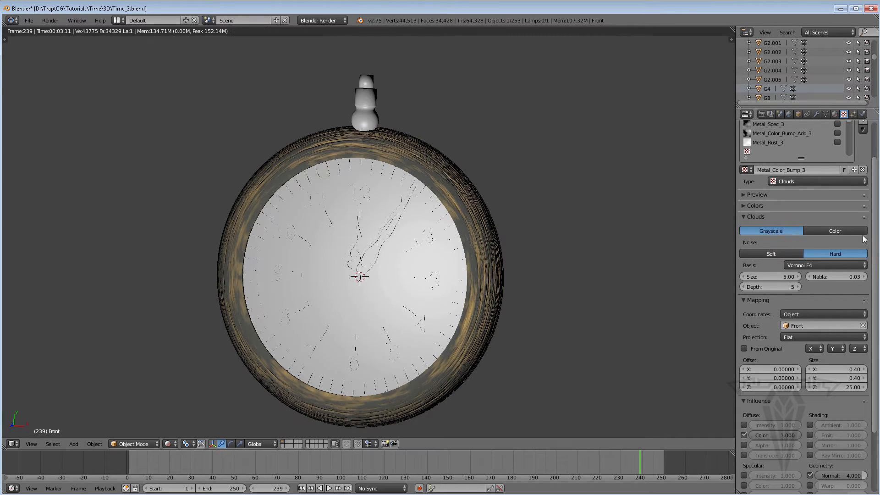
Set Metal_Color_Bump_3's color brightness to 1 and its contrast to 1.7.
click(756, 205)
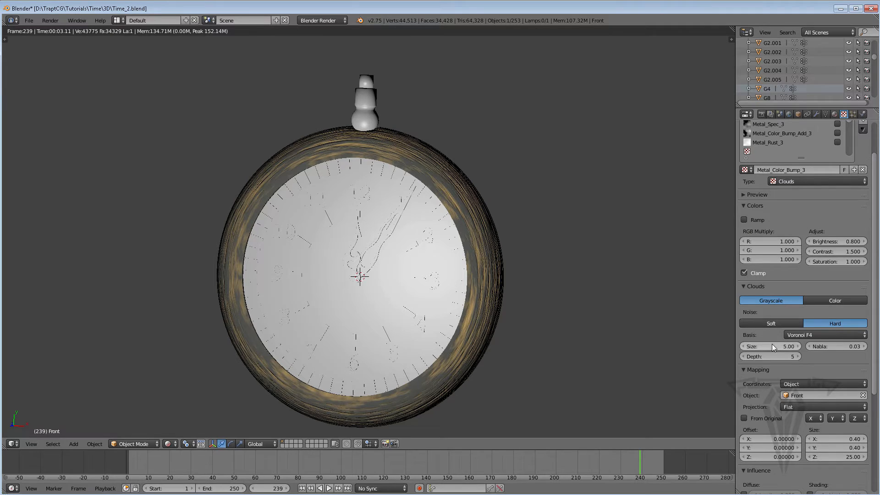
click(839, 239)
text(1)
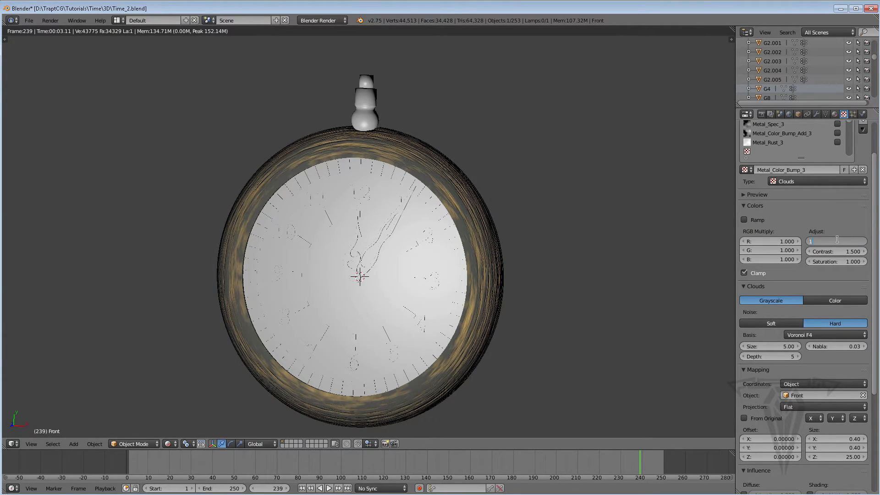
key(Return)
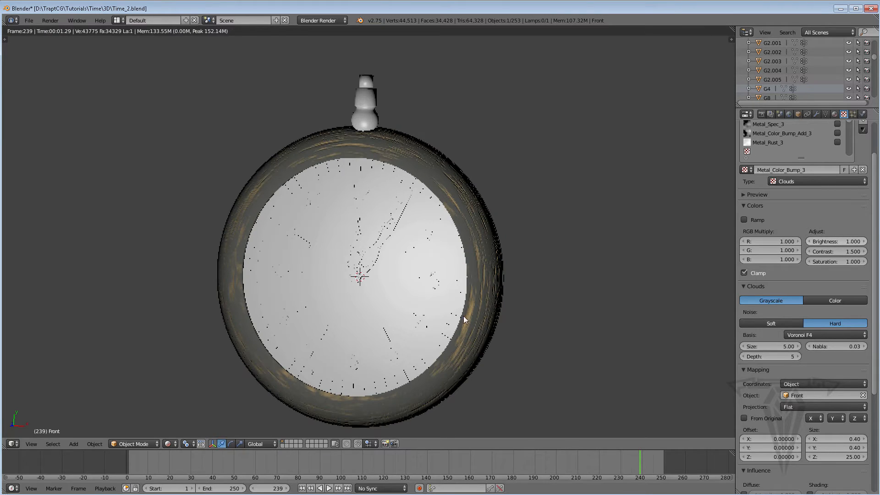
click(841, 251)
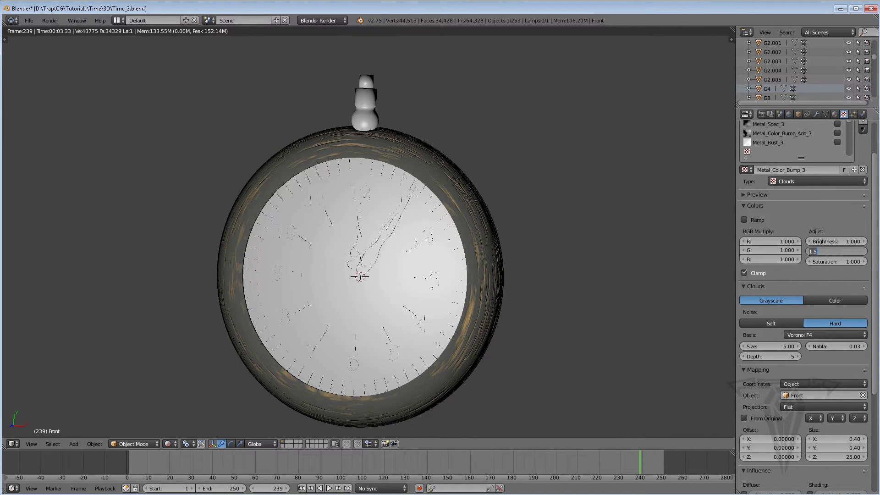
text(1.7)
key(Return)
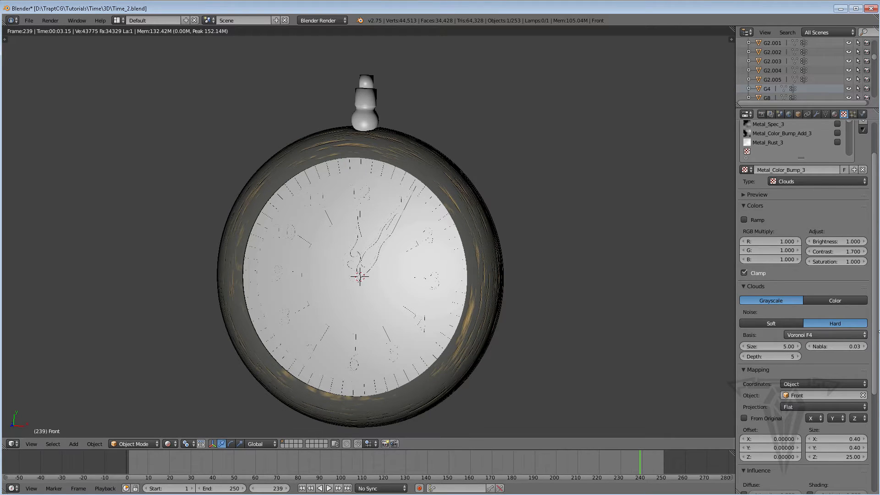
Try a Clouds noise size of 10 for the Metal_Color_Bump_3 texture.
scroll(876, 341, down, 2)
scroll(877, 341, down, 2)
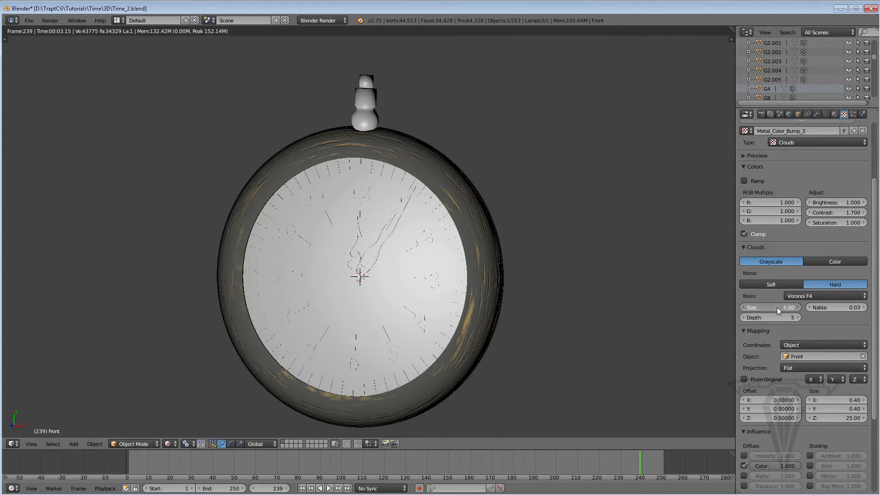
click(777, 308)
text(10)
key(Return)
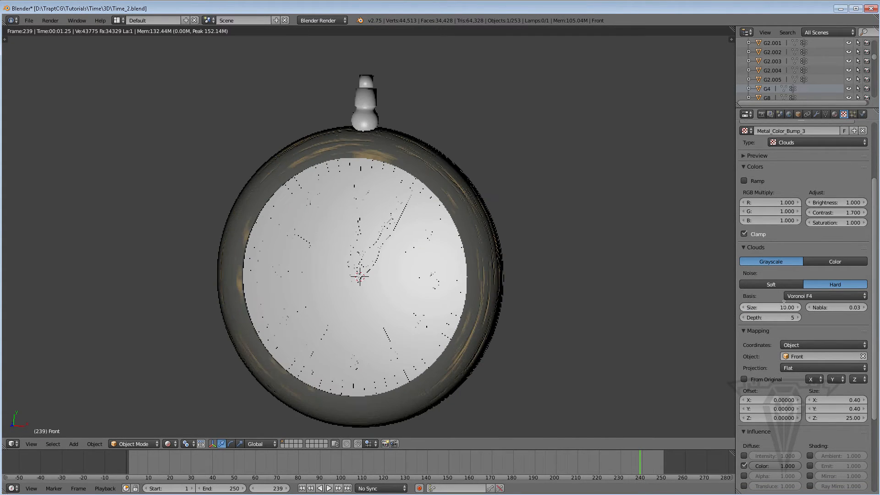
Set Metal_Color_Bump_3's Clouds noise size to 7.
click(783, 307)
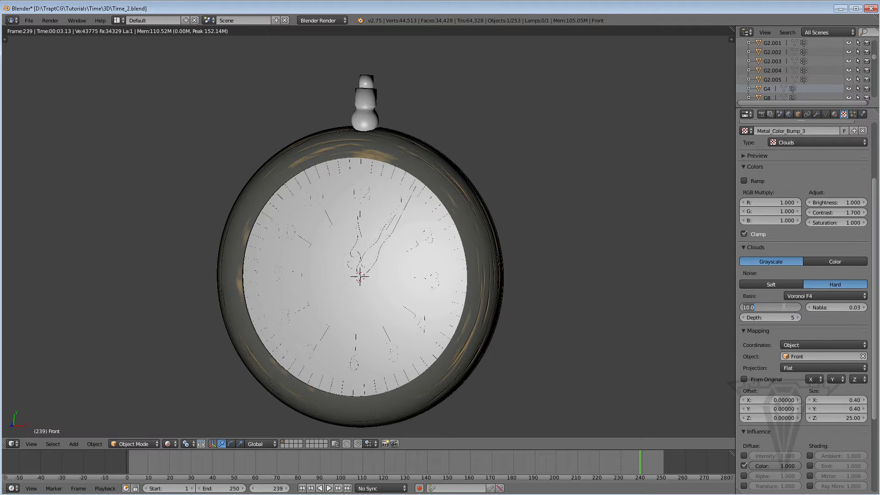
text(7)
key(Return)
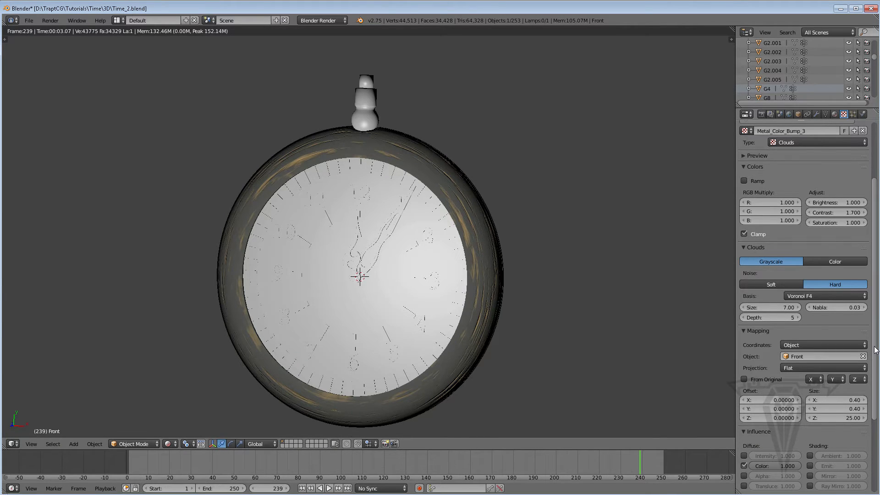
Return the viewport to solid shading and enable the Metal_Spec_3 texture.
drag(875, 348, 879, 292)
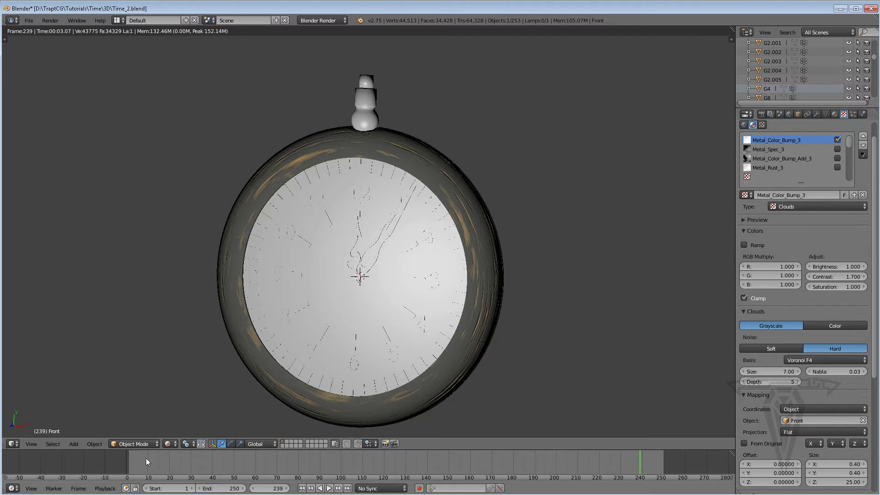
click(175, 444)
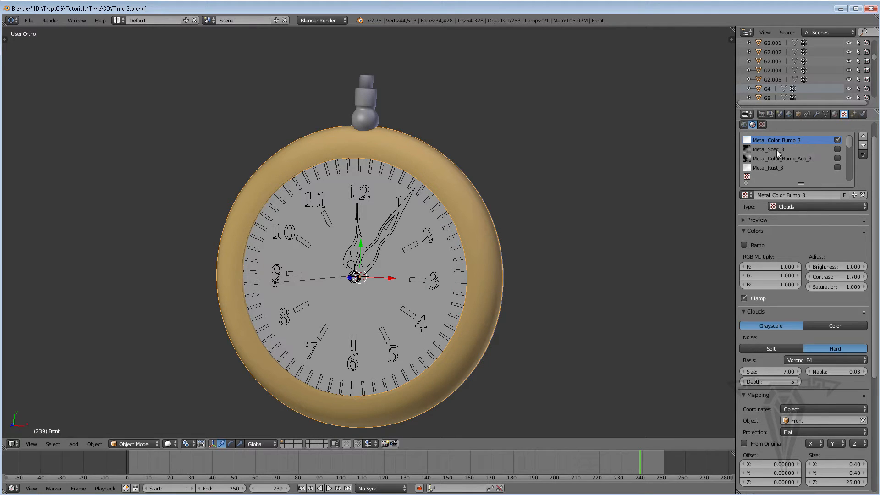
click(838, 148)
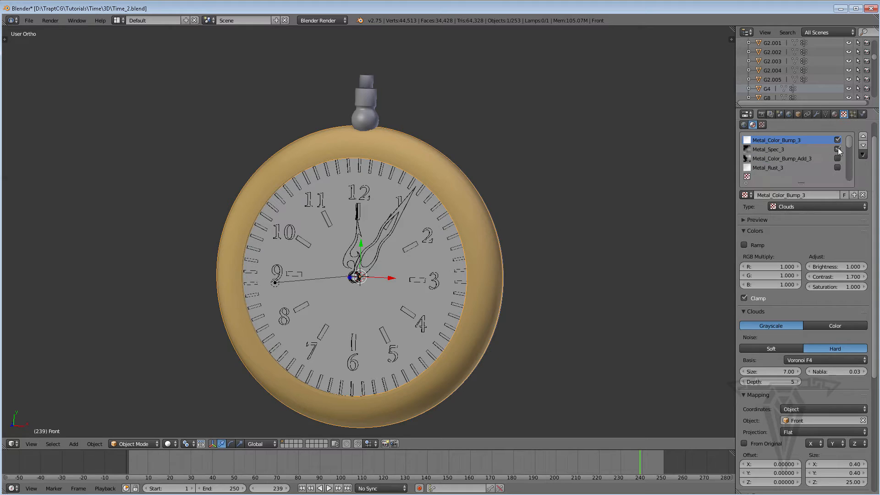
Set Metal_Spec_3's color contrast to 1.7 and its brightness to 0.95.
click(777, 150)
click(848, 276)
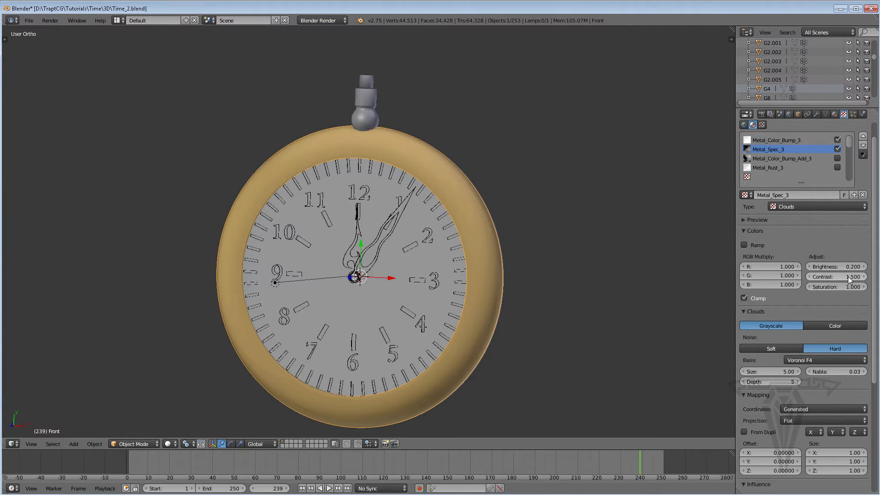
text(1.5)
text(7)
click(840, 266)
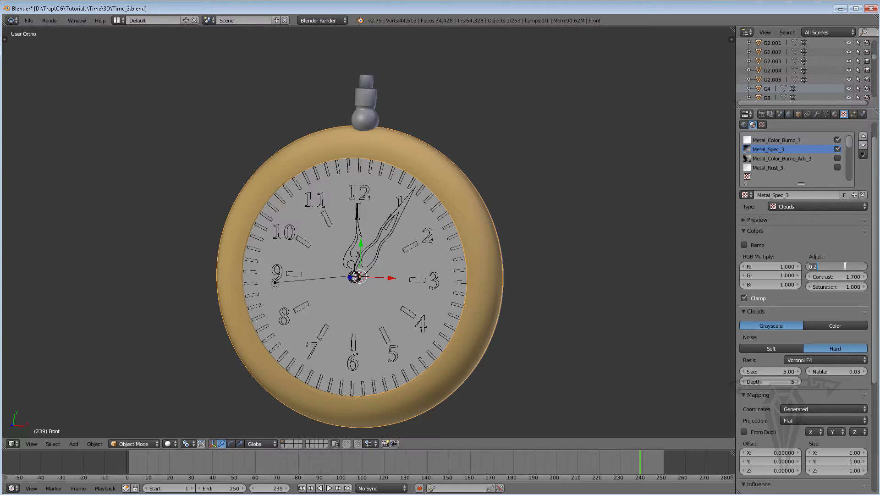
key(BackSpace)
key(Return)
Set Metal_Spec_3's Clouds noise size to 7, matching Metal_Color_Bump_3.
click(782, 140)
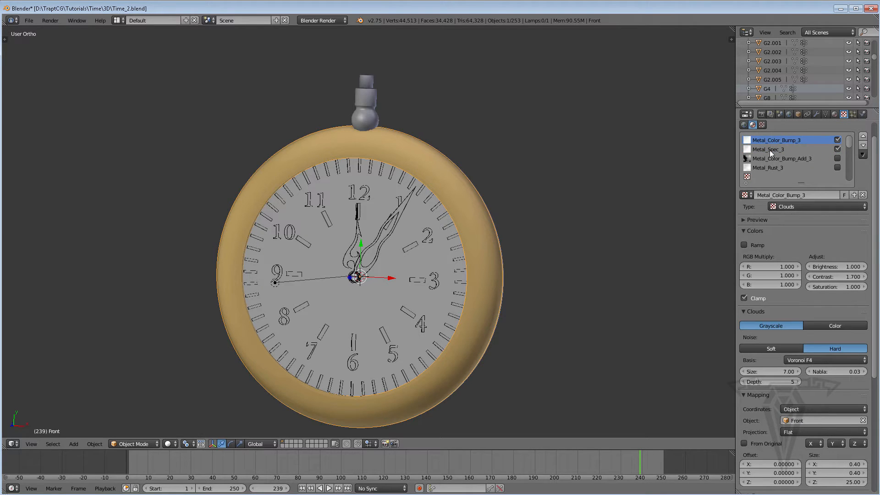
click(769, 149)
click(788, 370)
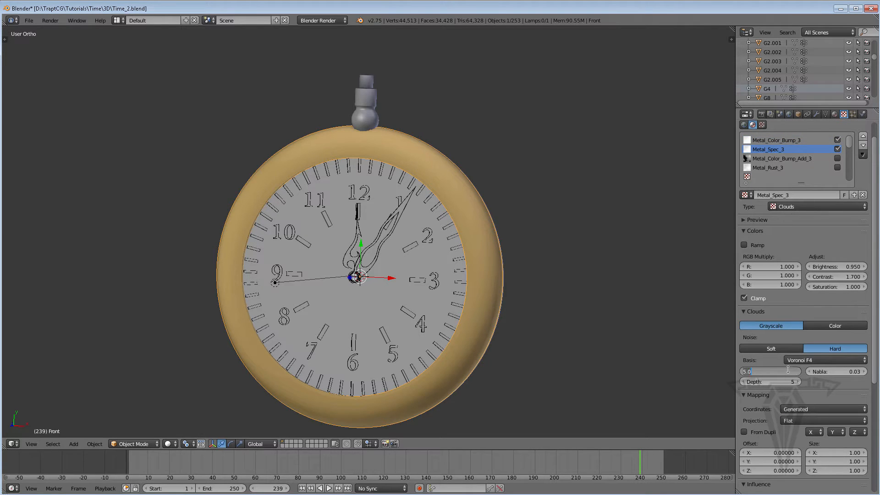
key(Escape)
click(779, 139)
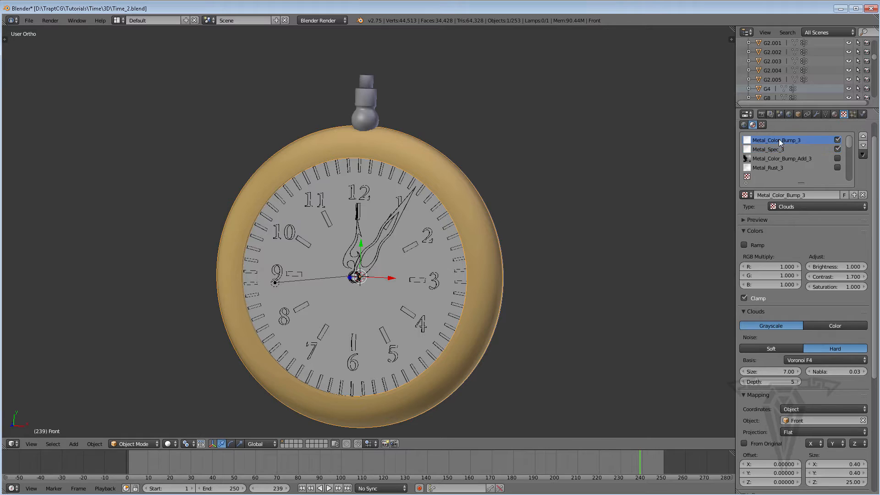
click(772, 149)
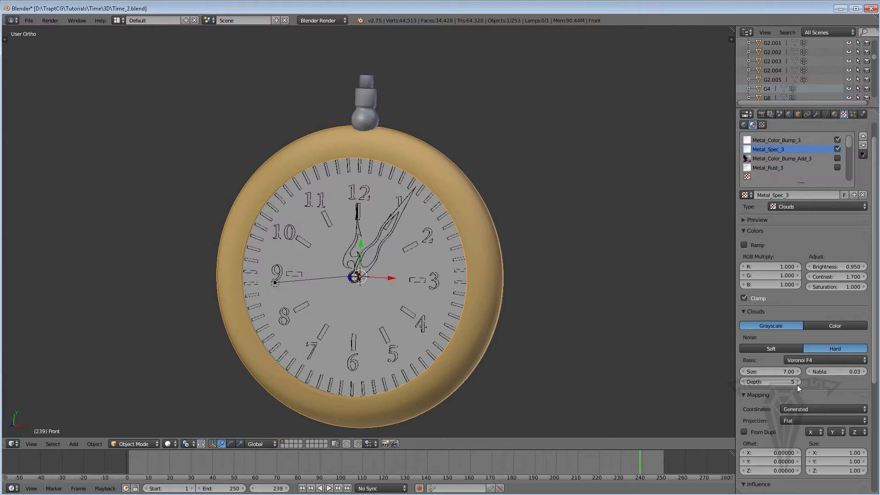
Map the Metal_Spec_3 texture with Object coordinates, using Face as the reference object.
click(809, 409)
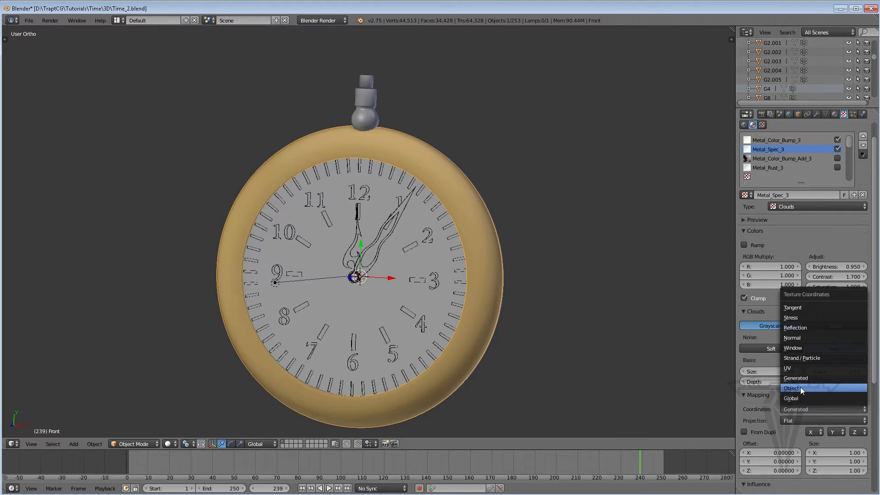
click(799, 388)
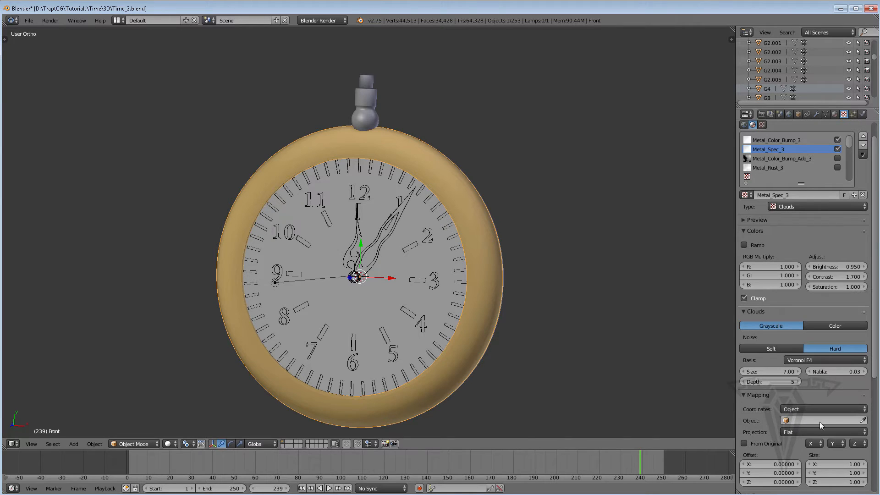
click(796, 422)
click(807, 396)
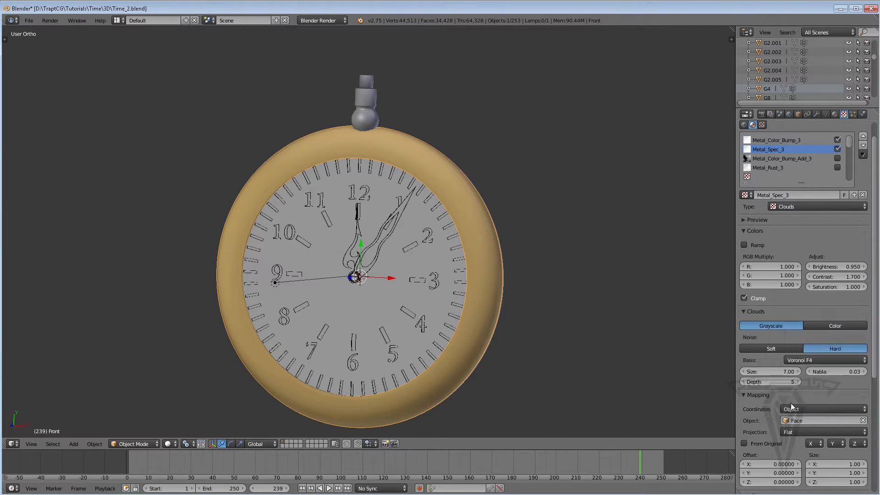
Set Metal_Spec_3's mapping size to 0.4 in both X and Y.
click(850, 463)
key(BackSpace)
text(.4)
key(Tab)
text(.4)
key(Tab)
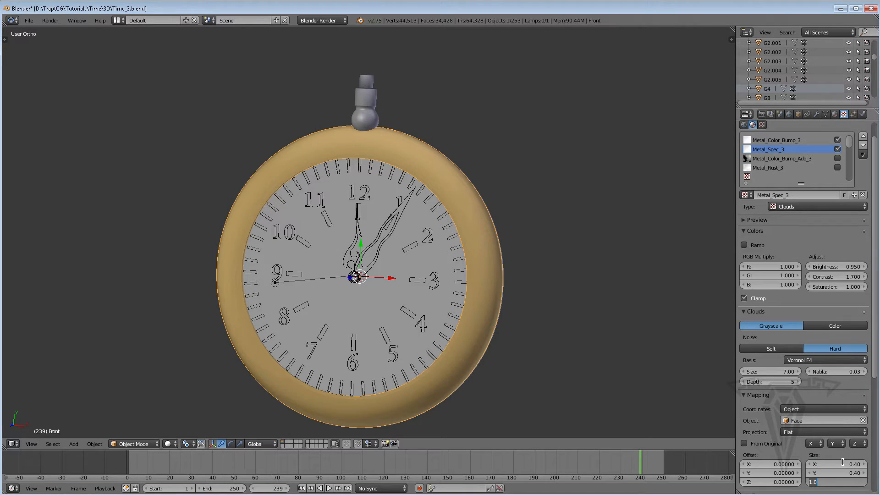
Set the Metal_Spec_3 texture's Z mapping size to 25 and its mapping object to Front.
text(25)
key(Return)
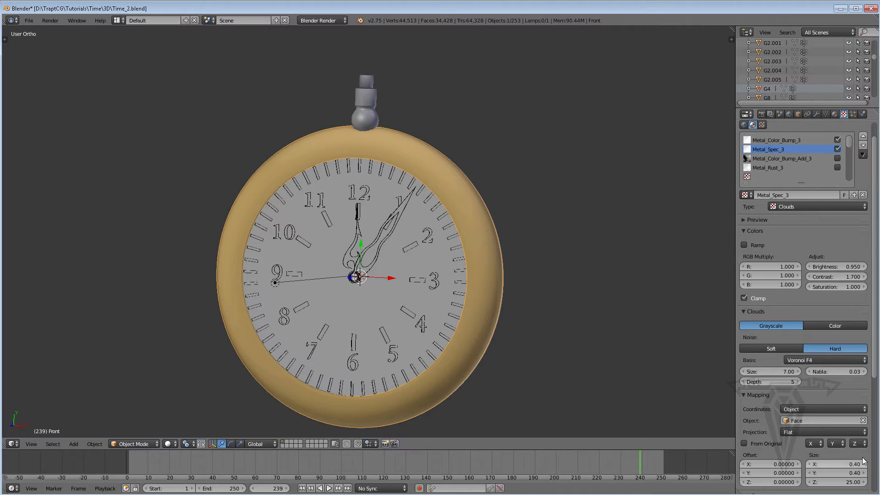
click(788, 141)
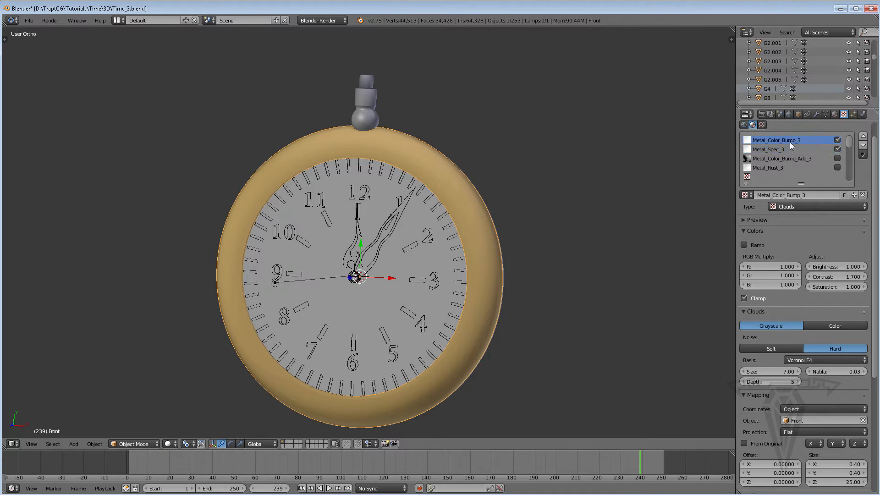
click(773, 150)
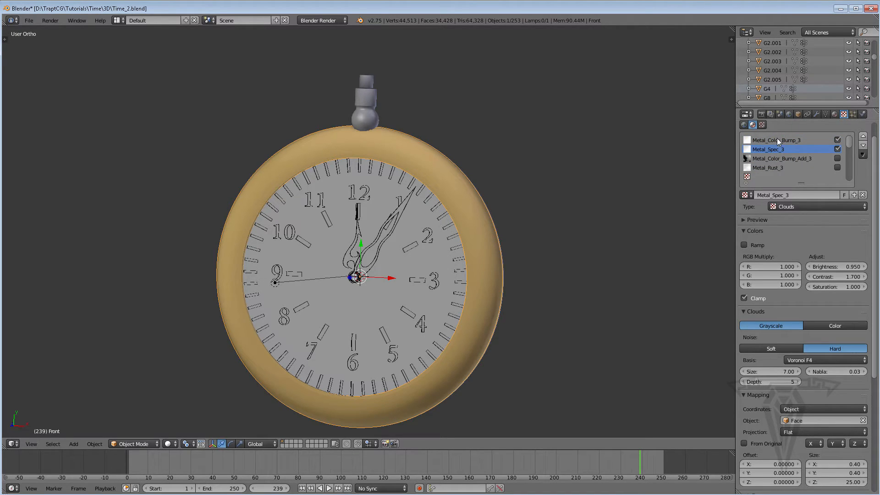
click(795, 421)
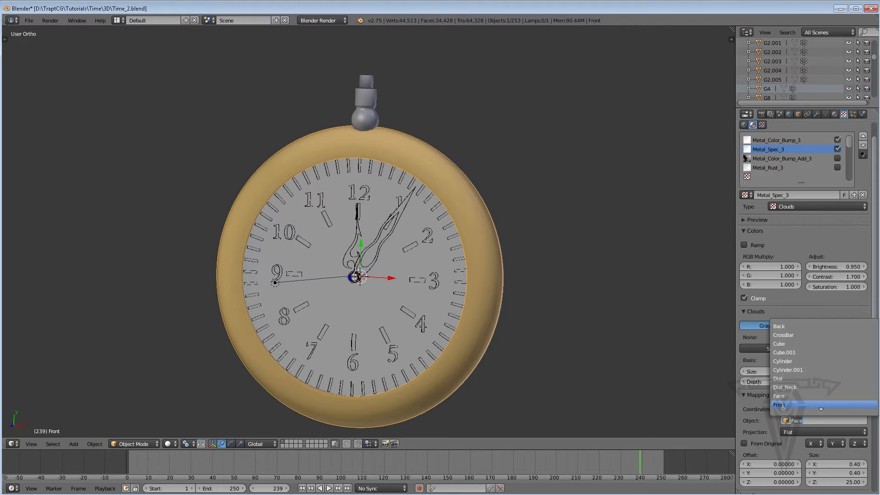
click(795, 405)
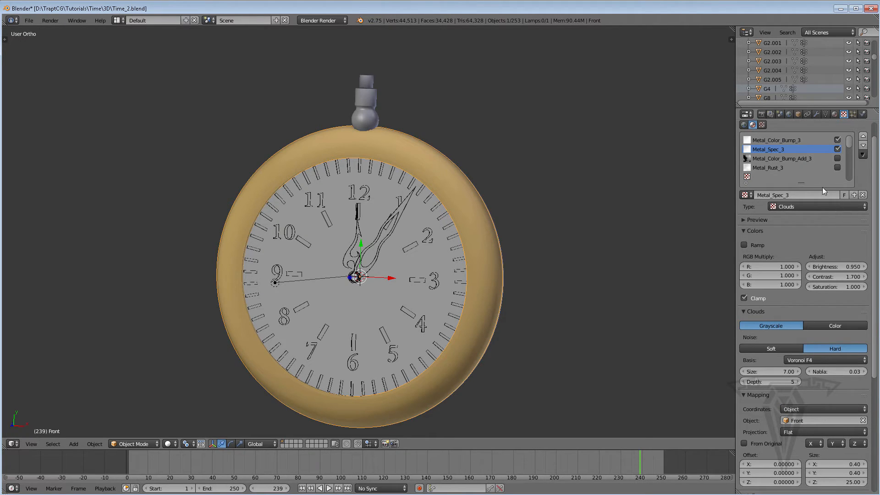
Enable the Metal_Rust_3 texture and set its brightness to 1, contrast to 1.7 and cloud size to 7.
click(837, 167)
click(779, 167)
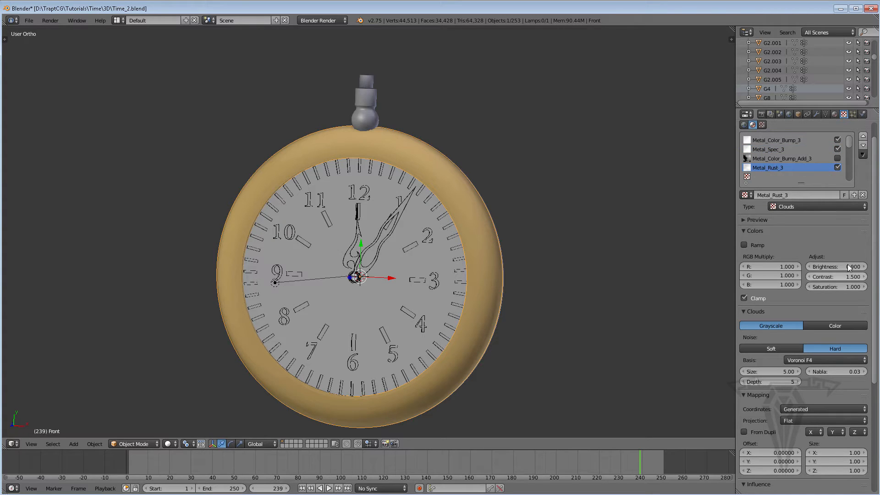
click(787, 141)
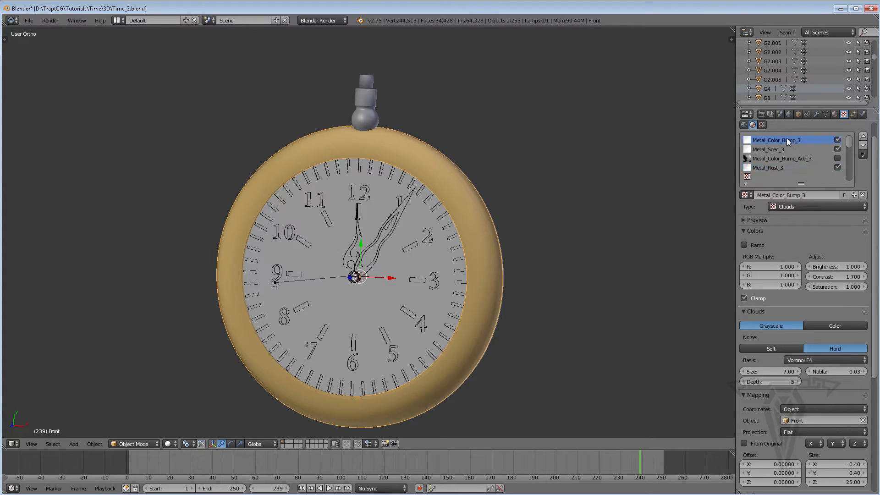
click(775, 168)
click(845, 265)
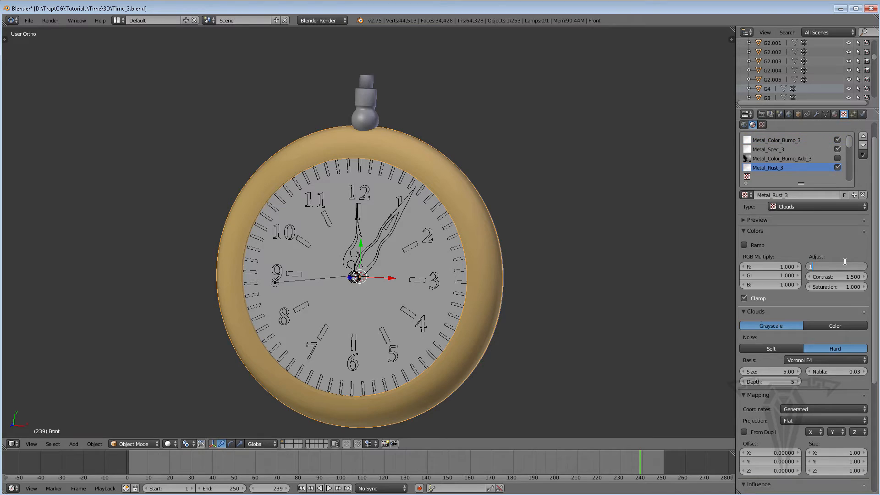
key(Return)
click(853, 277)
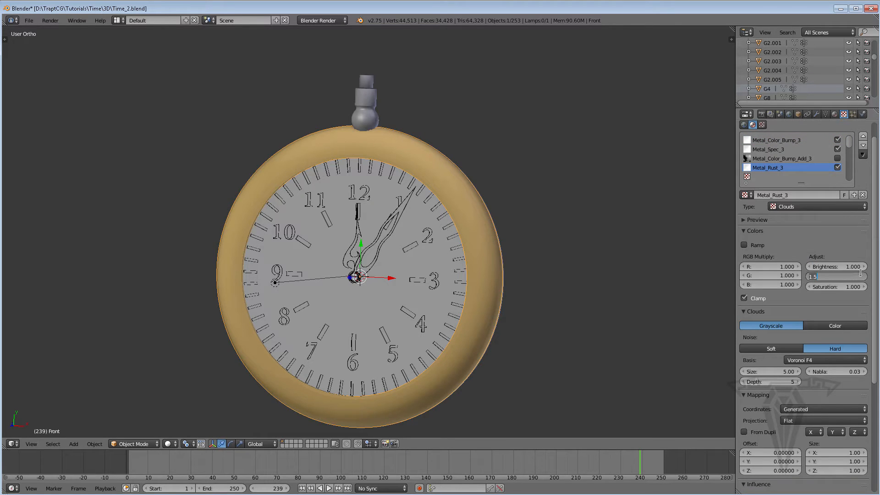
text(1.7)
key(Return)
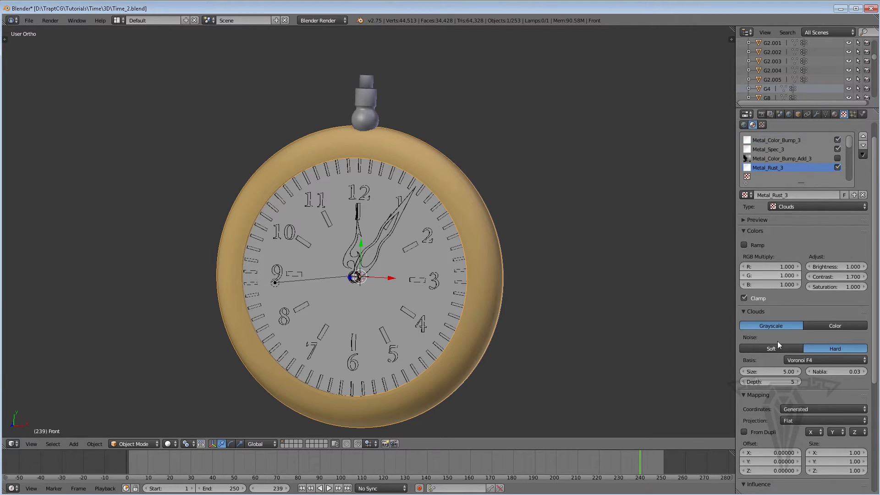
click(770, 371)
key(Escape)
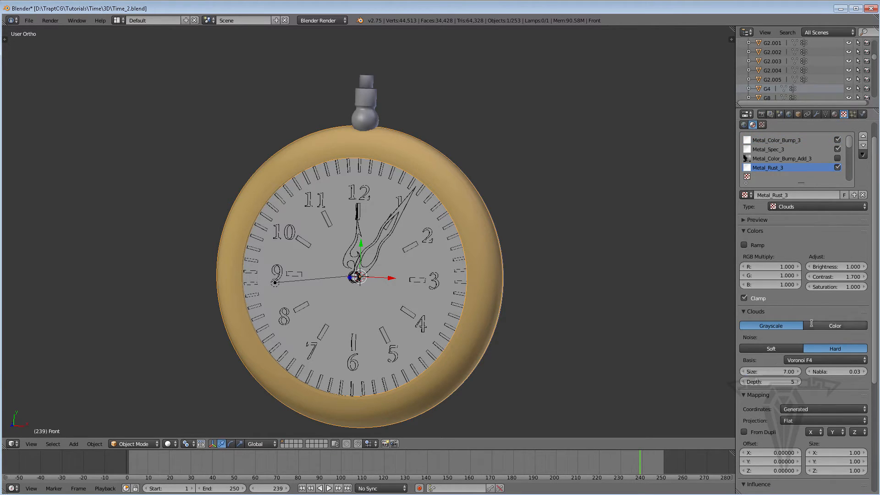
Map the Metal_Rust_3 texture with Object coordinates, using Front as the reference object.
click(818, 409)
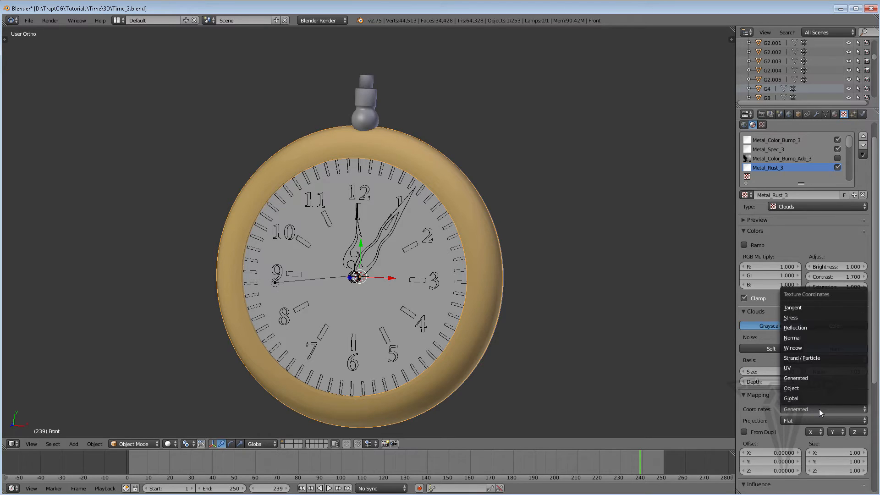
click(796, 388)
click(789, 420)
click(781, 405)
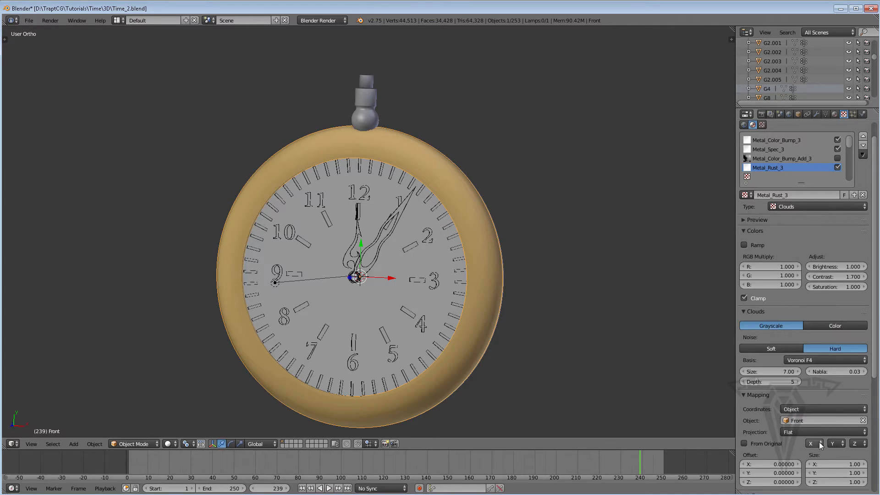
Set the Metal_Rust_3 mapping size to 0.4 in X, 0.4 in Y and 25 in Z.
click(854, 482)
text(25)
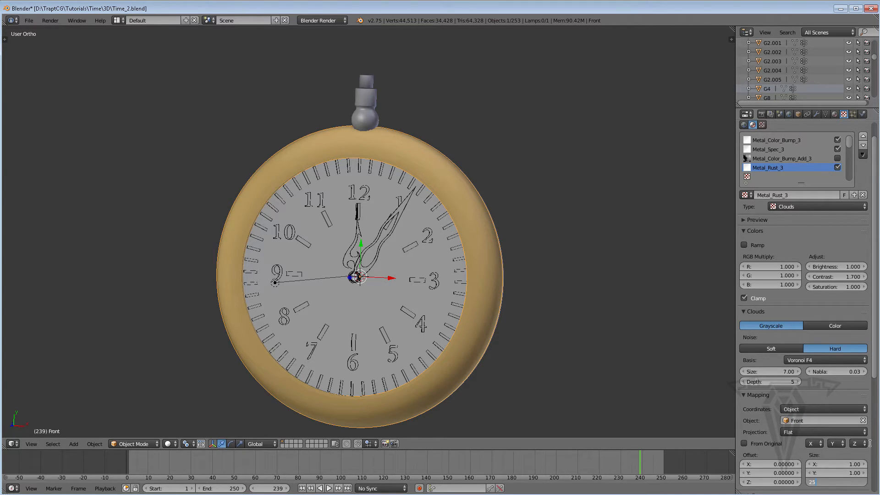
key(Tab)
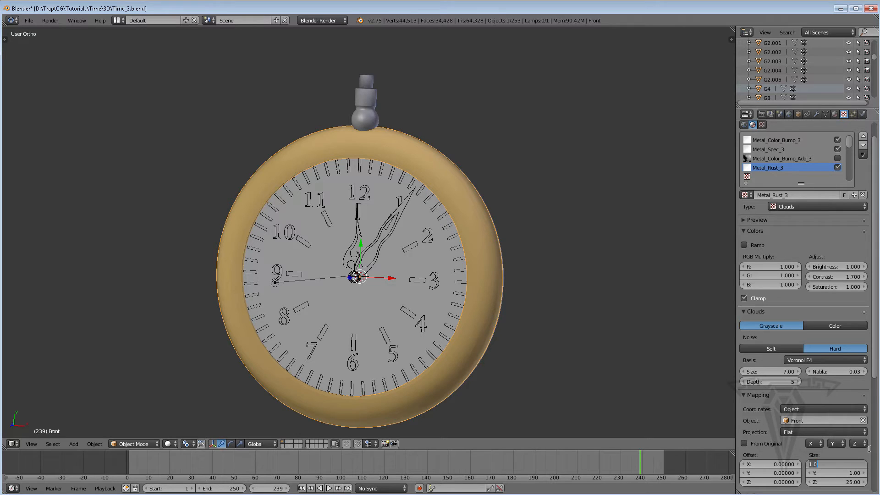
text(0.4)
key(Tab)
key(BackSpace)
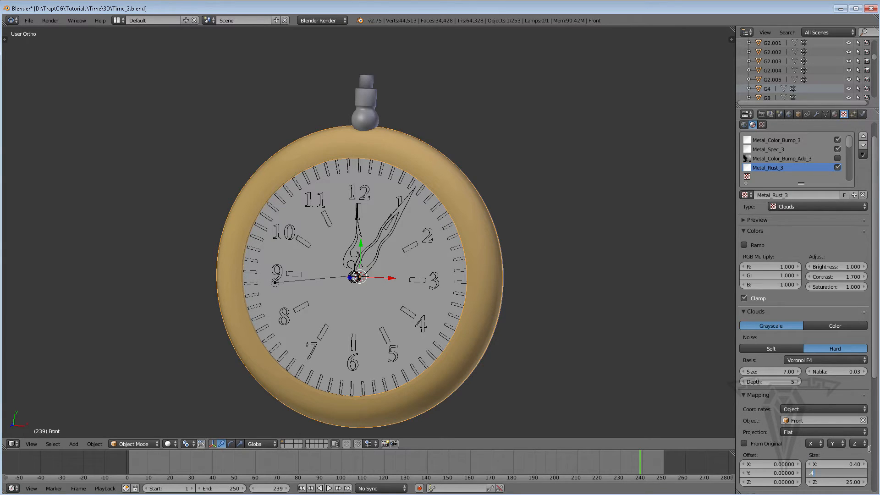
text(.4)
key(Return)
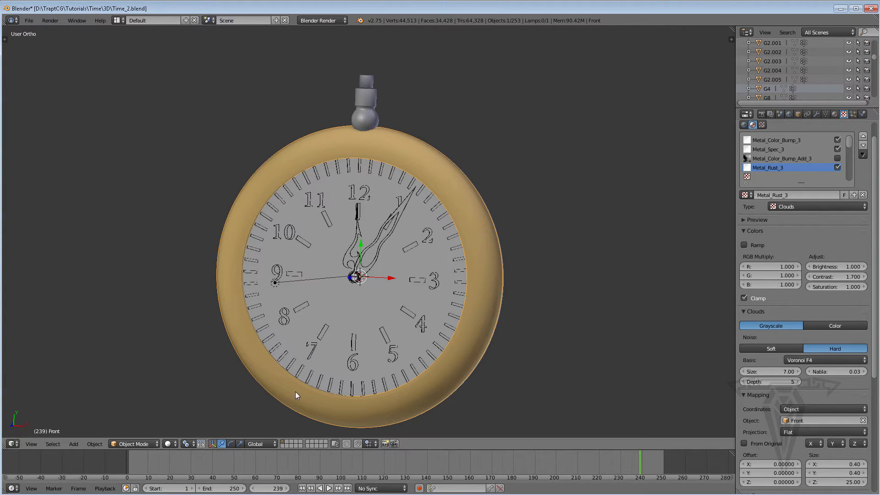
Switch the viewport shading to Rendered, and enable and select the Metal_Color_Bump_Add_3 texture.
click(168, 444)
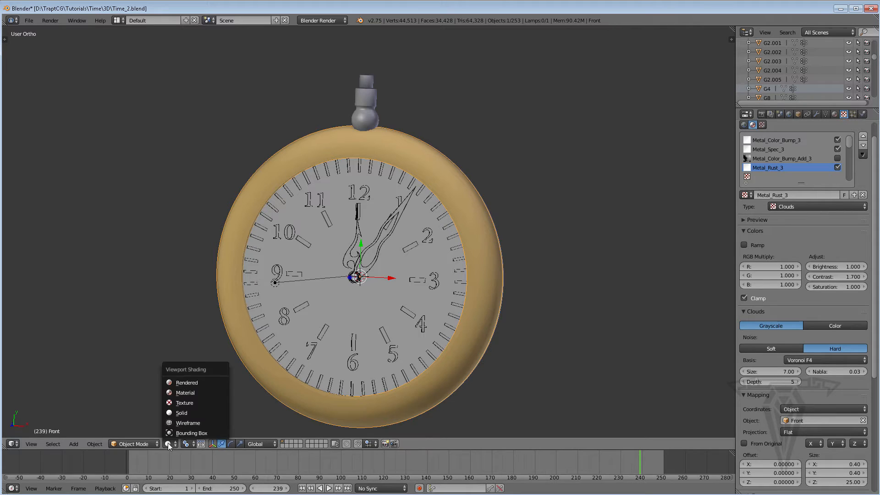
click(183, 383)
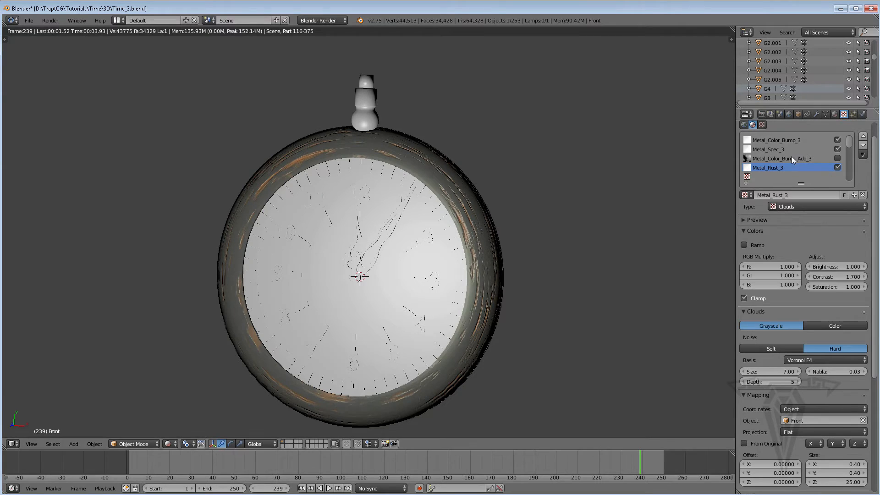
click(837, 157)
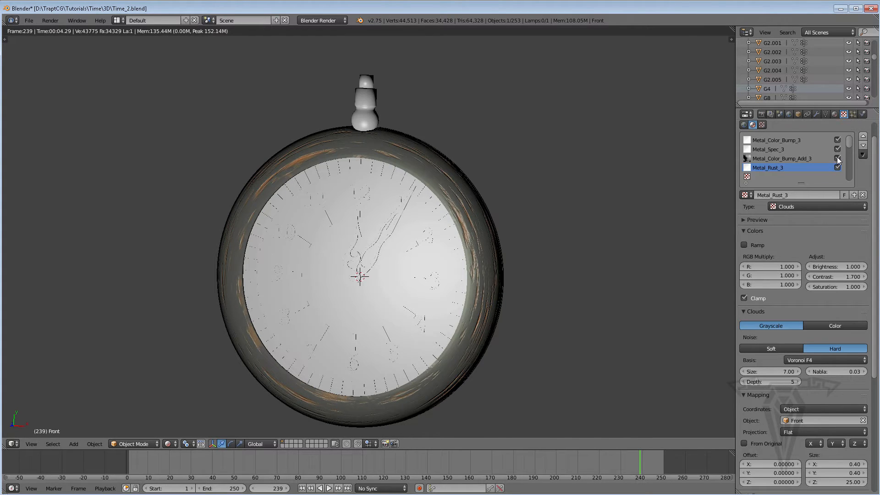
click(788, 158)
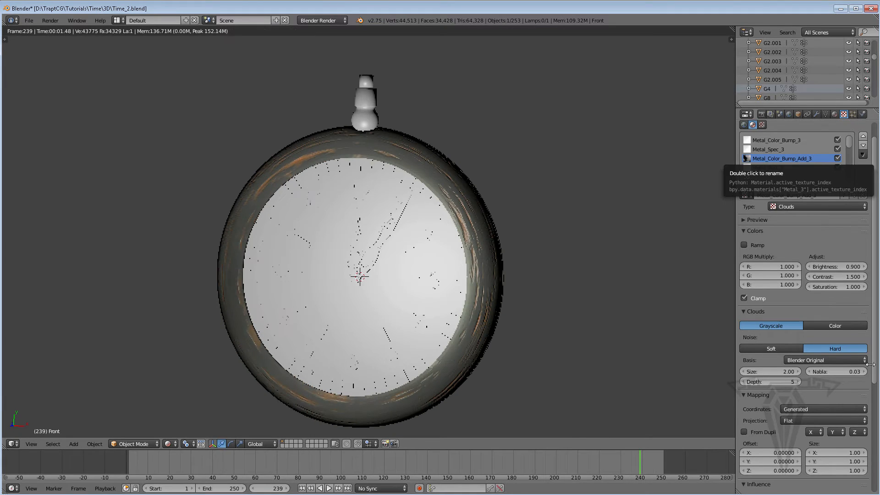
Map the Metal_Color_Bump_Add_3 texture with Object coordinates, using Front as the reference object.
click(802, 409)
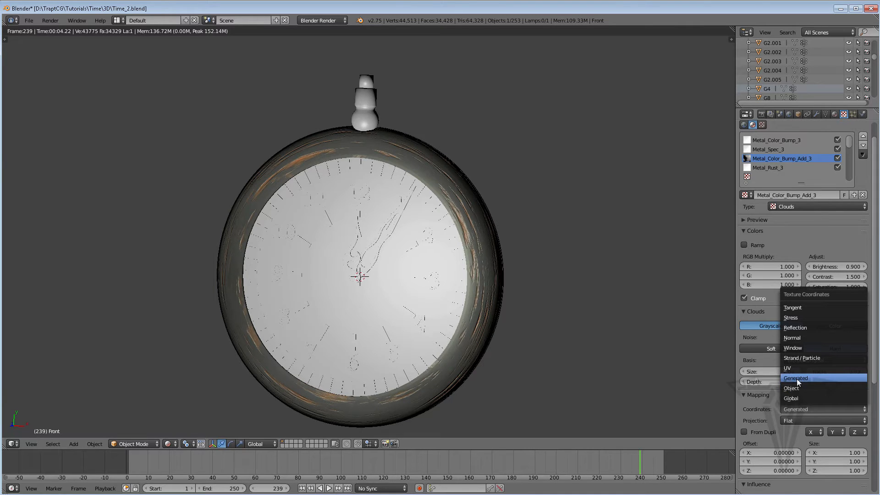
click(796, 388)
click(785, 421)
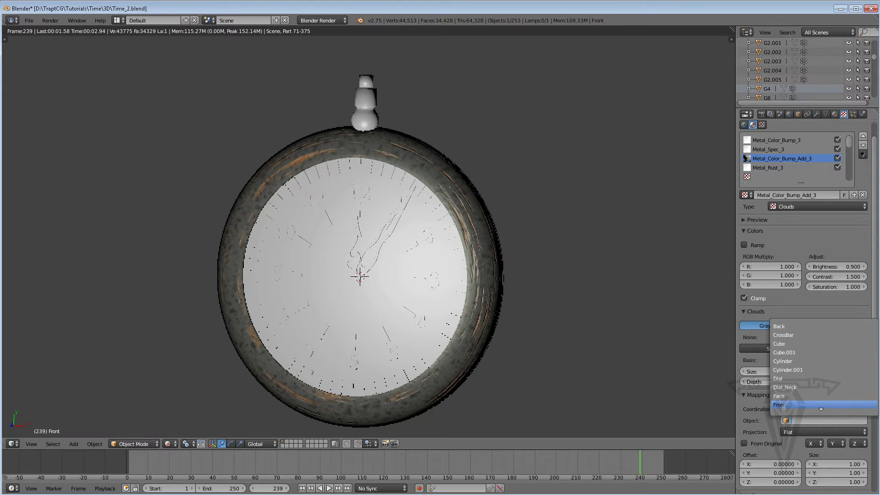
click(784, 405)
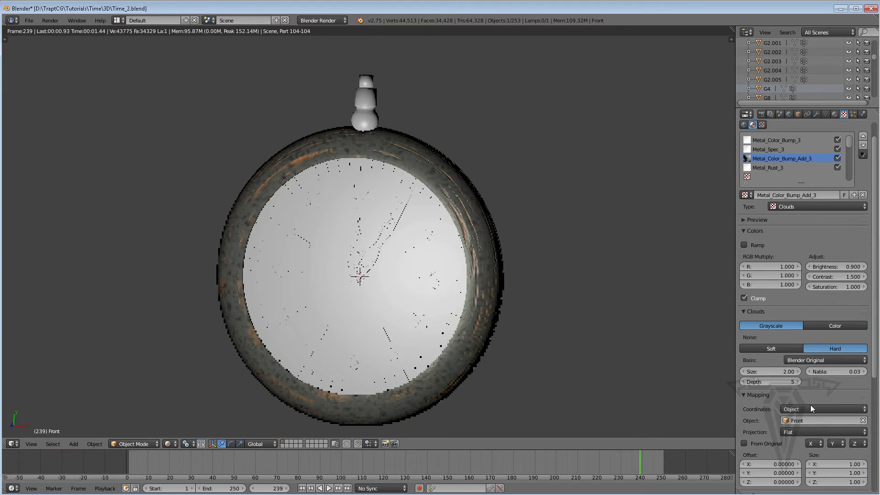
Try a cloud size of 10 for the Metal_Color_Bump_Add_3 texture.
click(782, 371)
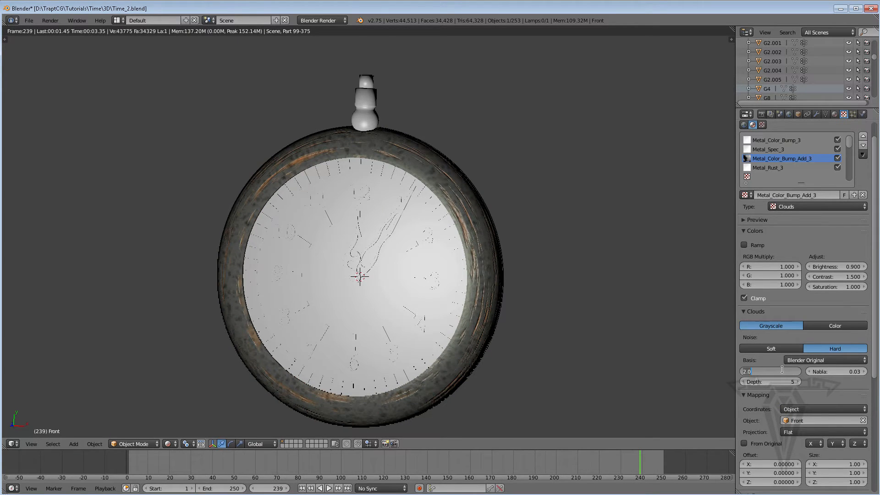
text(10)
key(Return)
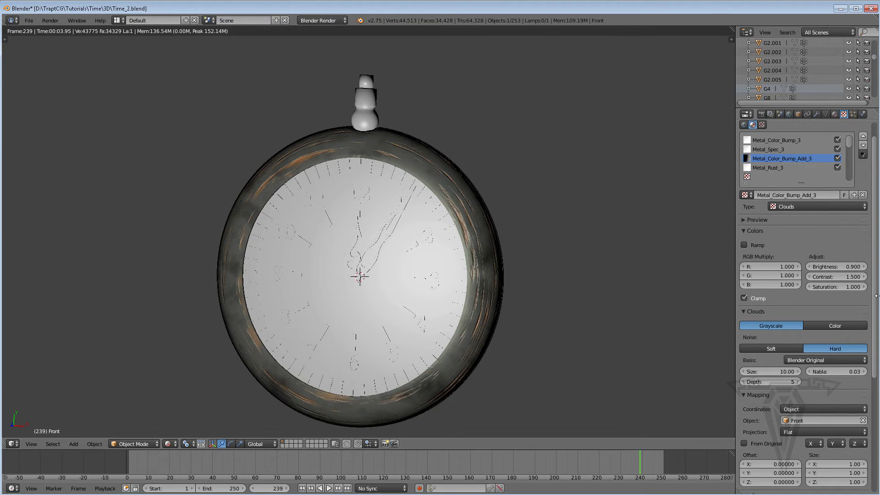
Set the Metal_Color_Bump_Add_3 cloud size to 15.
scroll(877, 316, down, 1)
mouse_move(877, 316)
mouse_down()
mouse_move(875, 362)
mouse_move(874, 293)
mouse_move(875, 305)
mouse_up()
click(782, 351)
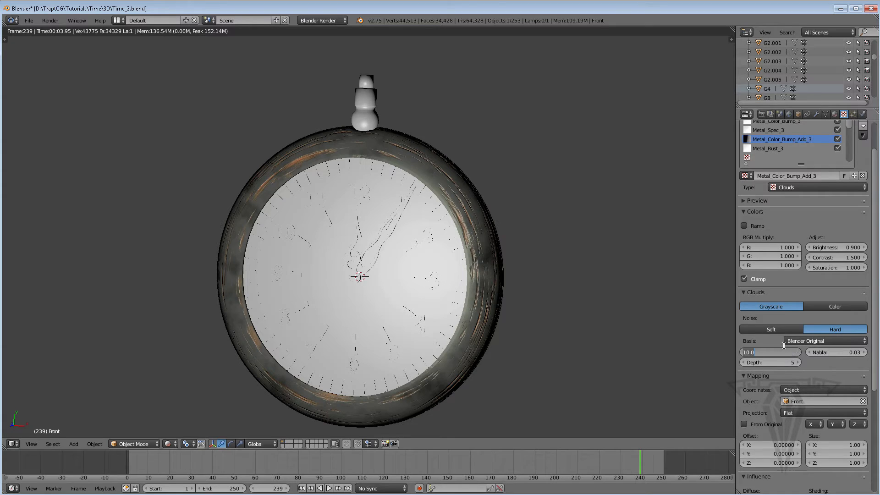
text(15)
key(Return)
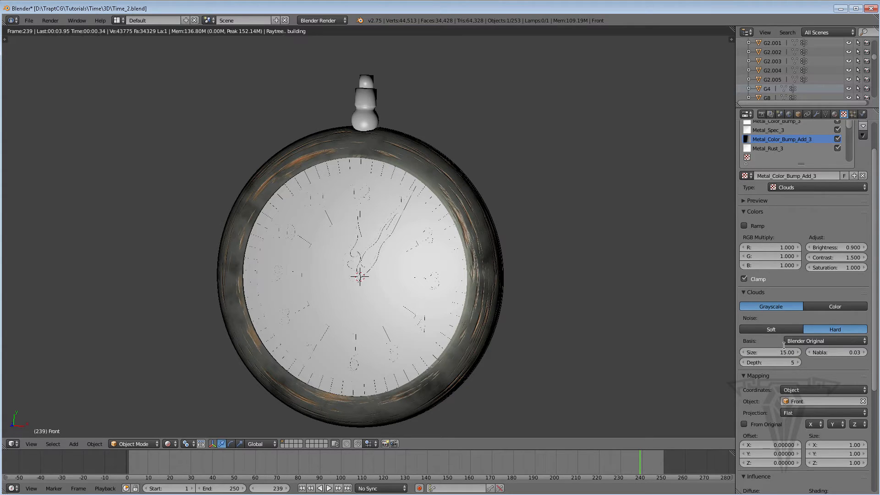
Lower the Metal_Color_Bump_Add_3 texture's brightness to 0.8.
click(855, 247)
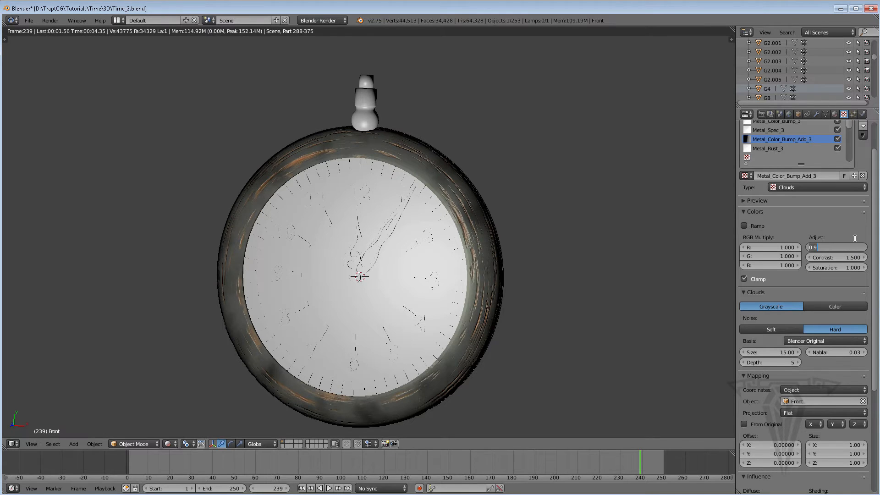
key(BackSpace)
text(.8)
key(Return)
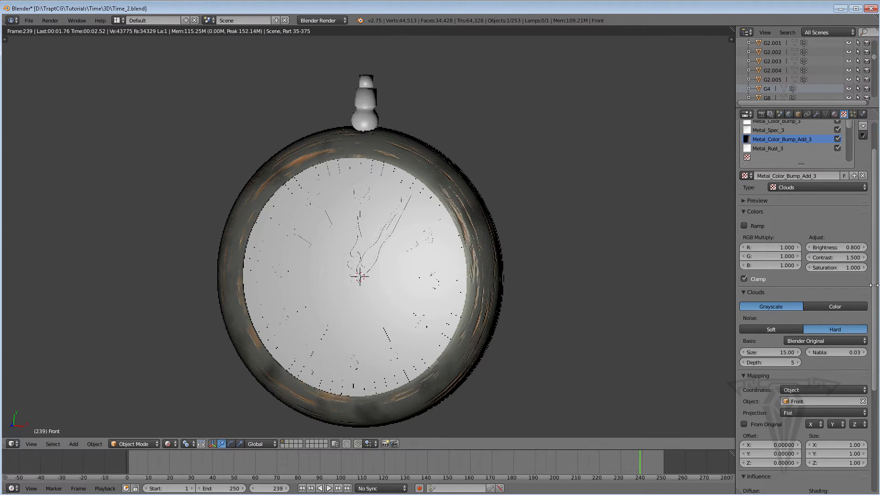
Try a diffuse color influence of 0.5 for the Metal_Color_Bump_Add_3 texture.
drag(877, 326, 872, 378)
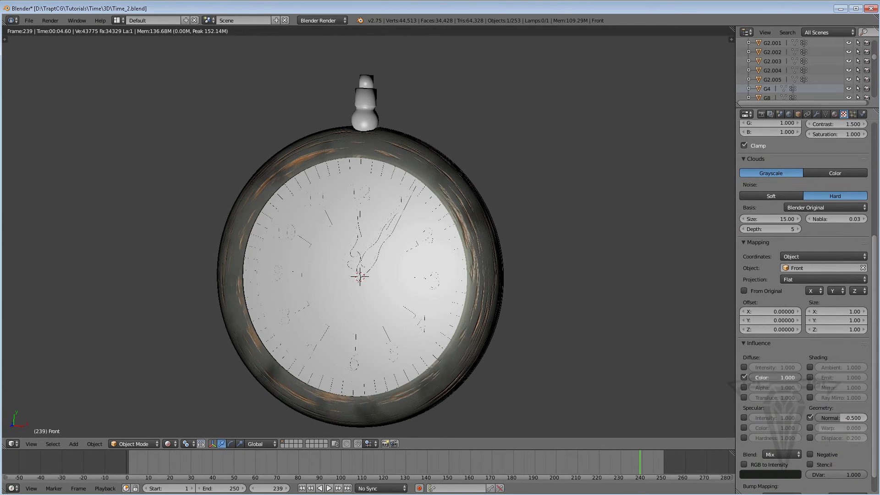
click(795, 378)
key(BackSpace)
text(0.5)
key(Return)
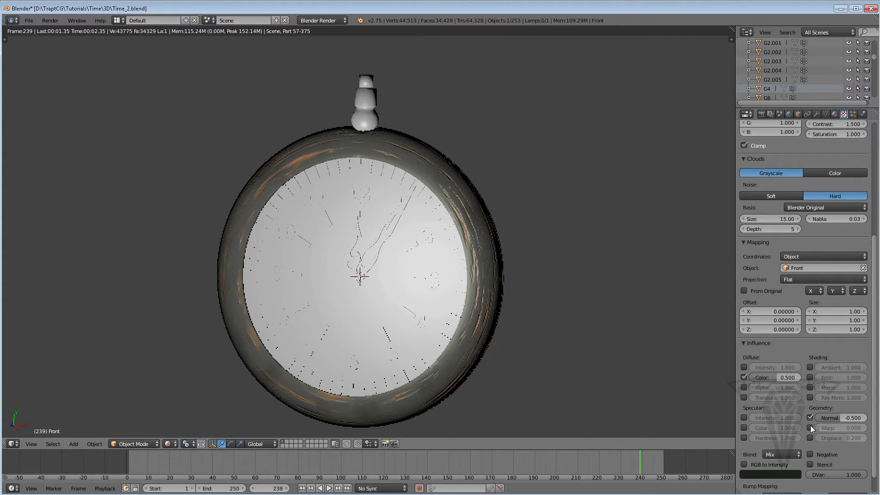
Set the diffuse color influence of Metal_Color_Bump_Add_3 to 0.8.
click(784, 377)
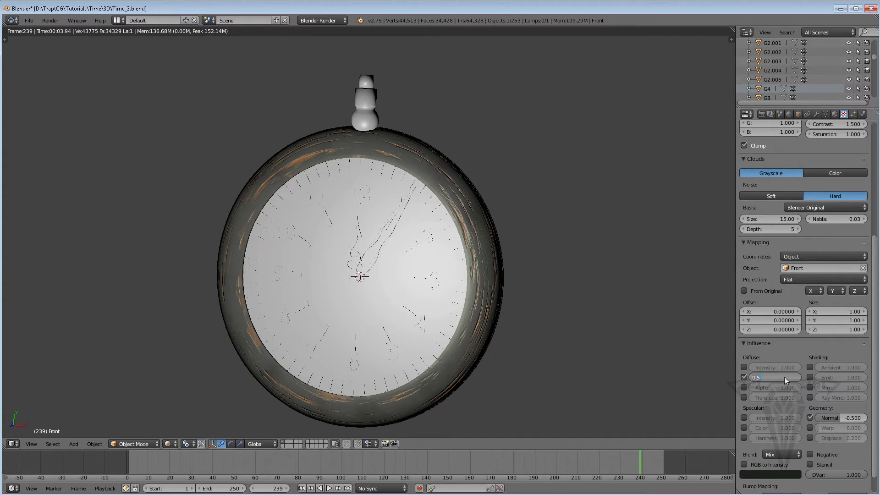
text(0.8)
key(Return)
scroll(875, 227, up, 2)
scroll(876, 227, up, 2)
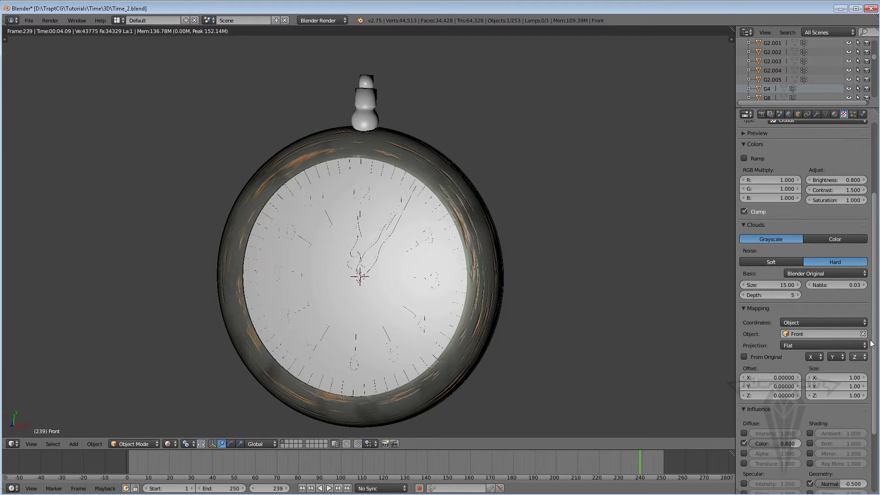
scroll(876, 316, up, 6)
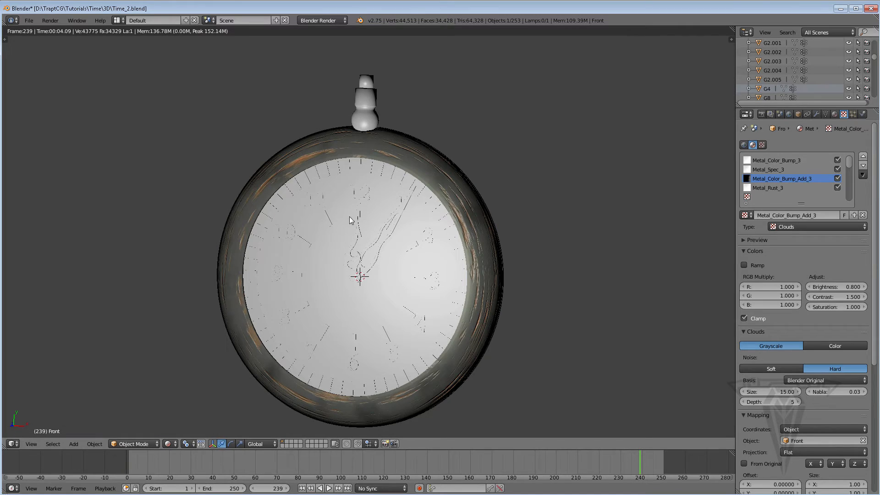
Switch the viewport to solid shading and select the watch's Face object.
click(169, 444)
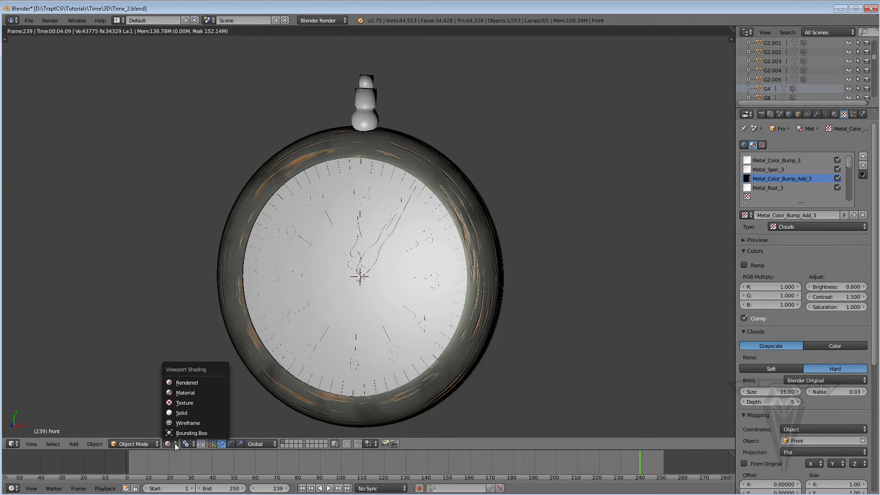
click(181, 413)
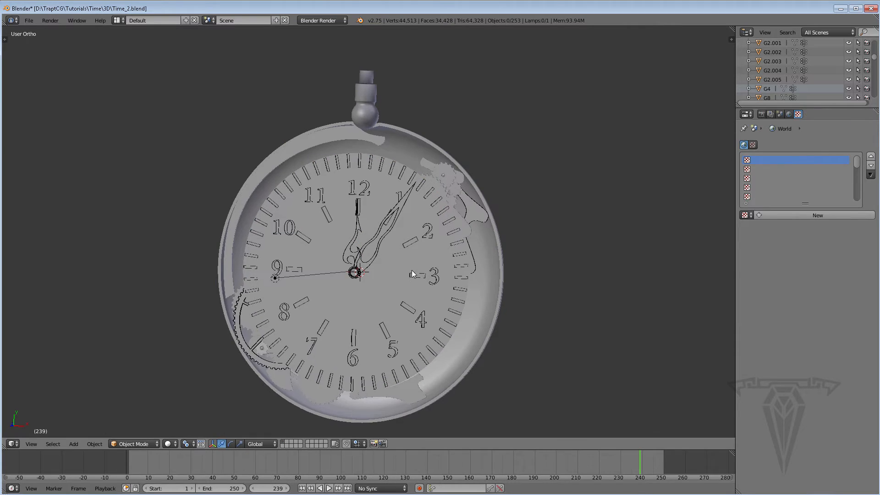
right_click(387, 256)
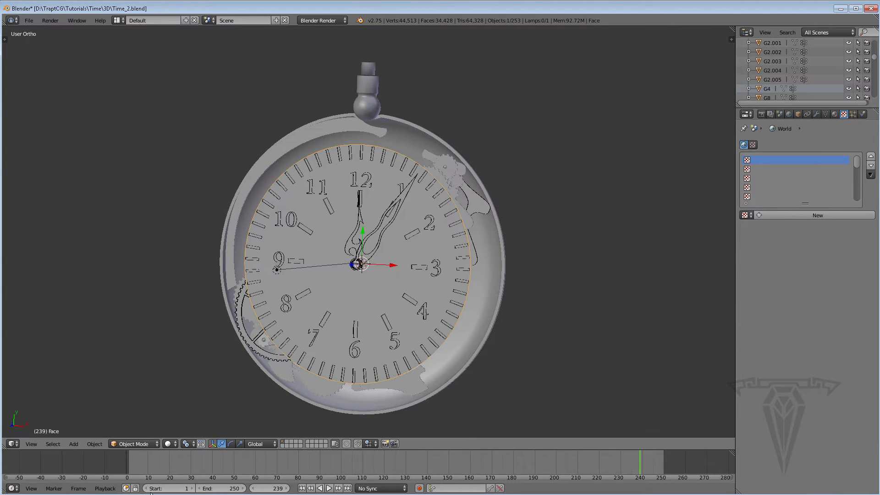
Look at the old pocket watch reference images in the browser, and return to Blender.
key(alt+Tab)
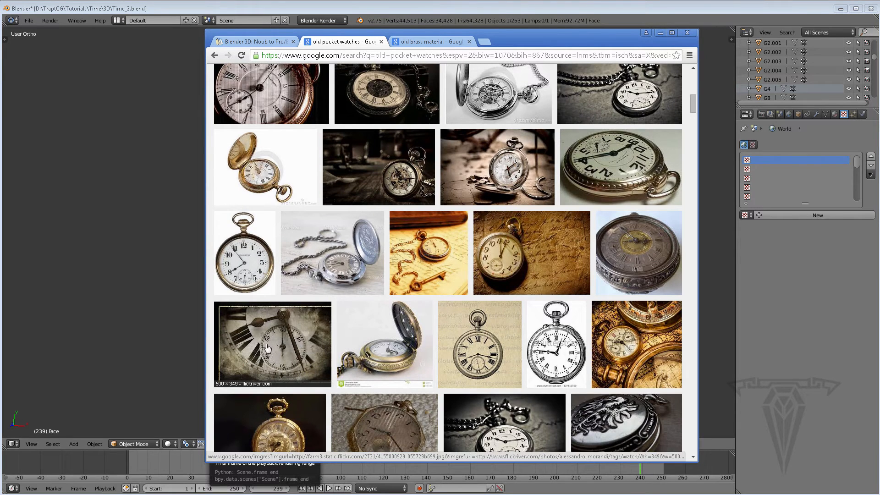
click(660, 33)
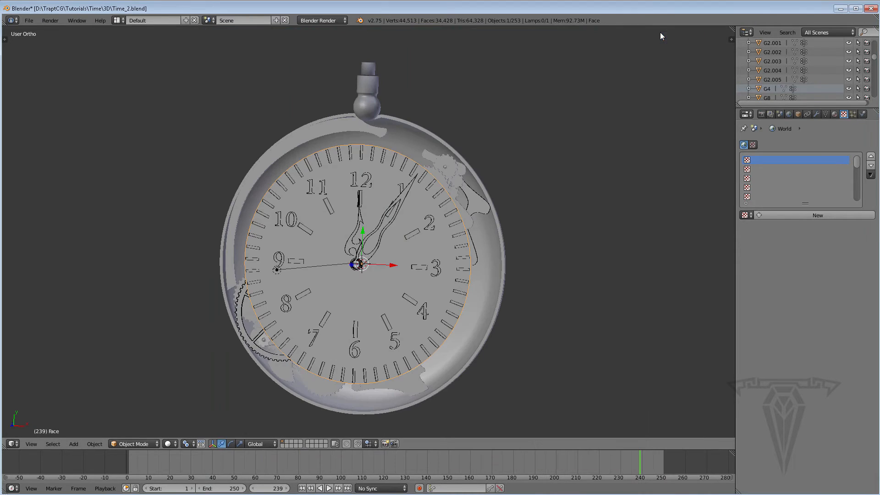
scroll(391, 251, up, 2)
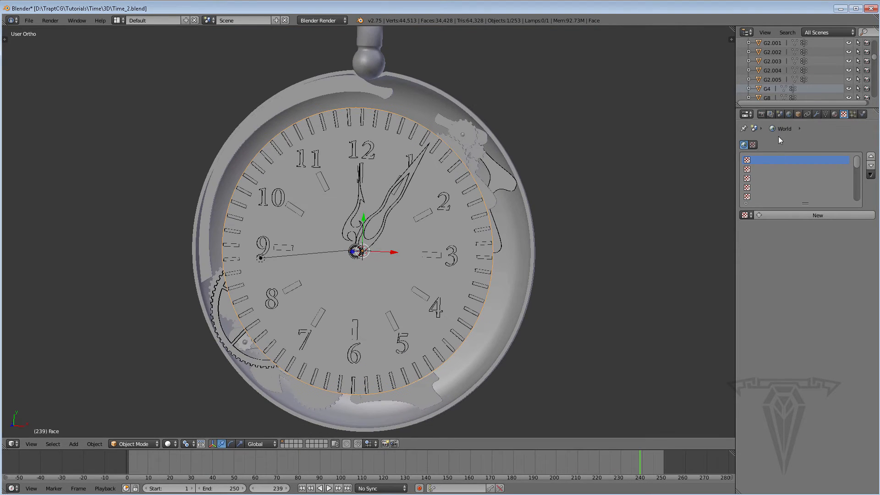
Create a new material for the Face object and name it Face_Metal.
click(835, 115)
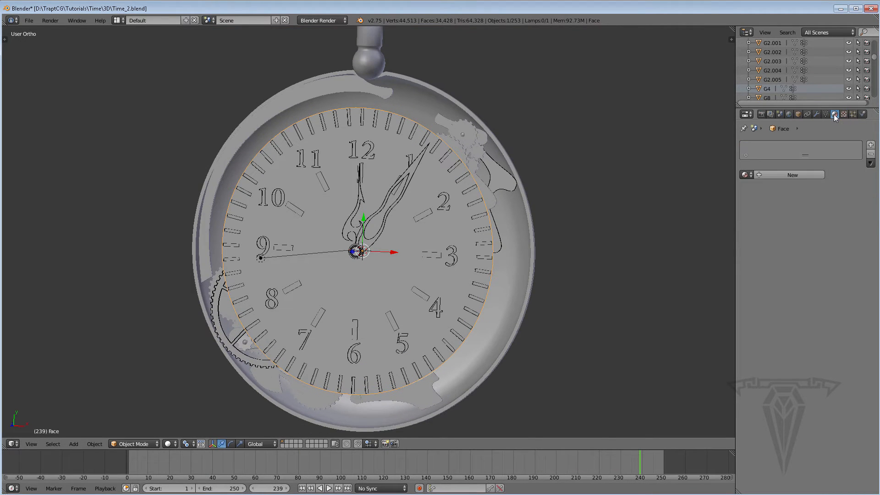
click(775, 174)
click(764, 174)
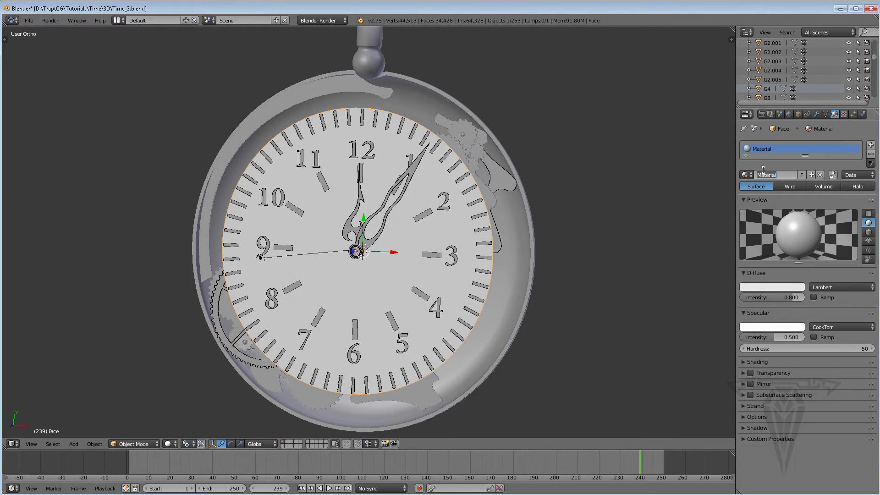
text(Face_Metal)
key(Return)
Set the Face_Metal diffuse color to a mid grey of 0.477 RGB and its specular intensity to 0.
click(782, 286)
drag(800, 175, 802, 185)
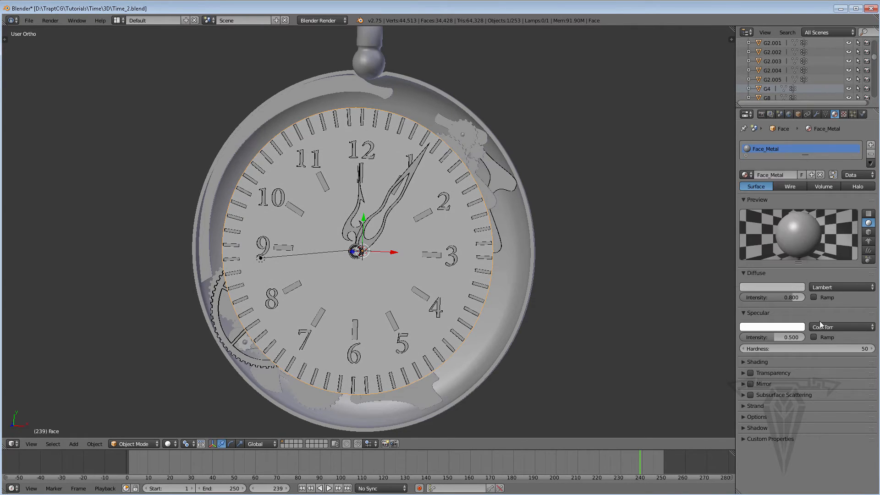
drag(768, 337, 747, 337)
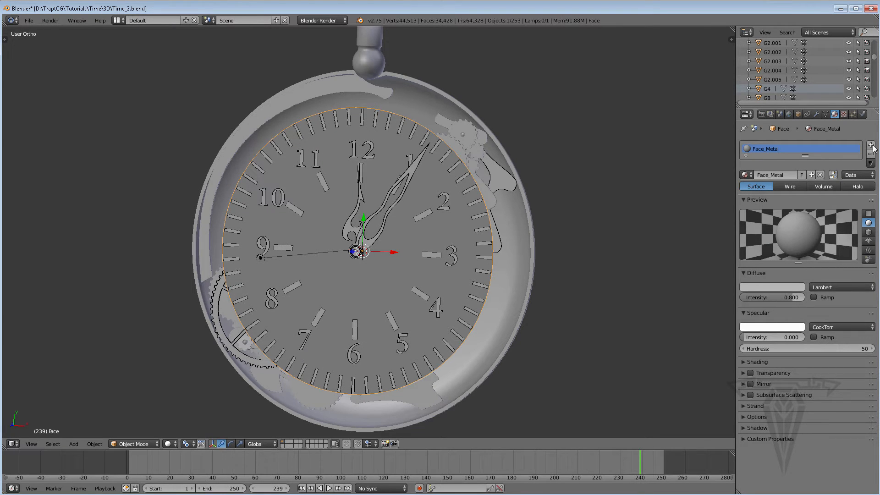
Add a new texture to Face_Metal and set its type to Clouds.
click(844, 114)
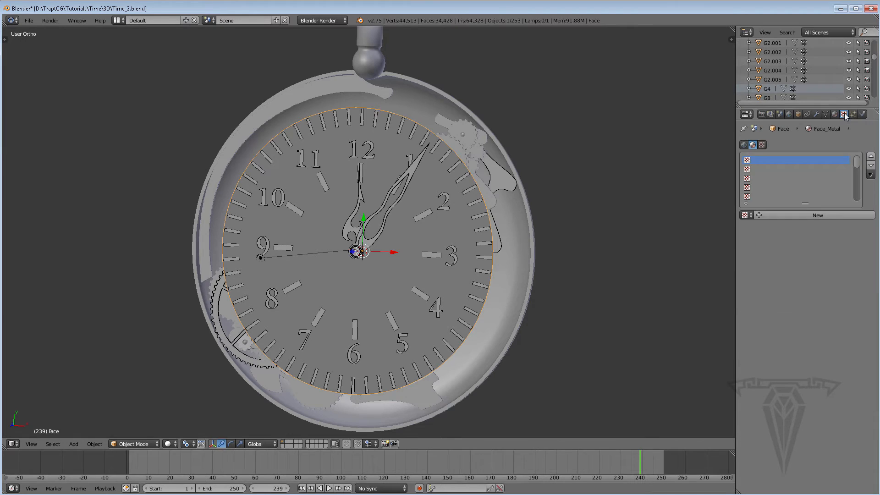
click(779, 216)
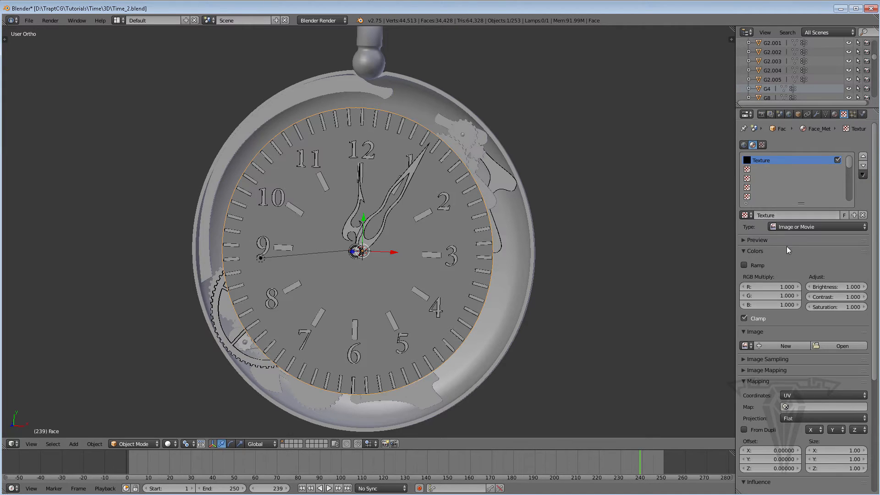
click(793, 227)
click(788, 196)
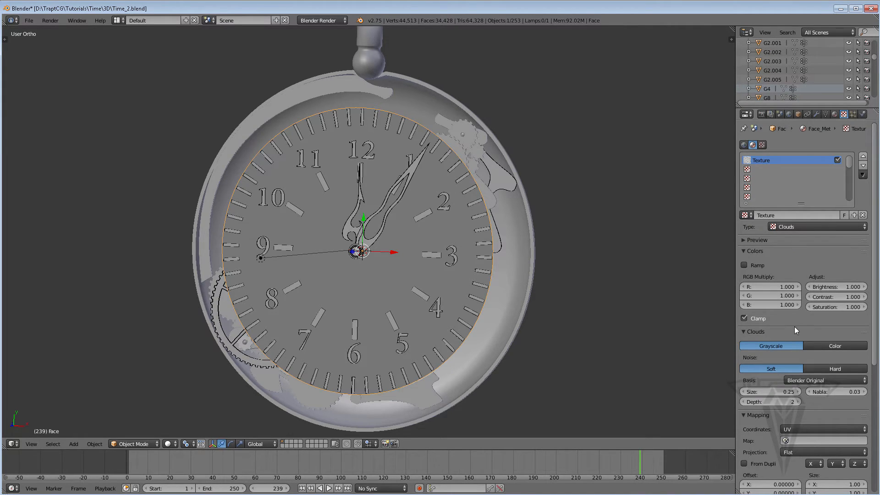
Map the clouds texture with Object coordinates, using Face as the reference object.
click(793, 431)
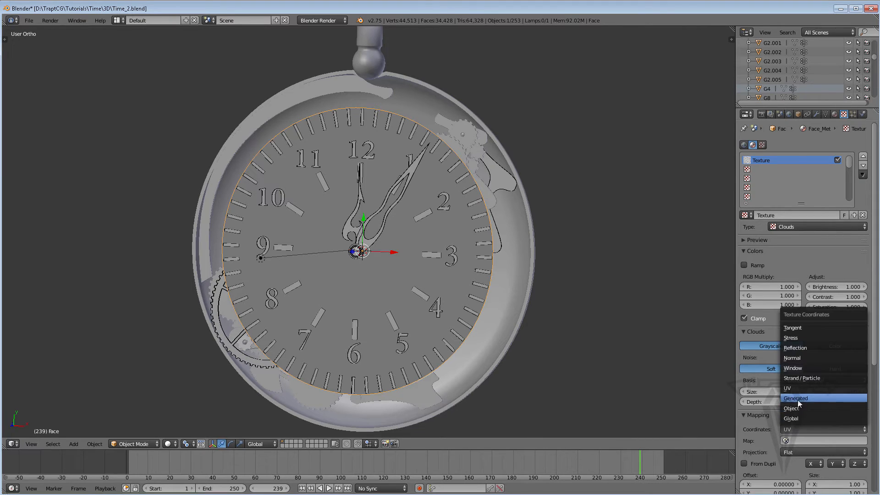
click(798, 408)
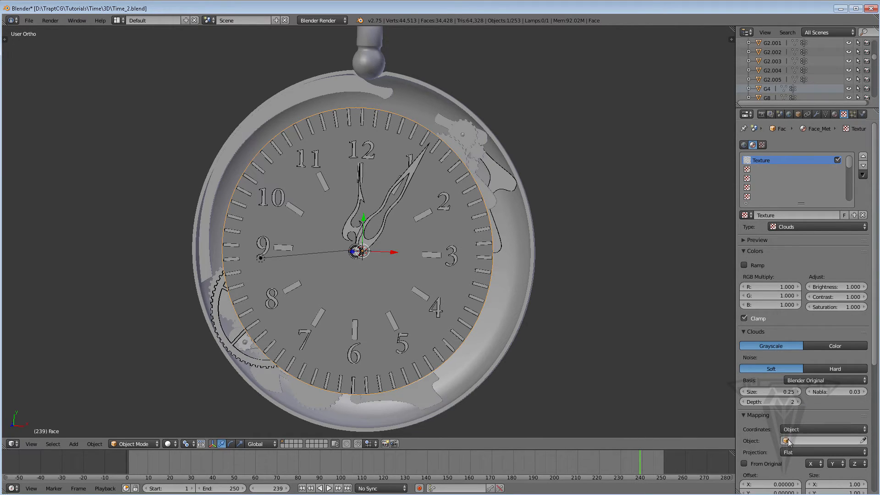
click(787, 440)
click(779, 416)
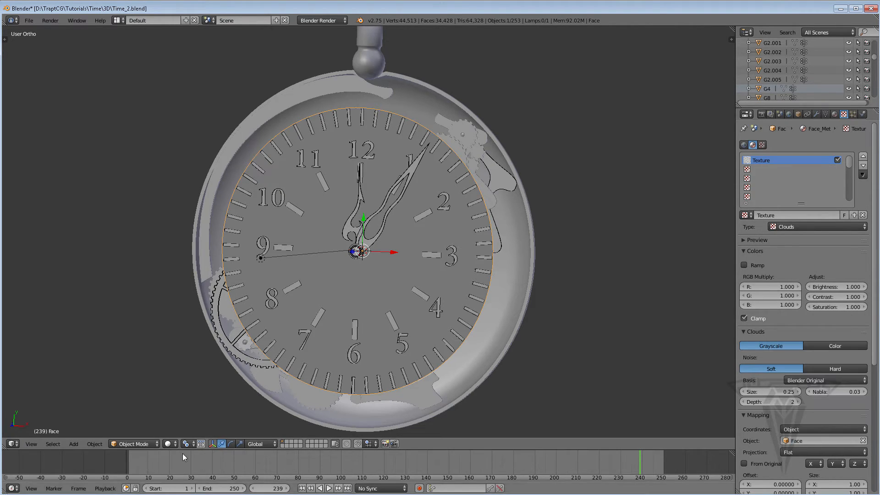
Switch the viewport to rendered shading and set the cloud size to 20.
click(170, 445)
click(183, 380)
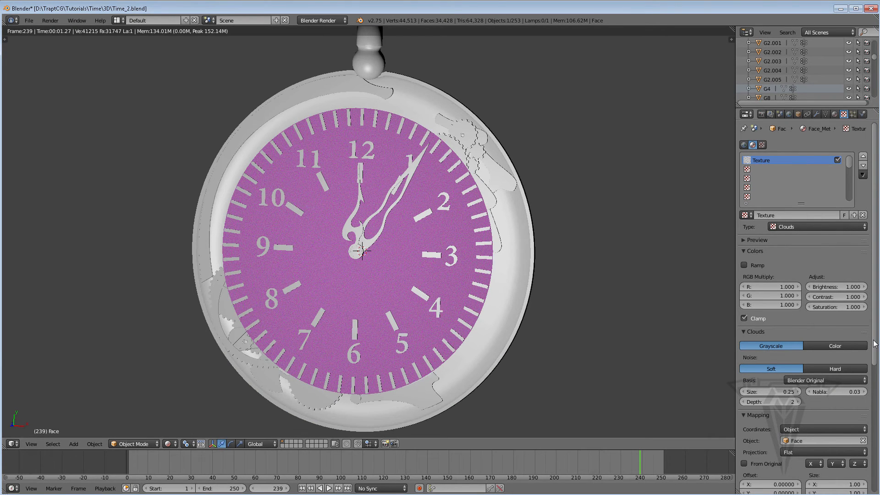
scroll(768, 351, down, 3)
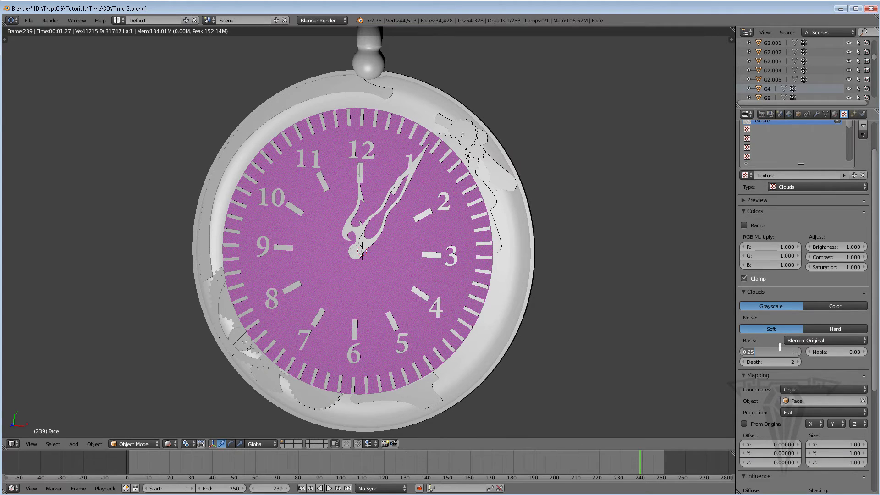
text(20)
key(Return)
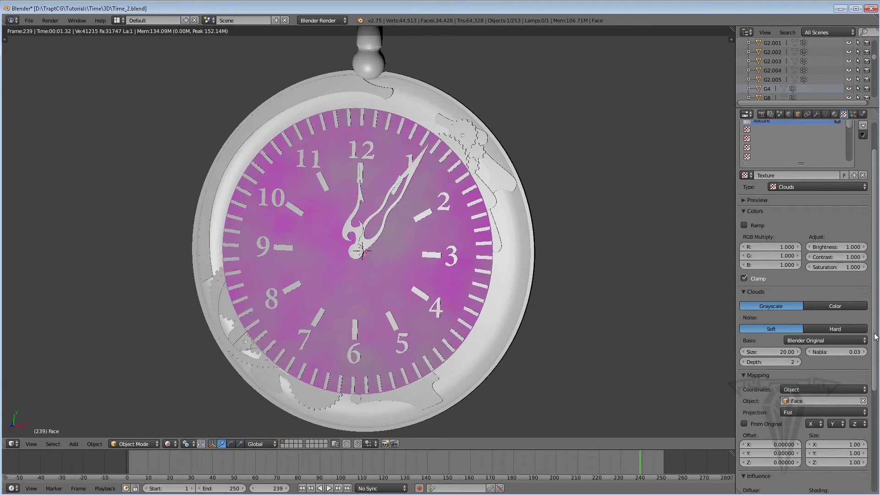
Change the clouds texture's influence color from magenta to near-black, about R 0.010, G 0.010, B 0.011.
drag(875, 337, 873, 415)
click(785, 488)
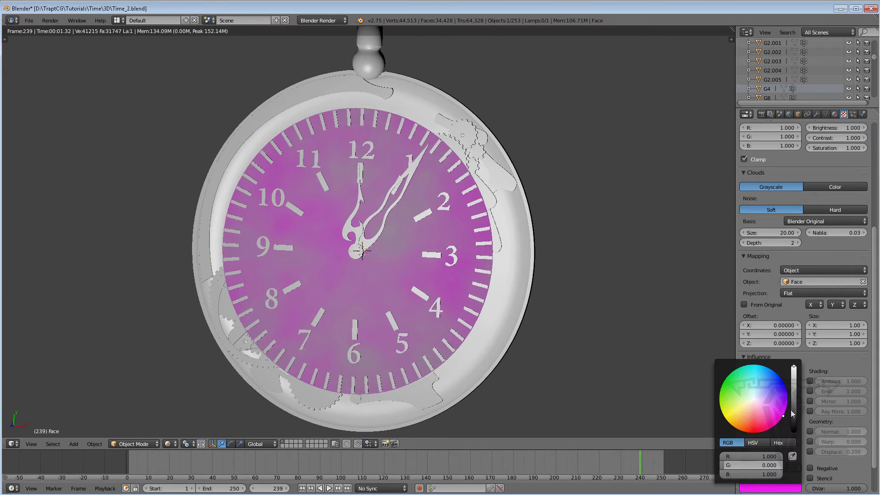
click(755, 398)
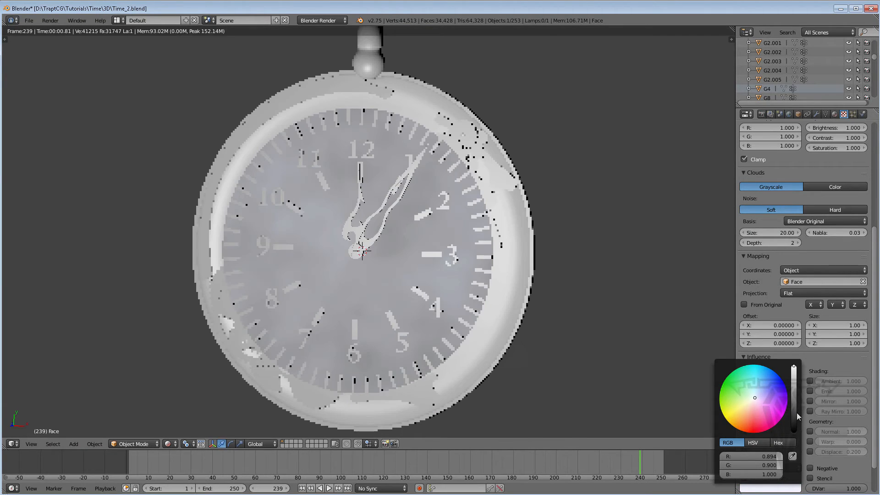
click(794, 416)
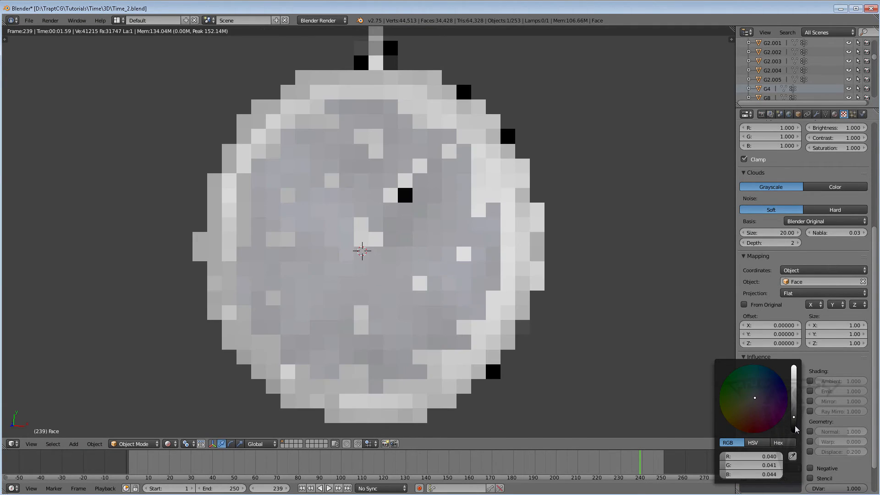
click(795, 426)
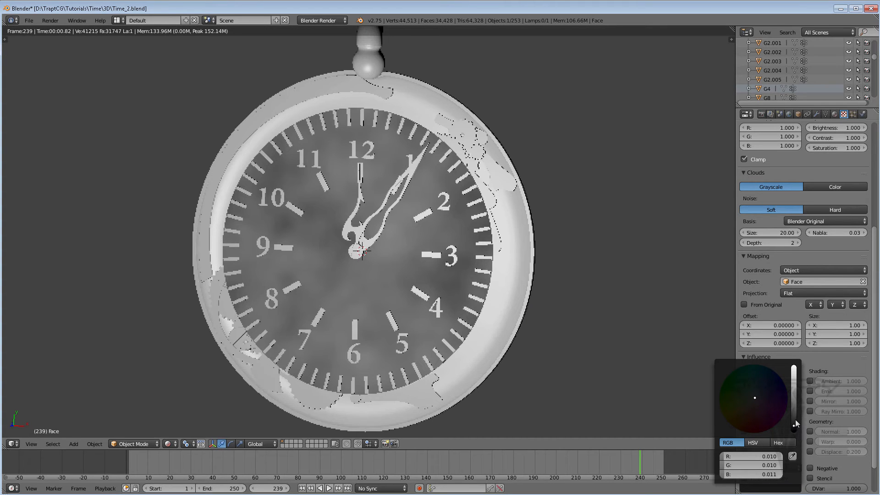
Darken the Face_Metal material's diffuse color slightly.
drag(874, 308, 876, 327)
scroll(851, 138, up, 5)
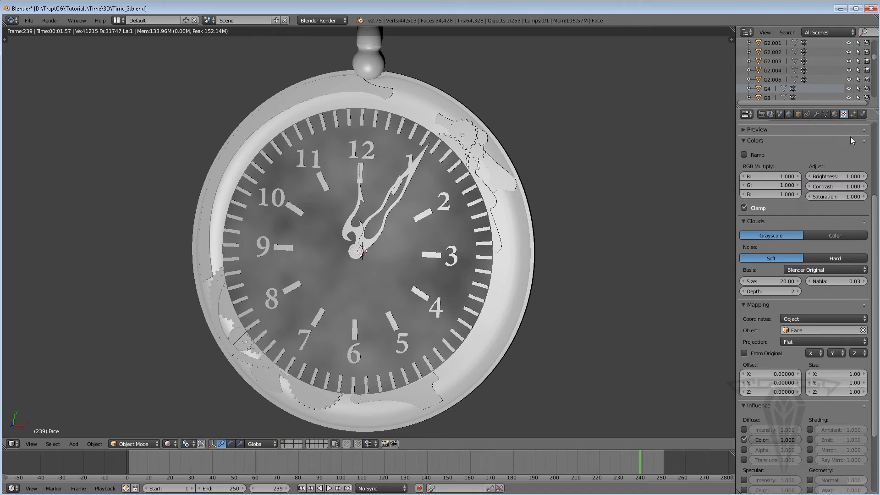
click(834, 115)
click(792, 287)
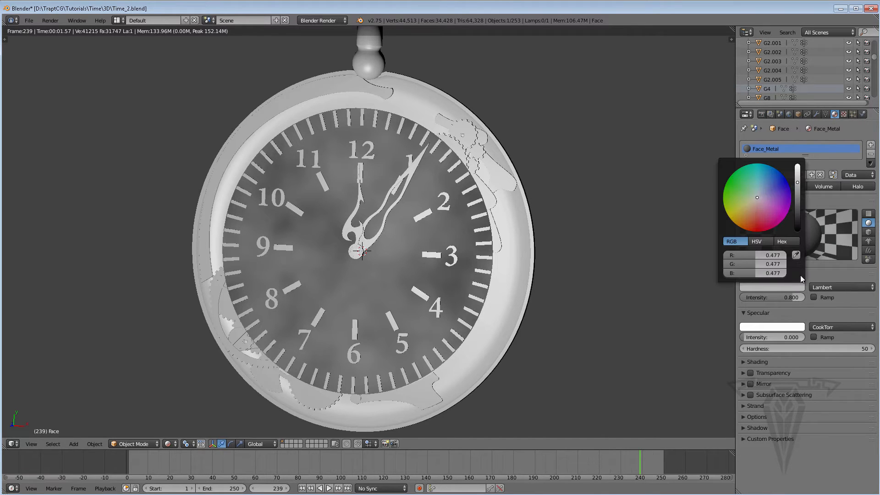
drag(797, 183, 797, 186)
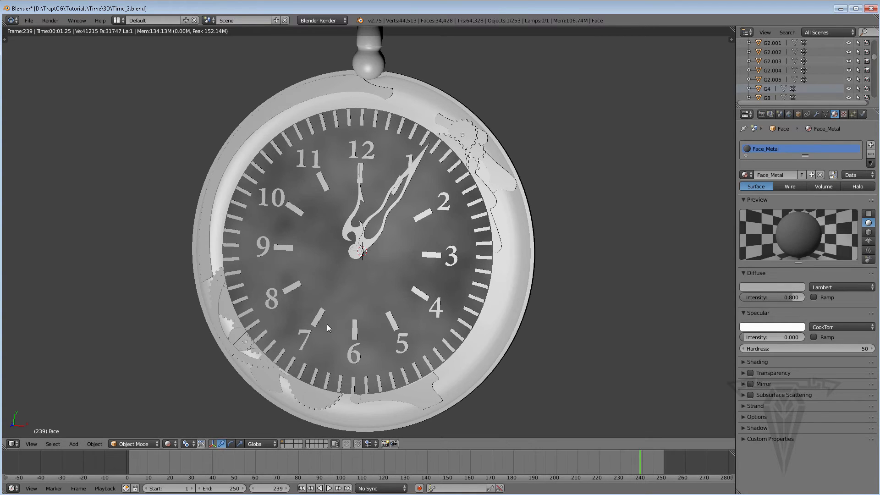
Set the face's clouds texture depth to 5 and its noise basis to Voronoi F4.
click(844, 114)
scroll(856, 151, down, 5)
click(787, 291)
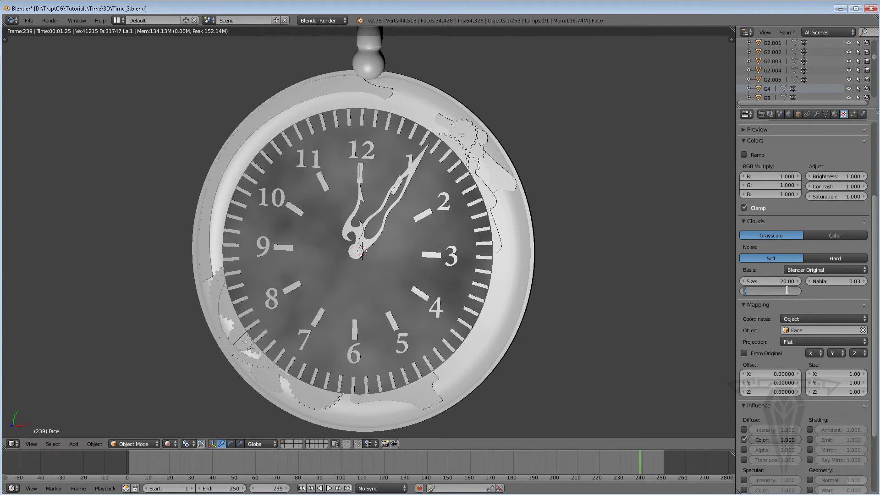
key(Return)
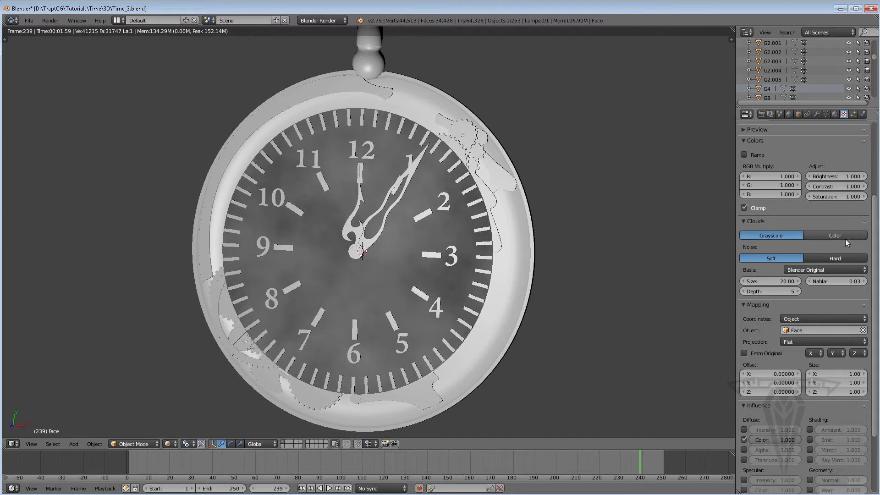
click(821, 270)
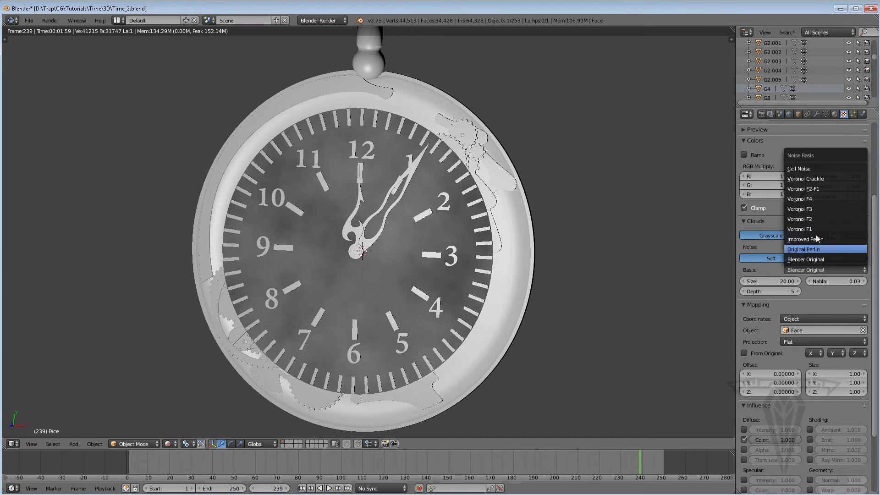
click(808, 200)
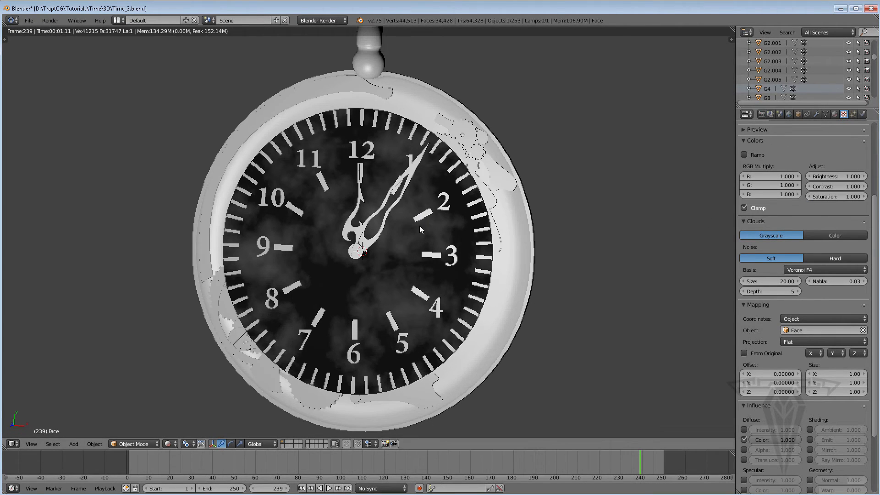
Raise the face's clouds texture contrast to 1.5.
click(837, 185)
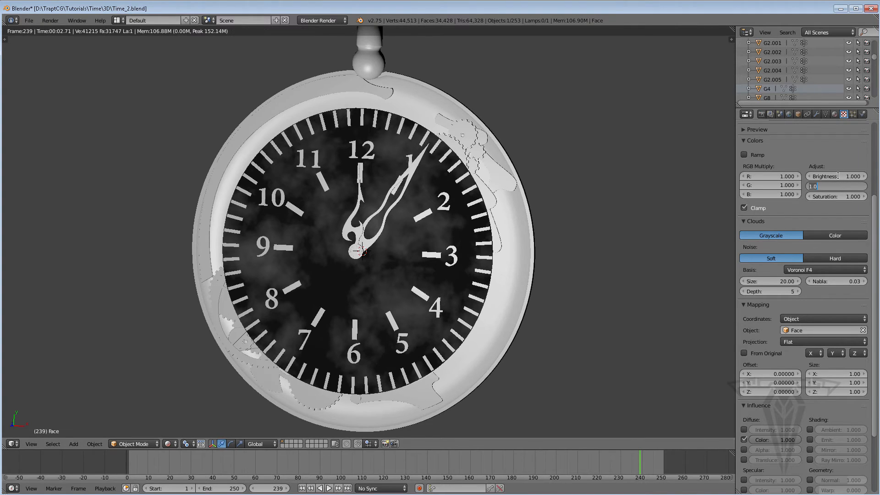
text(1.5)
key(Return)
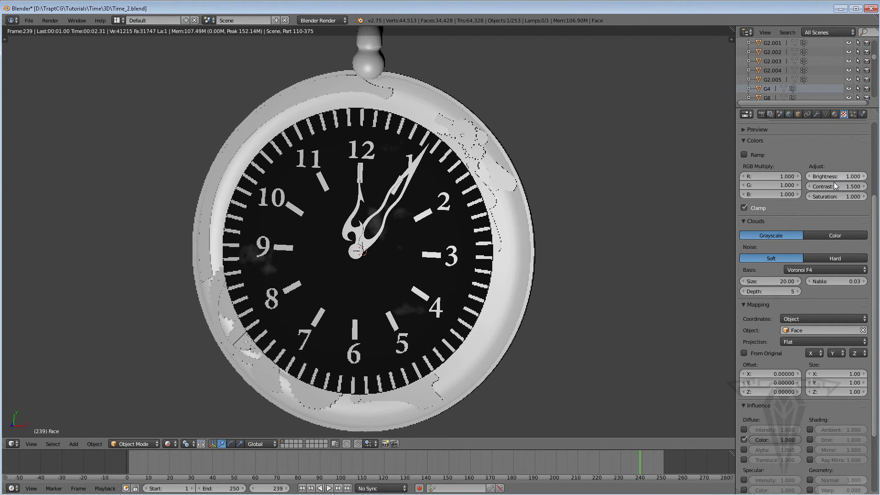
Try the Negative option on the clouds texture's influence, and turn it off again.
scroll(821, 412, down, 5)
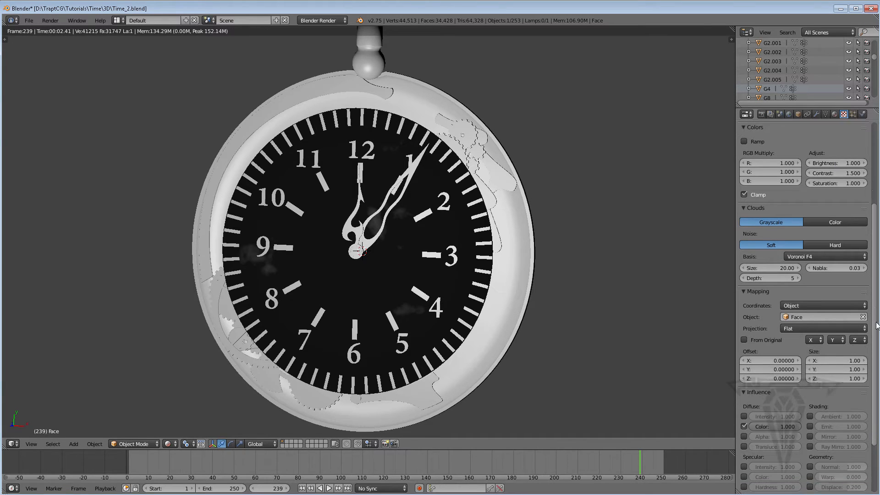
click(810, 431)
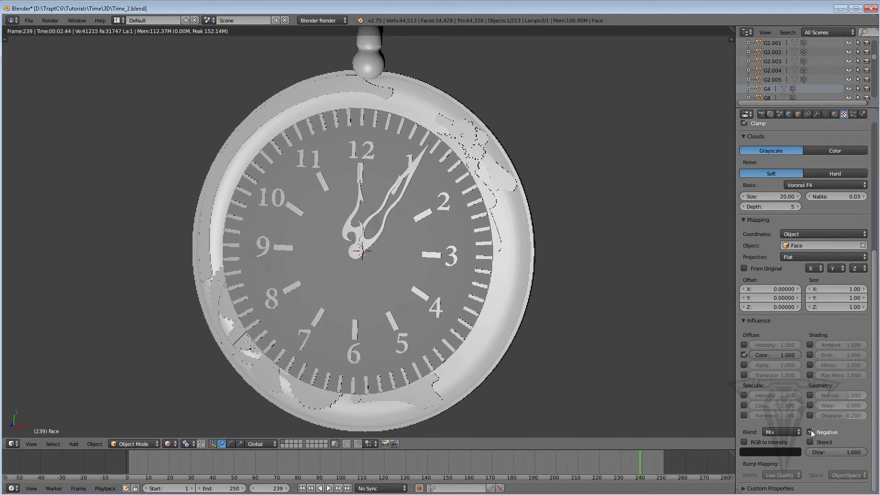
click(810, 432)
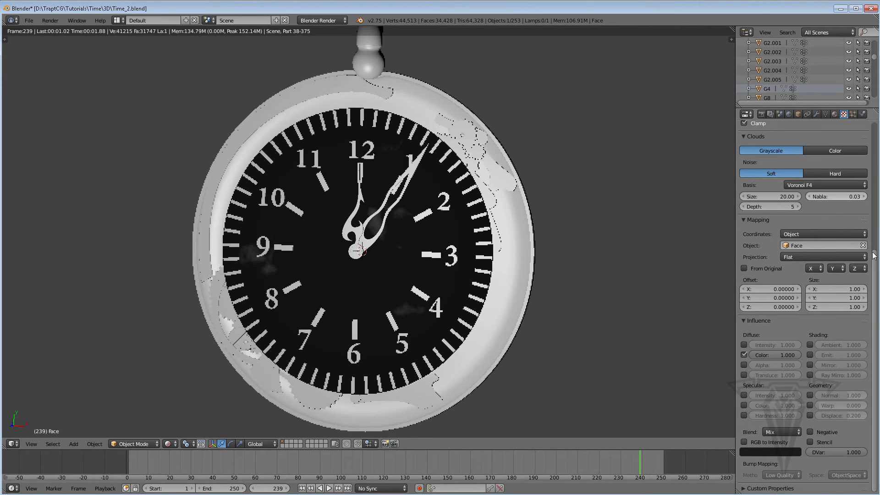
Lower the face's clouds texture contrast to 0.5 and darken the Face_Metal diffuse color to RGB 0.022.
scroll(874, 223, up, 10)
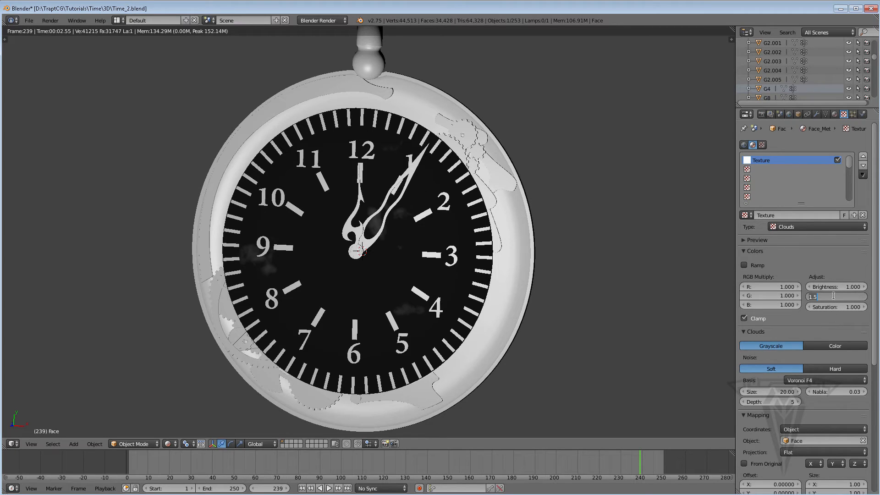
key(Return)
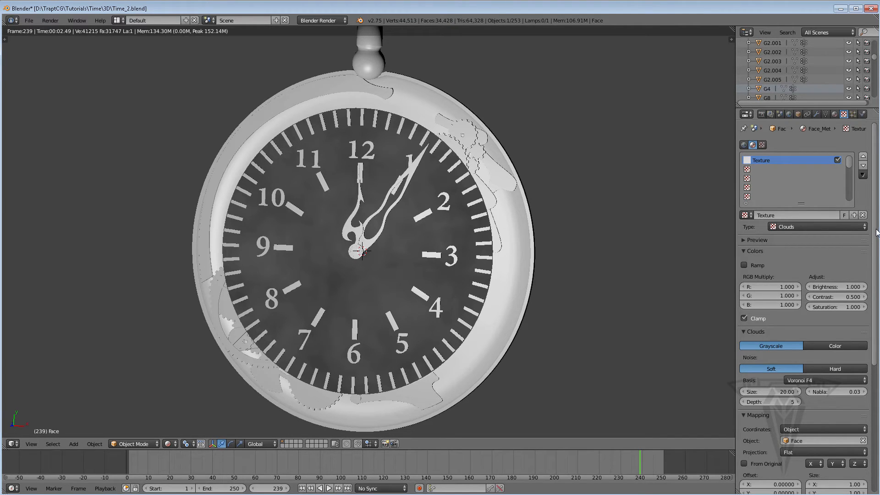
click(835, 115)
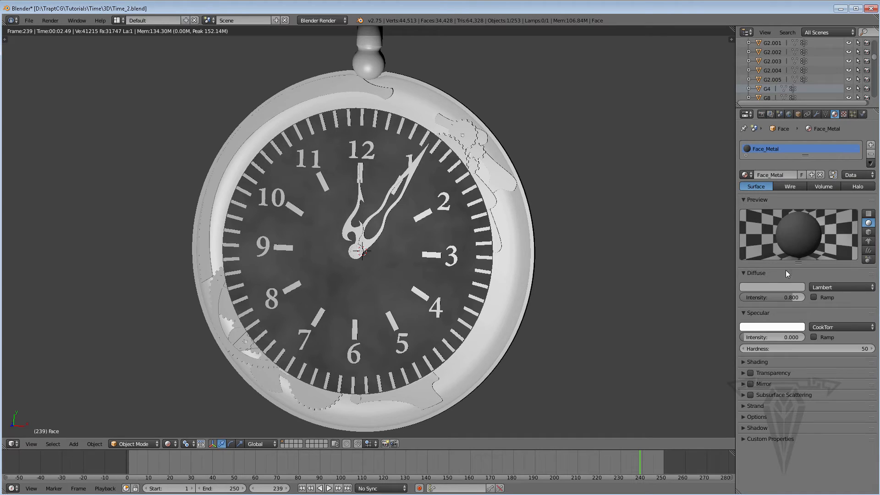
click(788, 287)
drag(797, 215, 798, 221)
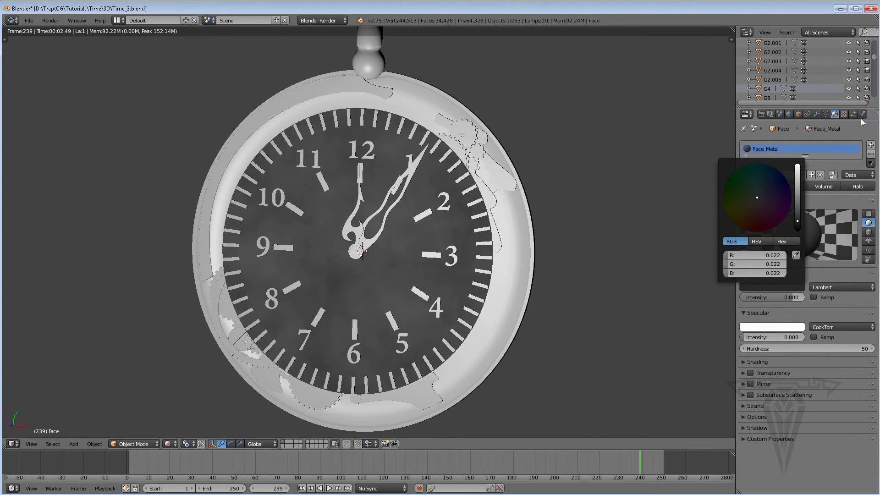
Change the clouds texture's influence color to a light lavender grey.
click(844, 114)
drag(876, 206, 874, 348)
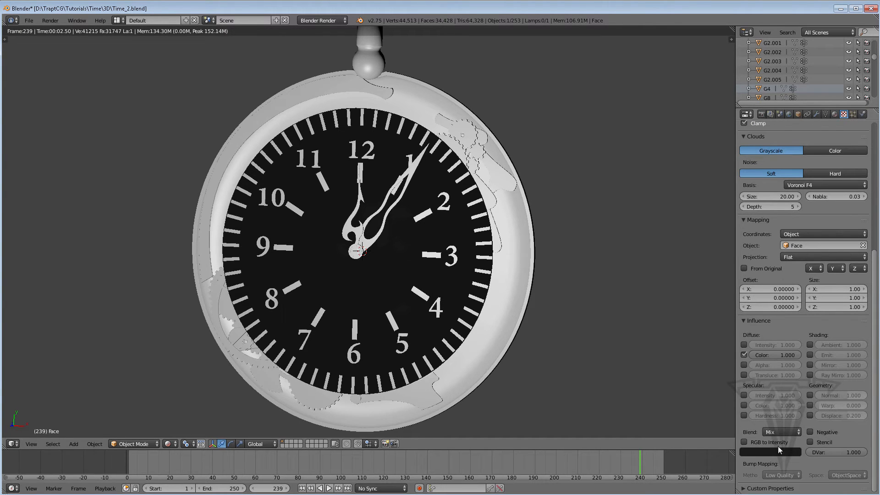
click(779, 450)
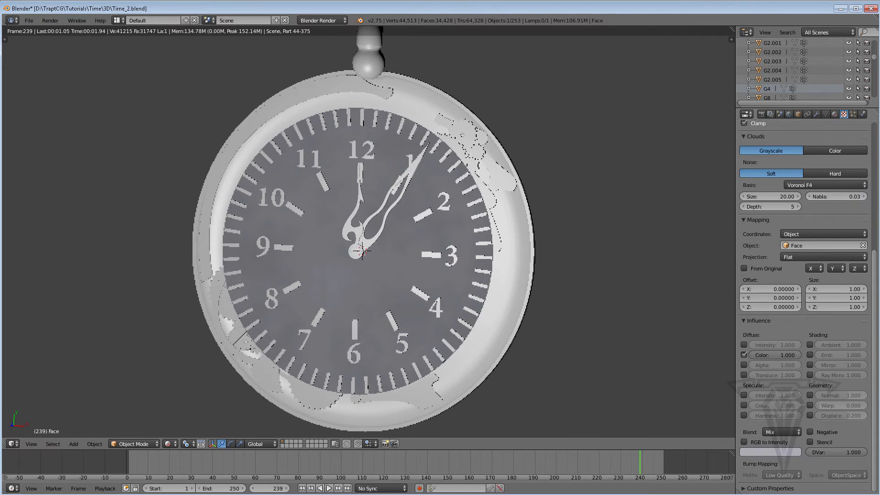
Set the clouds texture's contrast to 1.5 and its brightness to 0.8.
scroll(846, 193, up, 5)
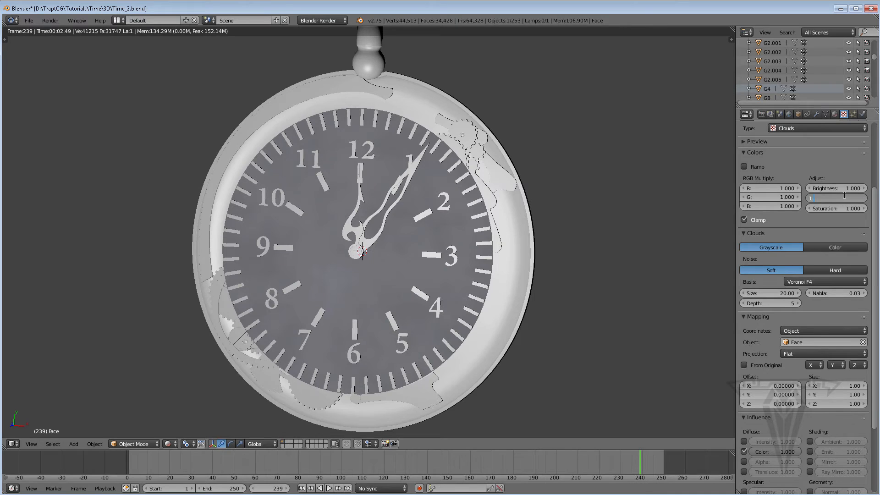
text(5)
key(Return)
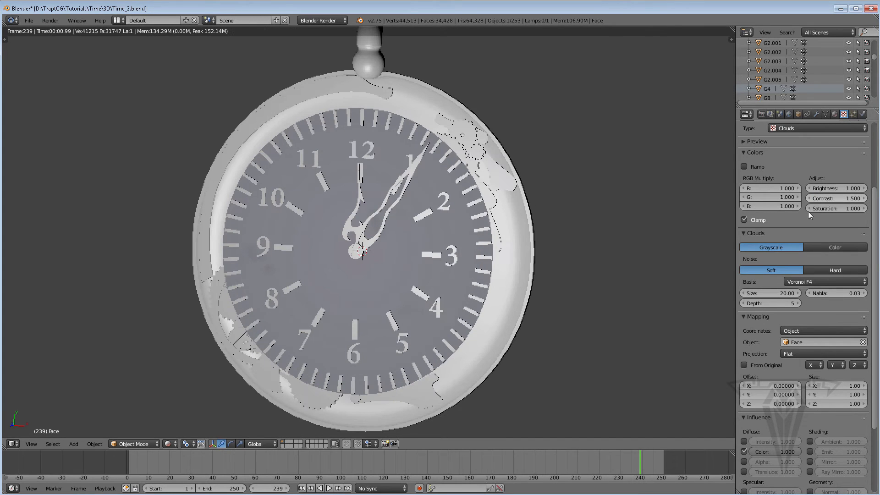
click(841, 187)
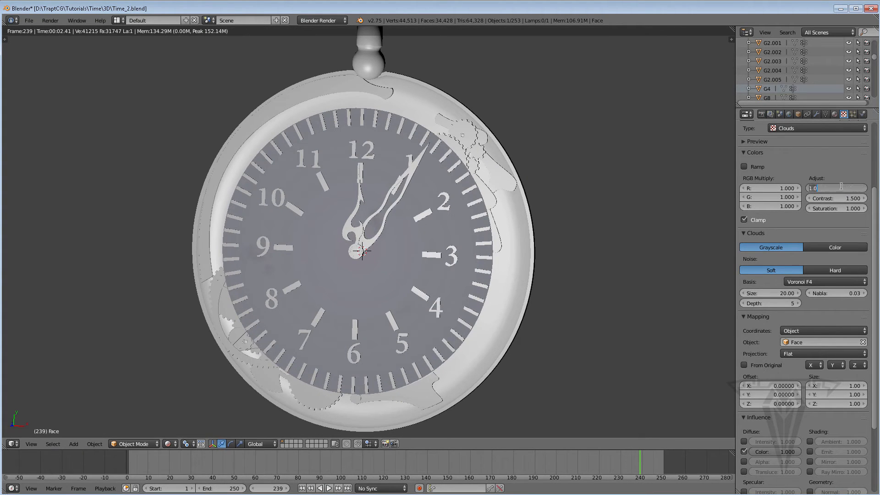
text(.8)
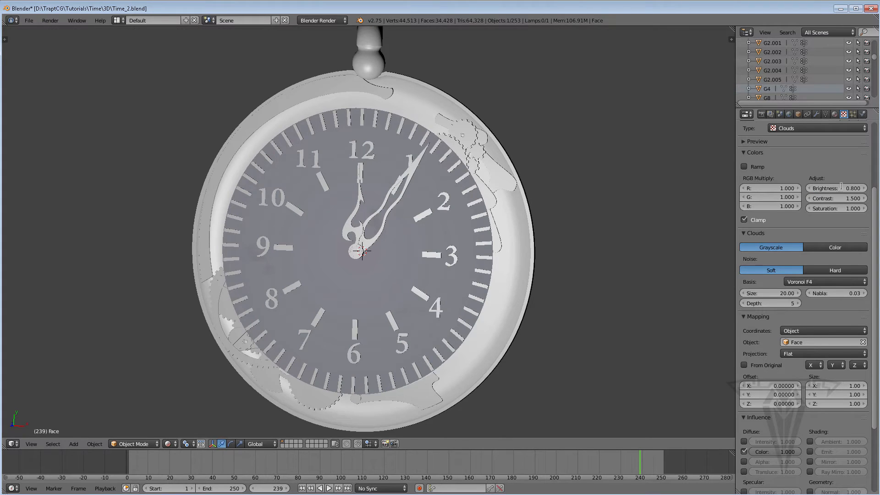
key(Return)
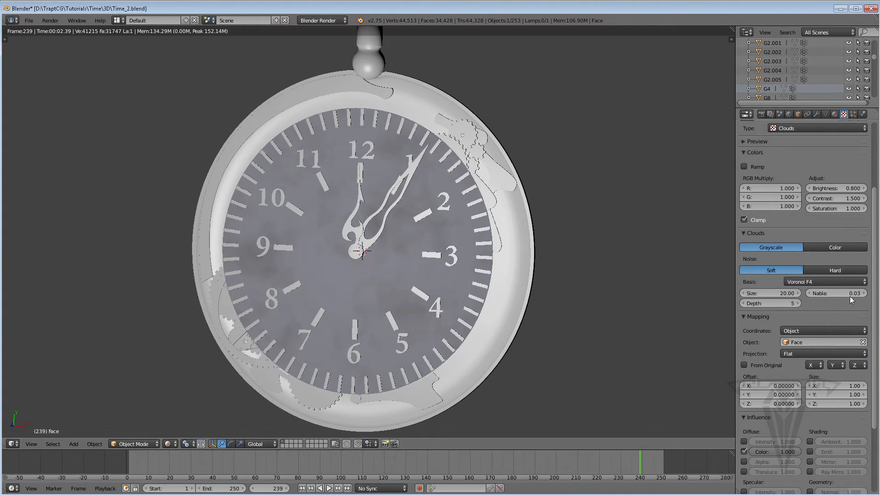
Raise the Face_Metal diffuse intensity to 1.0 and darken its diffuse color to nearly black.
drag(877, 286, 879, 362)
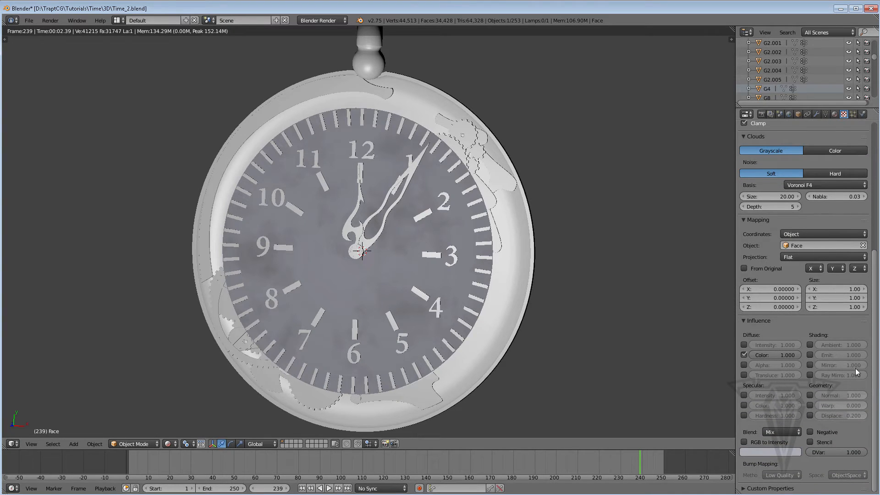
click(835, 115)
click(782, 286)
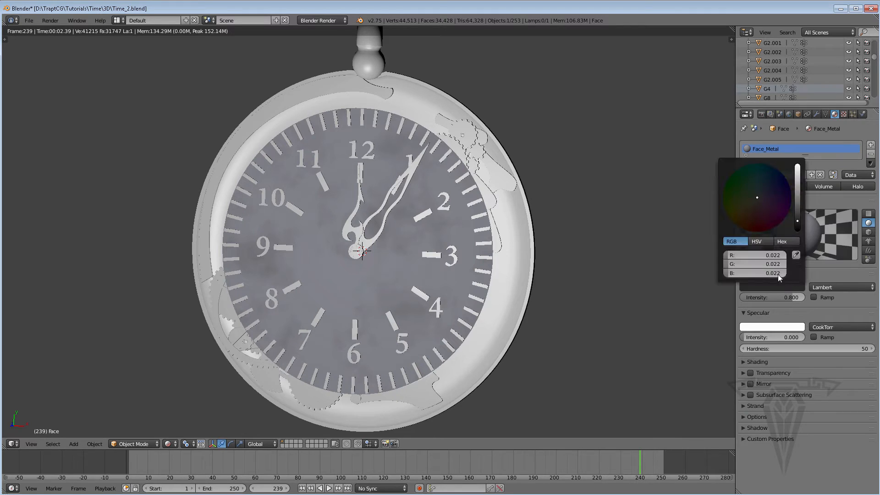
drag(789, 298, 805, 297)
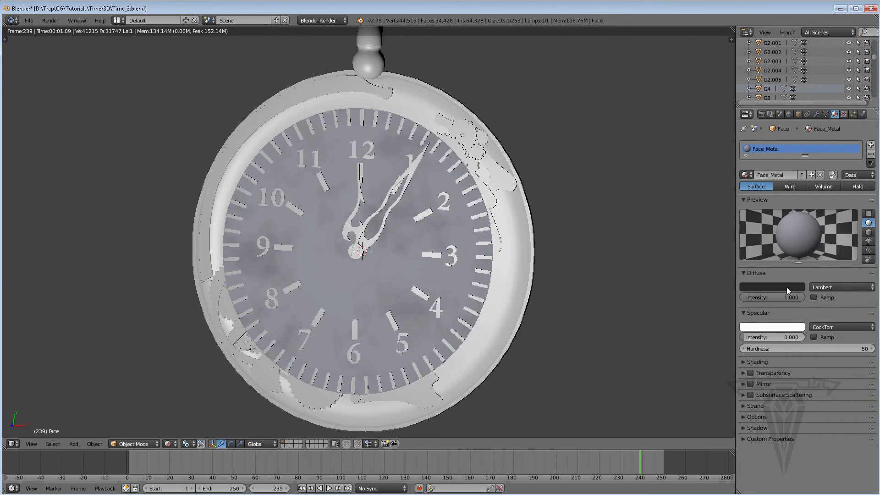
click(786, 287)
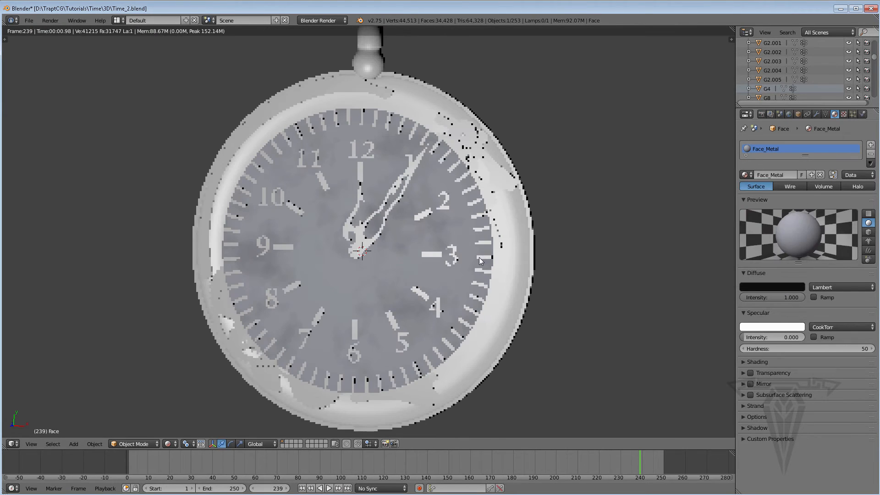
Set the face's clouds texture brightness to 0.5 and its contrast to 2.
click(843, 113)
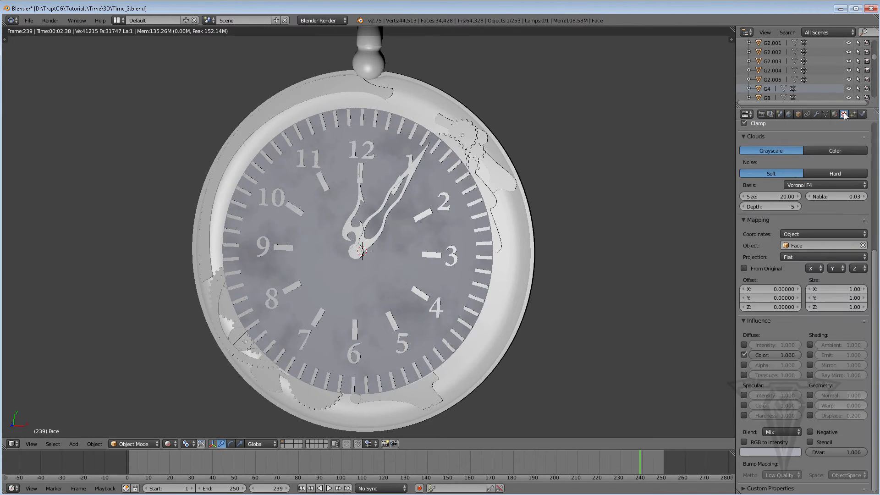
scroll(874, 257, up, 8)
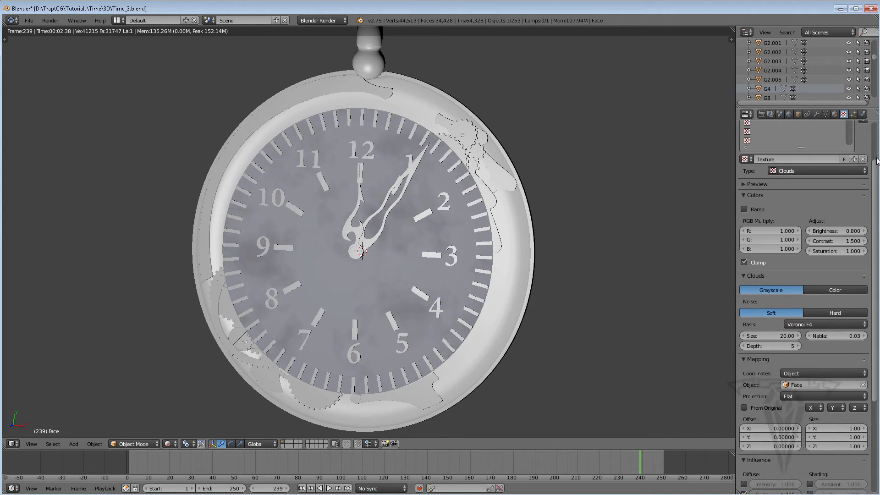
click(837, 242)
text(0.8)
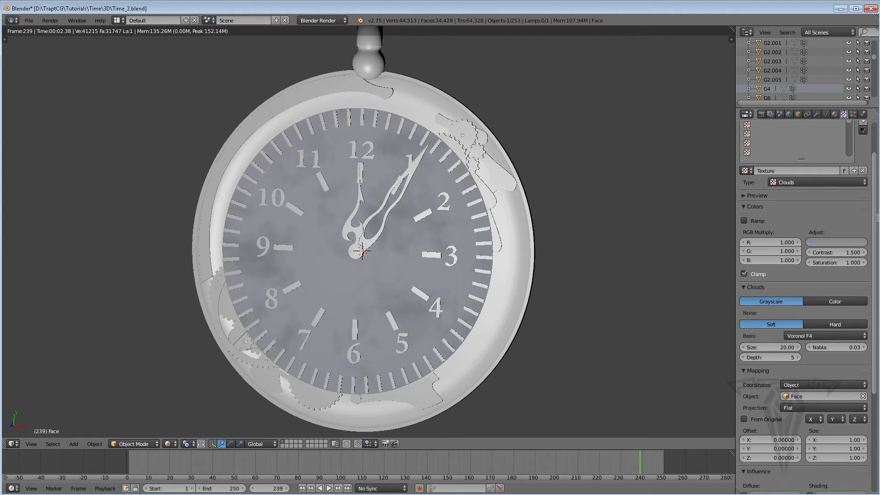
key(Return)
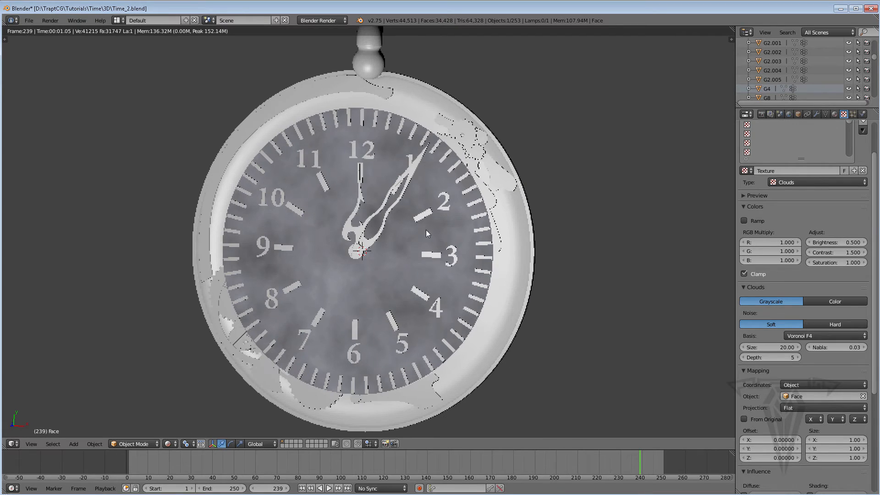
click(851, 242)
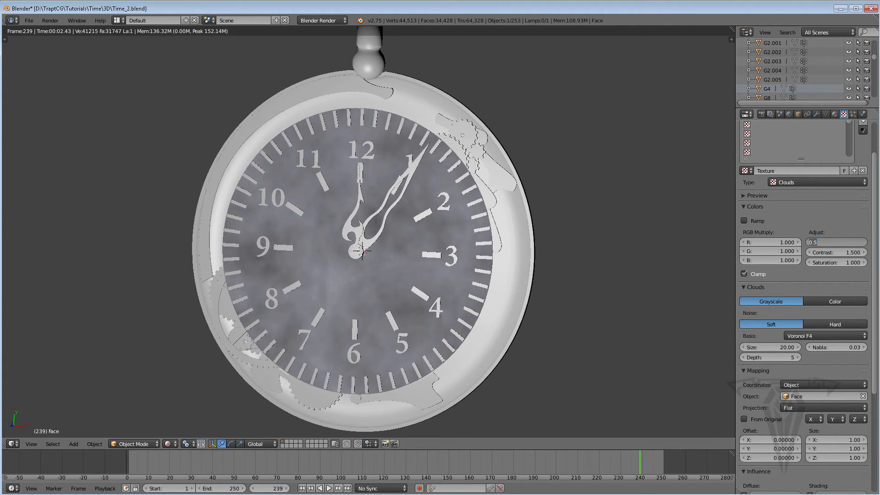
click(850, 252)
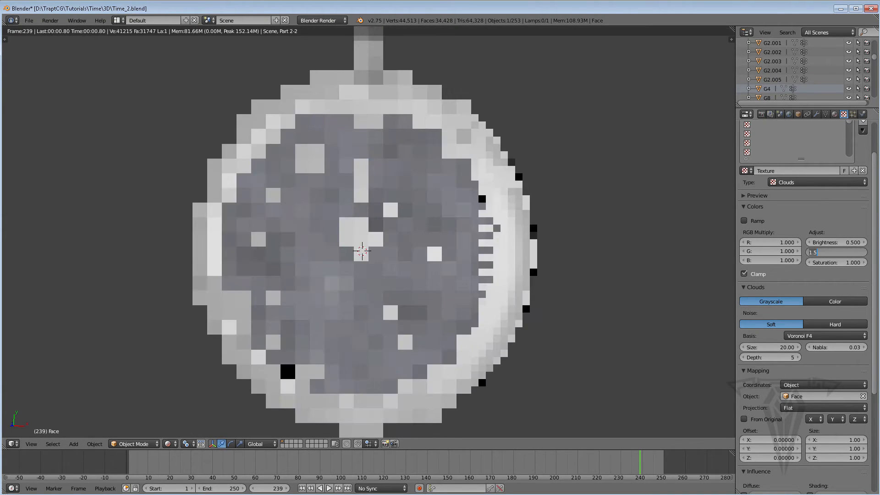
text(2)
key(Return)
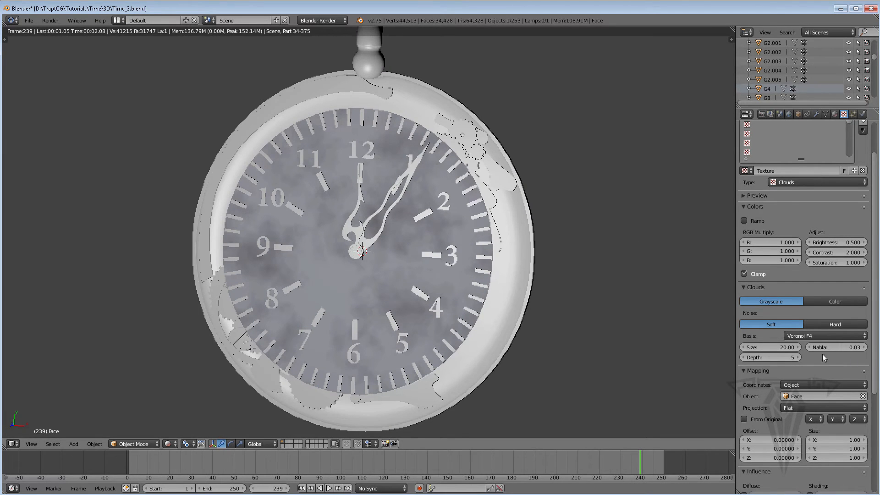
Enable the clouds texture's influence on specular intensity and set it to 0.4.
scroll(875, 343, down, 1)
scroll(876, 344, down, 10)
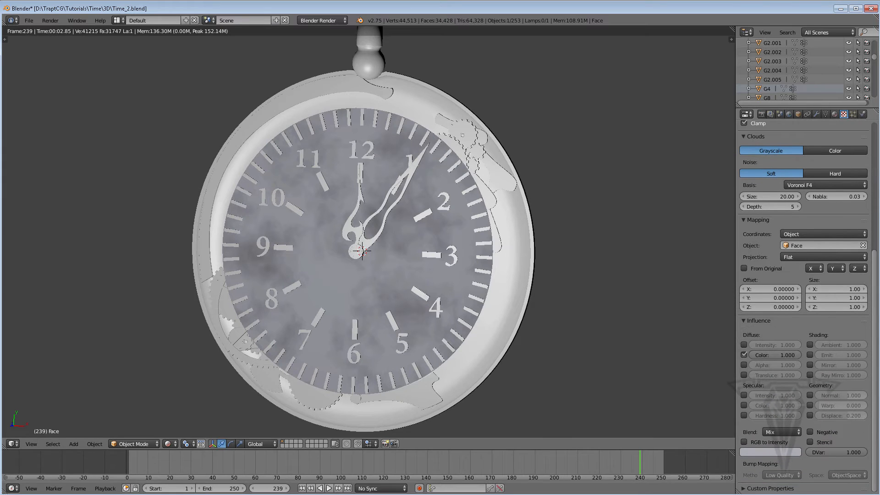
click(744, 395)
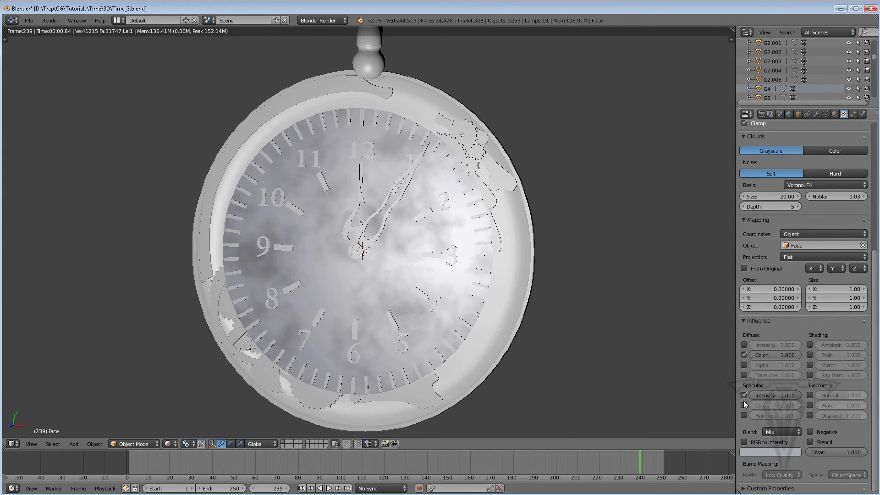
drag(800, 395, 775, 395)
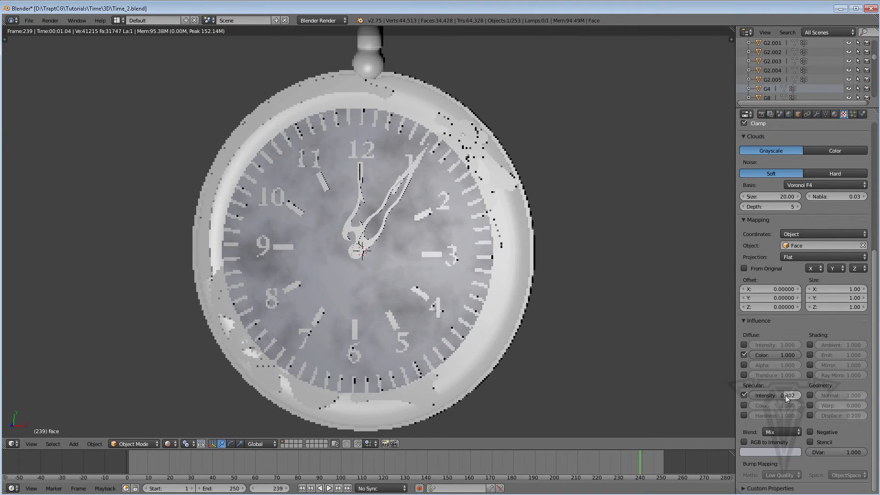
drag(794, 395, 809, 395)
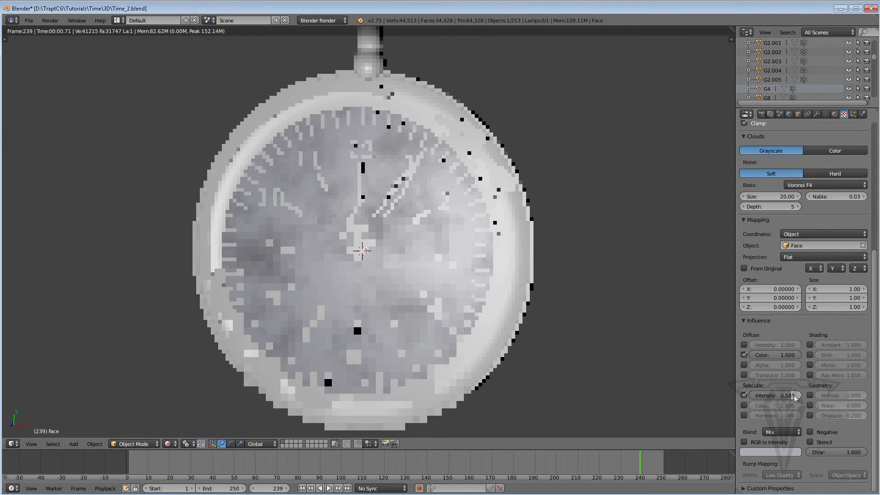
click(777, 395)
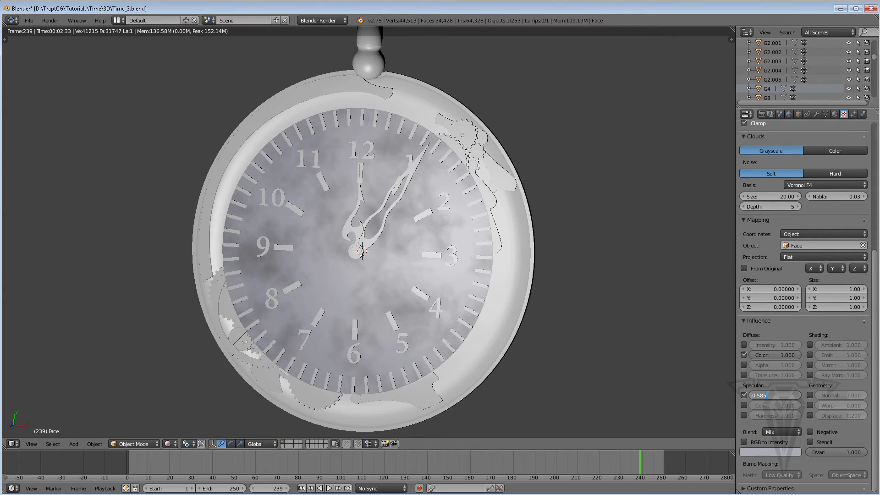
text(0.4)
key(Return)
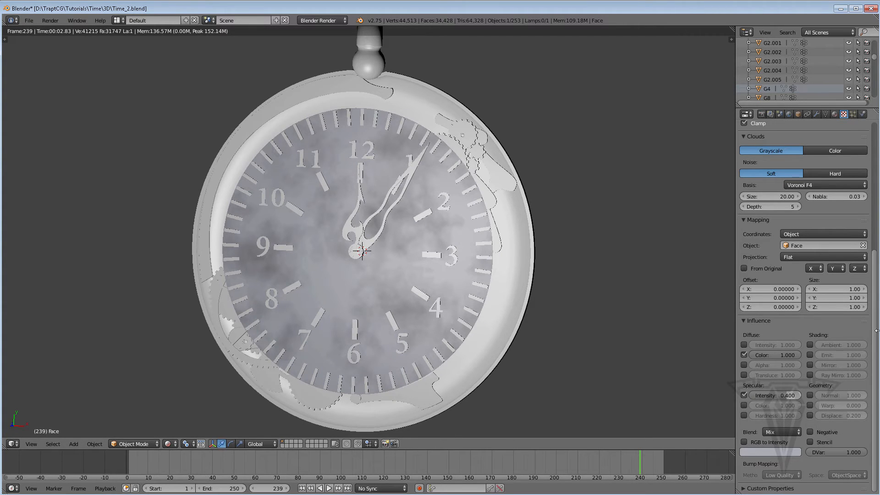
Switch the viewport shading to Solid and hide the watch face to expose the gears.
scroll(867, 330, up, 10)
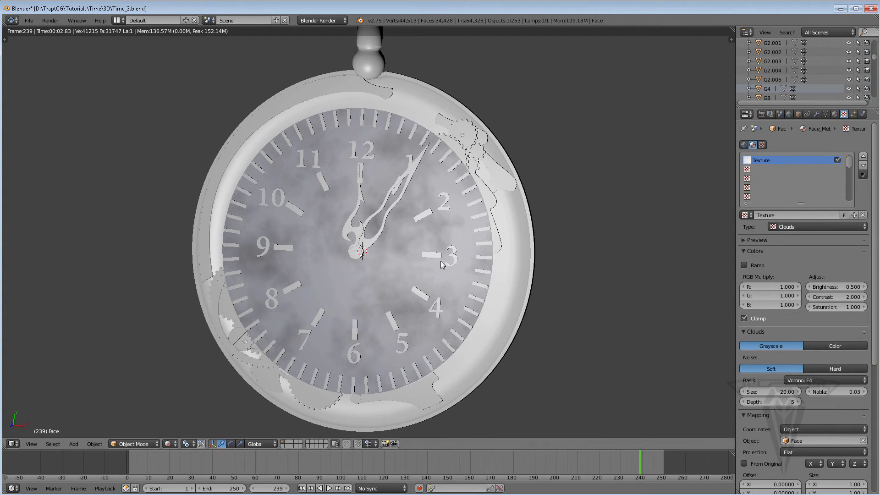
click(168, 444)
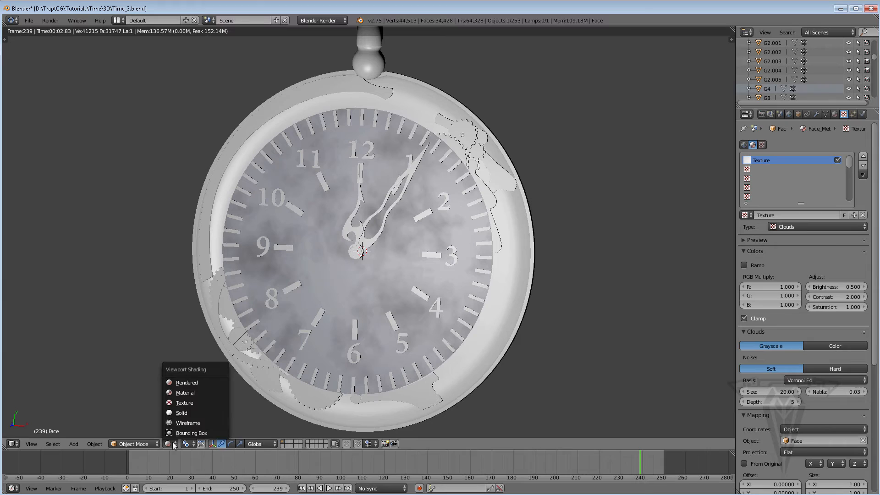
click(190, 412)
key(h)
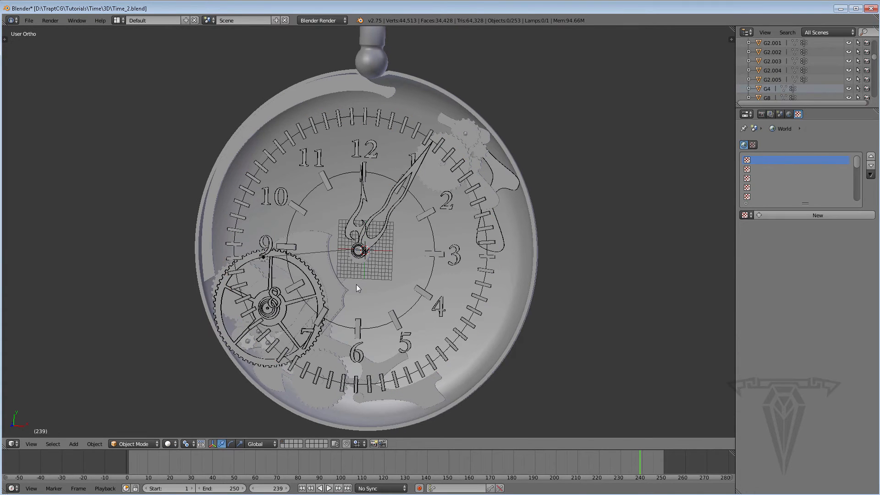
Select the small toothed gear G2.002 inside the large gear wheel, below the numeral 8.
shift+middle_drag(329, 304, 365, 283)
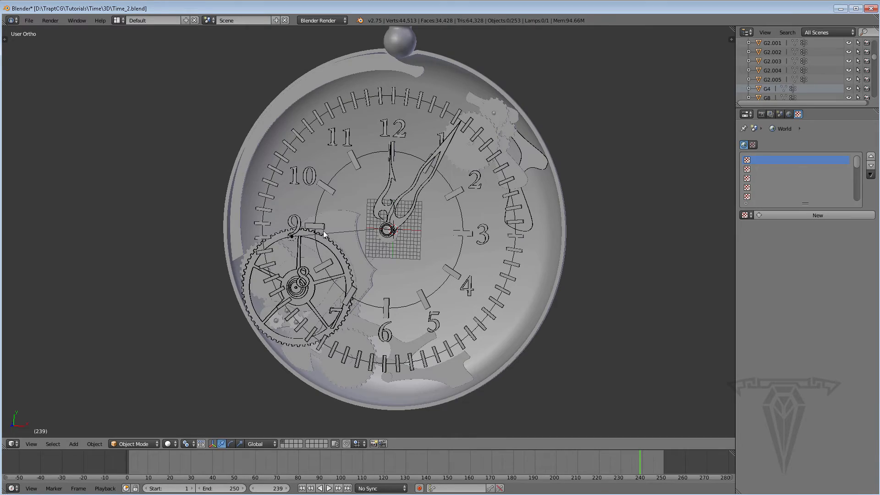
scroll(323, 231, up, 6)
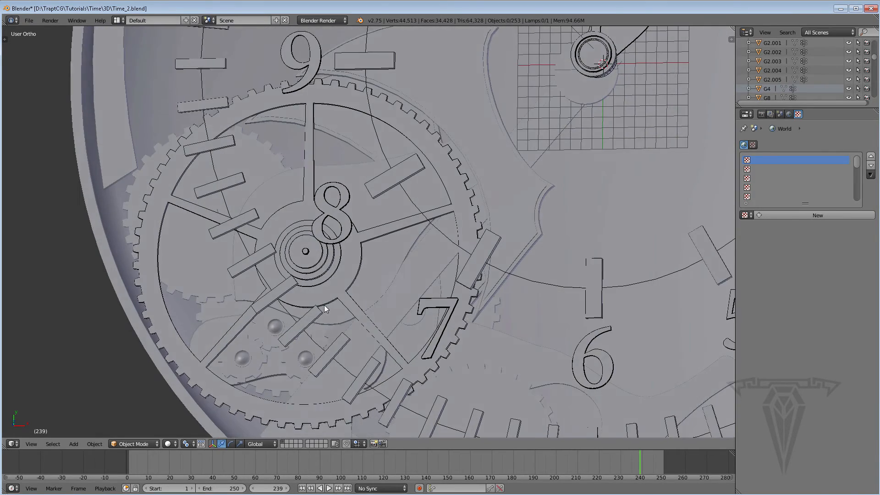
shift+middle_drag(323, 304, 347, 284)
right_click(297, 303)
scroll(283, 304, up, 4)
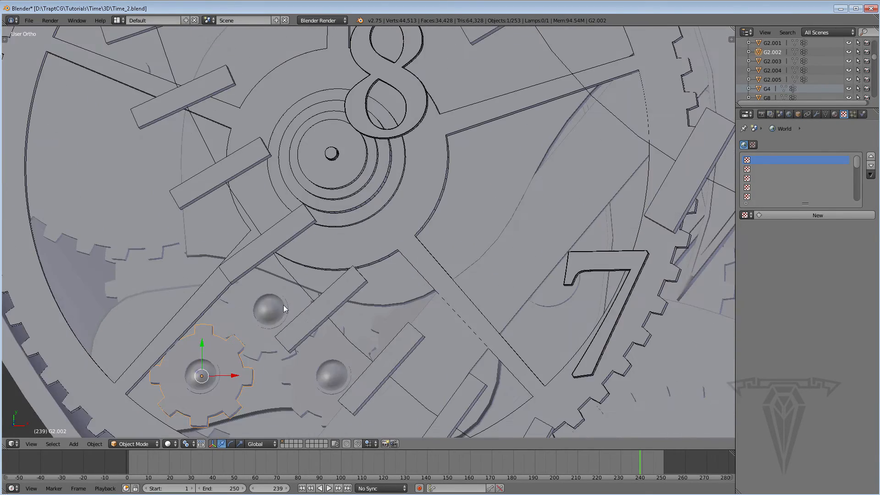
shift+middle_drag(283, 306, 351, 229)
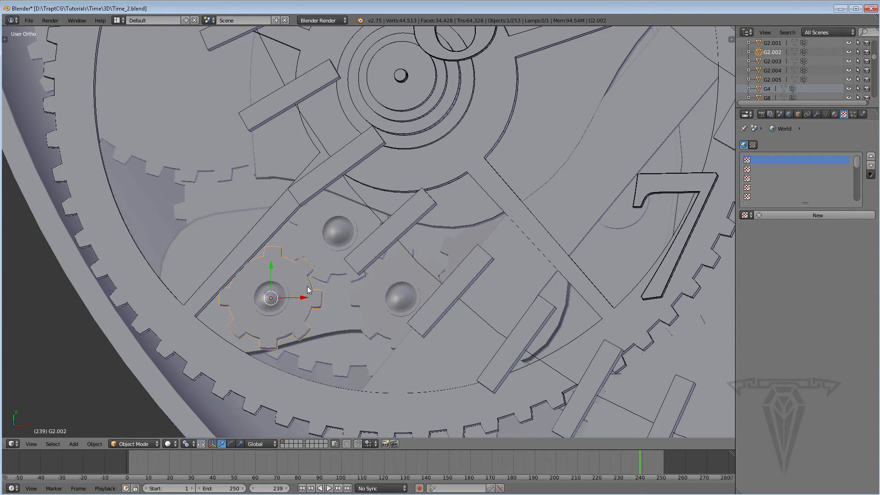
Create a material named Brass_1 on gear G2.002 and give it an orange-brown diffuse colour of about R 0.800, G 0.385, B 0.085.
click(835, 115)
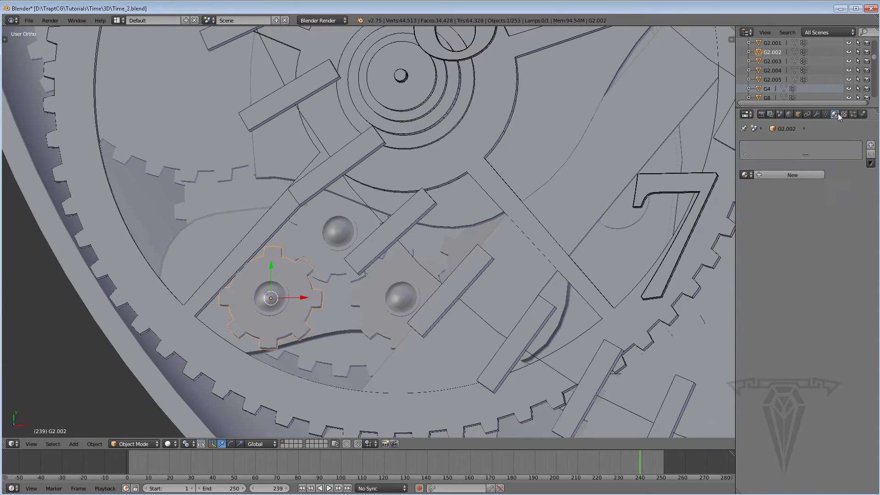
click(772, 175)
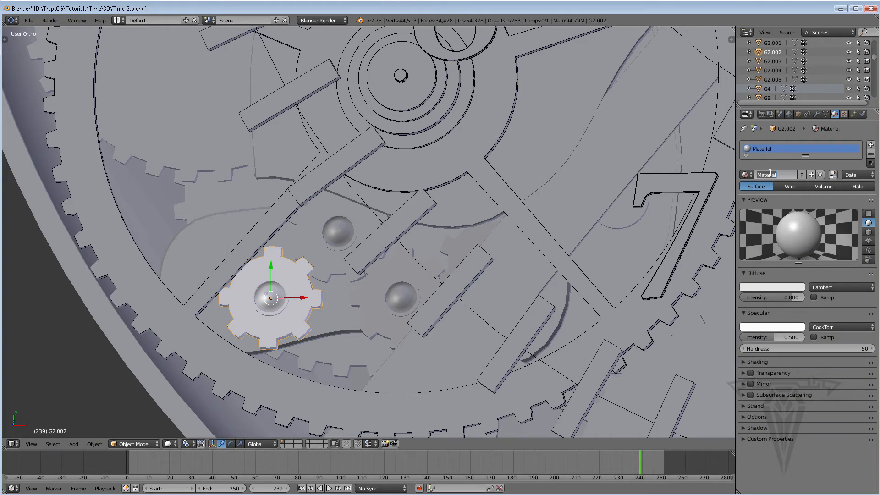
text(Brass_1)
key(Return)
click(764, 289)
drag(740, 210, 747, 215)
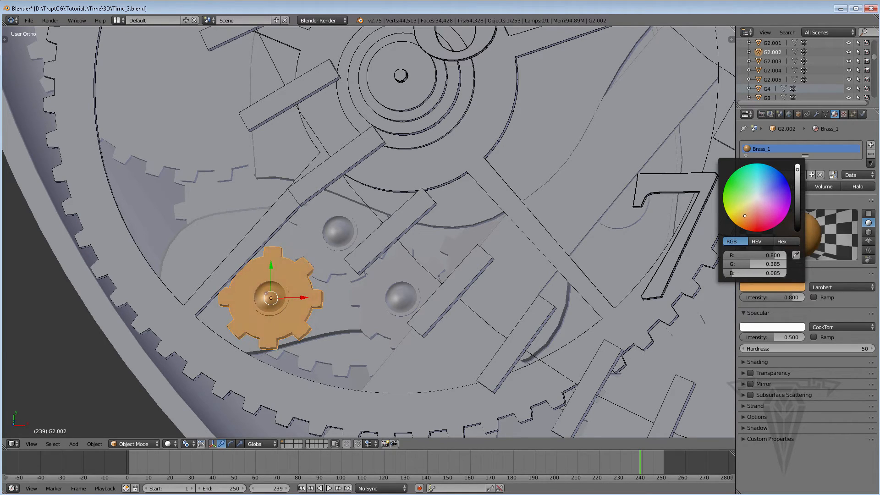
Try the Minnaert diffuse shader on Brass_1 with darkness 2.000.
click(833, 287)
click(824, 248)
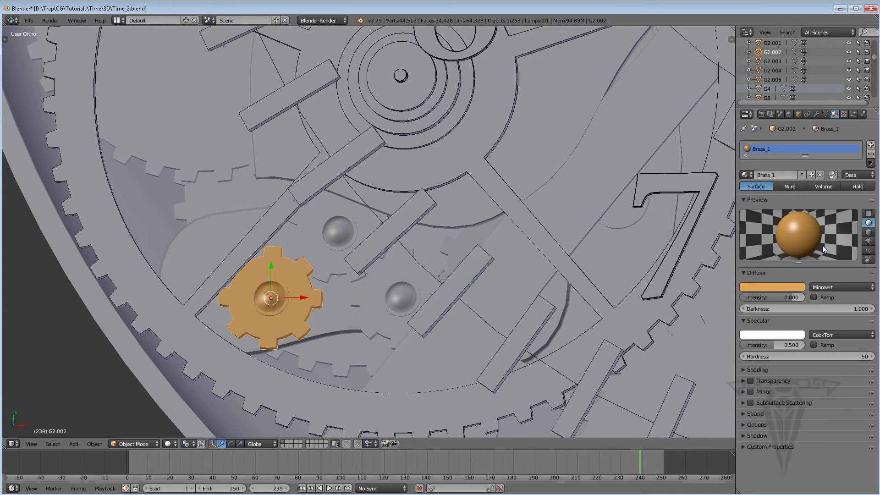
drag(758, 311, 853, 310)
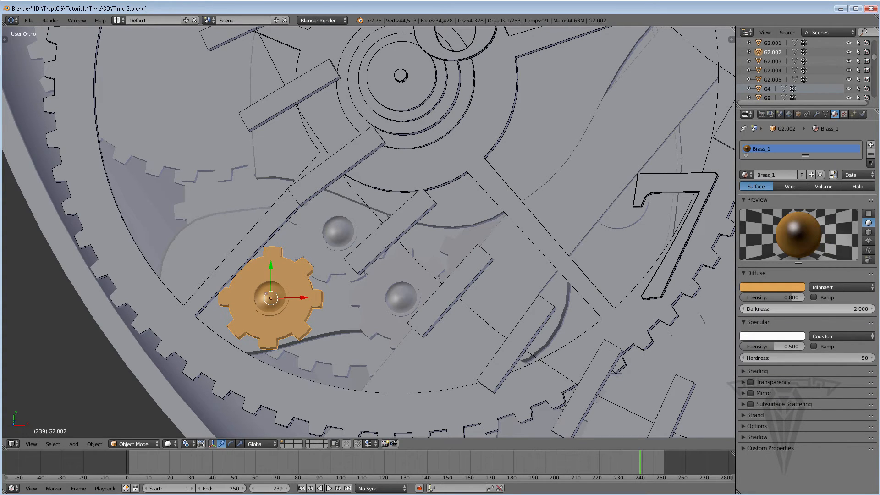
Use the Oren-Nayar diffuse shader for Brass_1 with a roughness of 2.000.
click(834, 286)
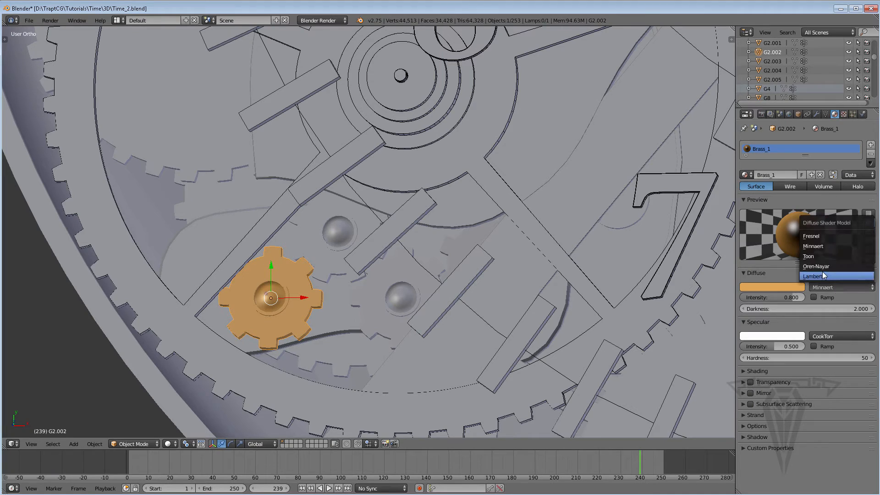
click(825, 263)
drag(807, 308, 756, 315)
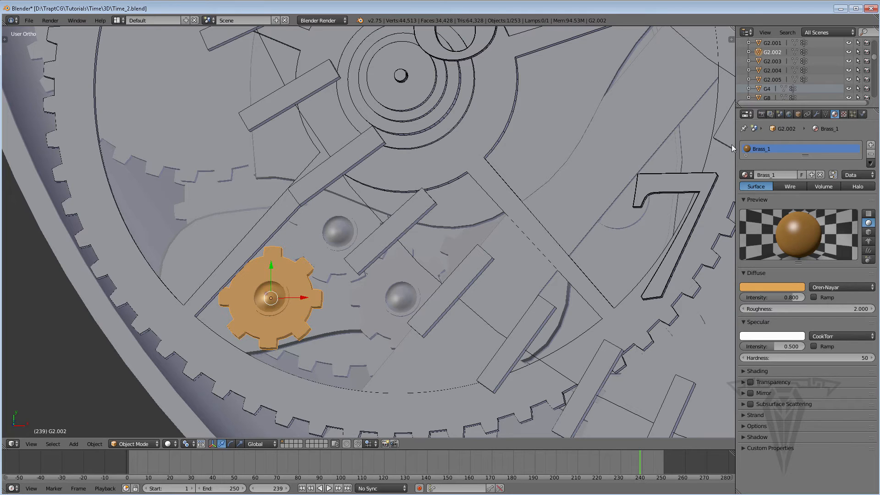
Open gear G2.002 in Edit Mode and switch to face selection.
scroll(299, 315, up, 3)
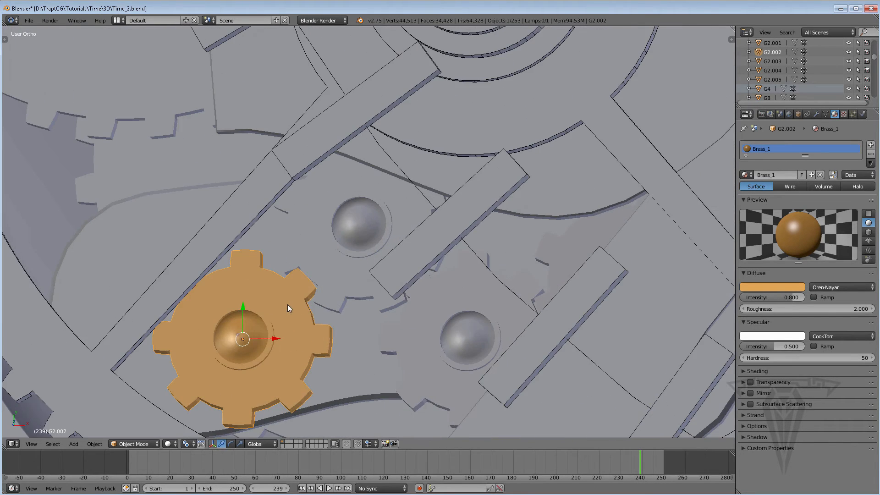
shift+middle_drag(288, 304, 351, 282)
key(Tab)
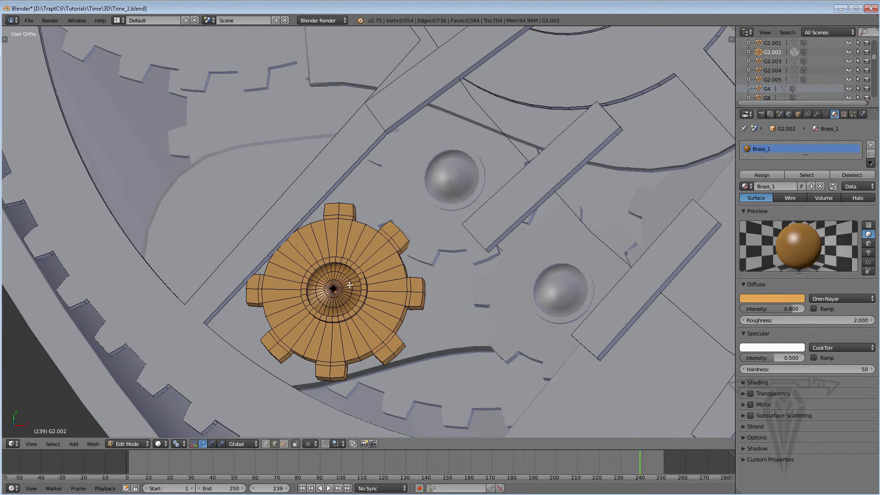
click(128, 444)
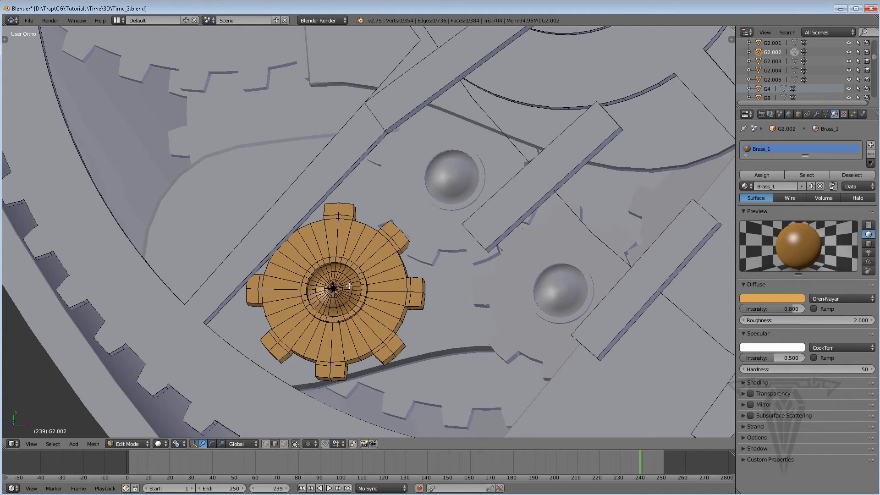
scroll(349, 285, up, 2)
shift+middle_drag(367, 351, 370, 273)
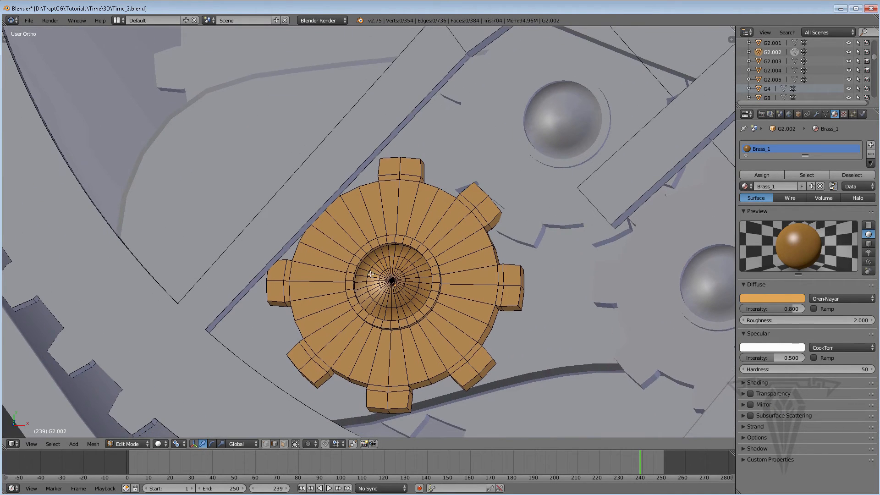
click(284, 444)
Circle-select all the faces of the dome at the centre of gear G2.002.
key(c)
click(56, 444)
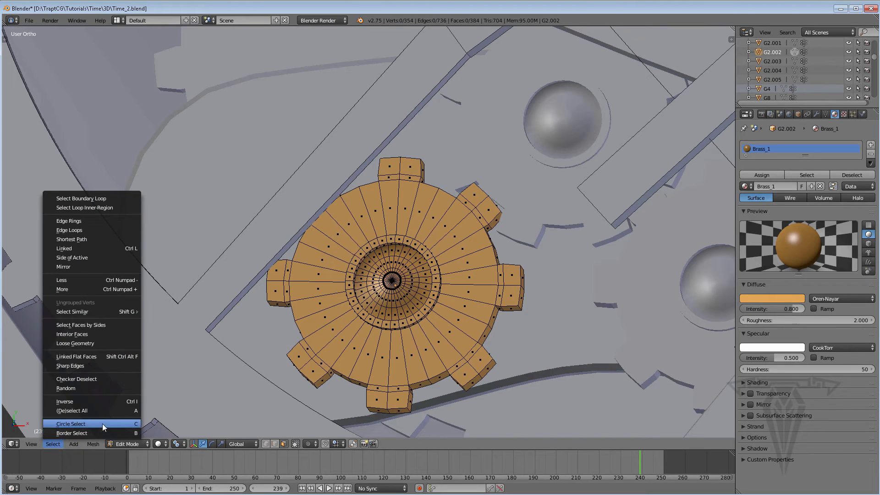
scroll(413, 296, up, 1)
key(c)
mouse_move(405, 292)
mouse_down()
mouse_move(392, 283)
mouse_move(399, 301)
mouse_move(407, 278)
mouse_move(370, 270)
mouse_move(373, 322)
mouse_move(427, 302)
mouse_move(412, 276)
mouse_up()
middle_drag(434, 309, 397, 297)
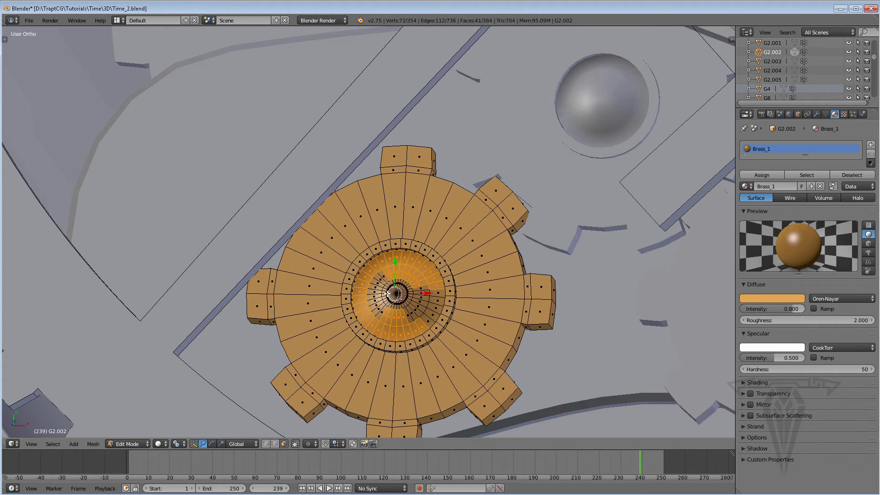
mouse_move(417, 310)
mouse_down()
mouse_move(387, 289)
mouse_move(426, 305)
mouse_move(412, 317)
mouse_move(413, 292)
mouse_up()
right_click(412, 292)
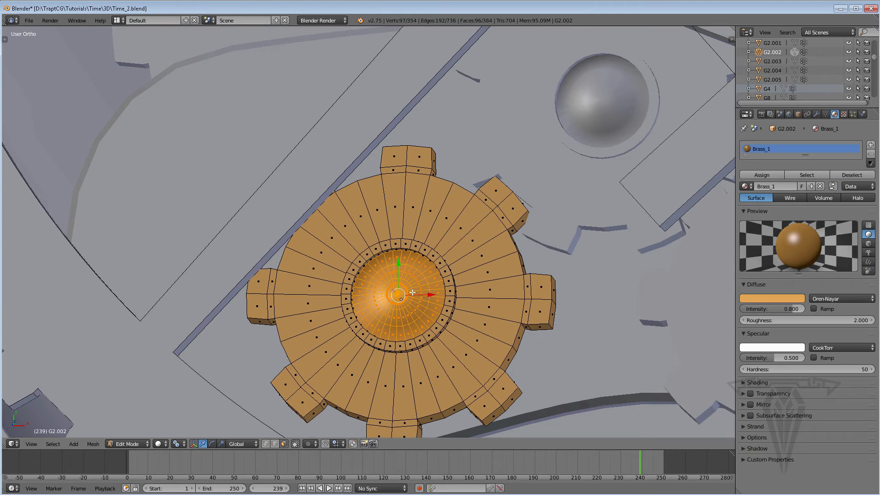
Add a second material slot to gear G2.002 with a new material named Jade_1.
click(870, 145)
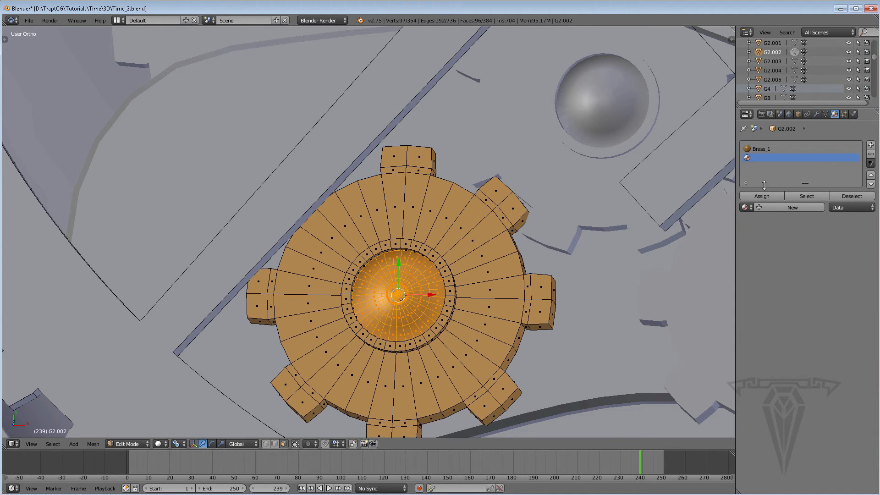
click(779, 207)
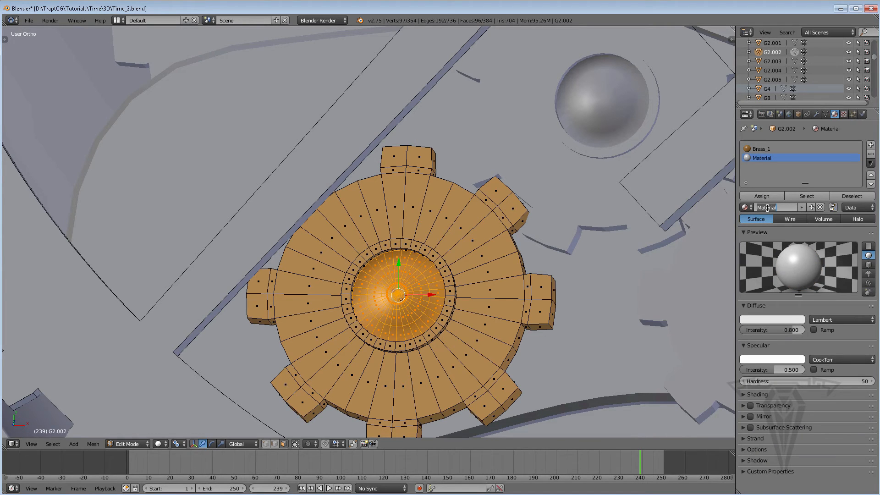
text(Jade_1)
key(Return)
Make Jade_1's diffuse colour blue, assign it to the selected dome faces and return to Object Mode.
click(772, 319)
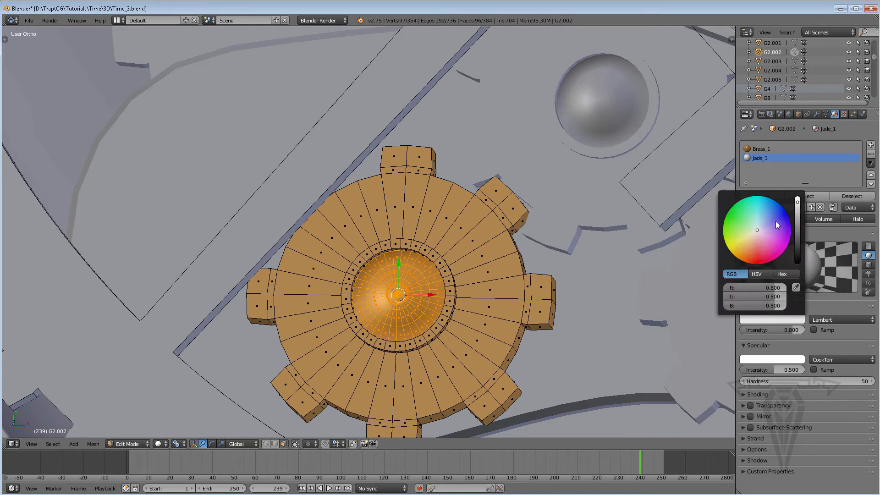
drag(776, 221, 770, 211)
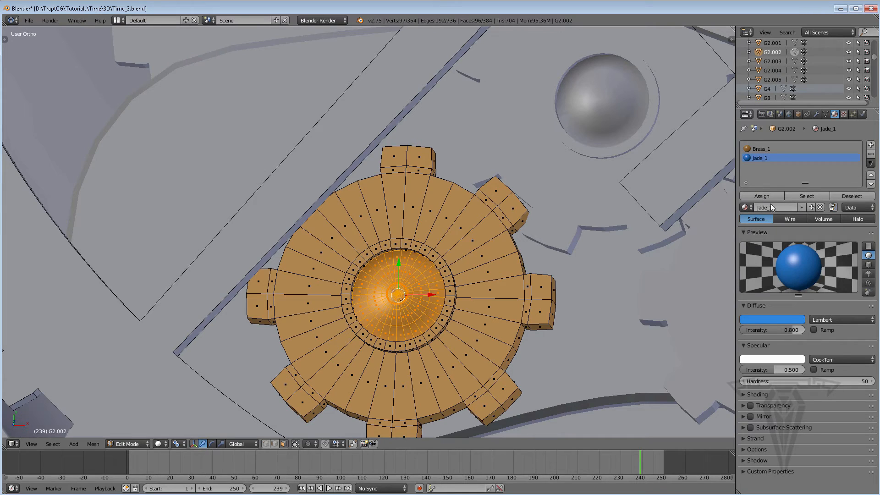
click(763, 196)
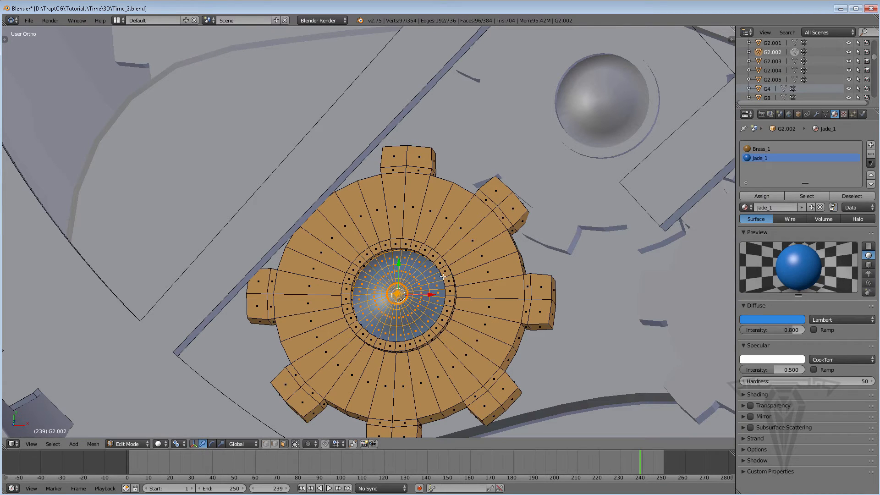
key(Tab)
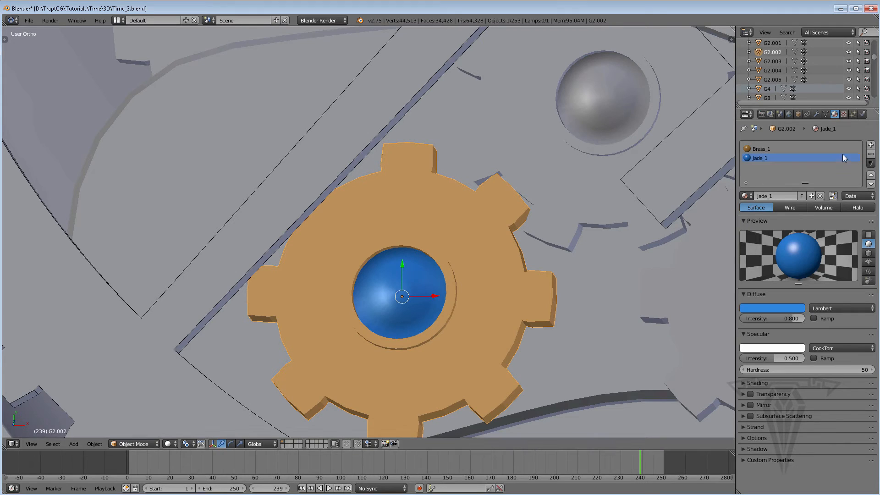
Make Brass_1 the active material, and switch to the browser to view the Wikibooks Copper material page.
click(763, 150)
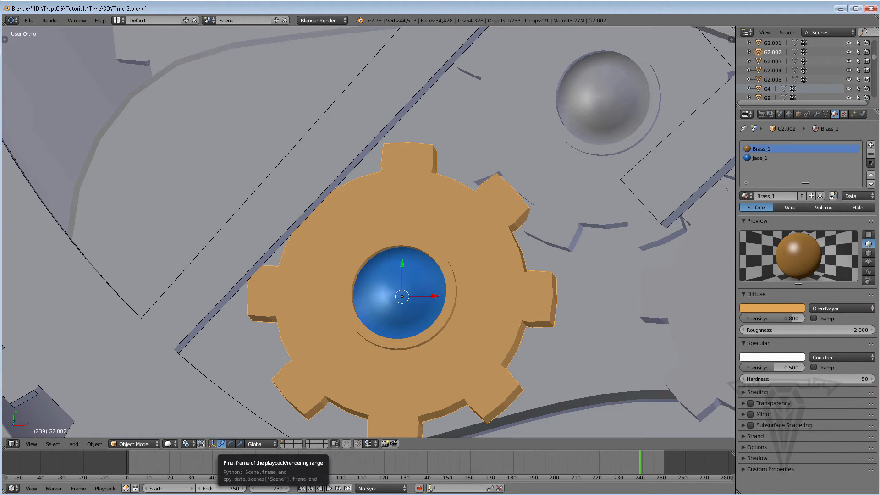
key(alt+Tab)
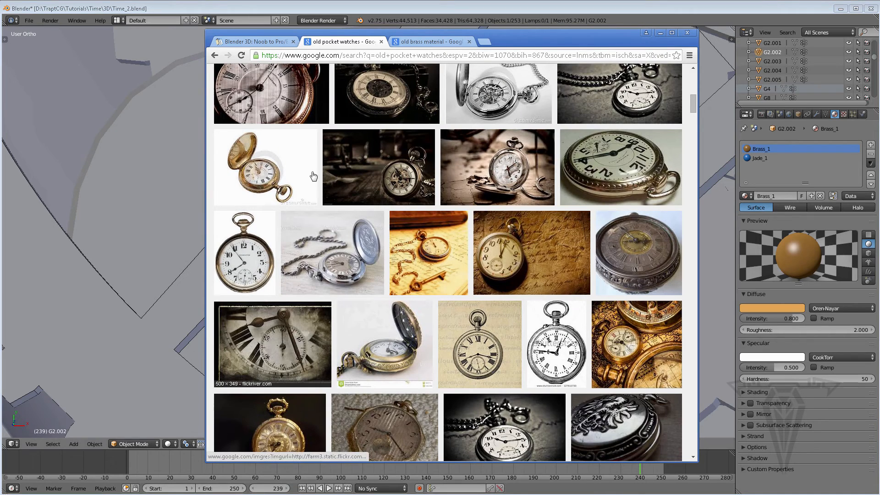
click(260, 42)
scroll(379, 137, down, 7)
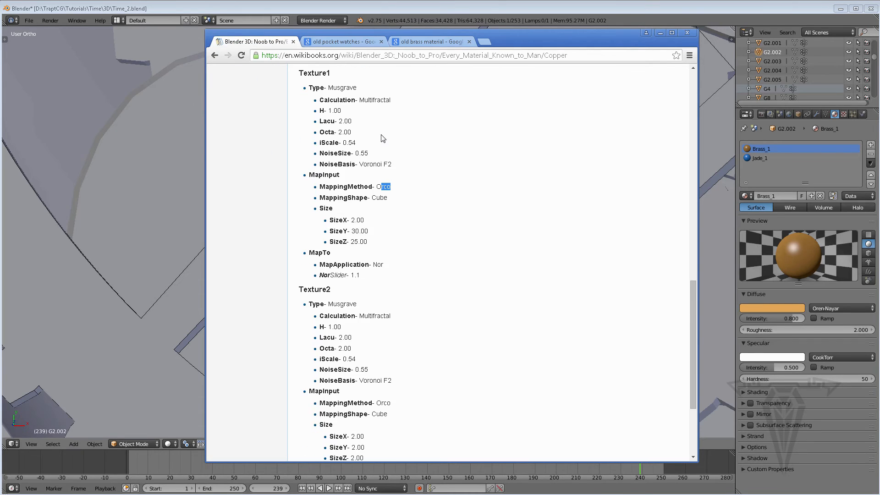
scroll(379, 137, up, 12)
scroll(375, 153, up, 3)
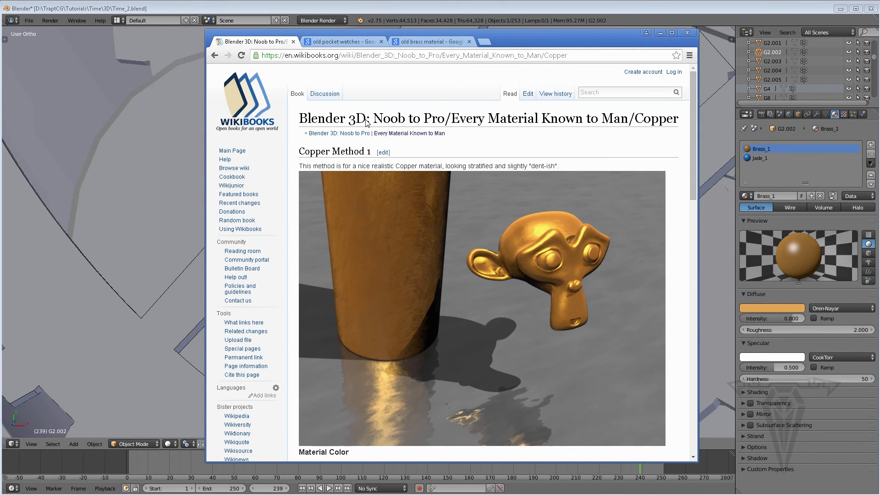
Return to the "blender metal material wiki" search results and open the Every Material Known to Man page at its Metals and Minerals list.
click(214, 55)
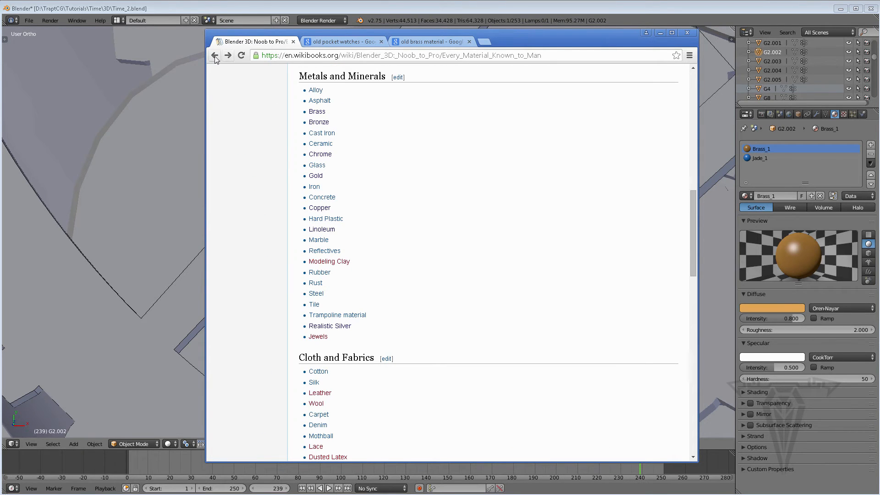
click(214, 56)
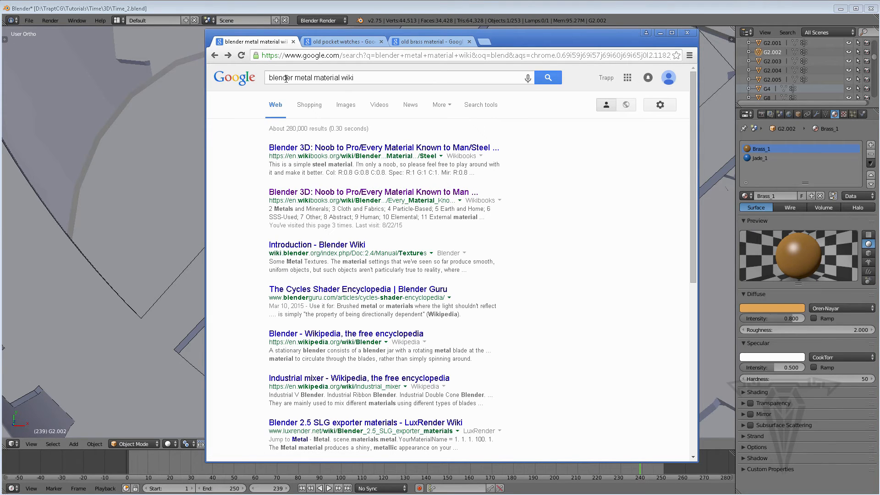
drag(286, 78, 330, 78)
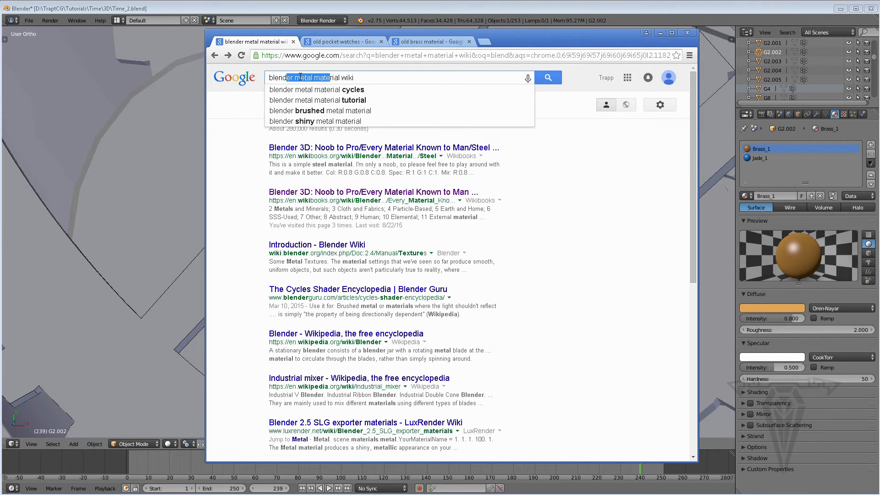
click(327, 193)
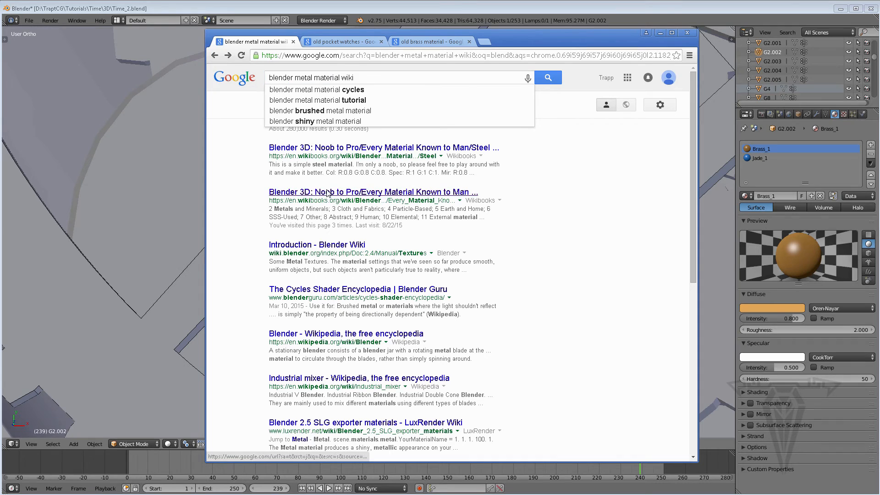
scroll(327, 201, down, 10)
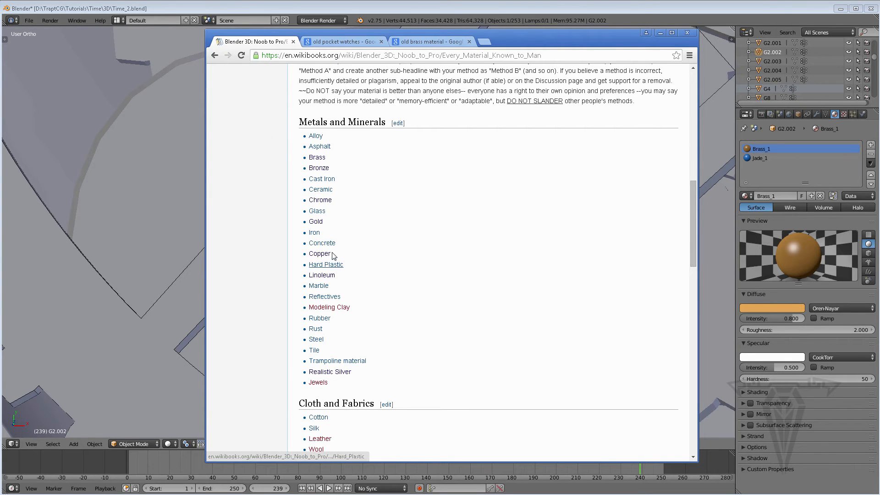
Review the Brass page's colour, mirror and shader settings, and return to the materials list.
click(319, 161)
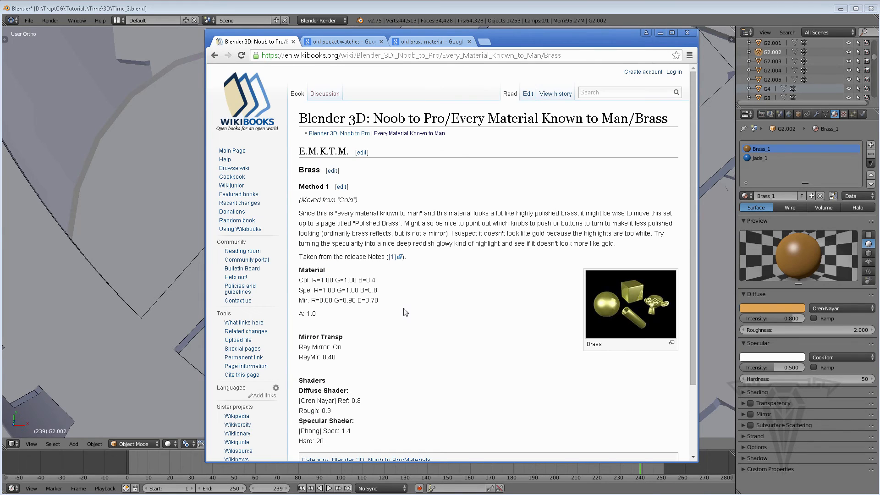
scroll(417, 339, down, 3)
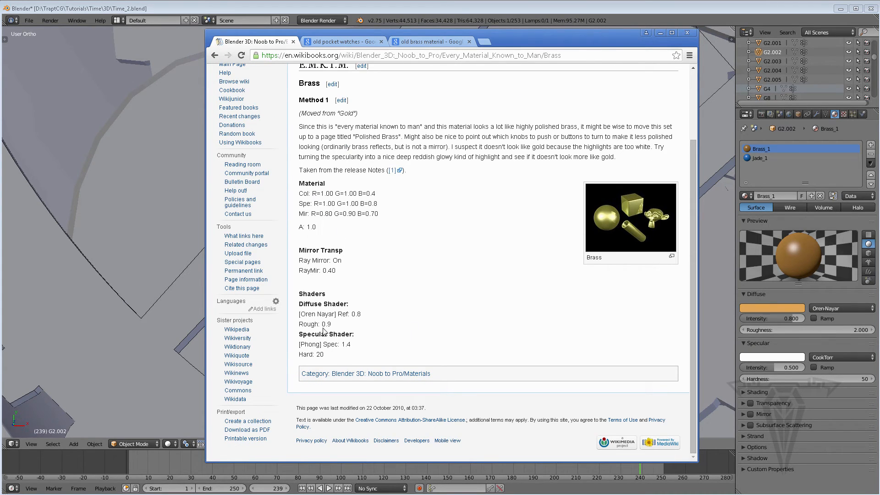
click(215, 55)
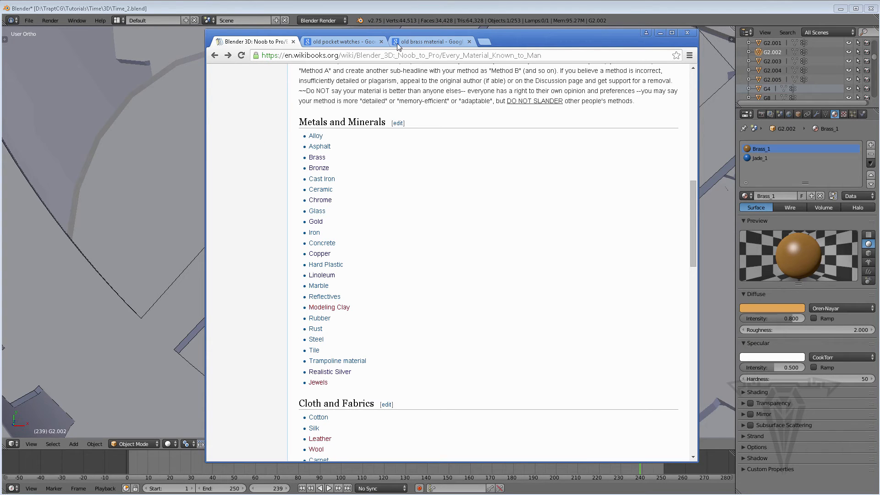
Open the Copper page and examine its colour, shader, ray mirror and Musgrave texture mapping settings.
click(321, 255)
scroll(379, 267, down, 10)
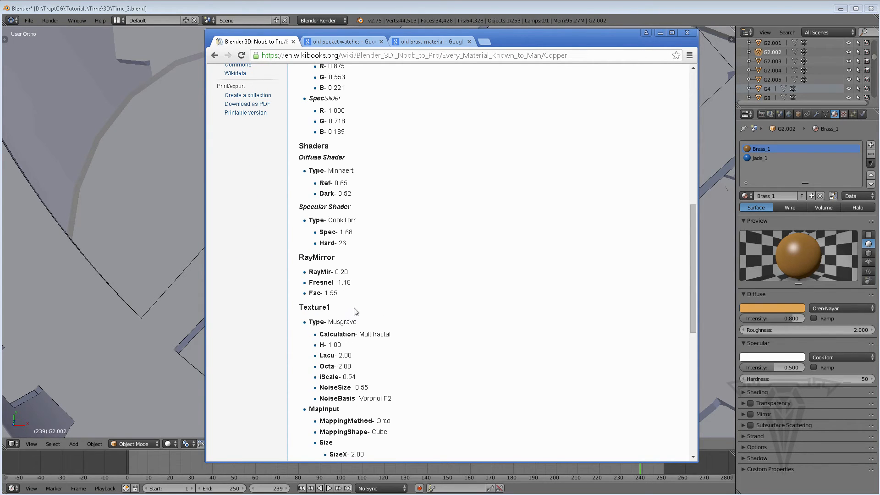
scroll(356, 312, down, 2)
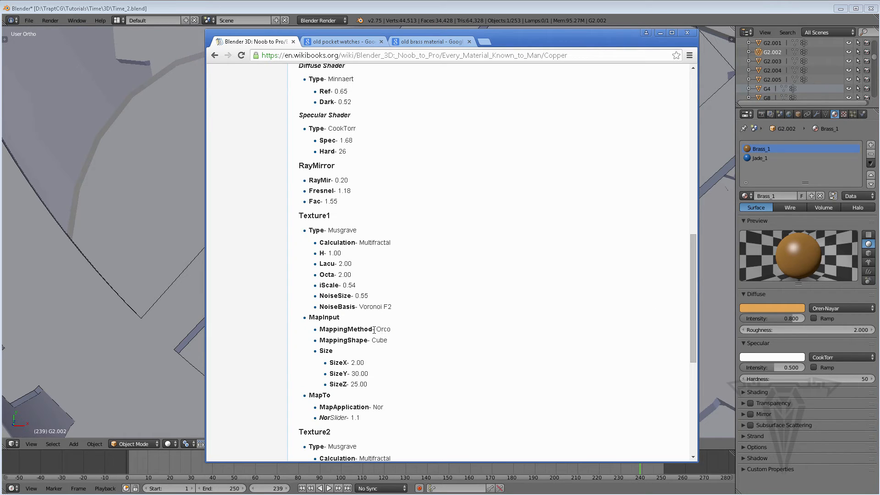
drag(375, 328, 391, 328)
scroll(378, 310, up, 7)
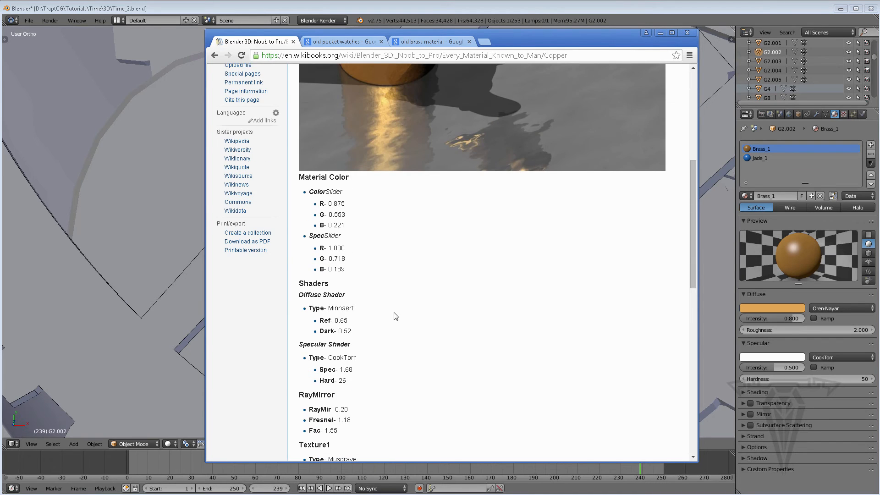
Look over the old pocket watch and old brass material image results, and return to Blender.
scroll(341, 293, up, 5)
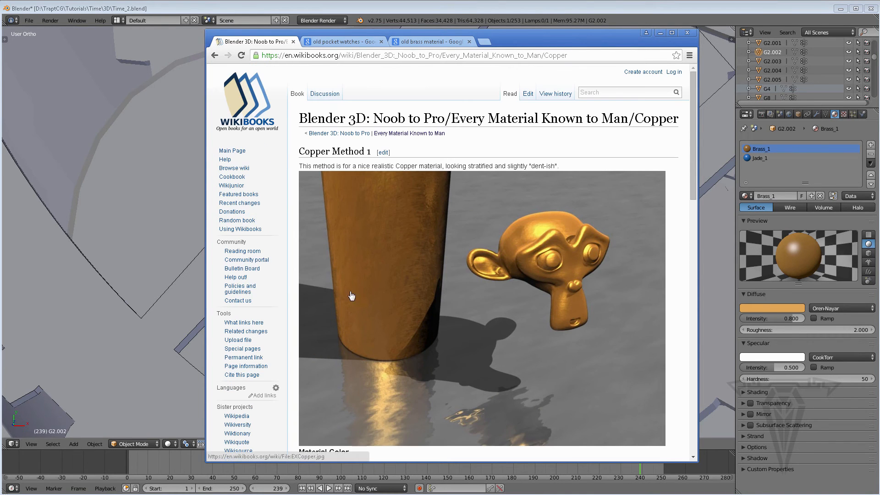
click(350, 42)
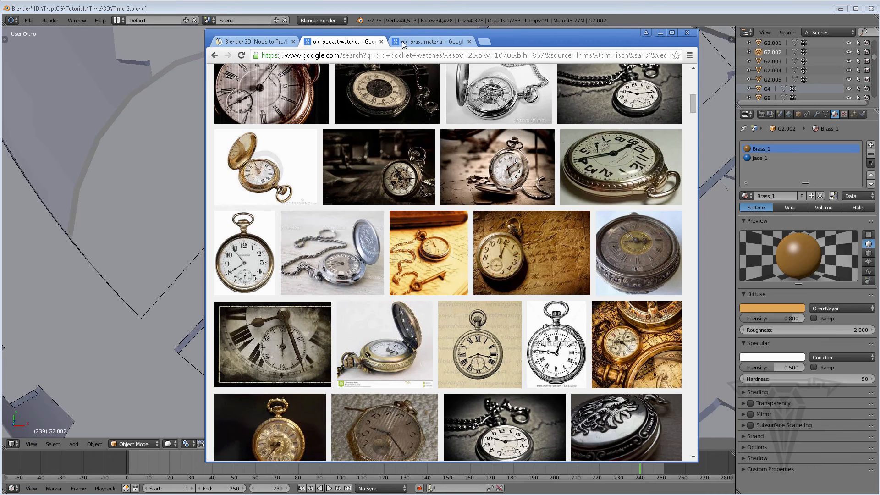
click(417, 42)
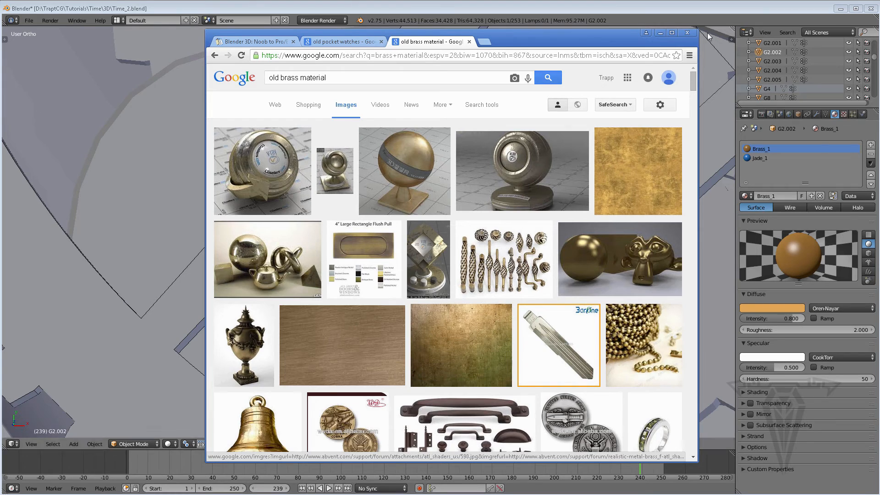
click(660, 34)
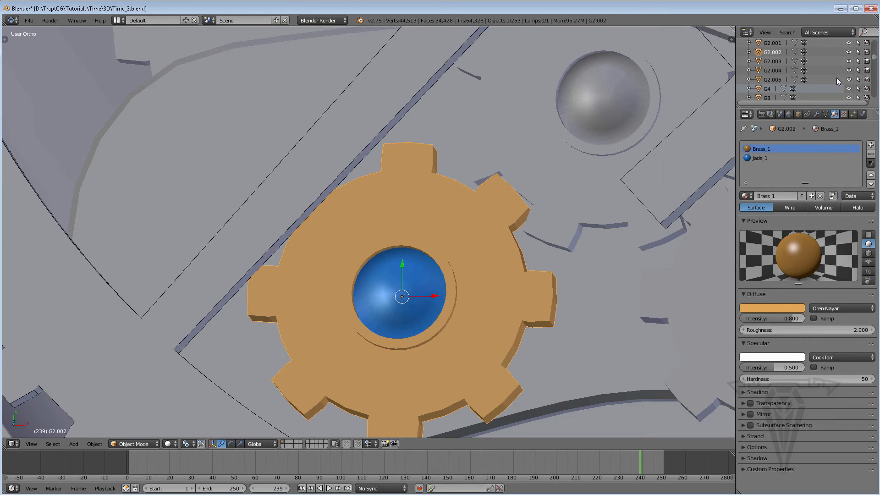
Add a new texture to the Brass_1 material and set its type to Clouds.
click(843, 114)
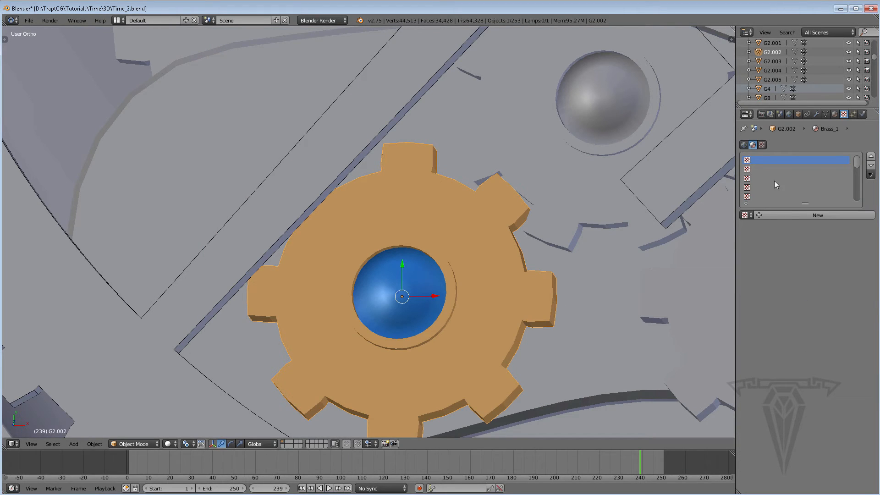
click(835, 114)
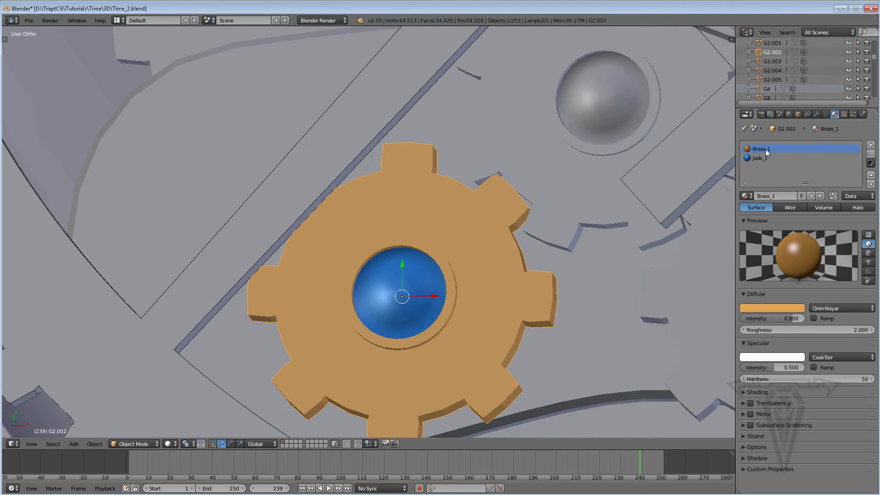
click(844, 114)
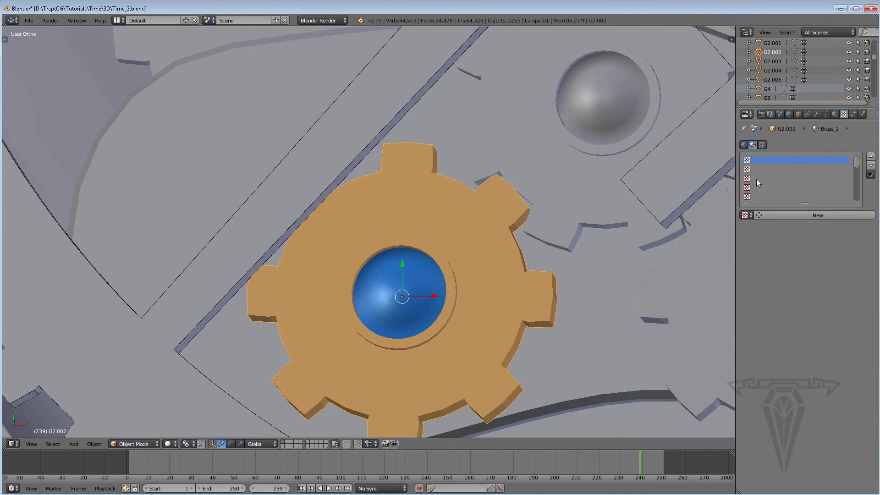
click(780, 215)
click(798, 227)
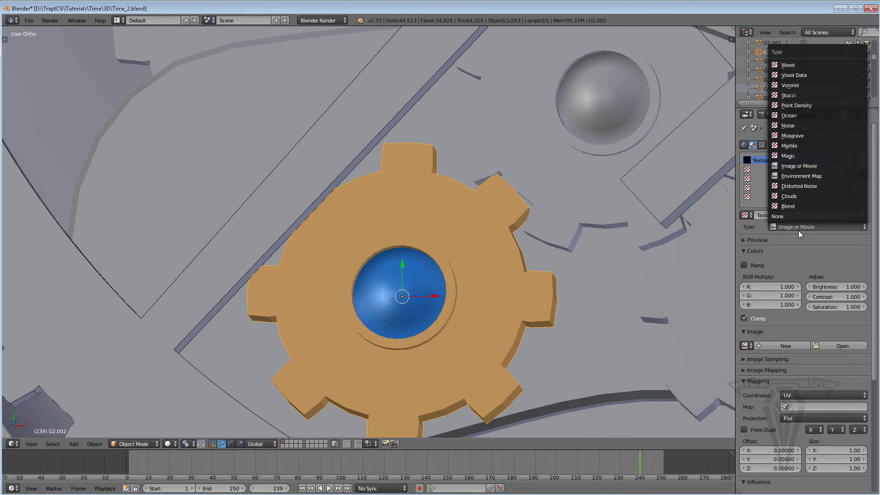
click(790, 196)
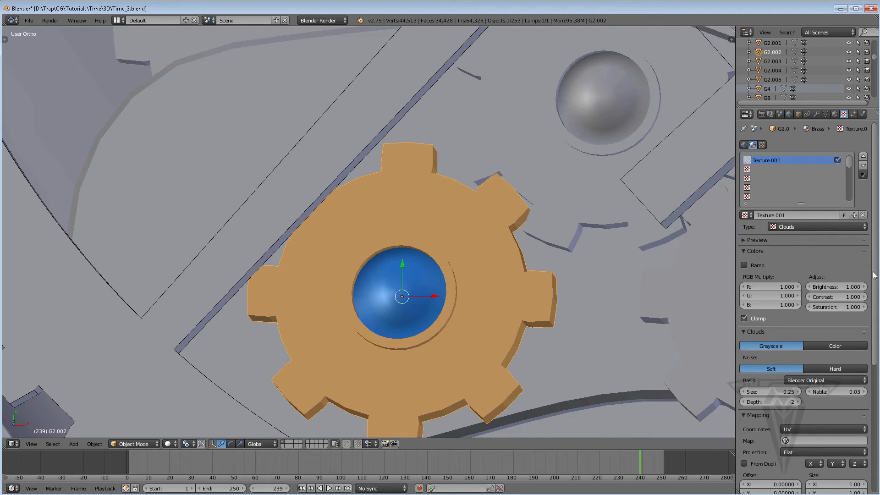
Map the clouds texture with Object coordinates, using gear G2.002 as the reference object.
scroll(798, 338, down, 5)
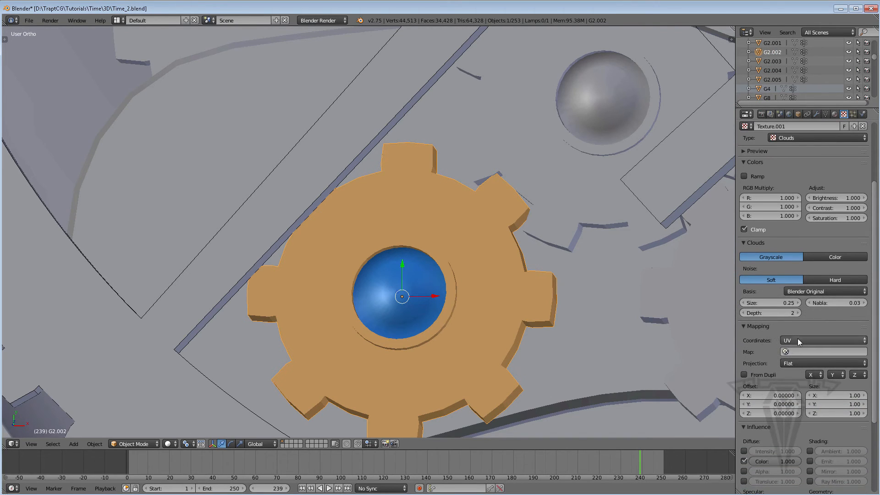
click(798, 340)
click(798, 329)
click(786, 351)
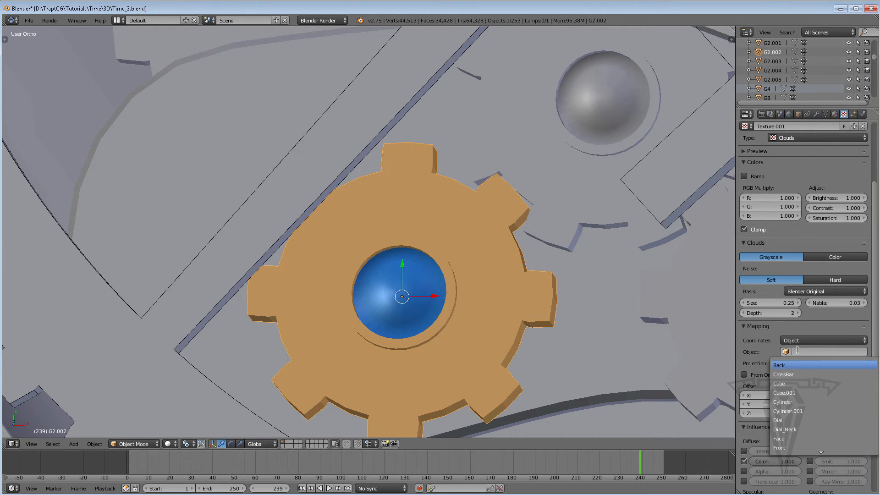
text(g)
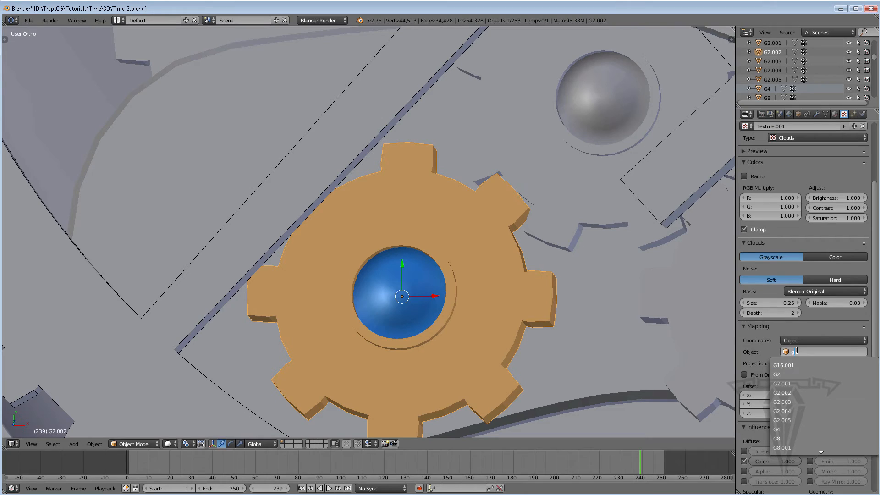
click(788, 393)
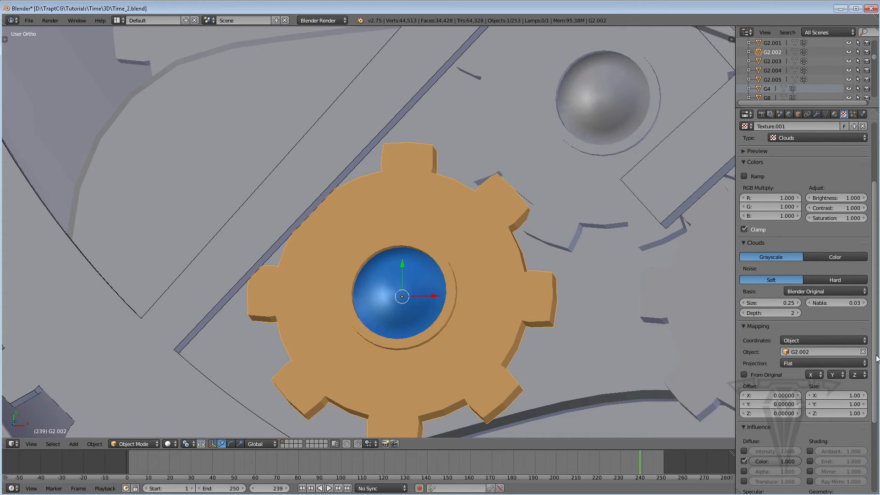
Set the clouds texture's influence colour to a dark green of R 0.056, G 0.190, B 0.052.
scroll(877, 359, down, 3)
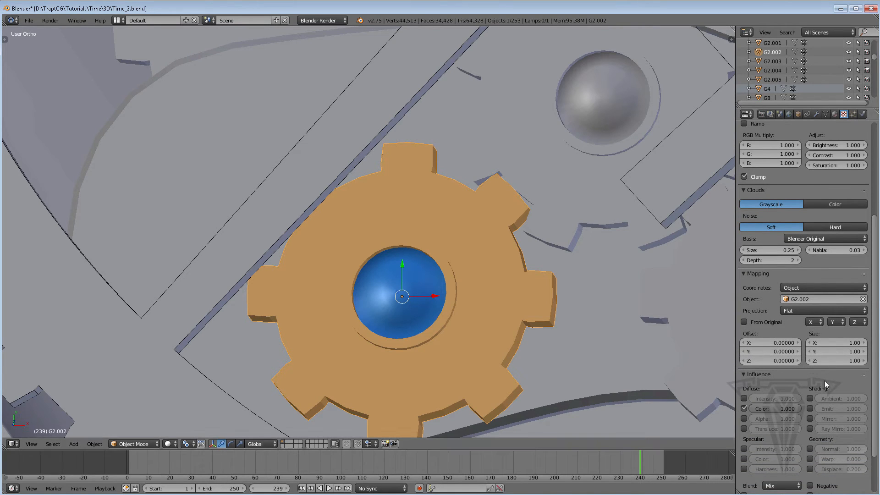
scroll(811, 456, down, 3)
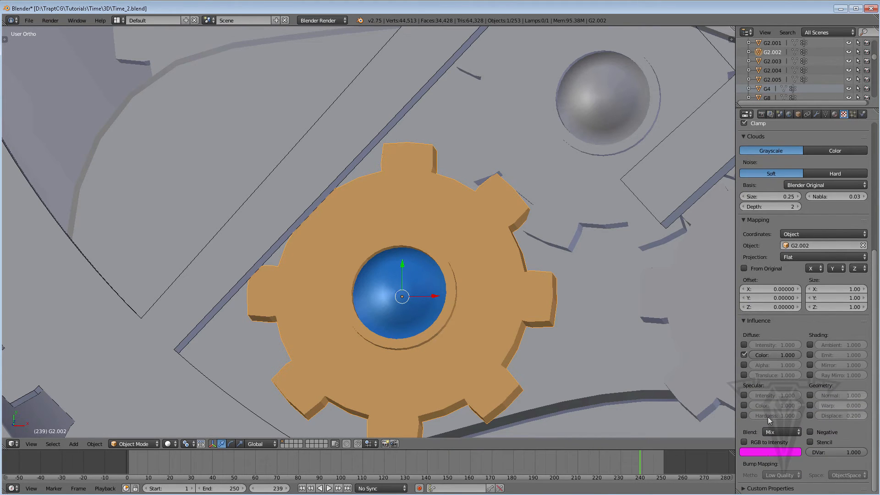
click(744, 355)
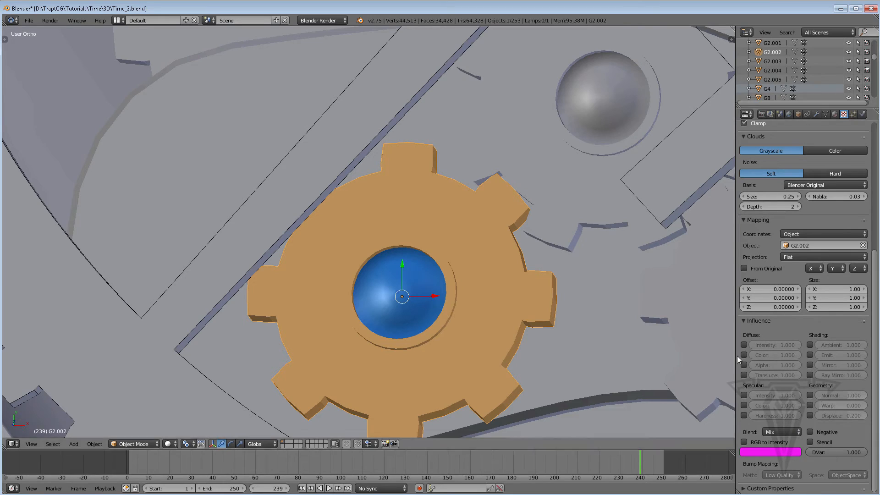
click(775, 452)
drag(749, 365, 737, 358)
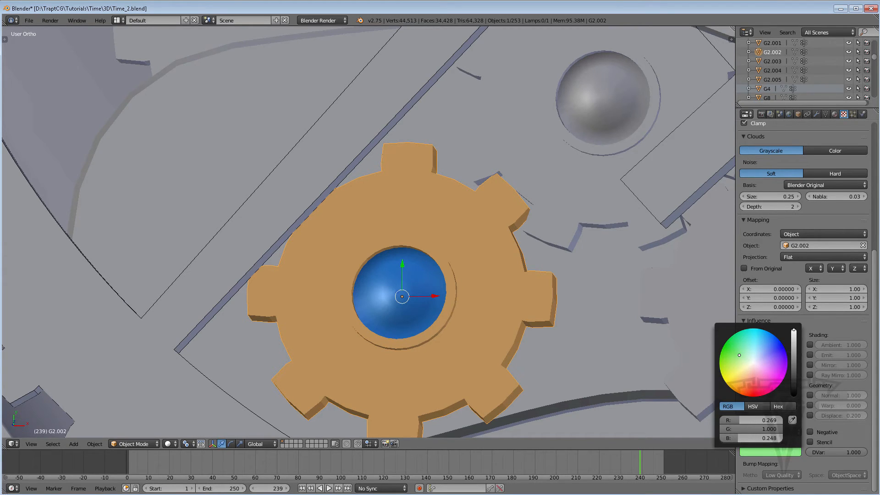
click(761, 452)
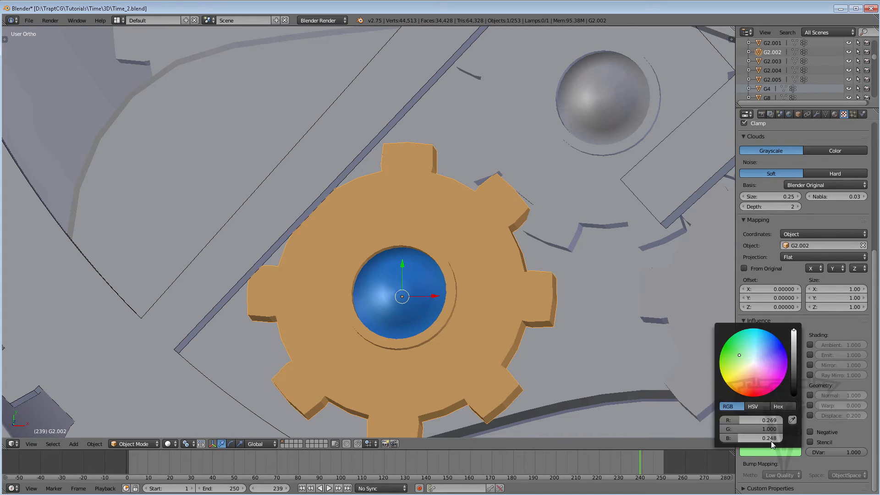
click(792, 453)
click(793, 363)
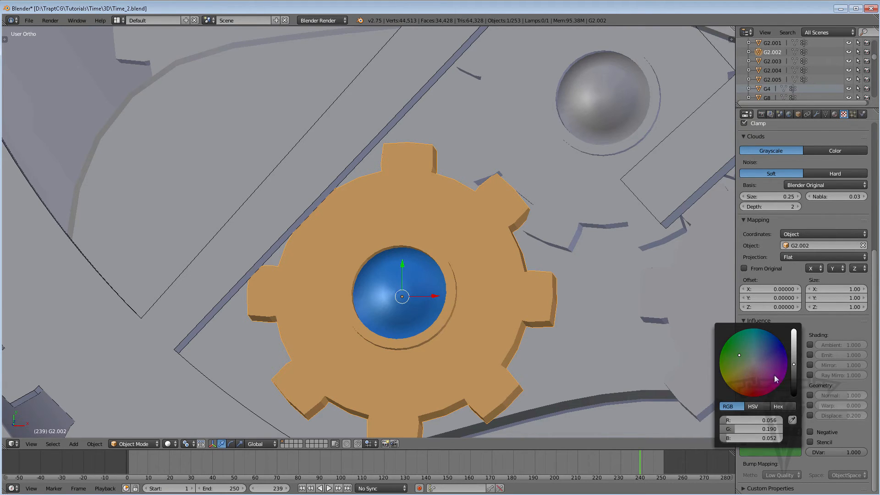
Check the old brass reference images in the browser, and switch Blender's viewport to Rendered shading.
key(alt+Tab)
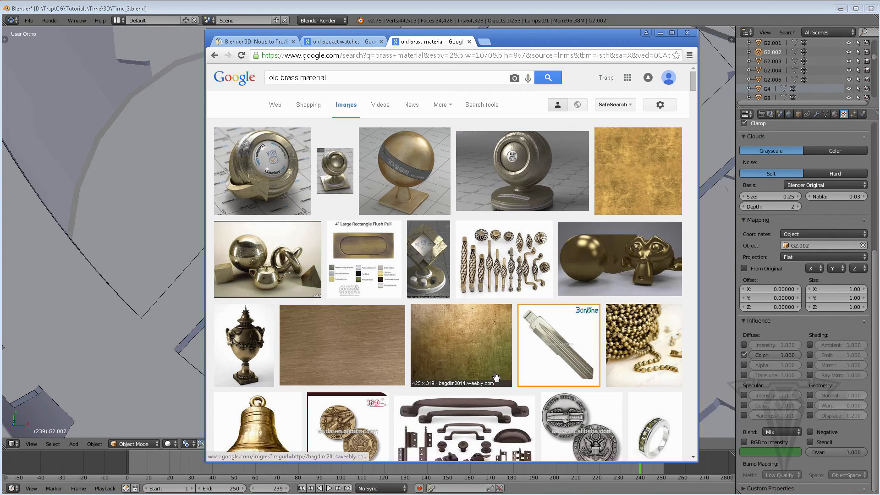
click(661, 33)
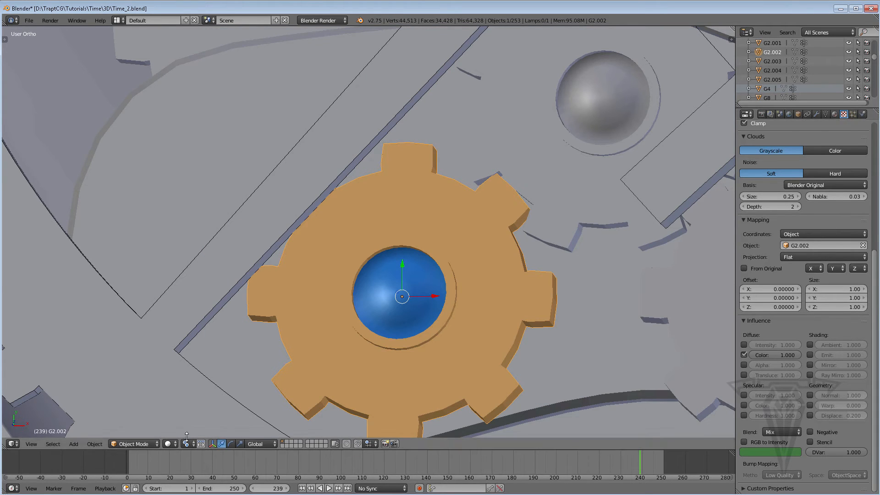
click(169, 444)
click(192, 386)
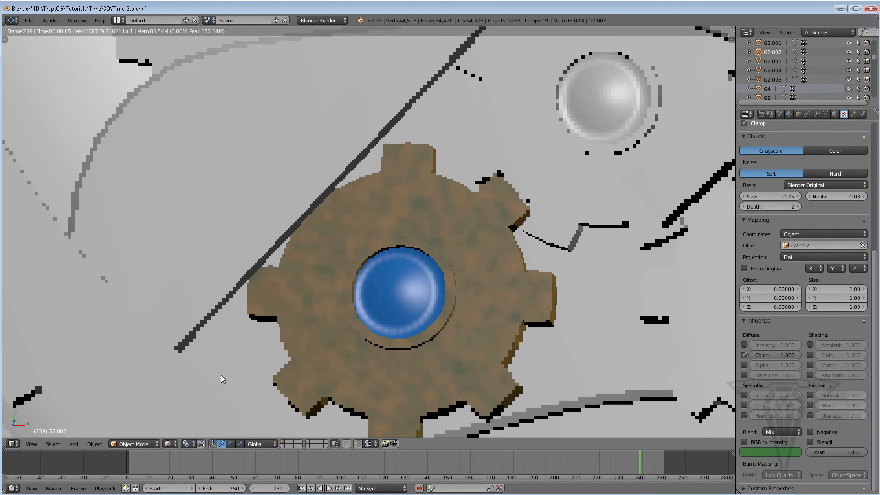
Change the clouds noise basis to Voronoi F4 and set the noise size to 5.
scroll(871, 336, up, 4)
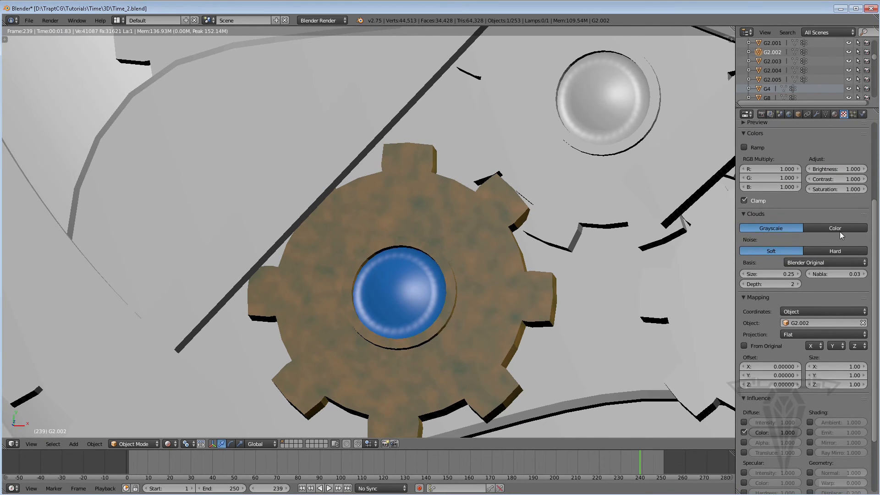
click(820, 263)
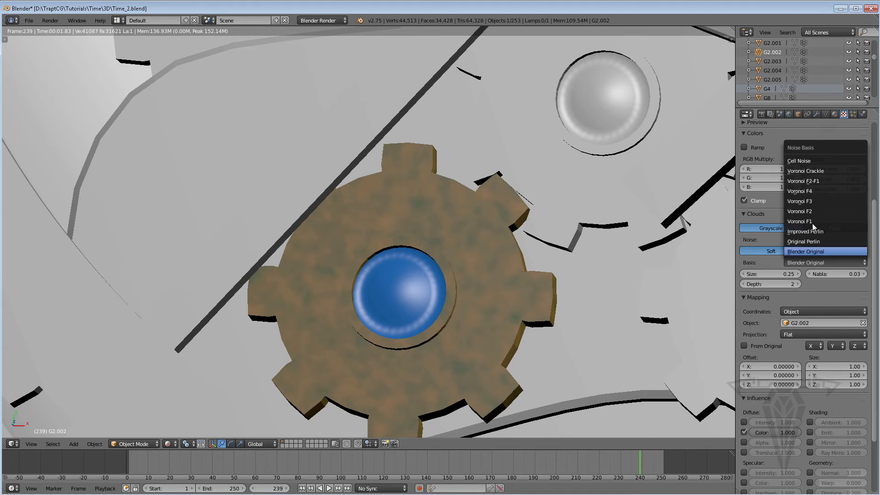
click(808, 192)
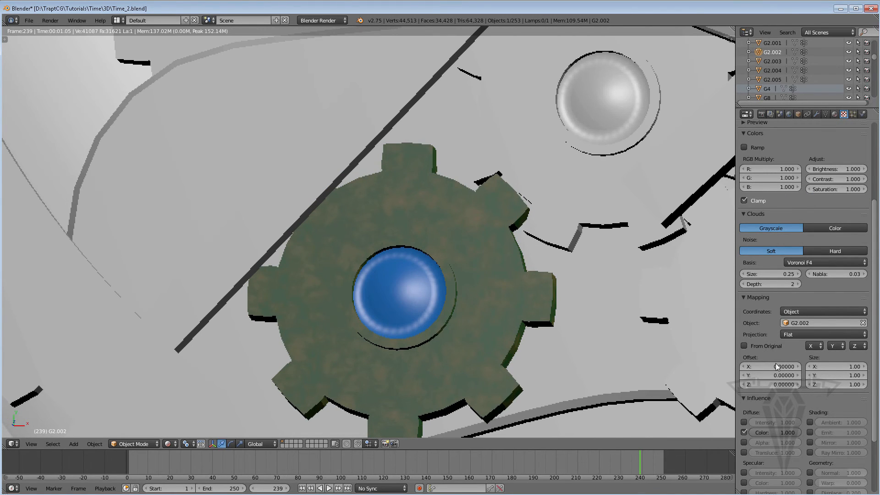
click(772, 272)
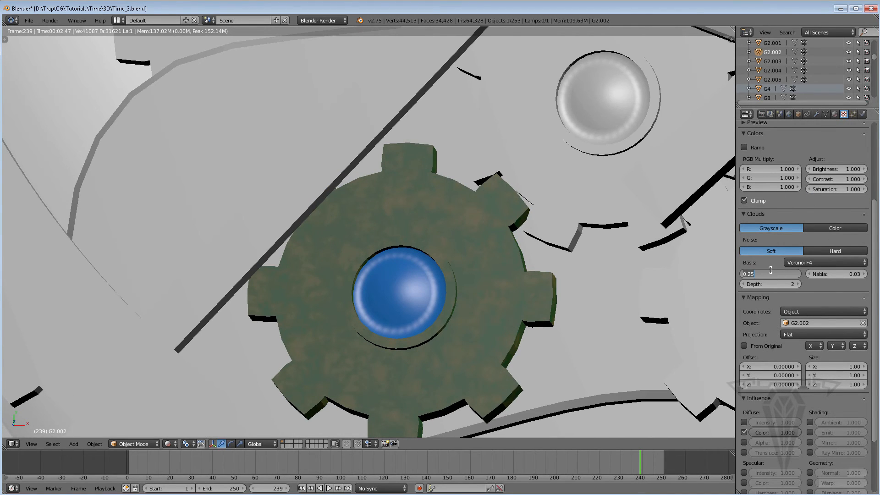
text(5)
key(Return)
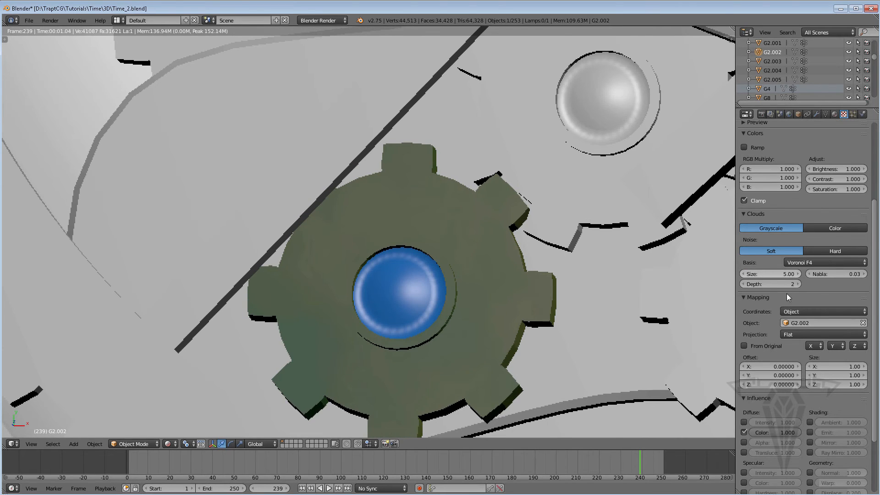
Adjust the clouds texture's colours to a contrast of 1.5 and a brightness of 0.8.
click(838, 179)
text(1.0)
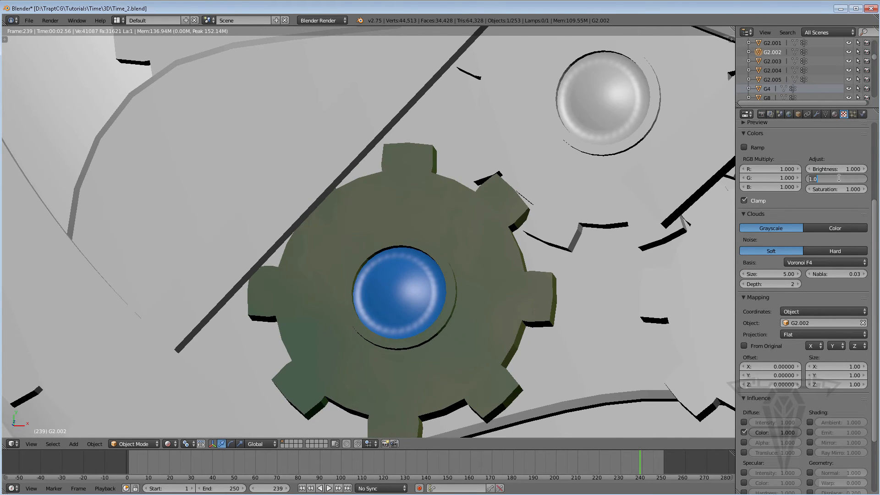
key(Return)
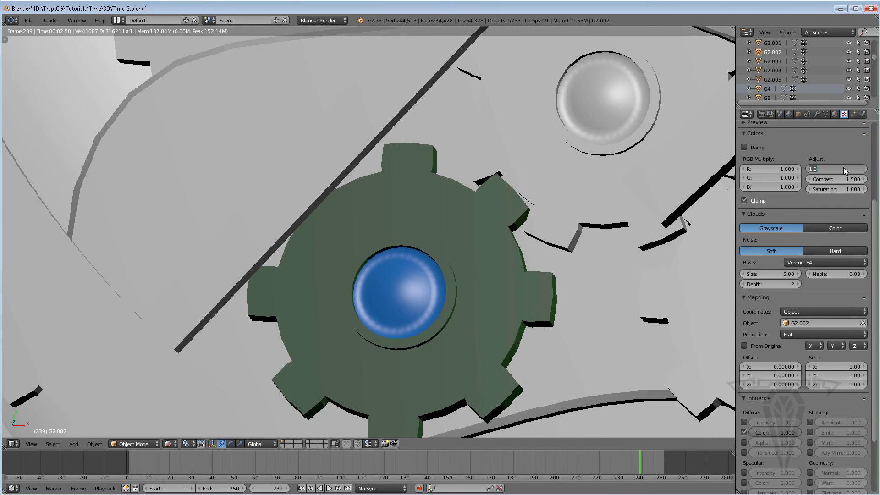
click(843, 169)
text(.8)
key(Return)
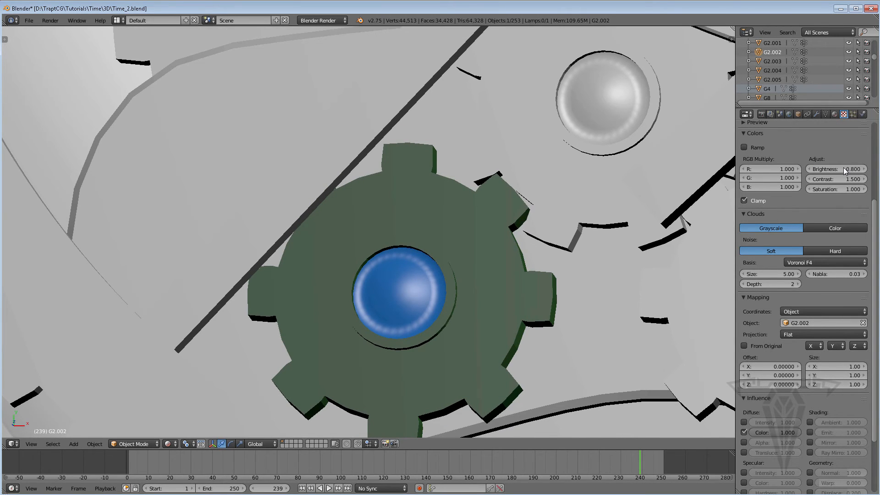
Set the clouds noise size to 3 and switch the noise from soft to hard.
click(774, 272)
key(Return)
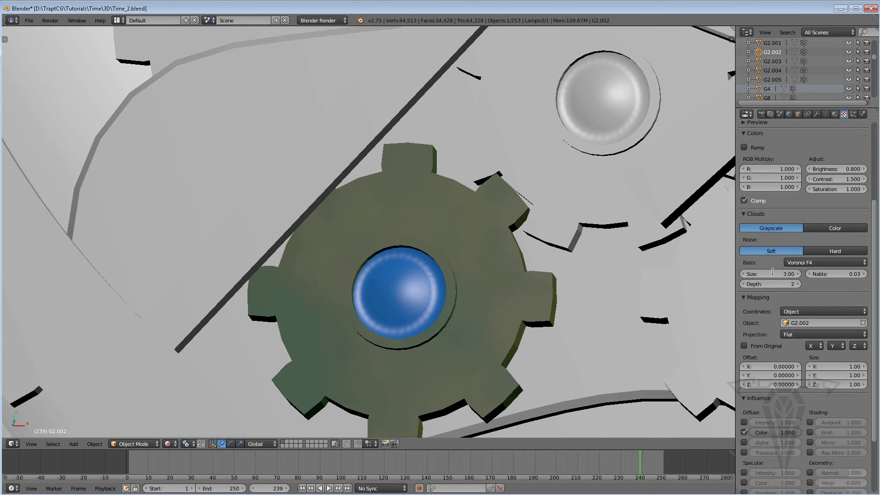
click(832, 252)
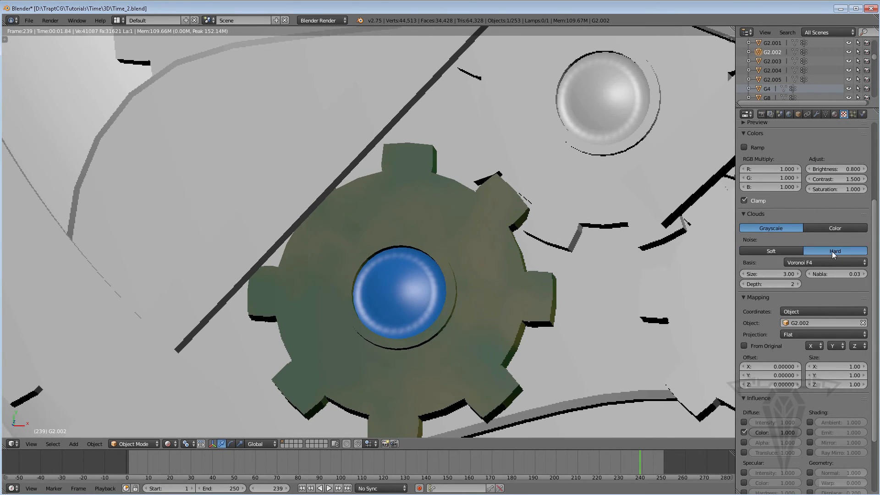
Raise the clouds texture's contrast to 2.
click(844, 179)
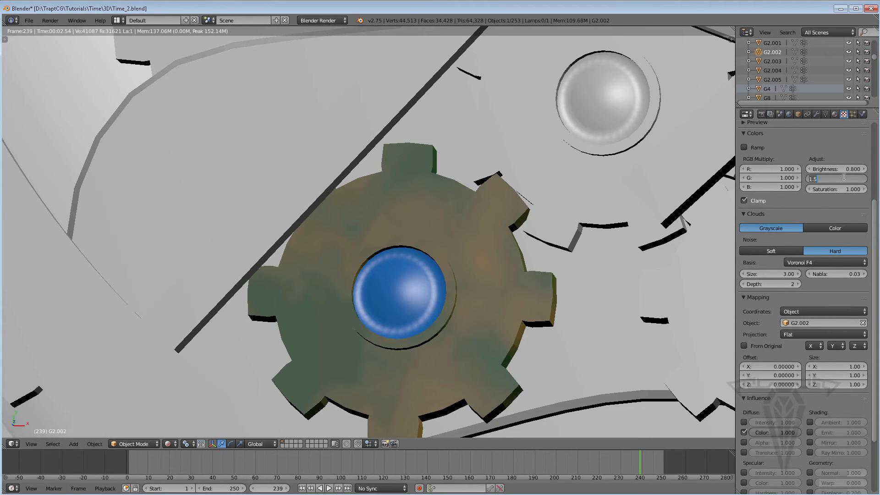
text(2)
key(Return)
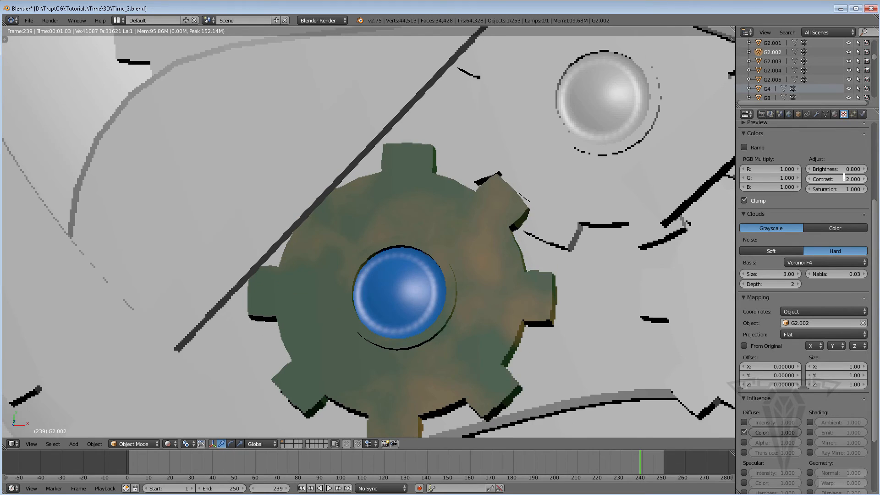
scroll(878, 333, down, 4)
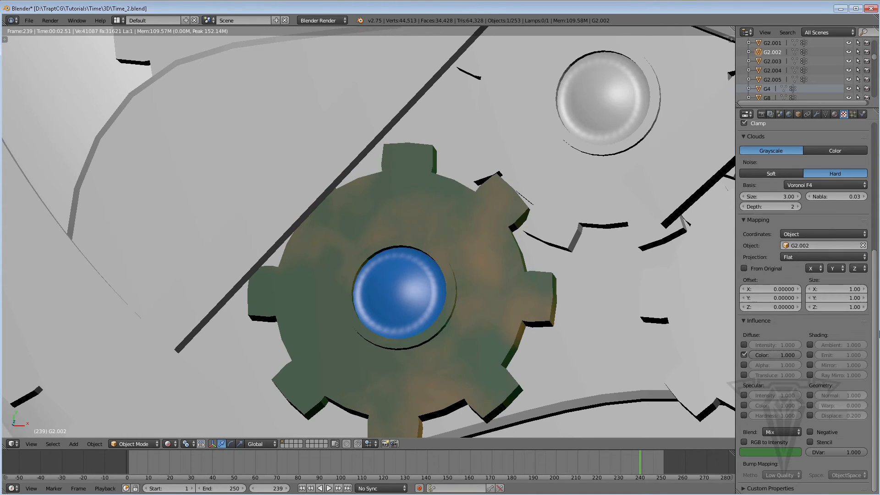
Enable the clouds texture's Normal influence with the Negative option, and set the noise depth to 5.
click(811, 394)
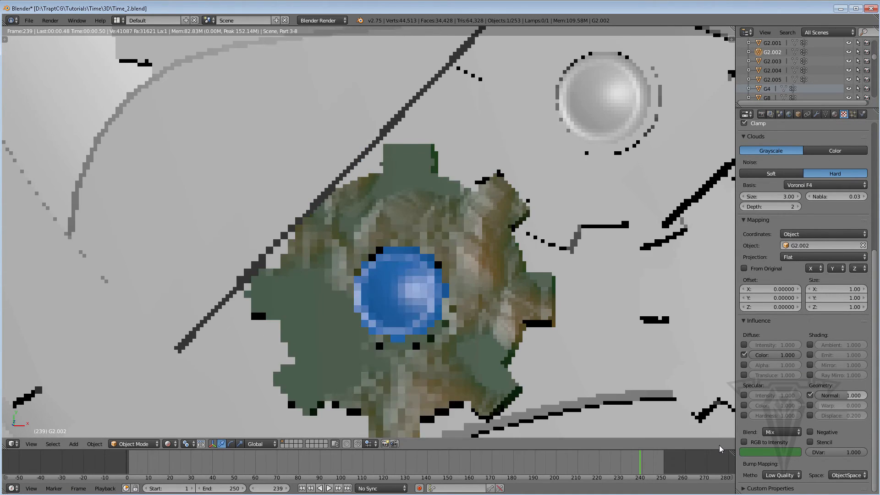
click(809, 431)
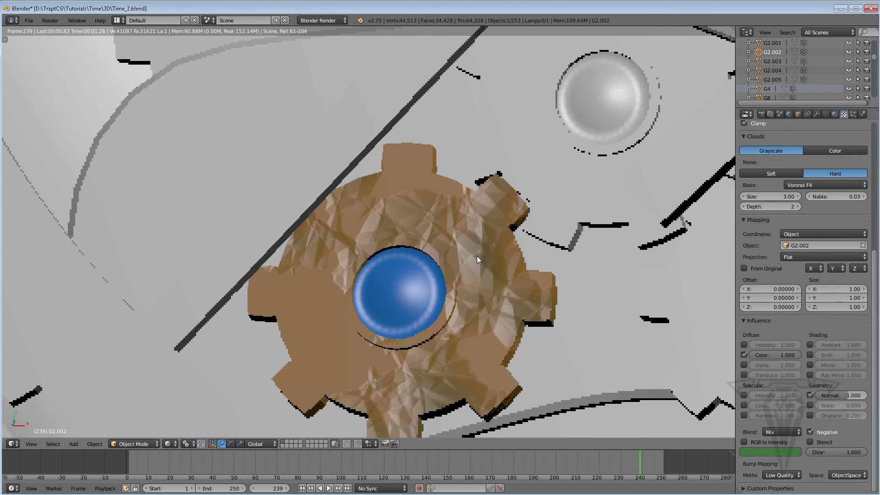
click(771, 207)
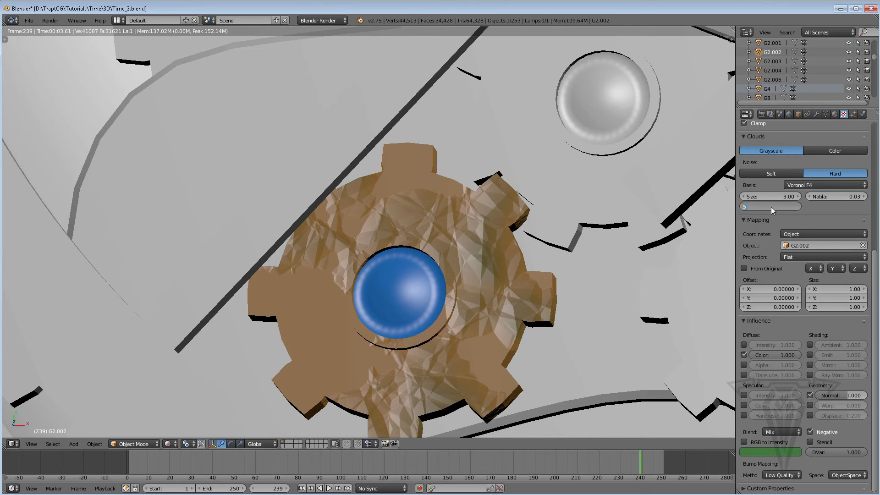
text(5)
key(Return)
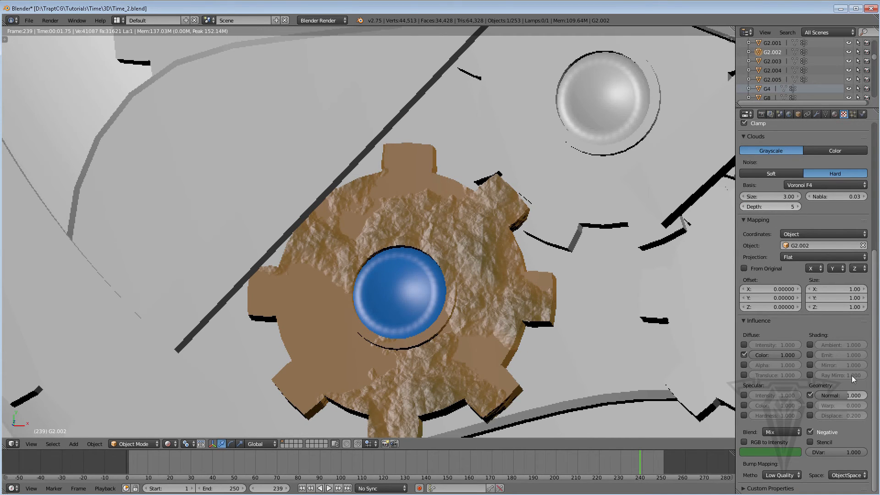
Reduce the clouds texture's Normal influence to 0.5.
click(848, 394)
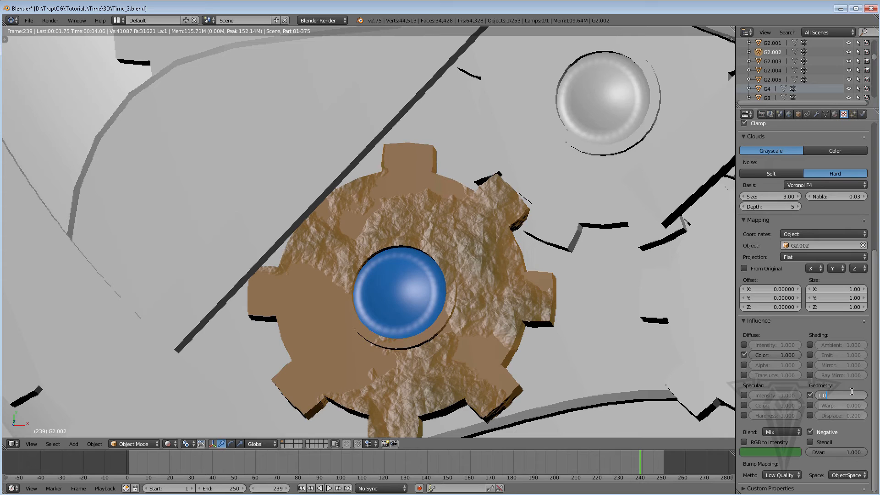
text(1.0)
text(.5)
key(Return)
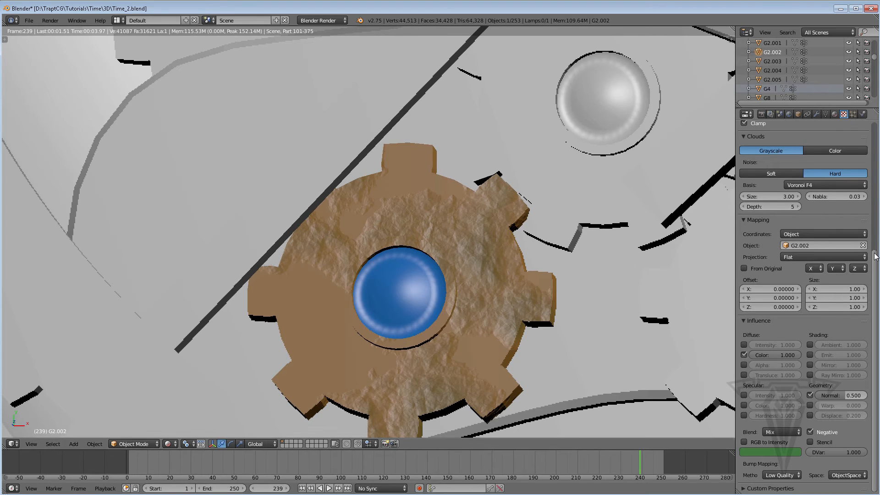
Raise the clouds texture's brightness to 0.9.
drag(877, 243, 871, 190)
click(848, 193)
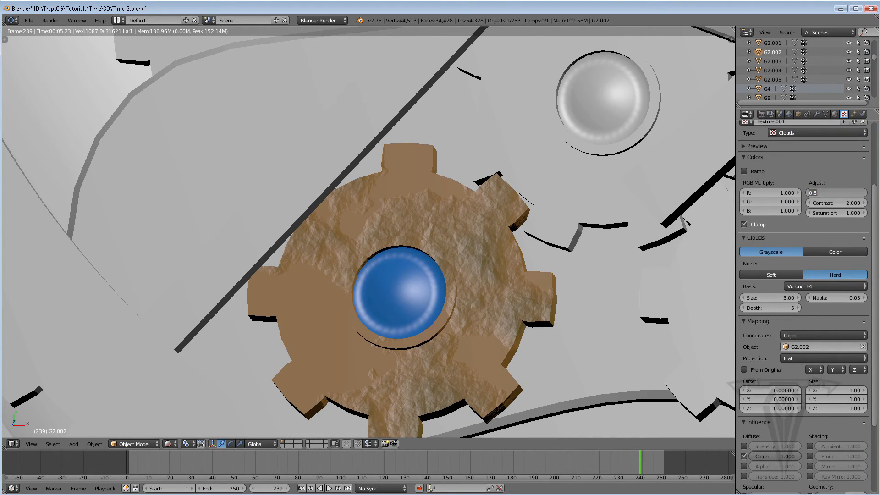
text(.9)
key(Return)
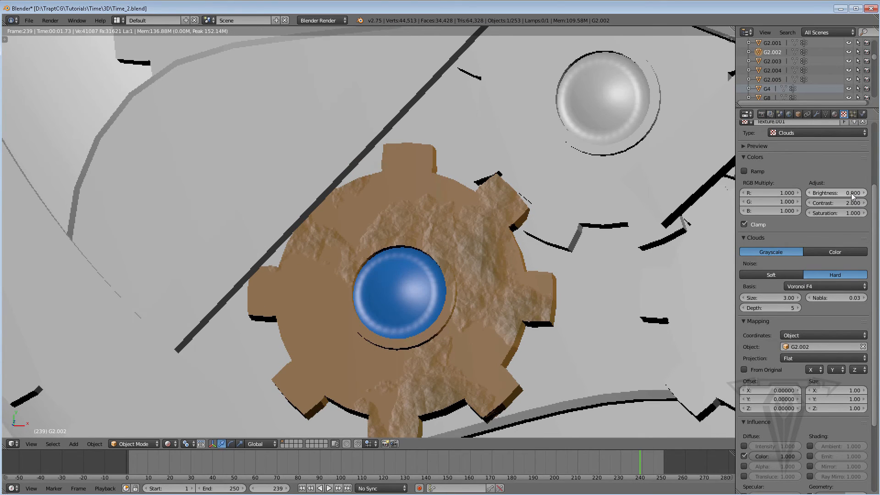
Lower the clouds texture's brightness to 0.6 and raise its contrast to 2.3.
click(848, 191)
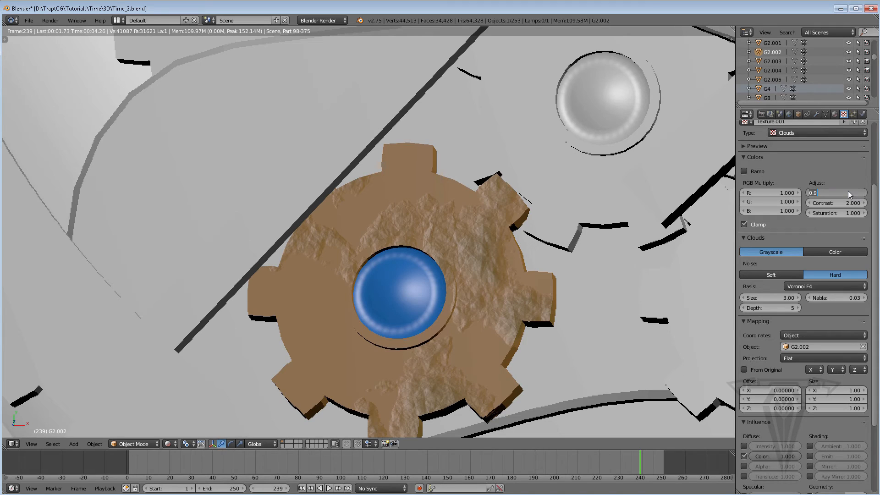
key(BackSpace)
text(.6)
key(Return)
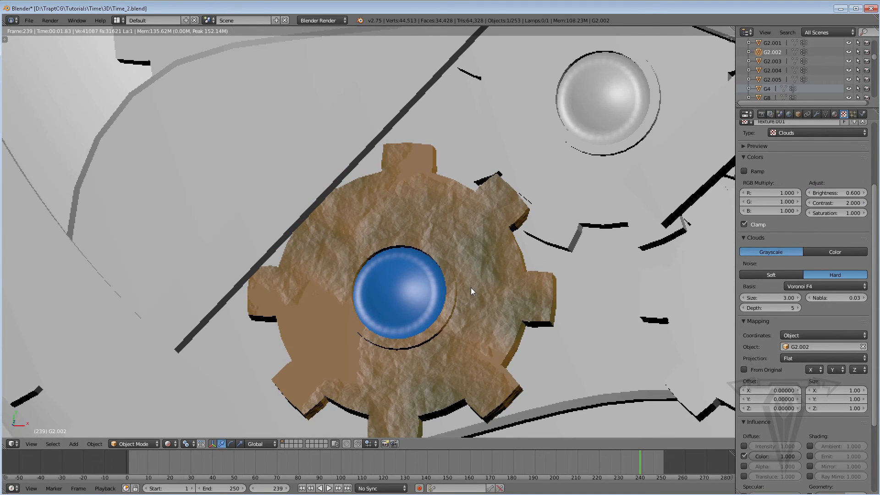
click(845, 202)
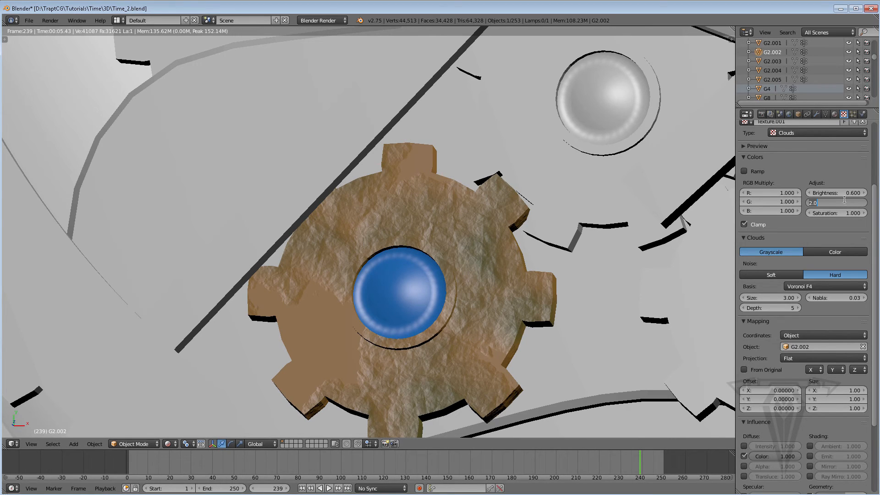
text(2.3)
key(Return)
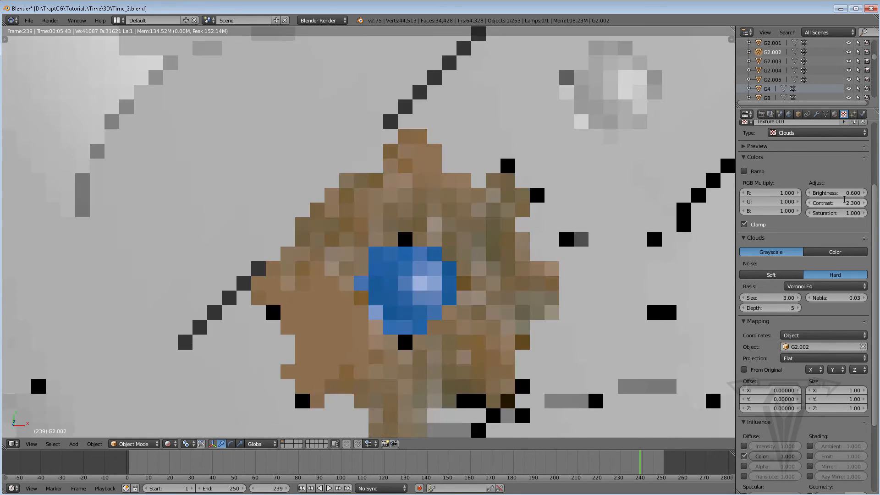
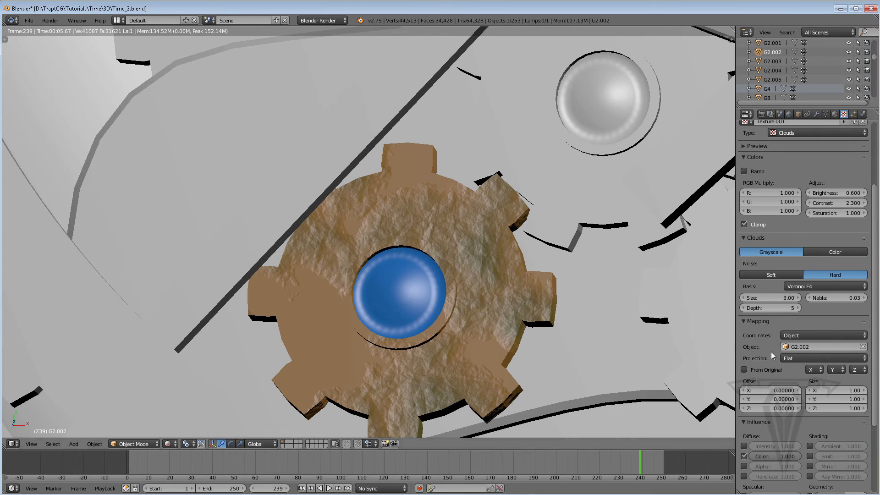
Set the clouds noise depth to 10 and reduce the texture's Normal influence to 0.2.
click(792, 310)
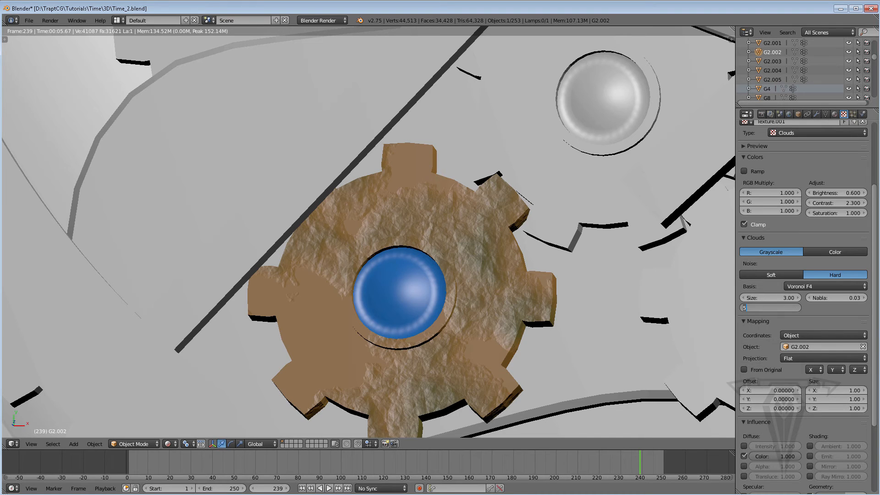
text(10)
key(Return)
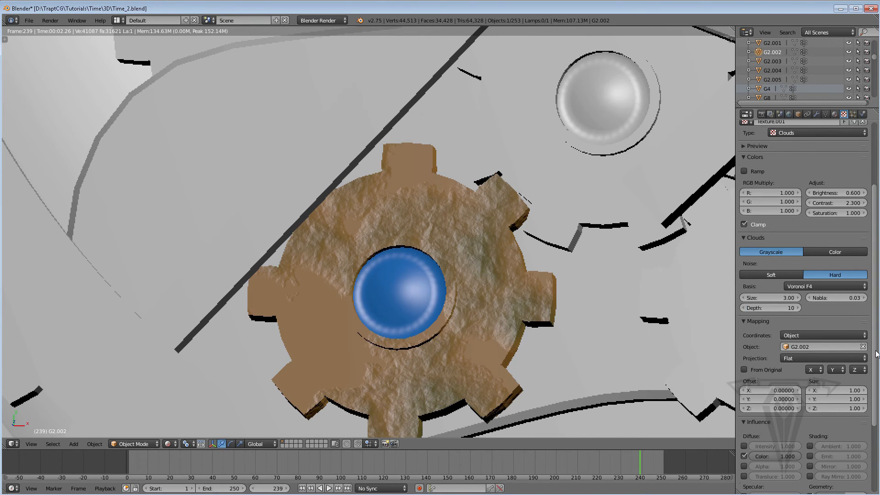
scroll(877, 354, down, 5)
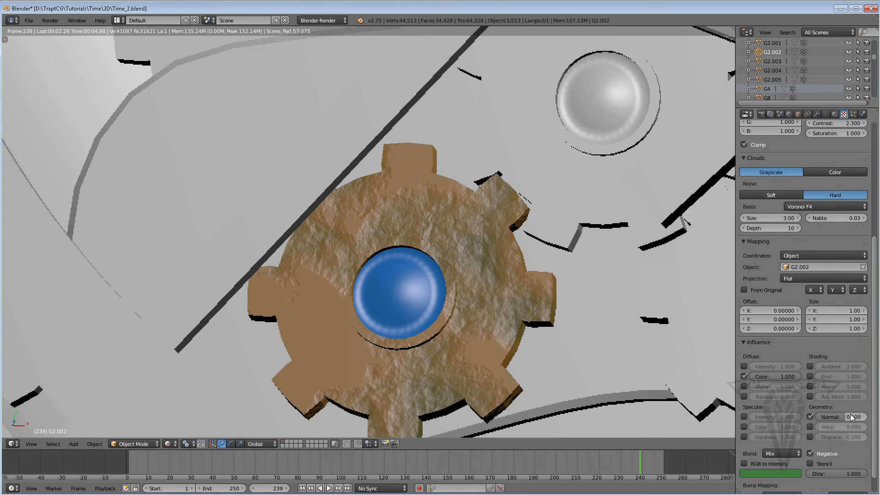
click(851, 416)
text(0.2)
key(Return)
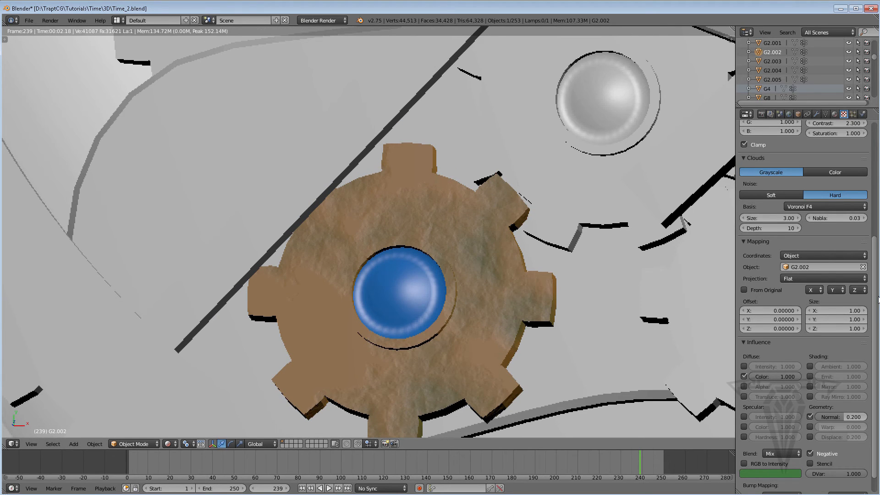
Lower the clouds texture's brightness to 0.3.
scroll(852, 206, up, 8)
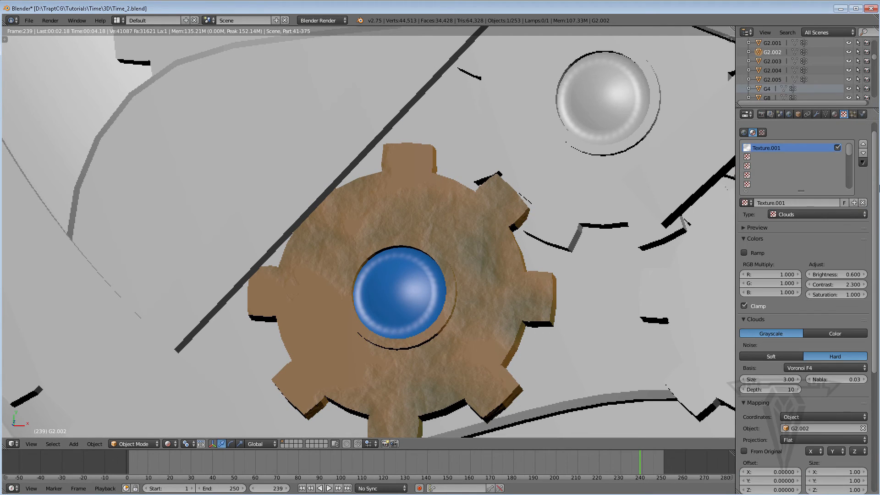
click(851, 273)
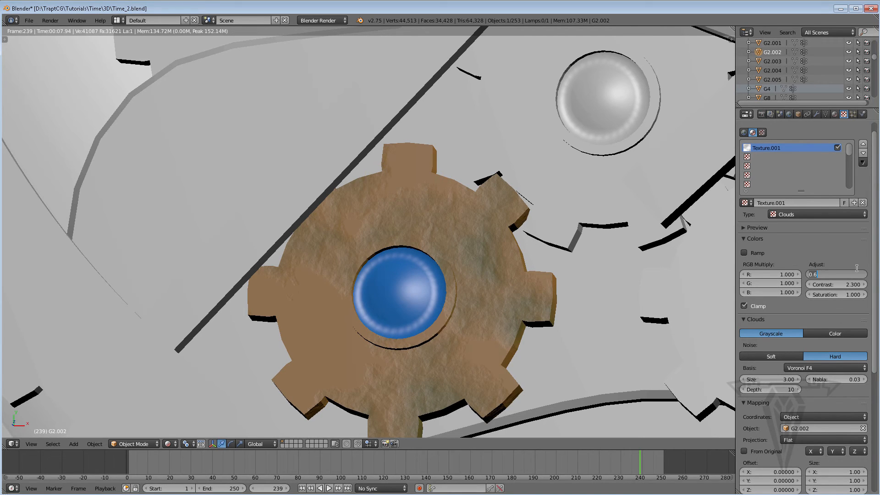
text(.3)
key(Return)
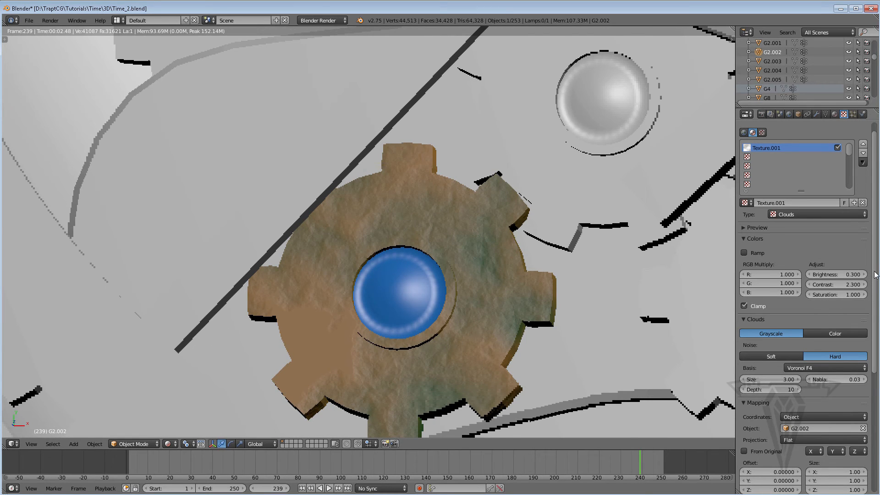
Try the Color, Multiply, Subtract, Divide and Darken blend modes on the clouds texture's influence.
scroll(876, 316, down, 3)
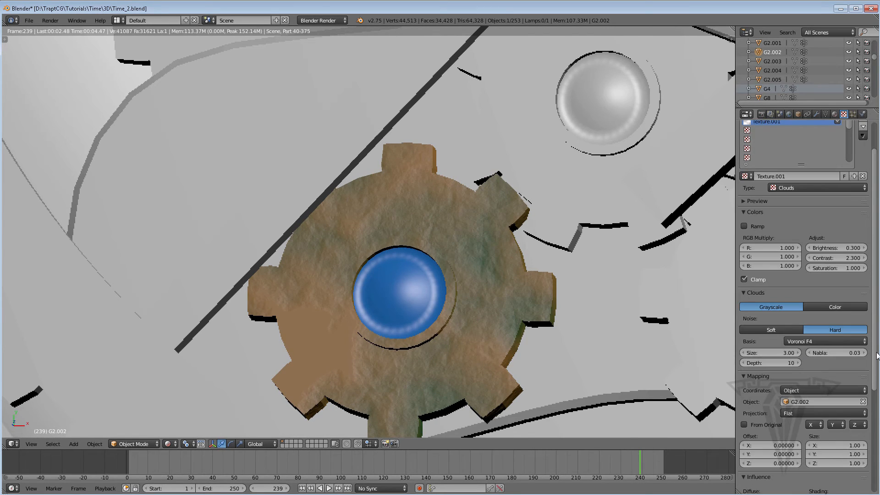
scroll(877, 417, down, 5)
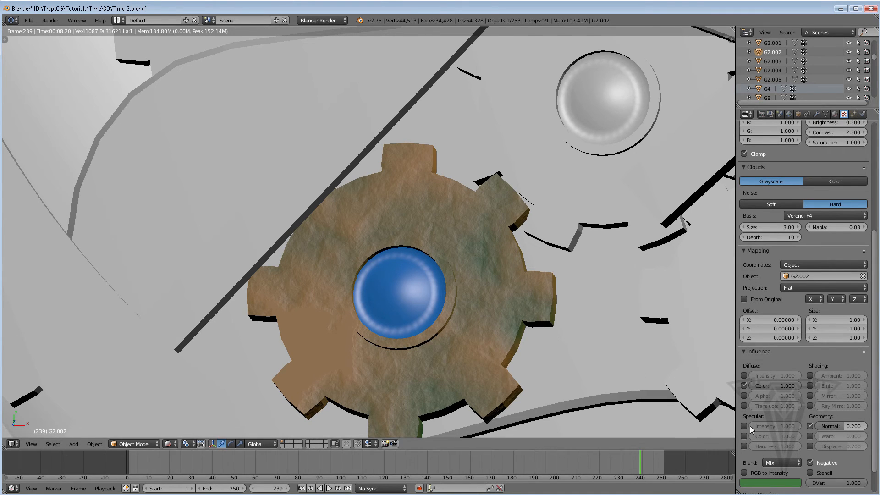
click(782, 463)
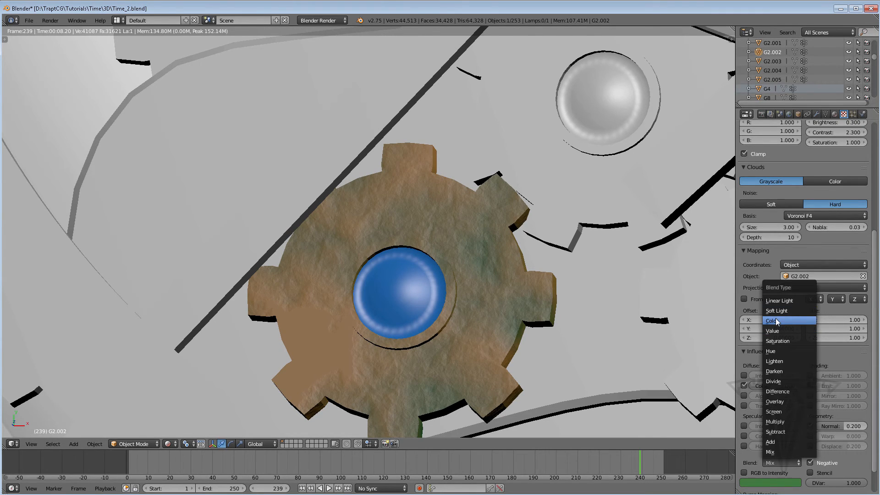
click(778, 325)
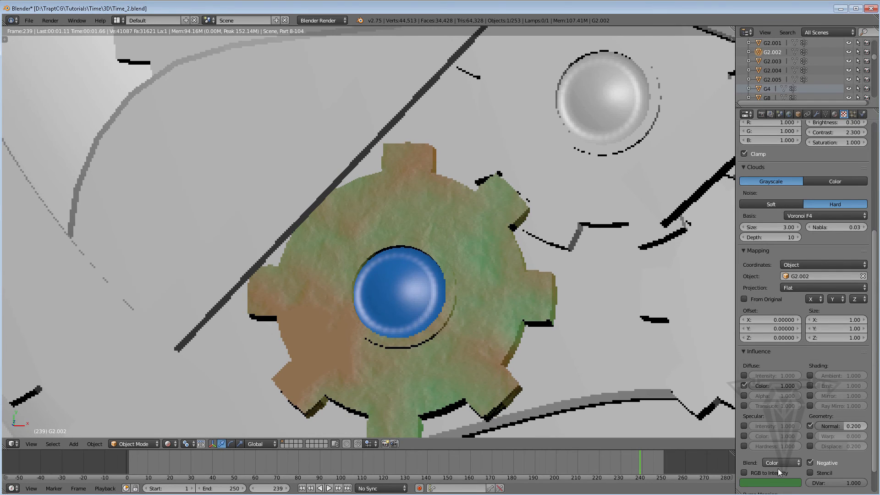
click(780, 463)
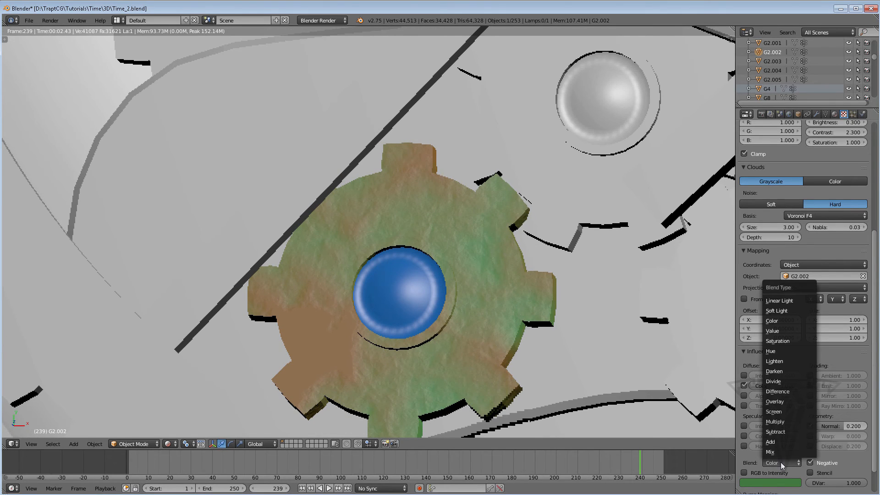
click(775, 421)
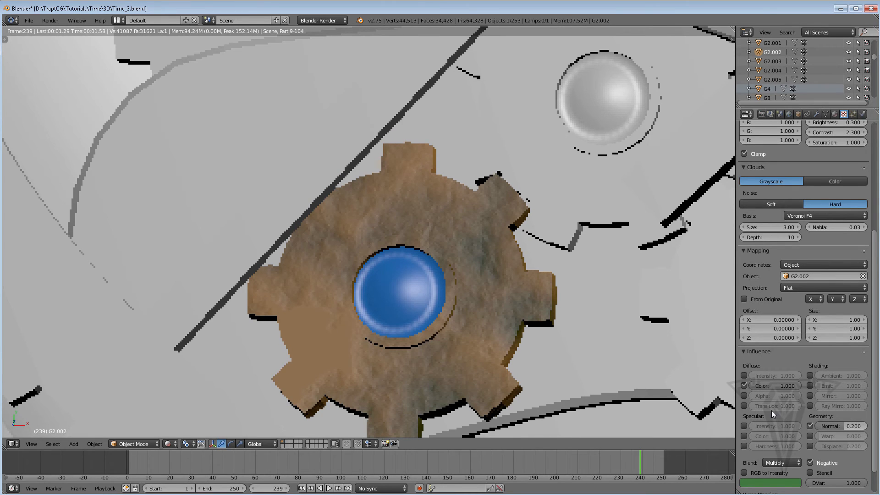
click(786, 462)
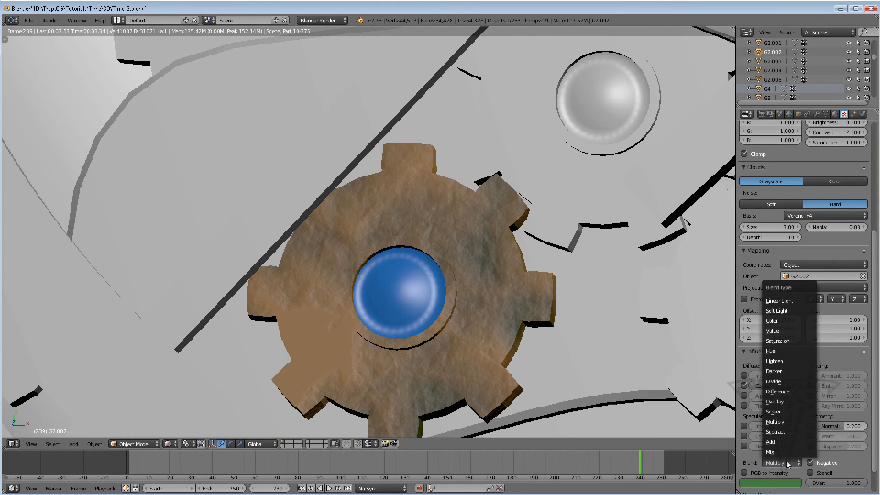
click(779, 431)
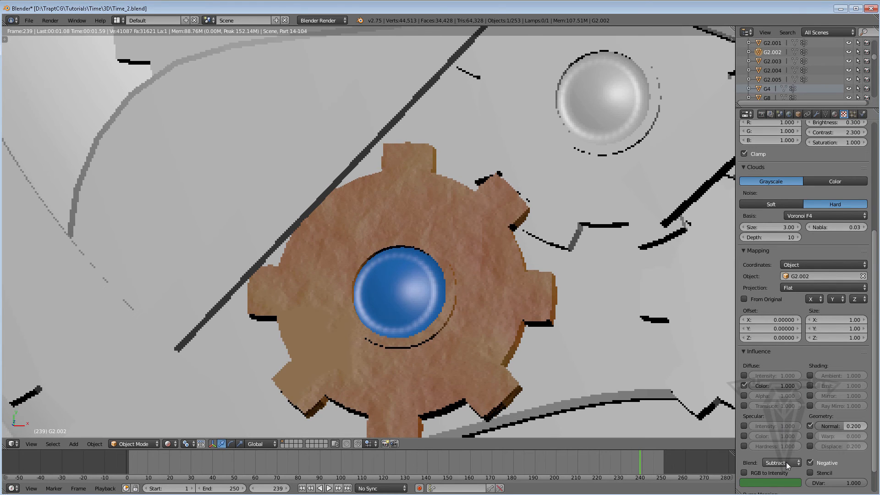
click(785, 462)
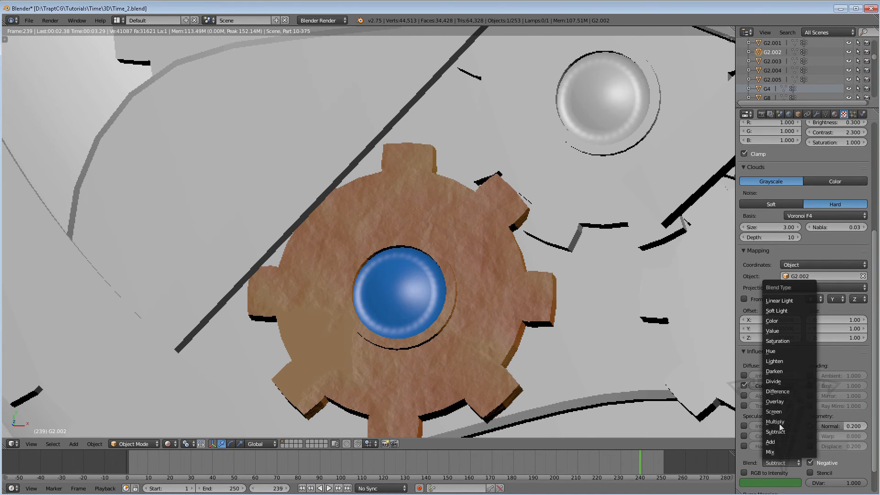
click(777, 381)
click(783, 462)
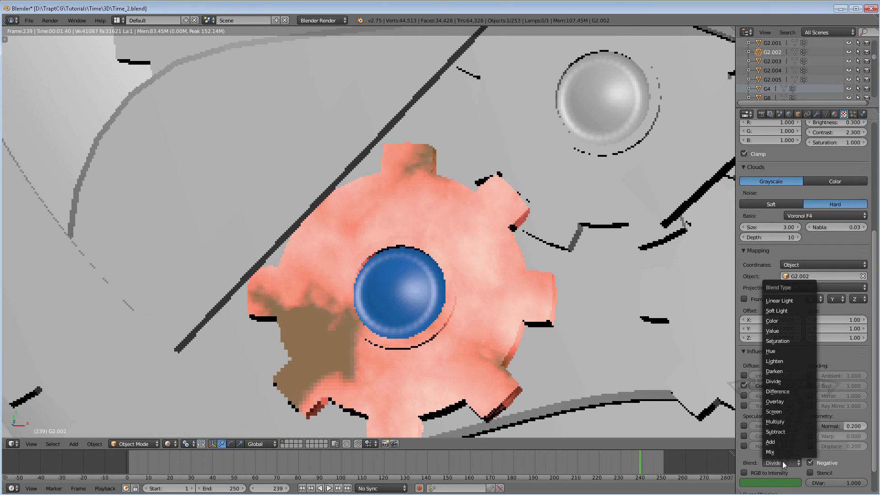
click(778, 371)
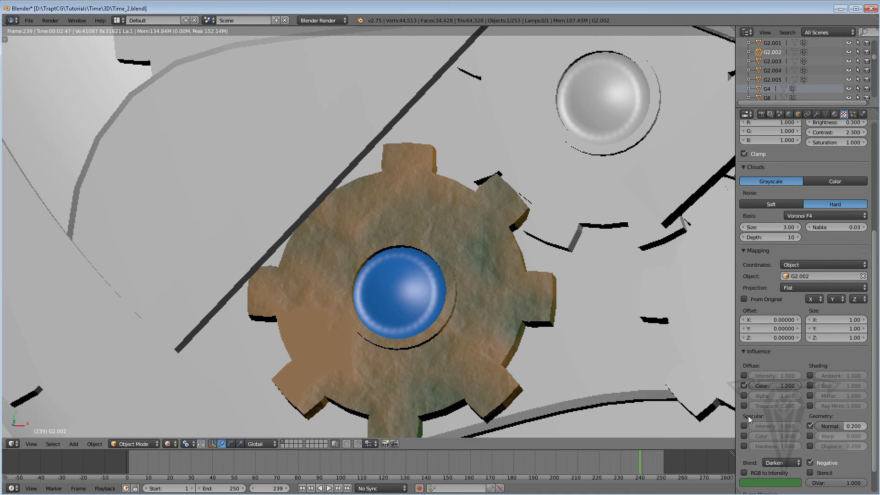
Set the clouds texture's blend mode to Saturation and check its green influence colour.
click(779, 460)
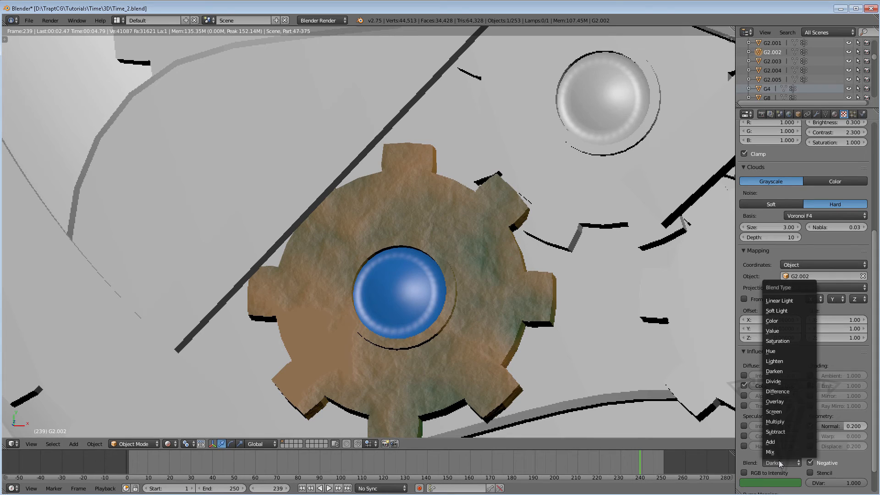
click(776, 341)
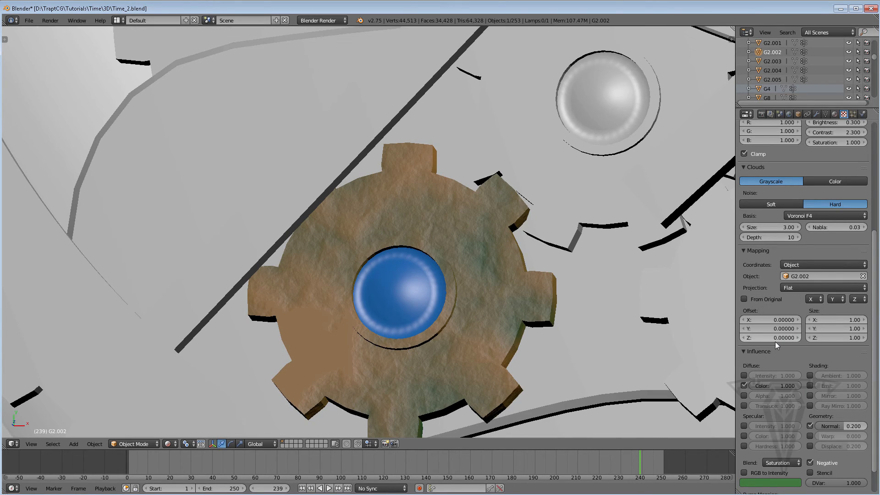
click(778, 484)
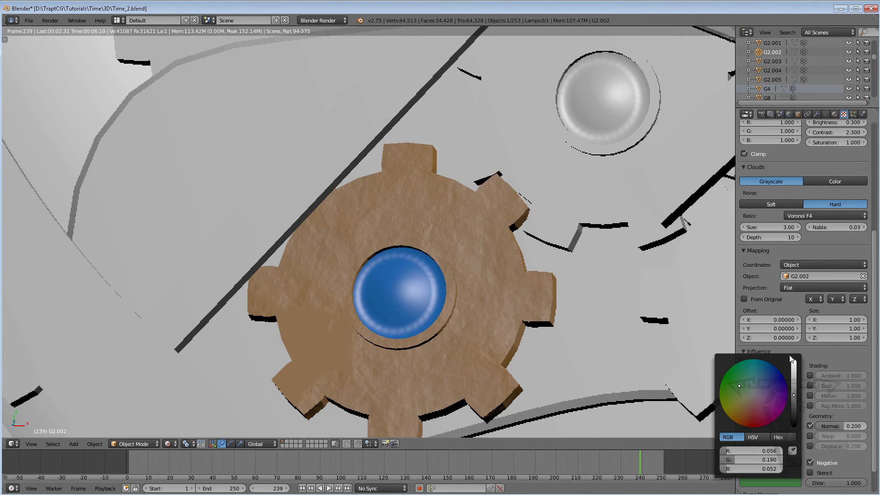
click(779, 483)
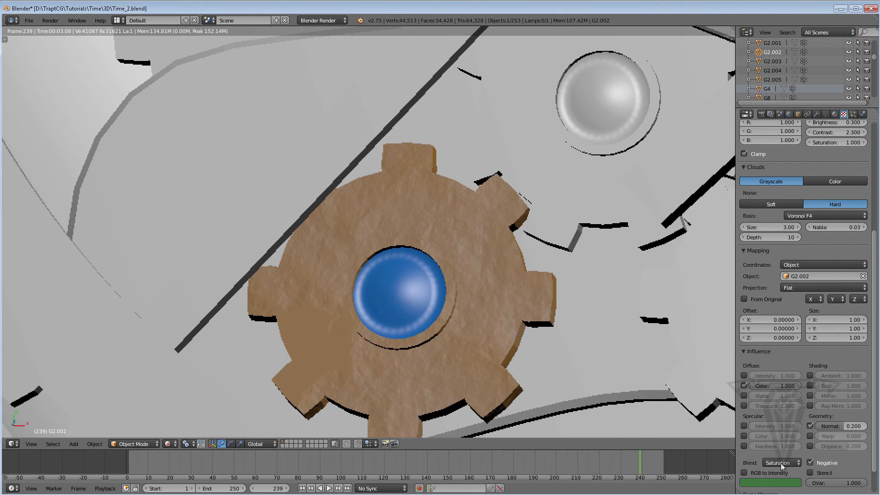
Set the clouds texture's blend mode to Darken and its diffuse Color influence to 0.8.
click(781, 463)
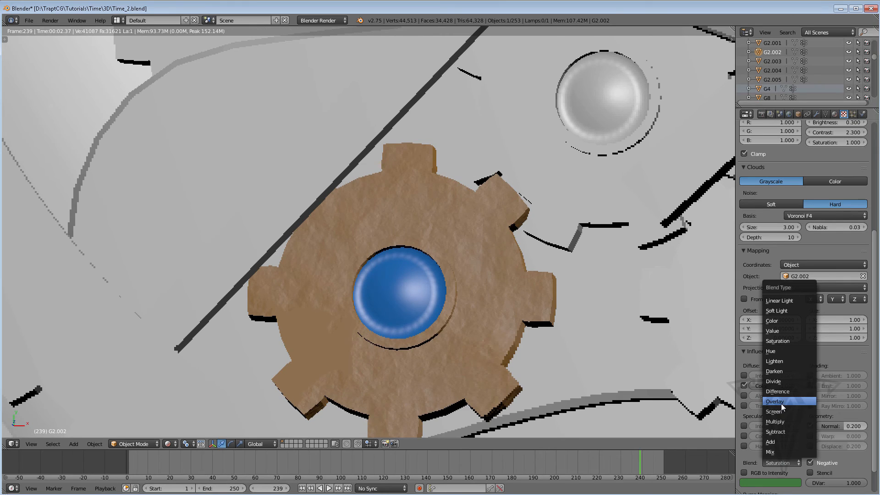
click(775, 372)
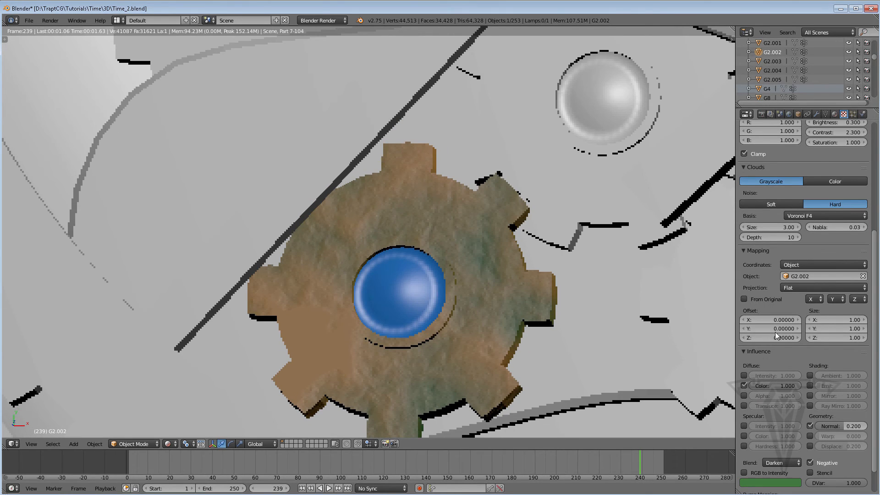
click(780, 386)
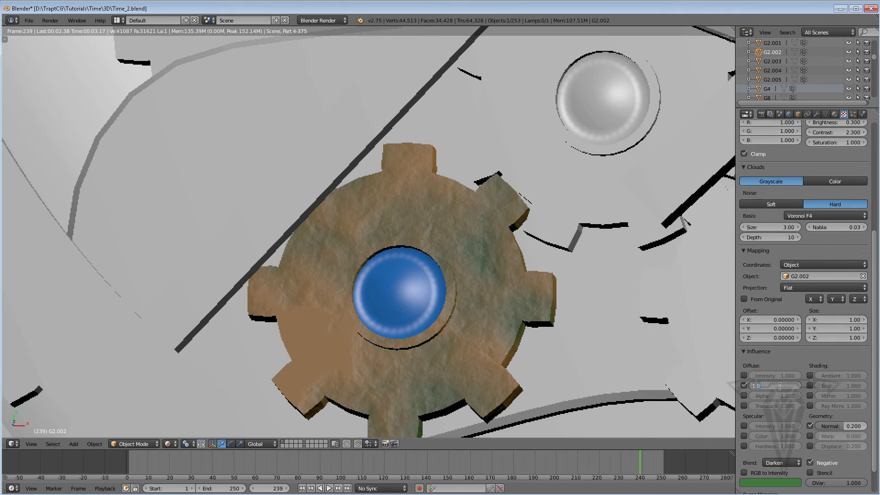
key(BackSpace)
text(0.8)
key(Return)
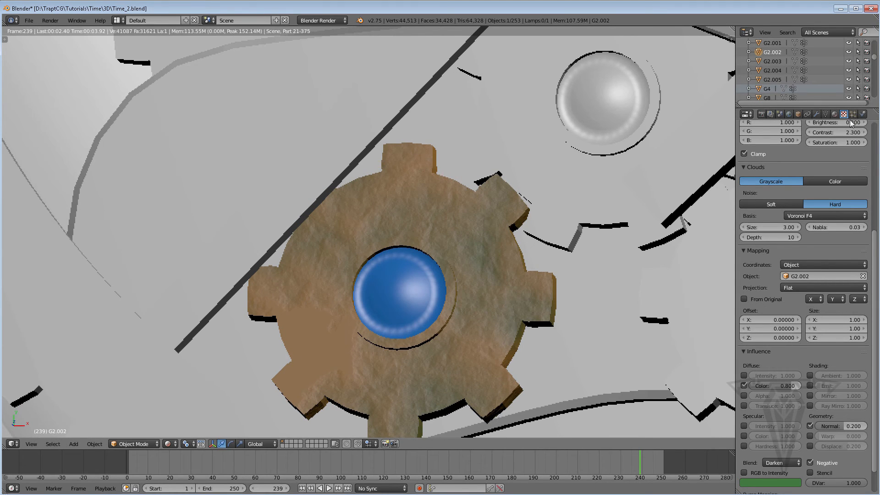
Enable Mirror on the Brass_1 material and set its reflectivity to 0.3.
click(834, 113)
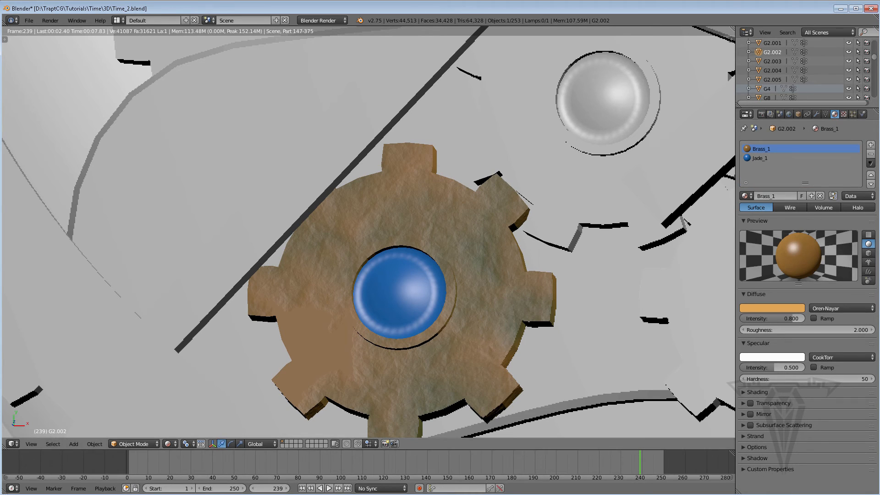
key(alt+Tab)
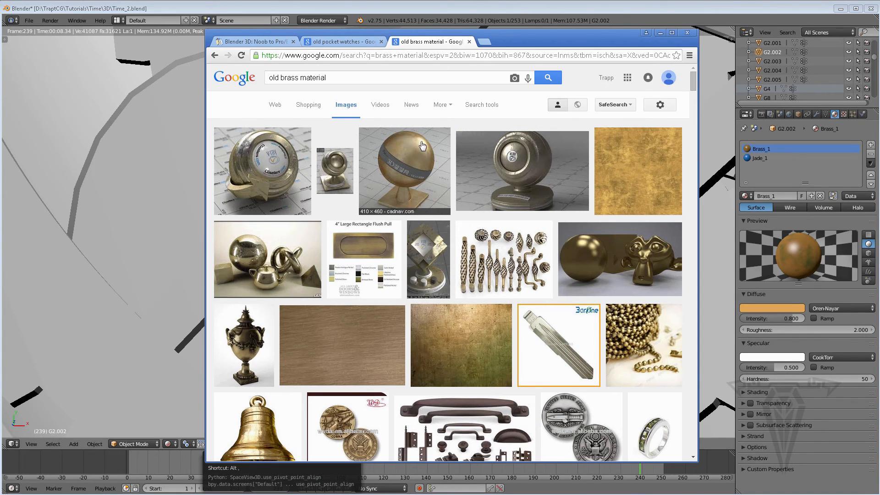
key(alt+Tab)
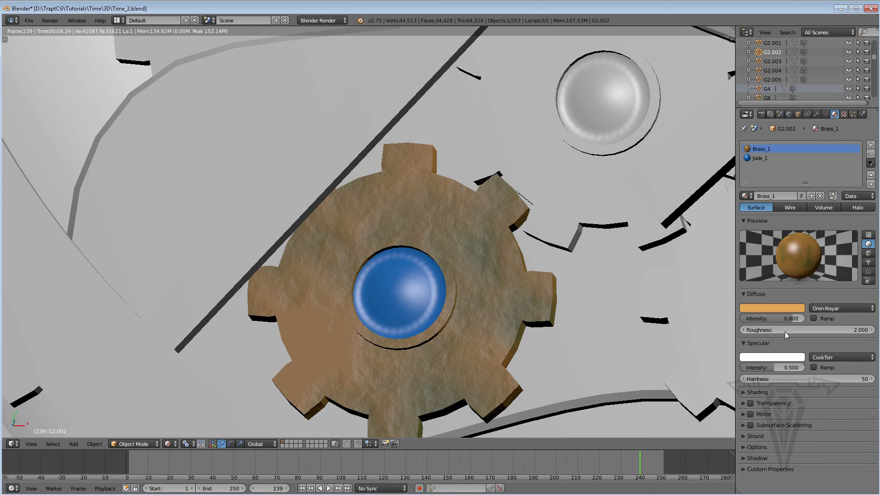
click(750, 414)
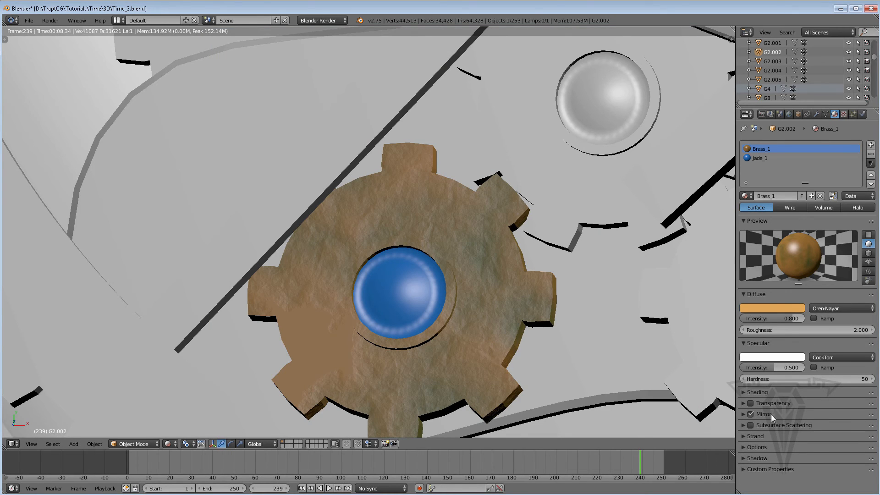
click(743, 414)
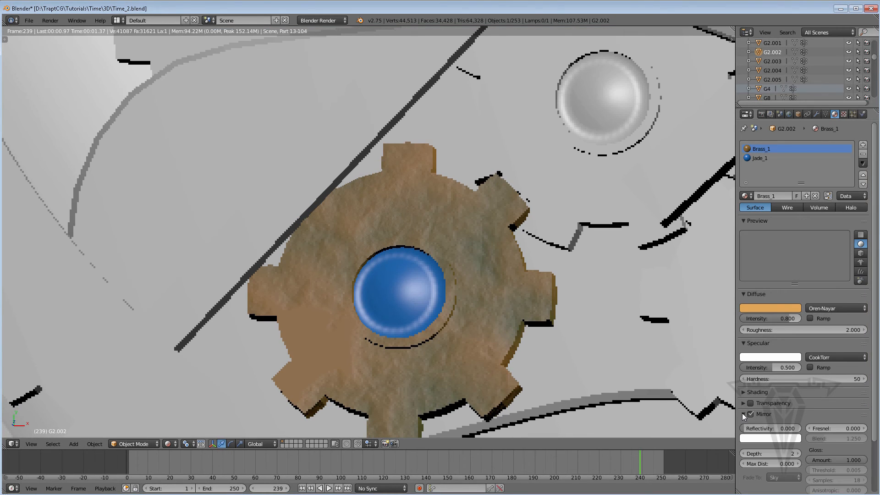
click(774, 428)
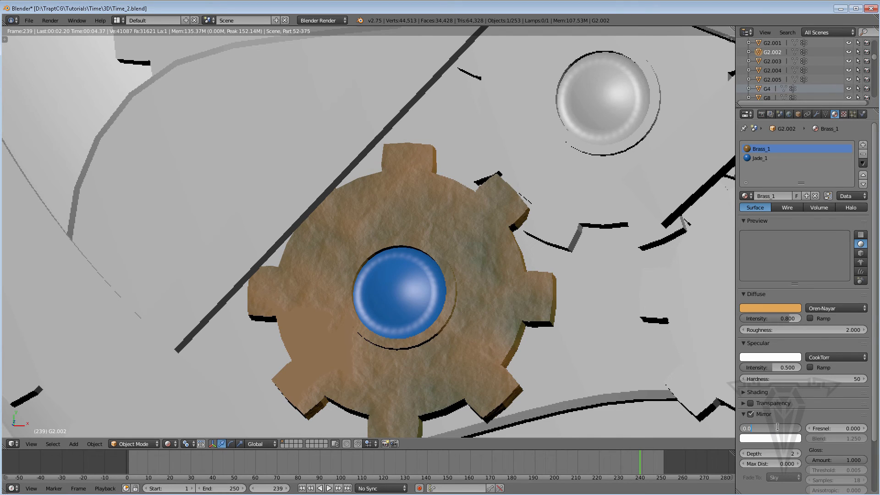
text(.3)
key(Return)
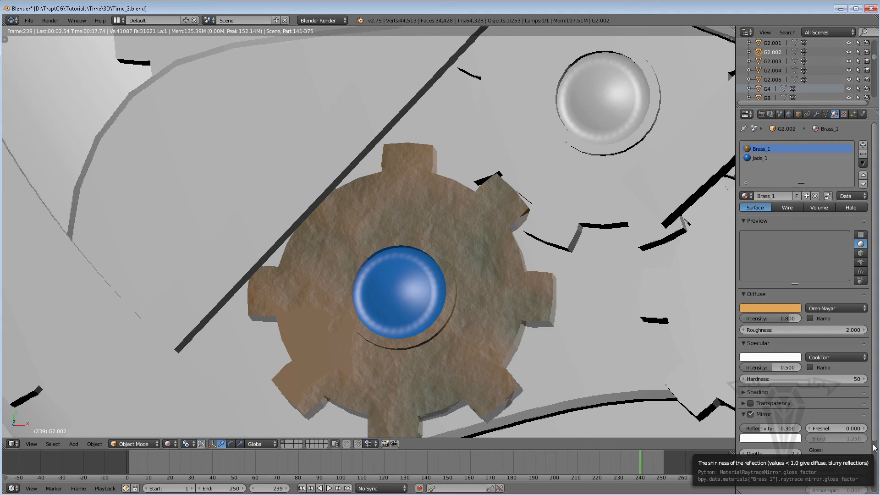
Set the mirror gloss amount to 0.8 and enlarge the material preview.
click(848, 460)
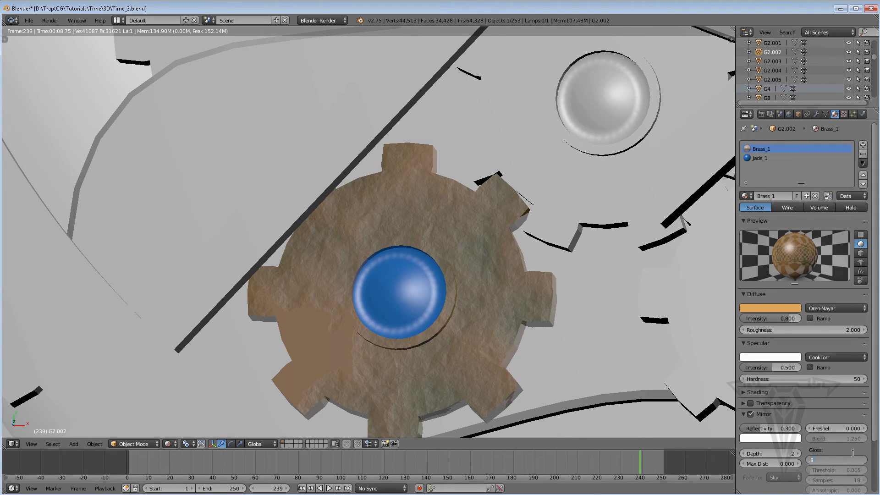
key(Return)
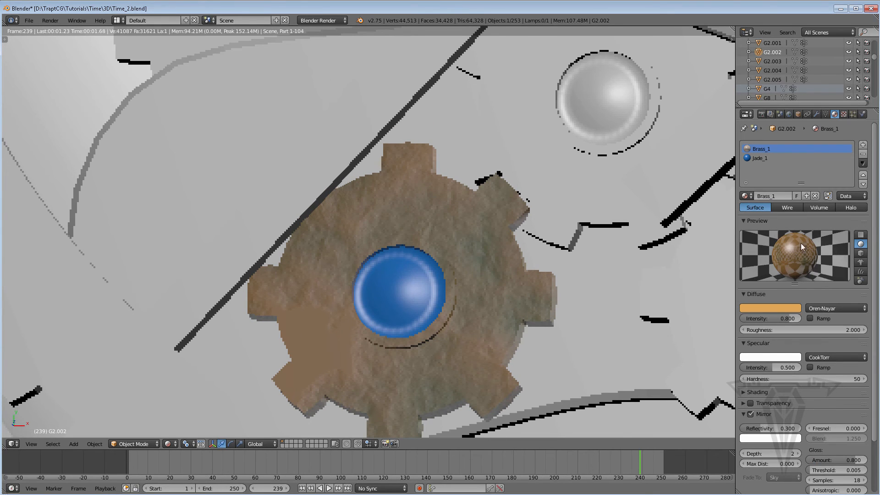
drag(796, 284, 798, 300)
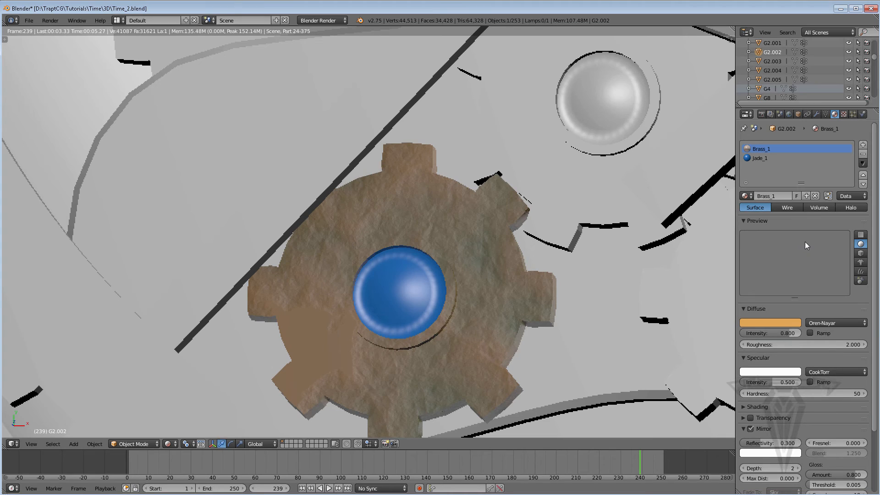
Switch the viewport to Solid shading and set Brass_1's diffuse roughness to 3.140.
click(175, 443)
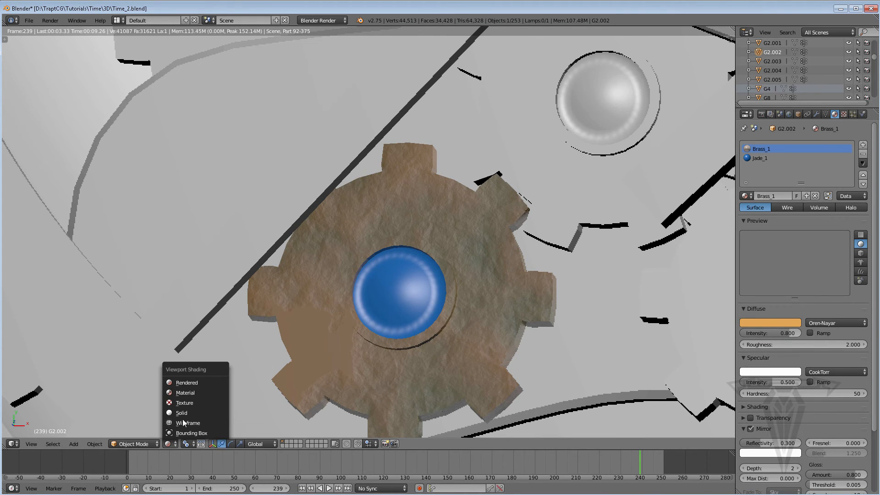
click(184, 414)
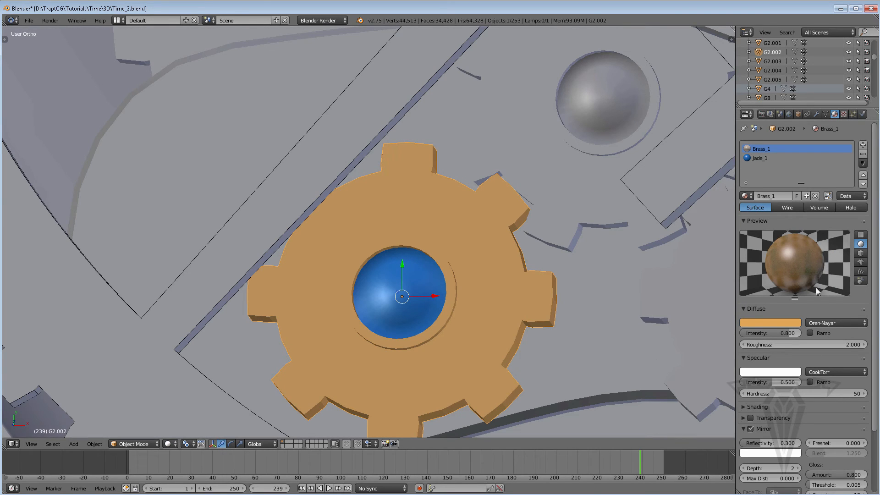
click(764, 344)
key(Return)
Reduce Brass_1's mirror reflectivity to 0.2.
scroll(876, 347, down, 1)
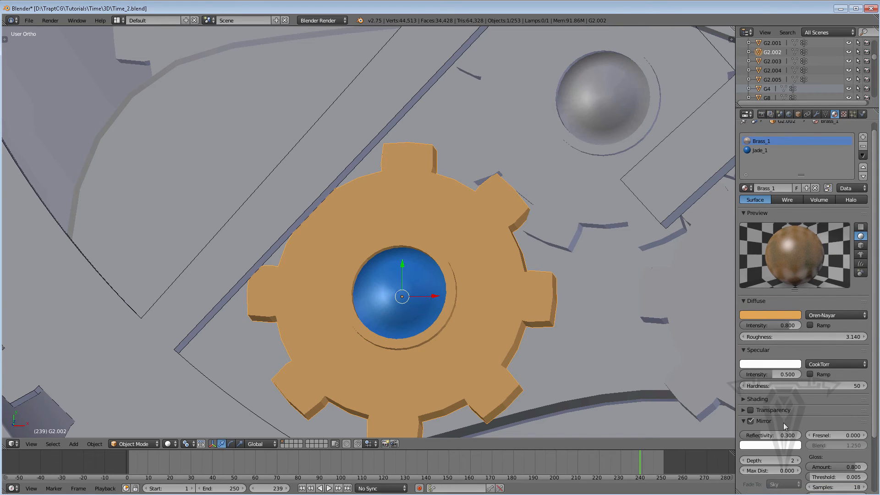
click(771, 435)
key(Return)
Try the Minnaert diffuse shader on Brass_1 with darkness 1.5 in Rendered shading, and restore Oren-Nayar.
click(833, 318)
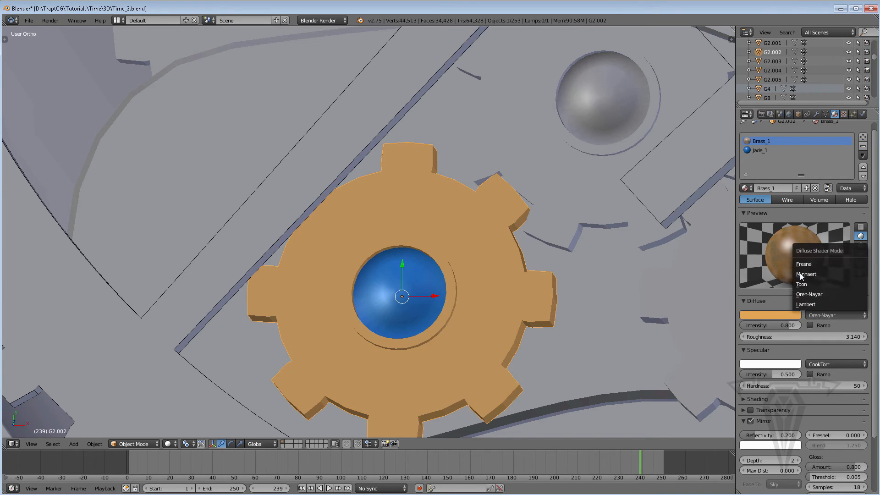
click(759, 343)
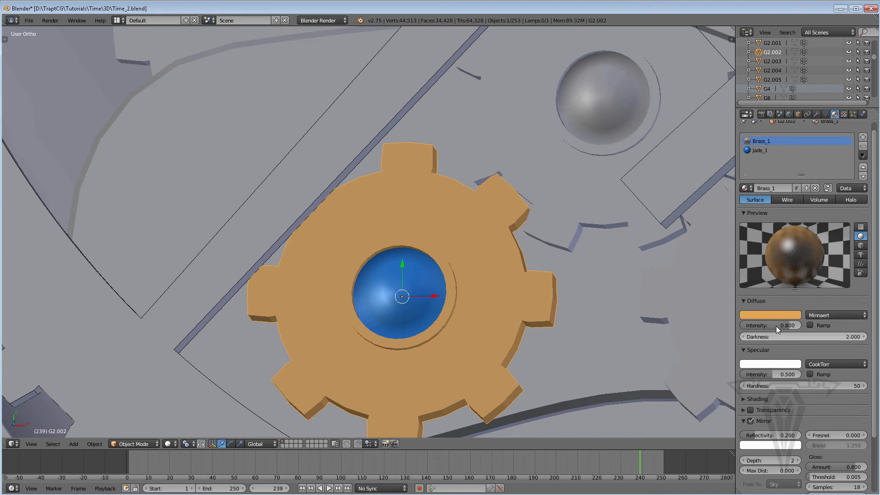
click(176, 444)
click(186, 381)
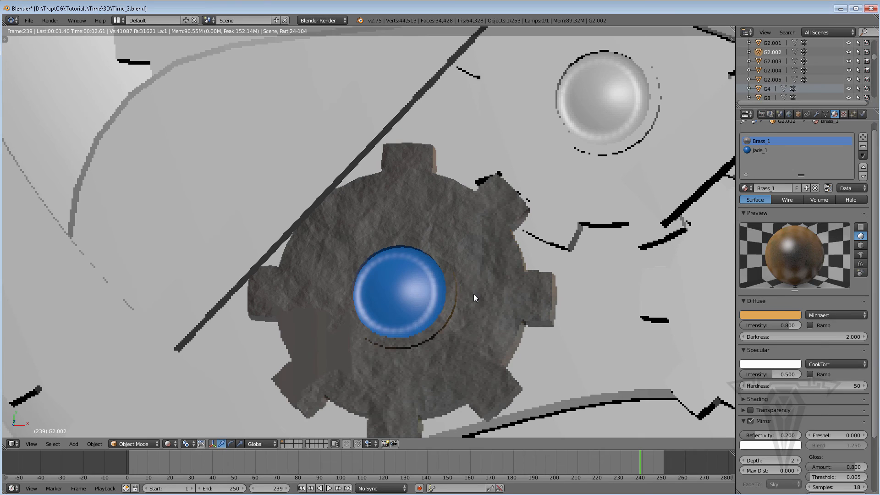
click(826, 337)
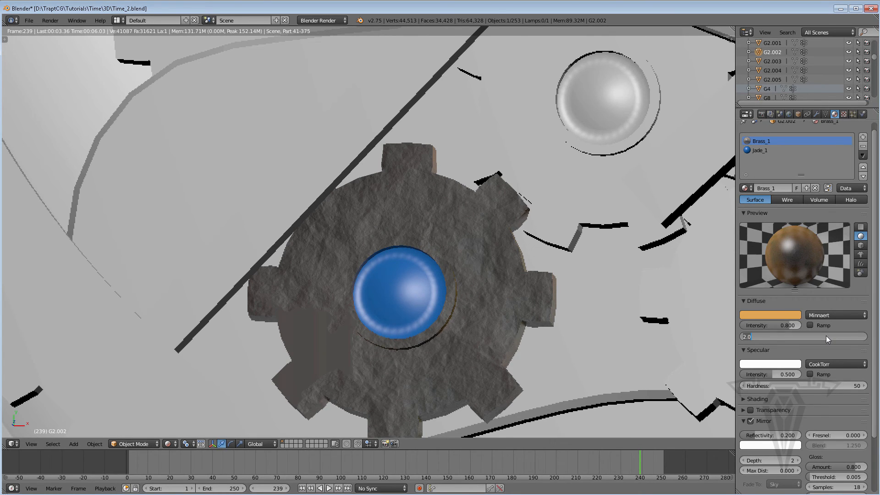
text(1.5)
key(Return)
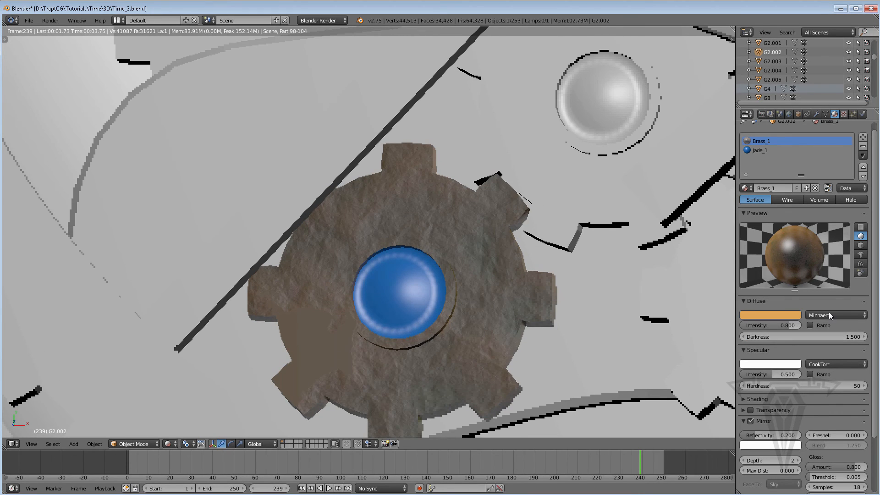
click(829, 314)
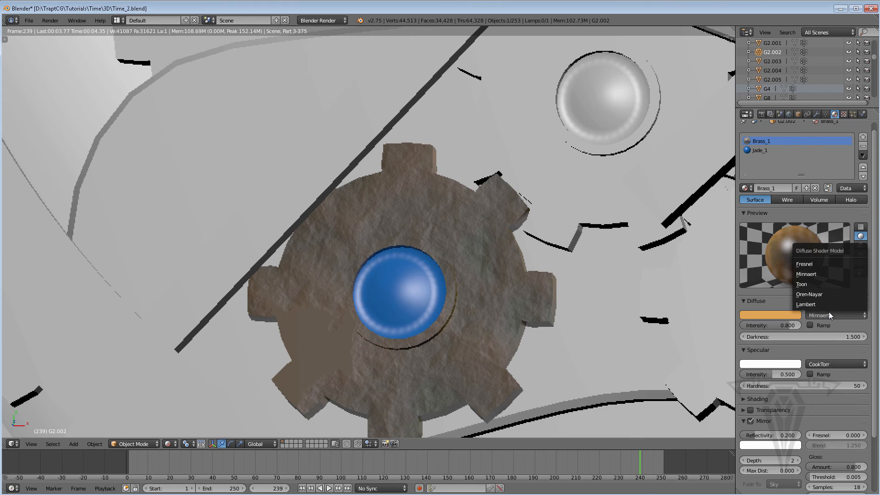
click(808, 294)
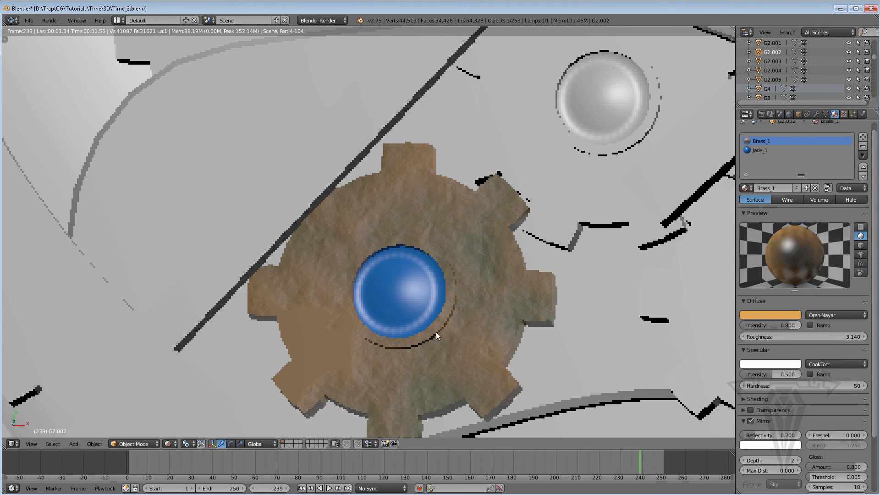
Return the viewport to Solid shading and bring the whole watch face into view.
click(169, 444)
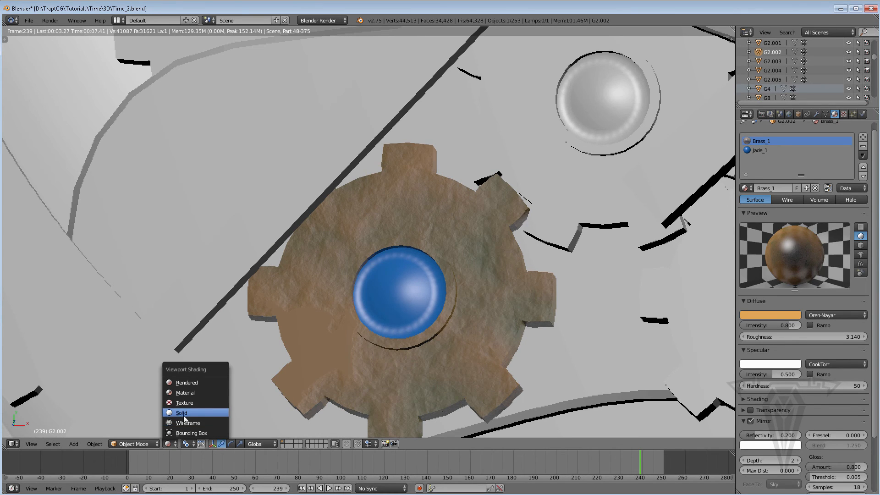
click(180, 413)
shift+middle_drag(433, 255, 421, 235)
scroll(424, 252, up, 1)
scroll(416, 255, down, 5)
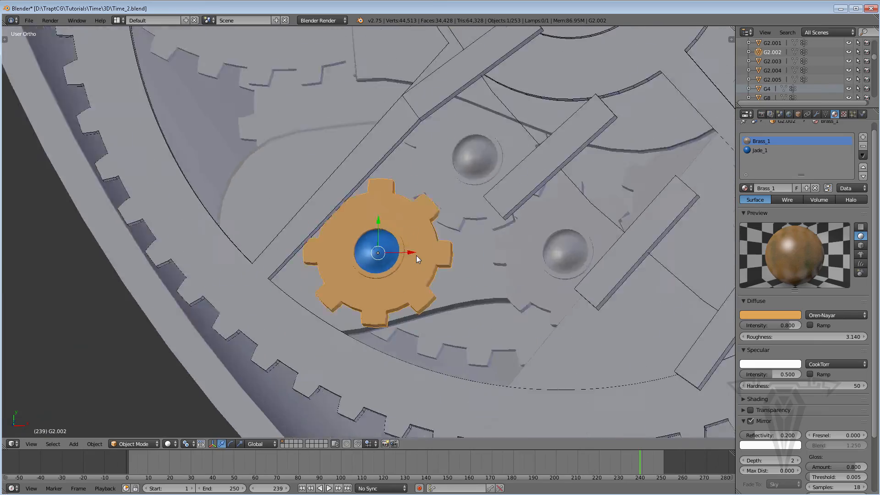
scroll(417, 255, down, 7)
shift+middle_drag(490, 248, 351, 279)
scroll(352, 279, down, 3)
shift+middle_drag(447, 228, 364, 274)
shift+middle_drag(375, 245, 383, 283)
scroll(374, 260, down, 2)
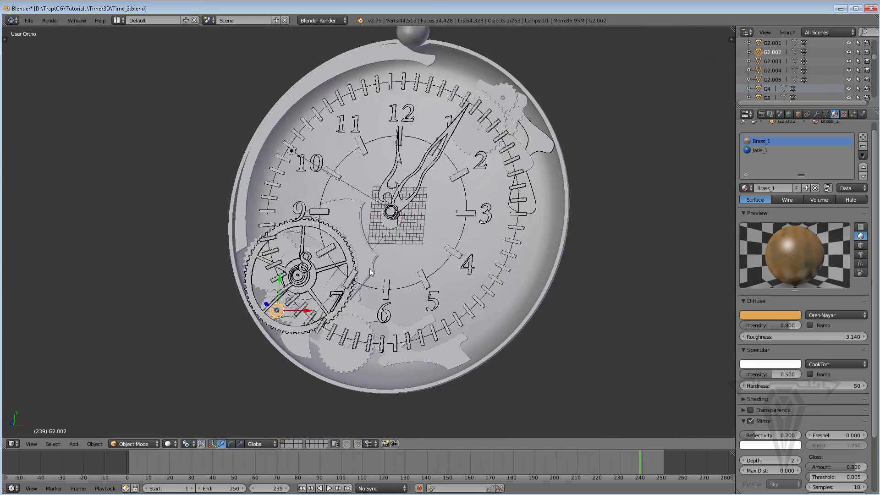
scroll(371, 271, up, 2)
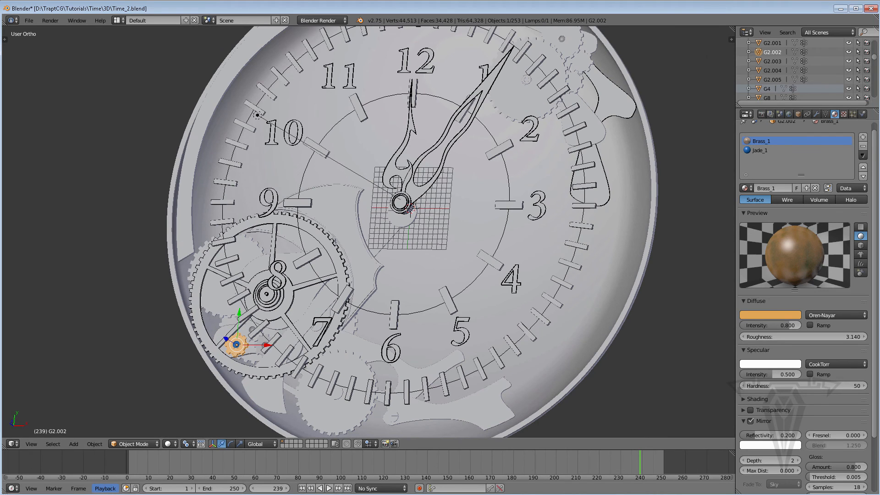
Switch to the web browser and review the Wikibooks copper material page and the old brass material image results.
key(alt+Tab)
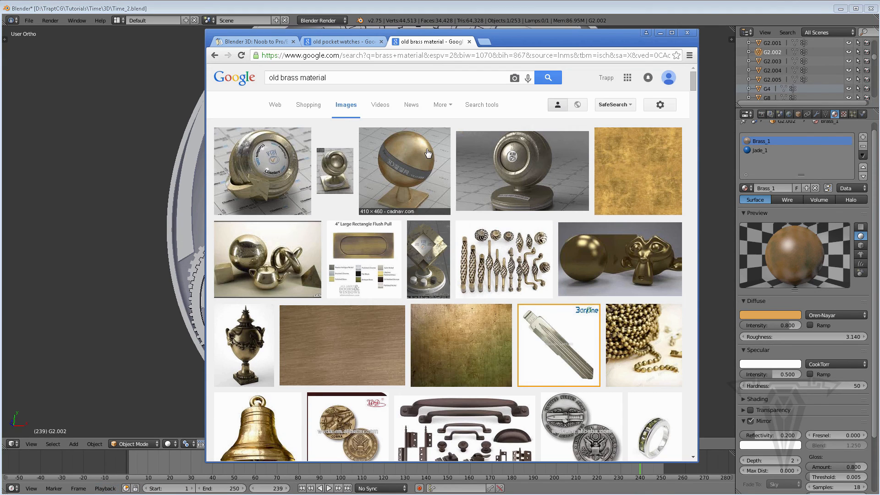
click(260, 42)
scroll(413, 295, down, 15)
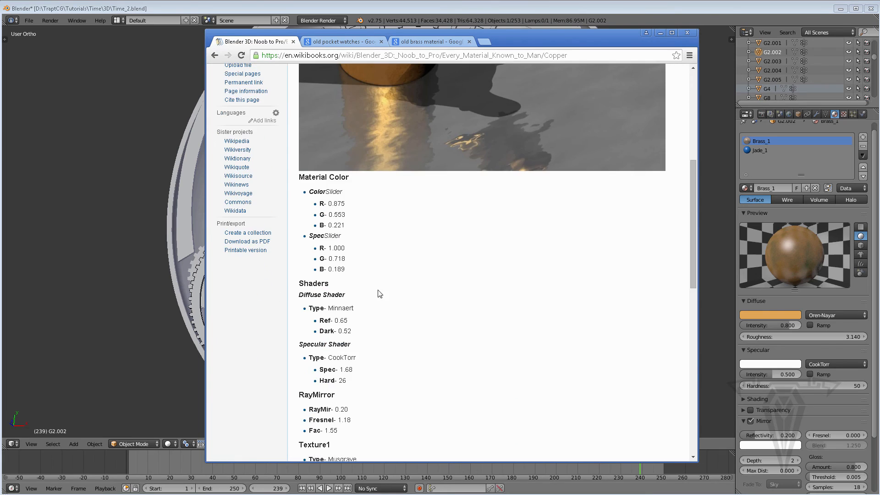
scroll(403, 191, up, 15)
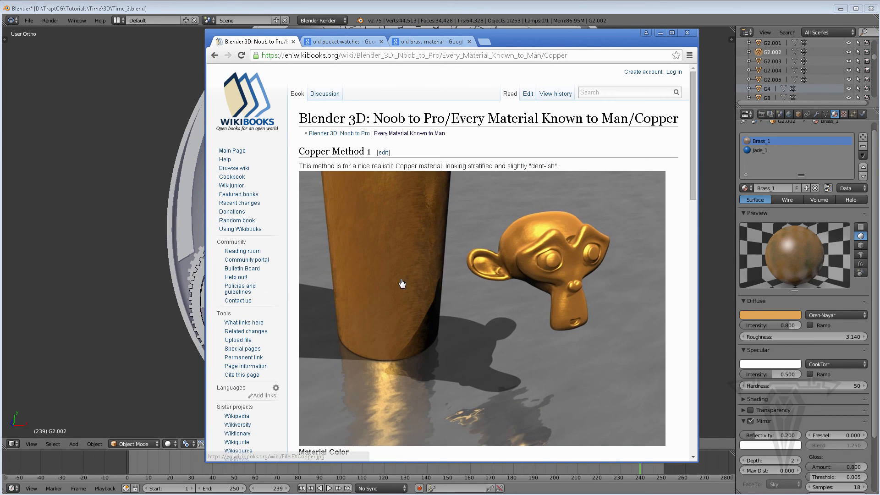
click(425, 45)
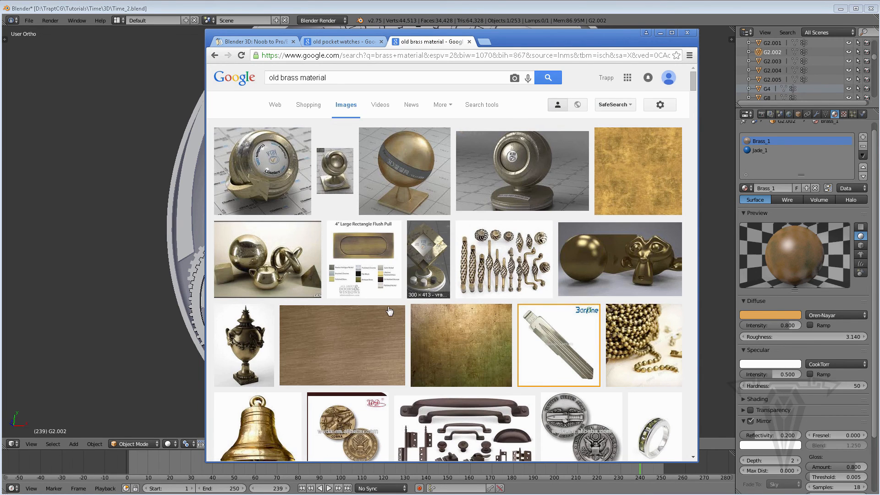
scroll(411, 287, down, 4)
scroll(412, 284, up, 3)
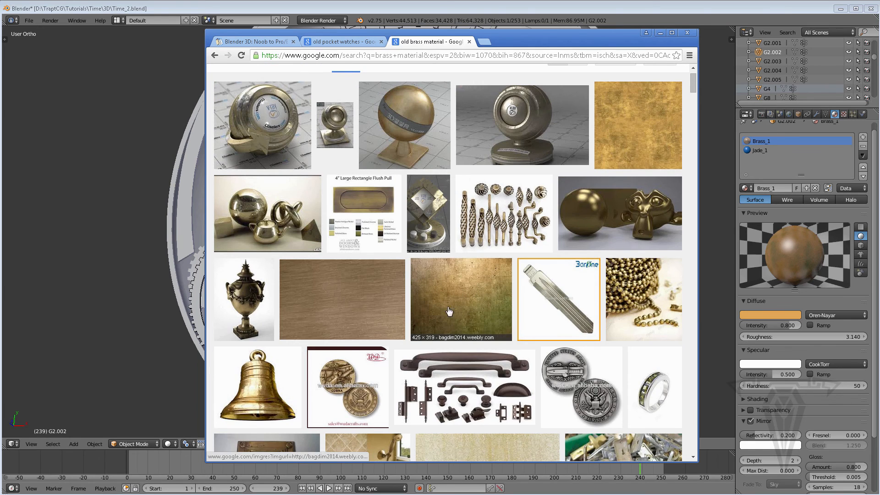
scroll(471, 297, up, 1)
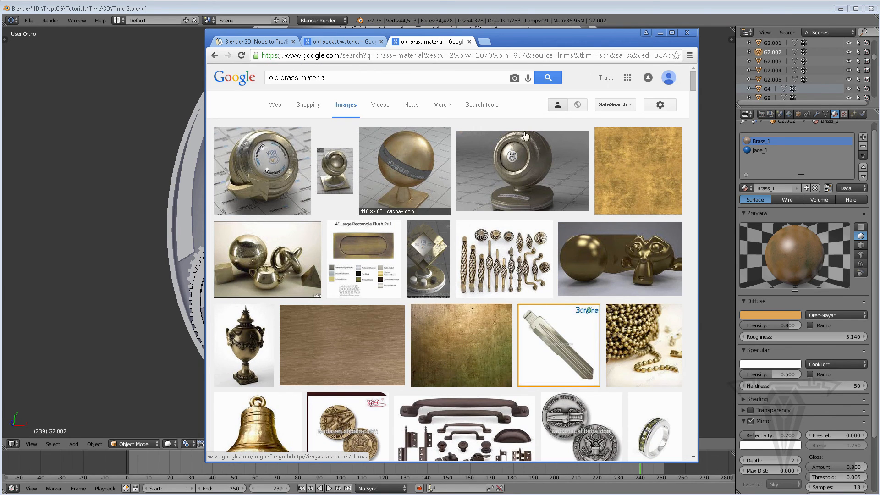
click(660, 34)
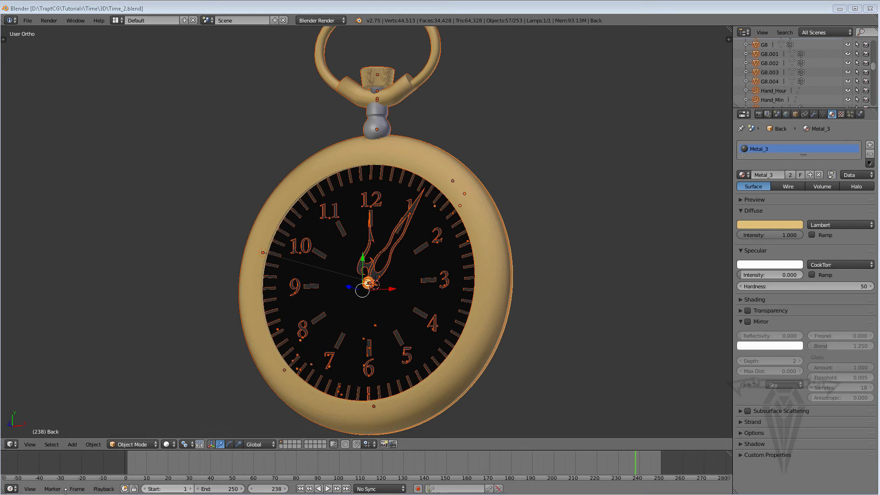
Show the whole watch in Rendered shading and assign the existing Metal_2 material to its neck.
click(167, 444)
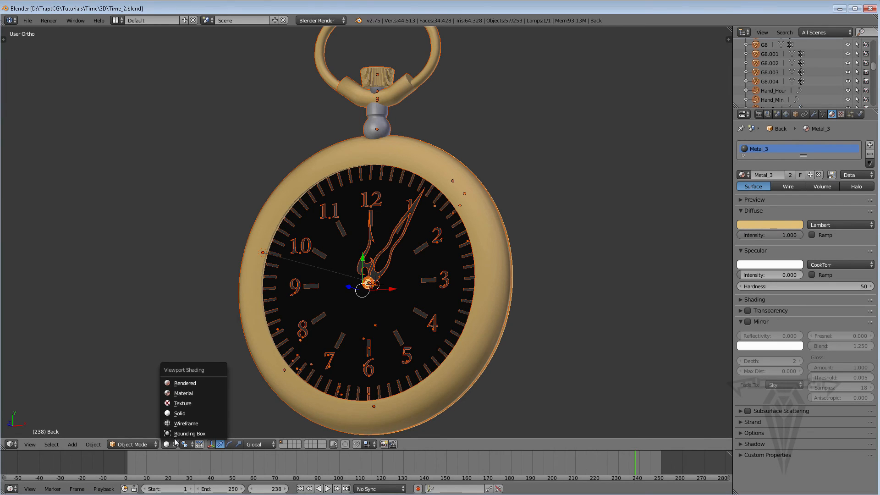
click(183, 384)
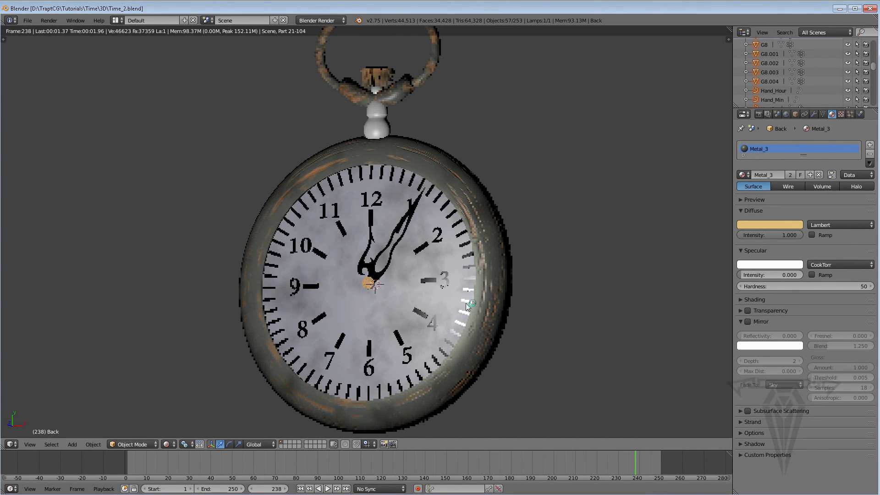
right_click(381, 132)
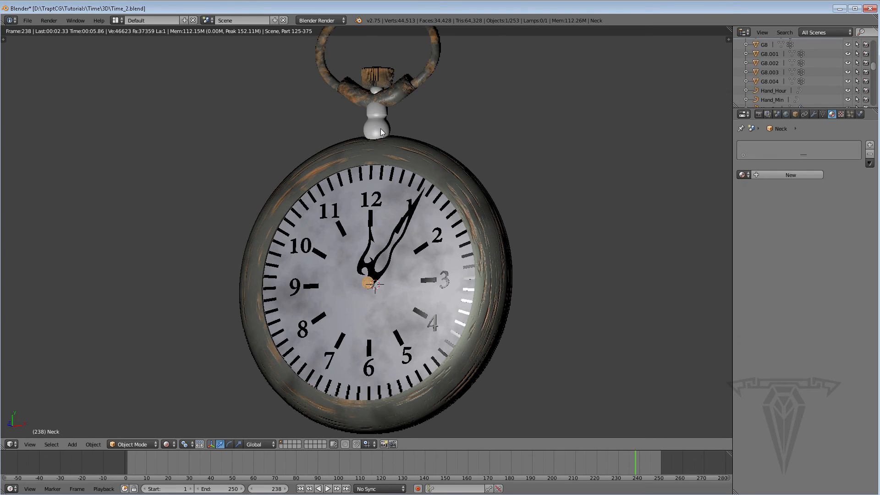
click(742, 175)
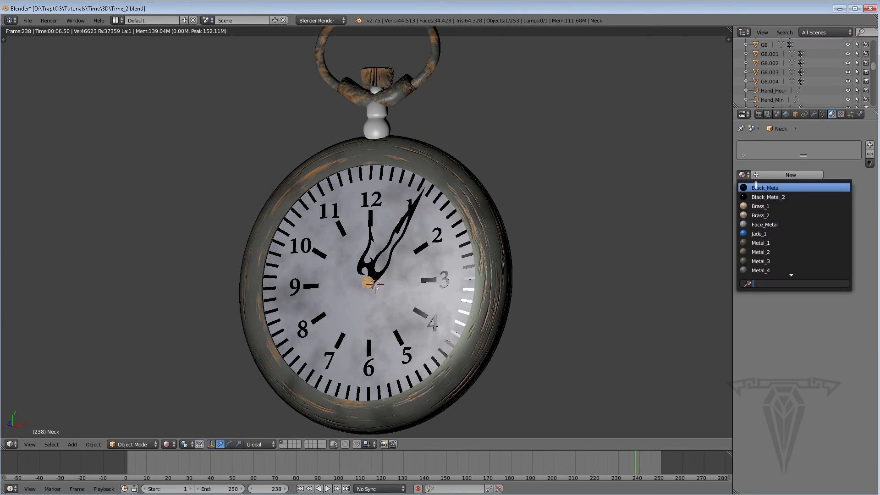
click(761, 252)
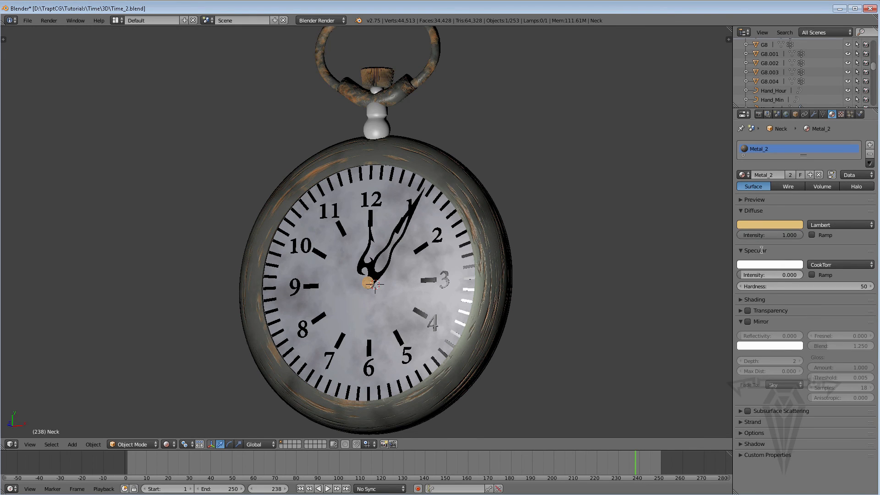
key(shift+z)
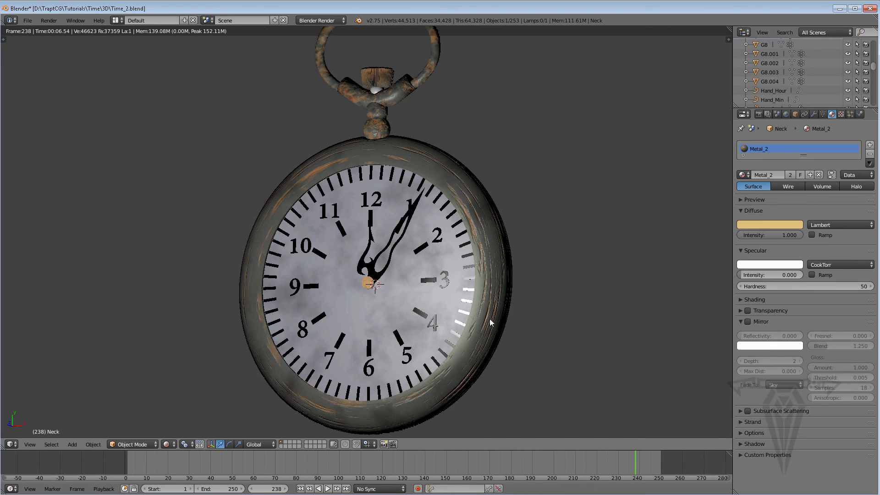
Hide the watch's front rim, back case and face plate to expose the inner gears, and return the viewport to Solid shading.
key(a)
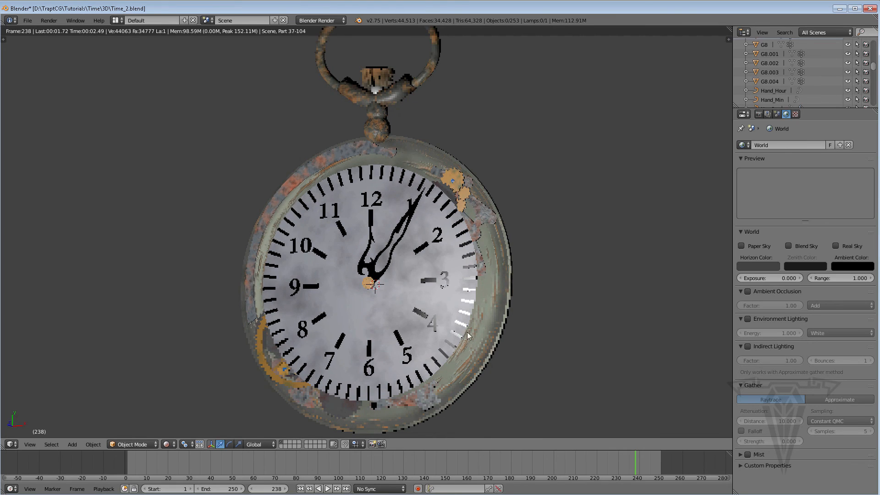
right_click(491, 340)
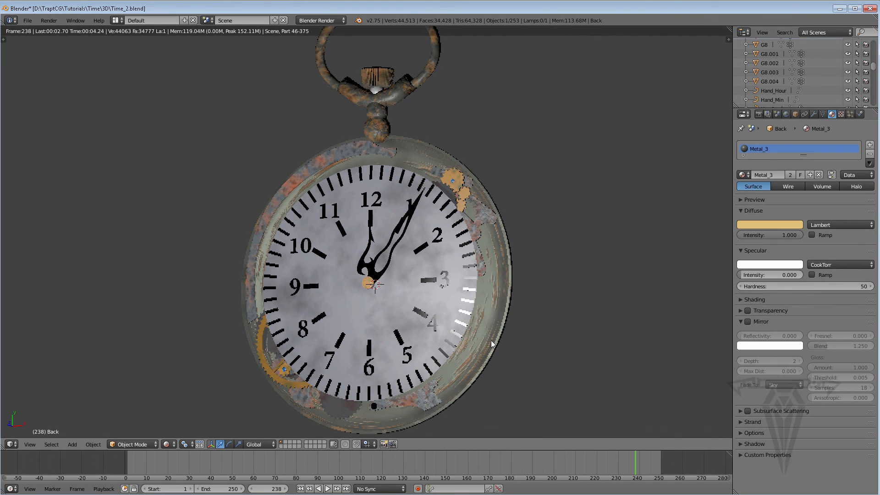
key(h)
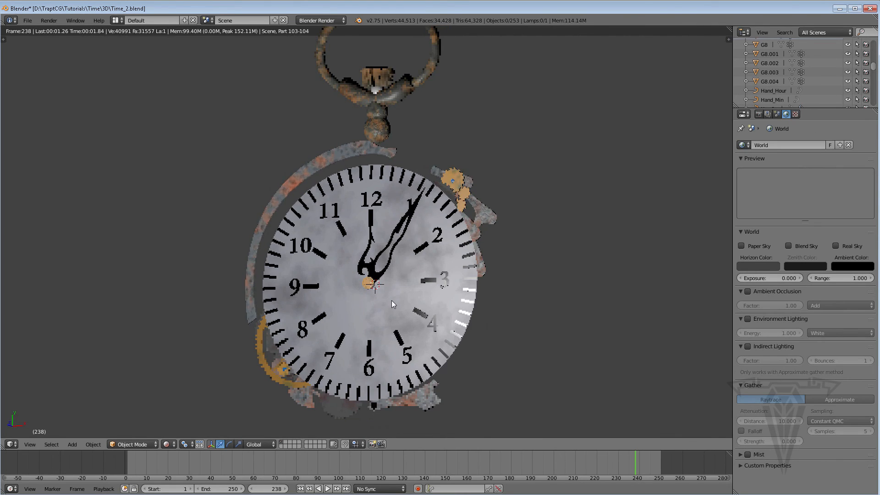
right_click(391, 300)
key(h)
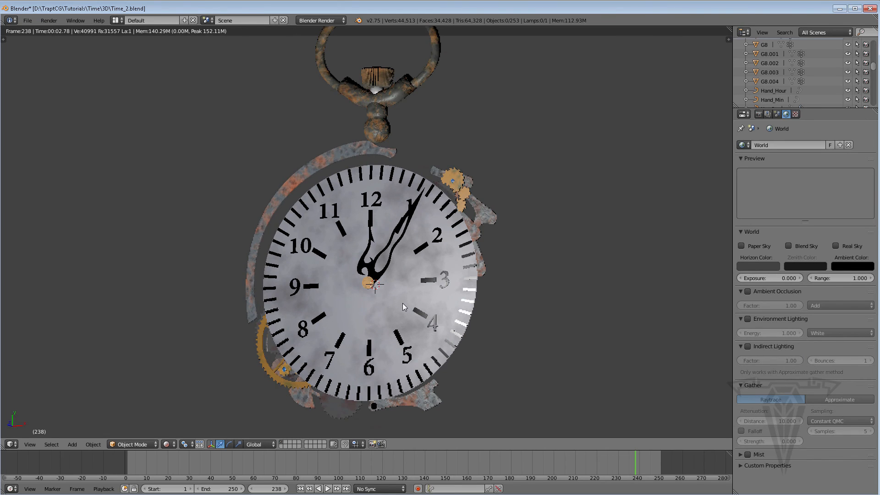
click(173, 445)
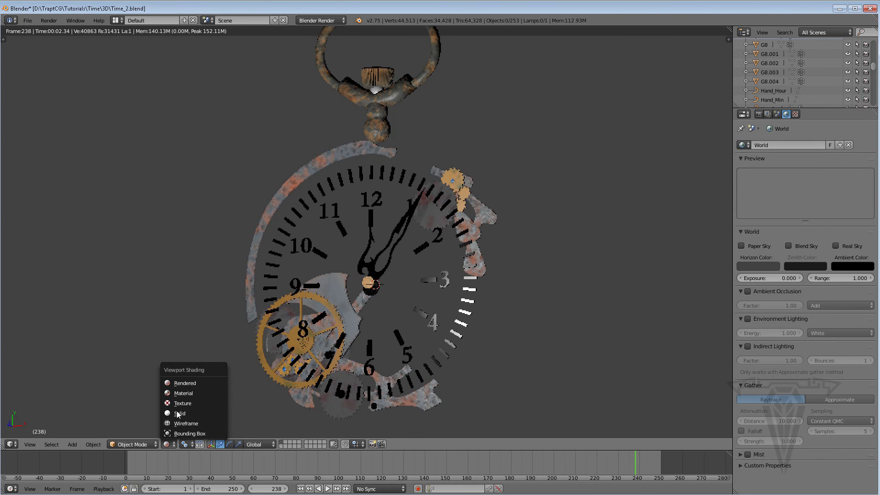
click(178, 413)
Select the wing-shaped inner part and examine the colour, mapping, influence and clouds settings of its Metal_Color_Bump_4 texture.
scroll(417, 209, up, 4)
scroll(417, 209, up, 3)
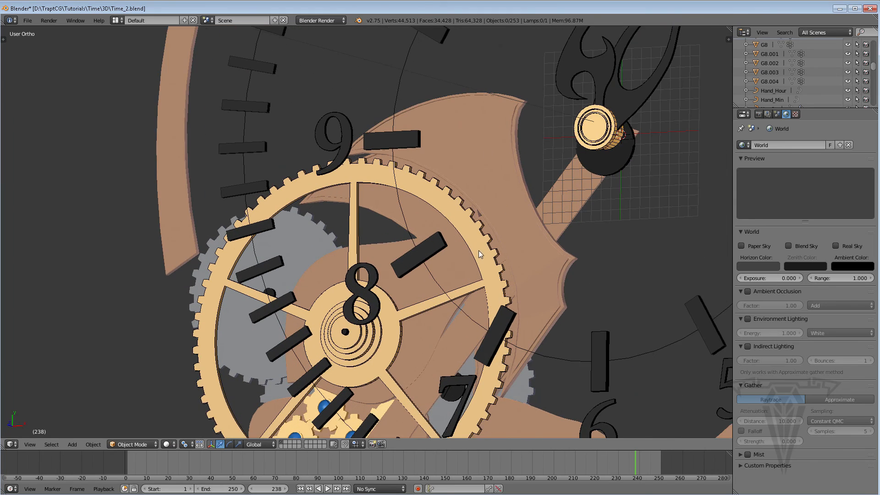
right_click(428, 208)
scroll(427, 247, up, 1)
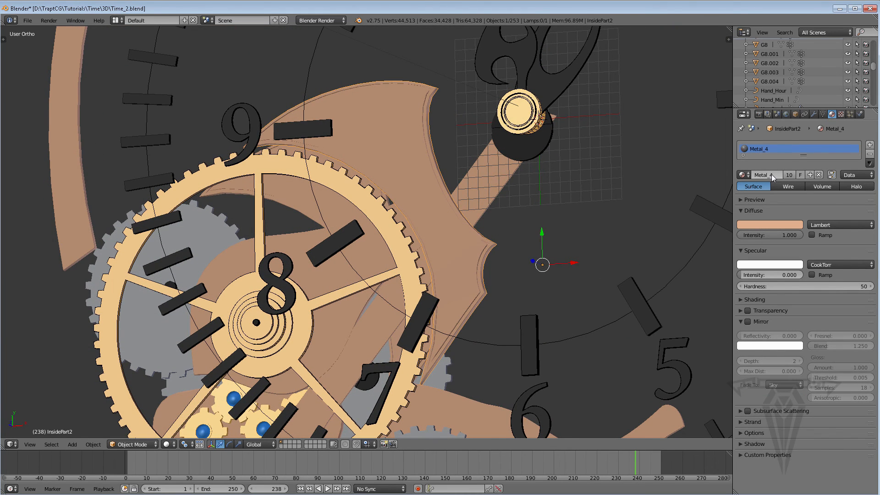
click(841, 115)
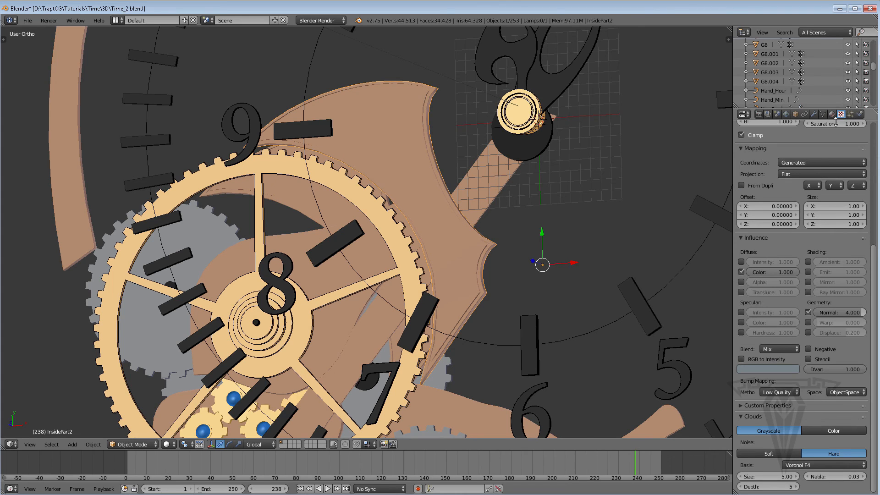
drag(873, 239, 873, 156)
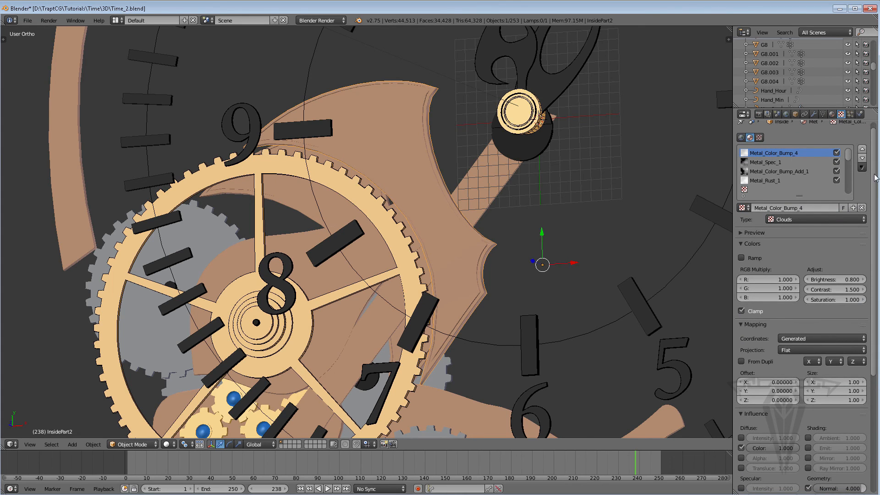
drag(876, 178, 878, 335)
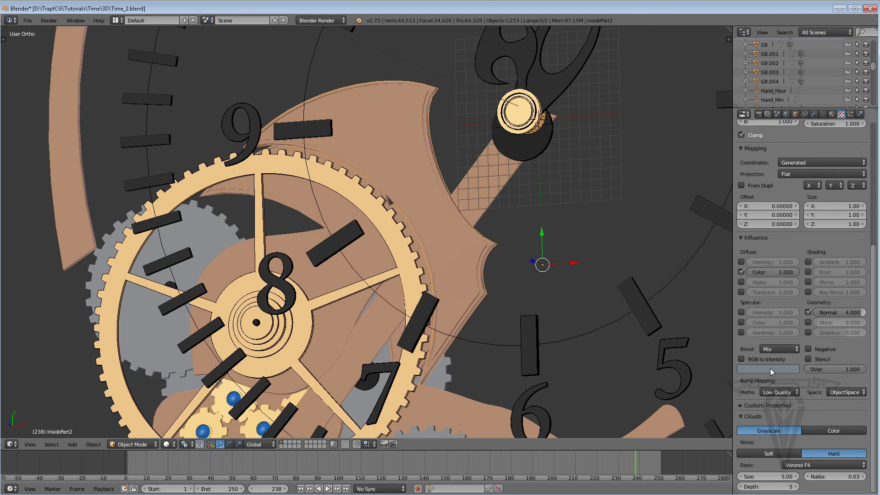
drag(876, 272, 868, 153)
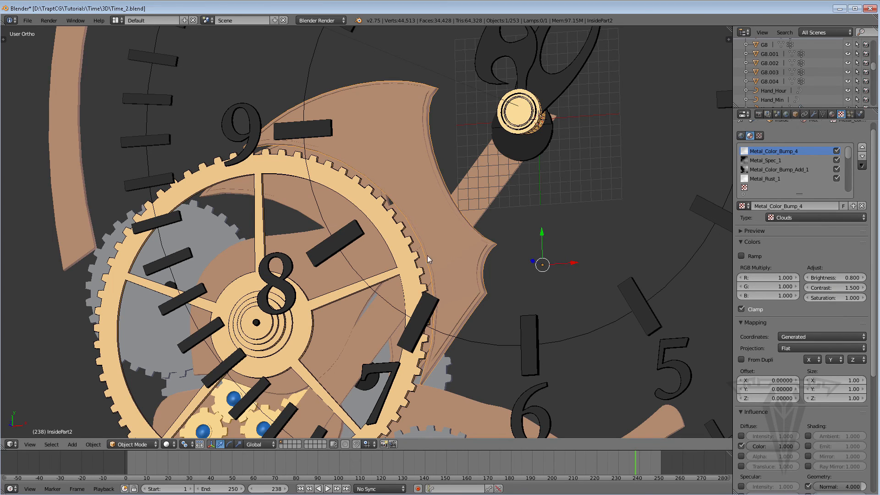
Preview the rusted inner parts around the large brass gear in Rendered shading, and return to Solid shading.
click(178, 446)
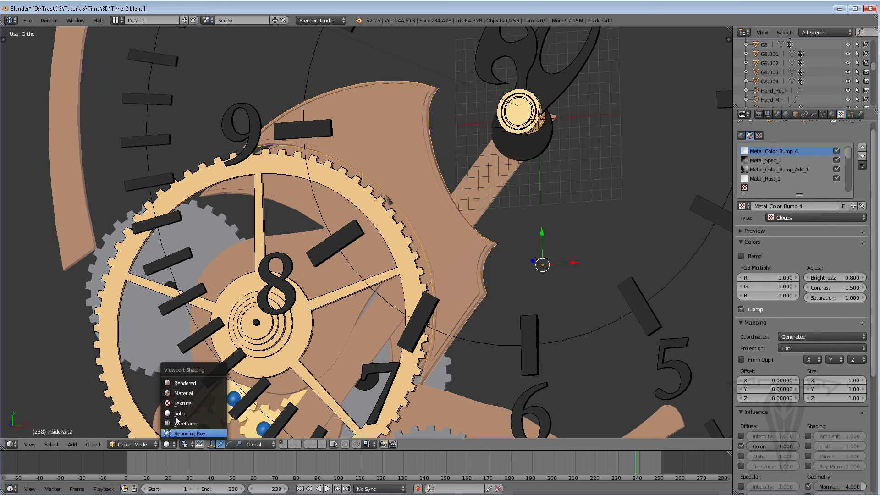
click(187, 384)
scroll(418, 200, up, 7)
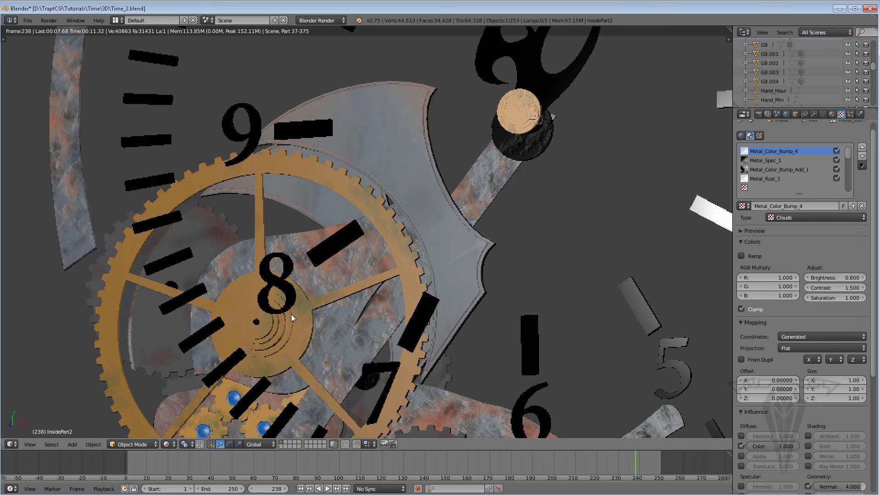
click(169, 444)
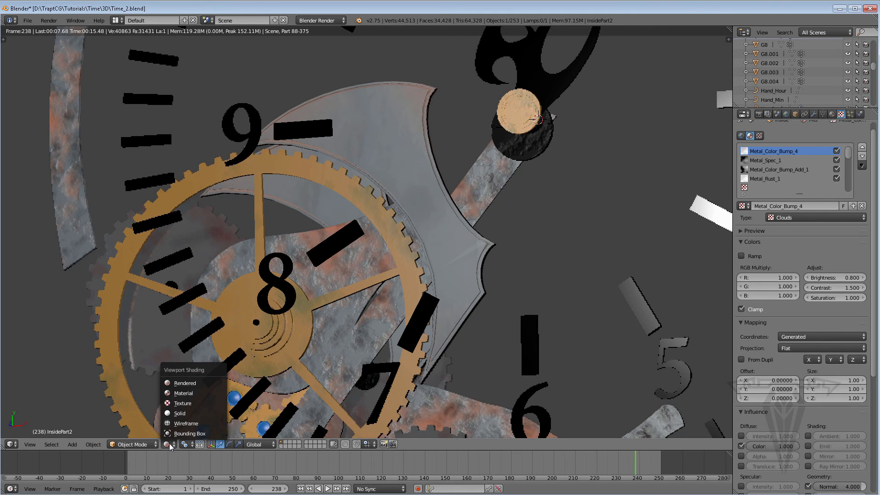
click(181, 413)
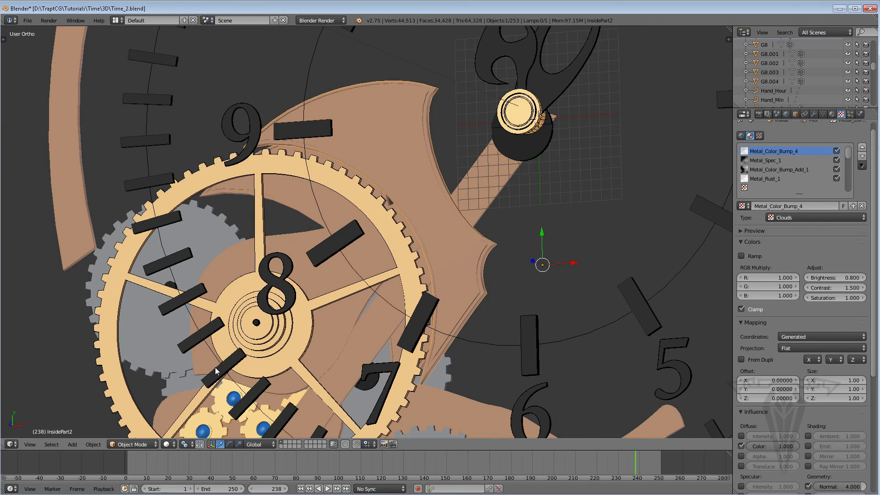
Select the grey steel gear G8 near the numeral 6 and inspect it up close in Rendered shading.
shift+middle_drag(216, 367, 230, 279)
scroll(230, 280, down, 1)
shift+middle_drag(346, 400, 283, 332)
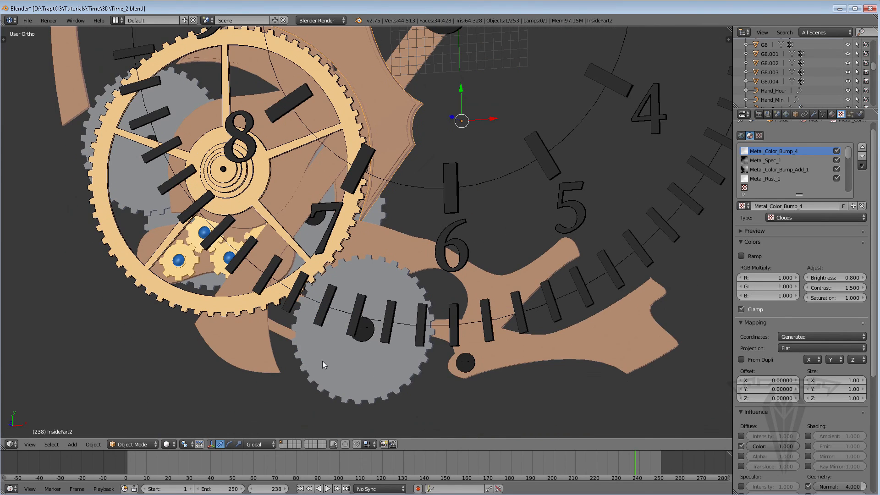
right_click(324, 365)
click(169, 444)
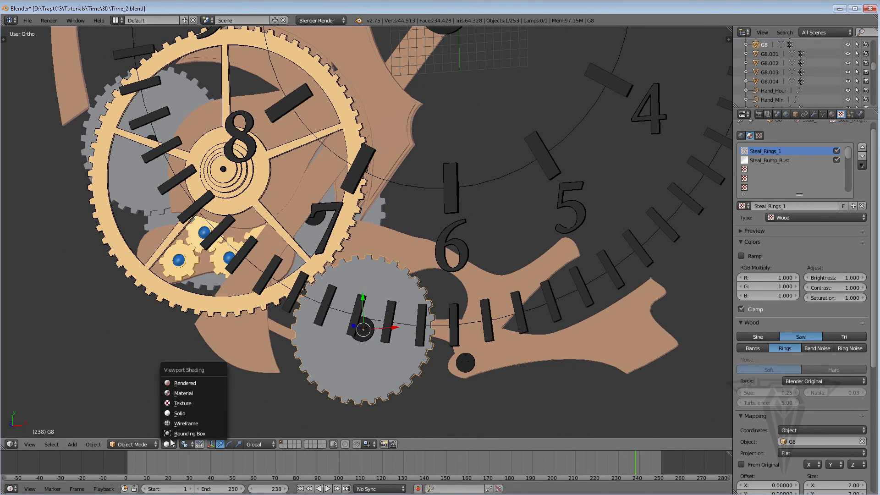
click(185, 384)
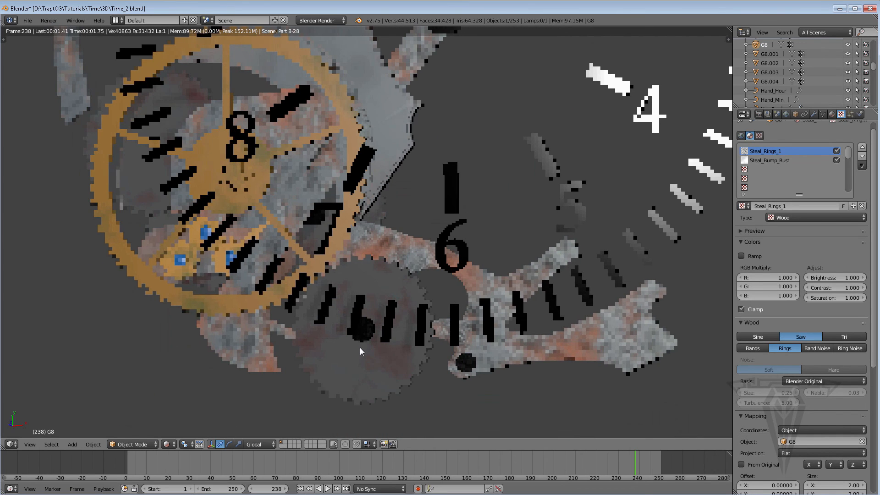
scroll(359, 353, down, 1)
scroll(360, 356, up, 4)
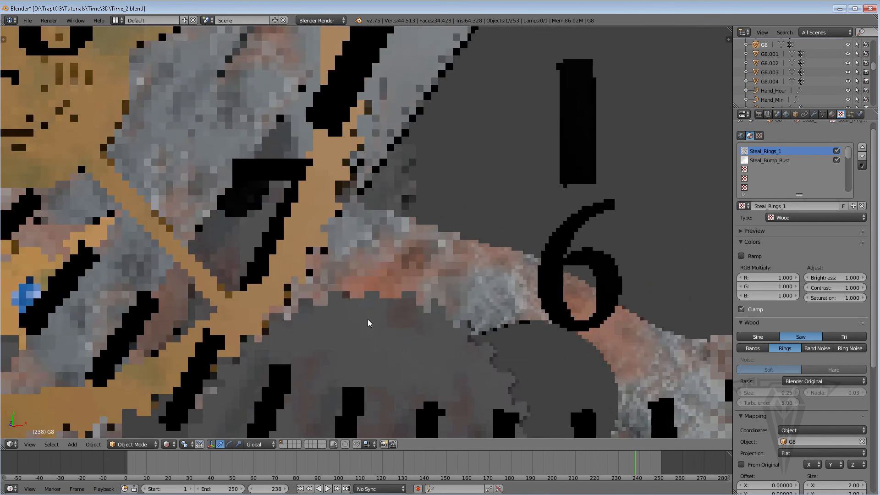
shift+middle_drag(368, 320, 385, 119)
scroll(378, 224, up, 1)
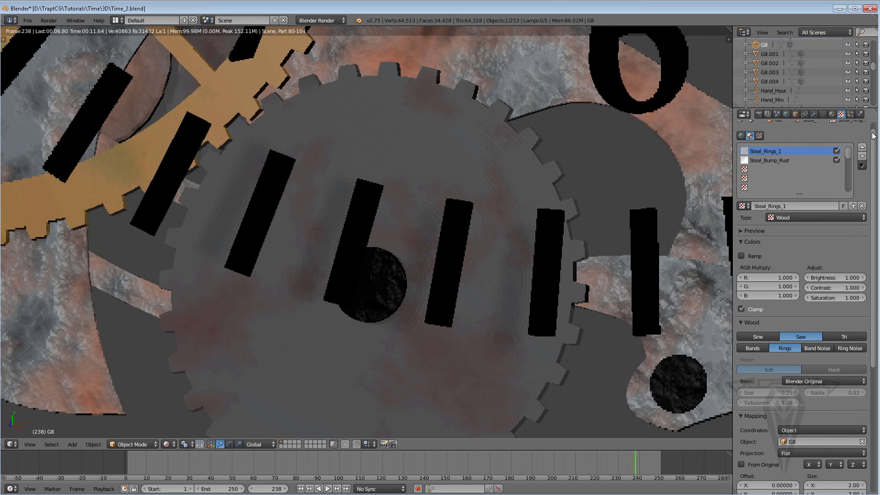
Examine the specular and mirror settings of the gear's Steal_1 material and the wood settings of its Steal_Rings_1 texture.
scroll(872, 134, up, 1)
click(832, 114)
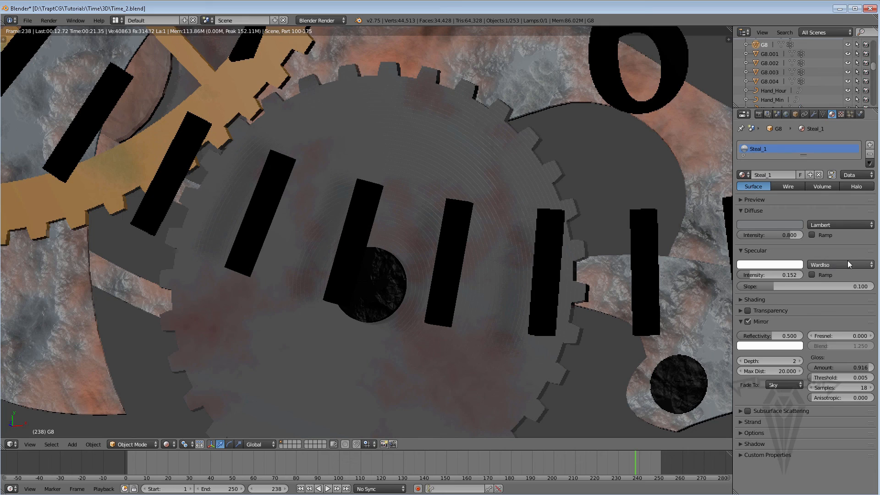
click(842, 115)
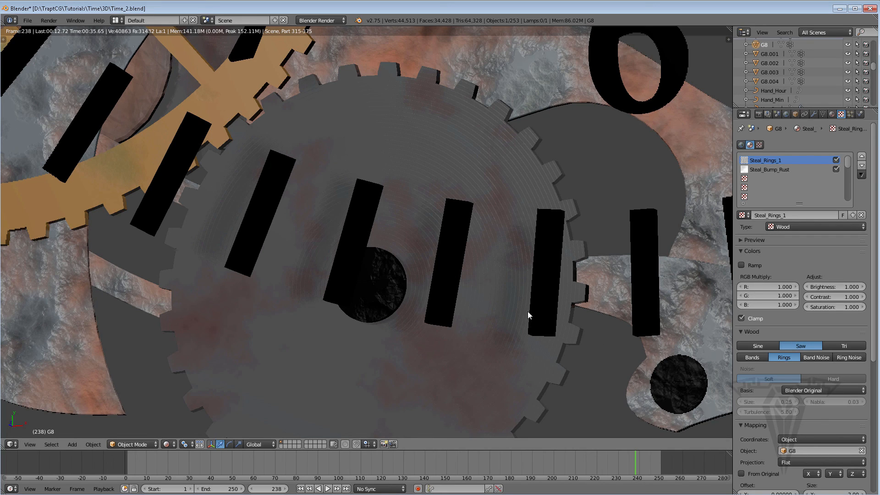
Examine the mapping, influence and clouds settings of the gear's Steal_Bump_Rust texture, and return the viewport to Solid shading.
click(771, 169)
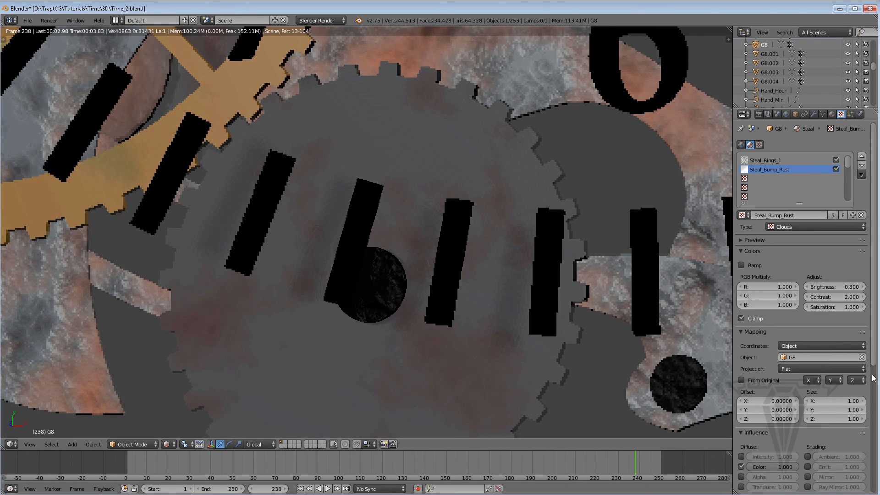
drag(875, 352, 876, 398)
scroll(739, 275, up, 5)
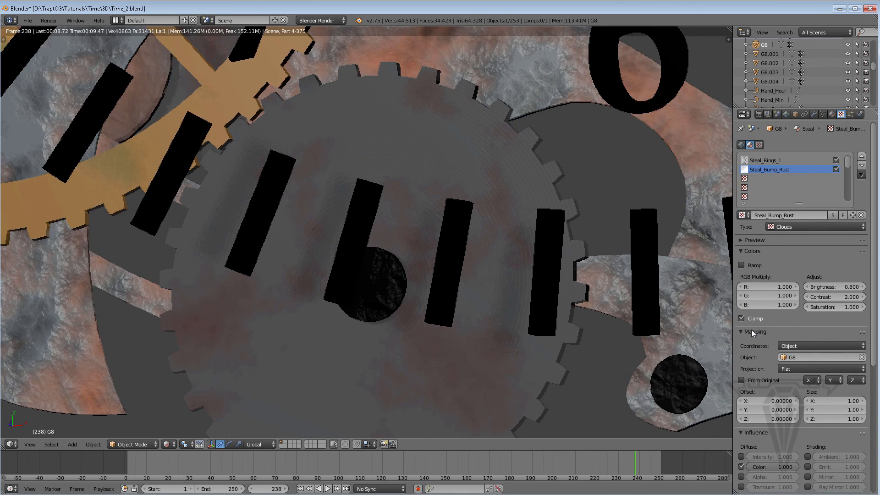
click(751, 331)
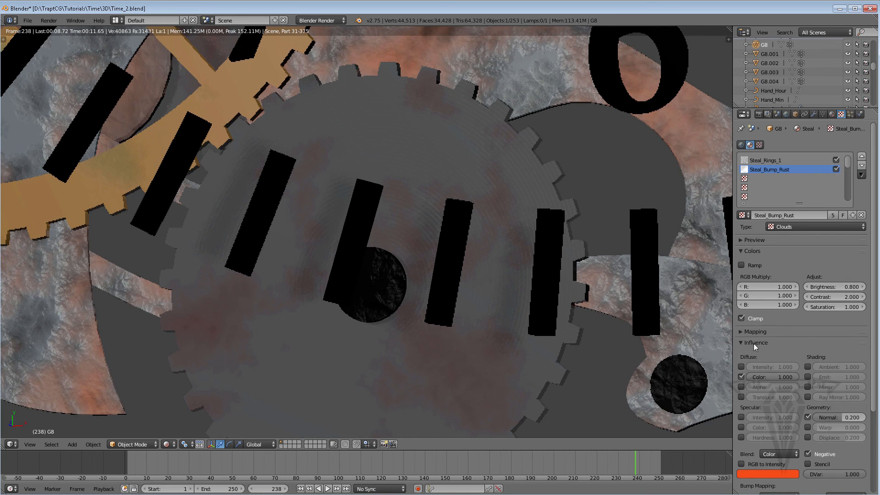
click(753, 342)
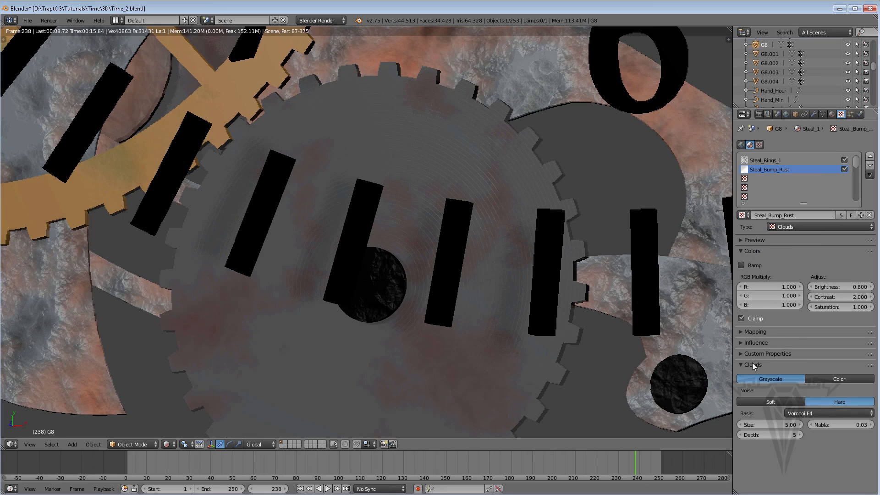
click(754, 330)
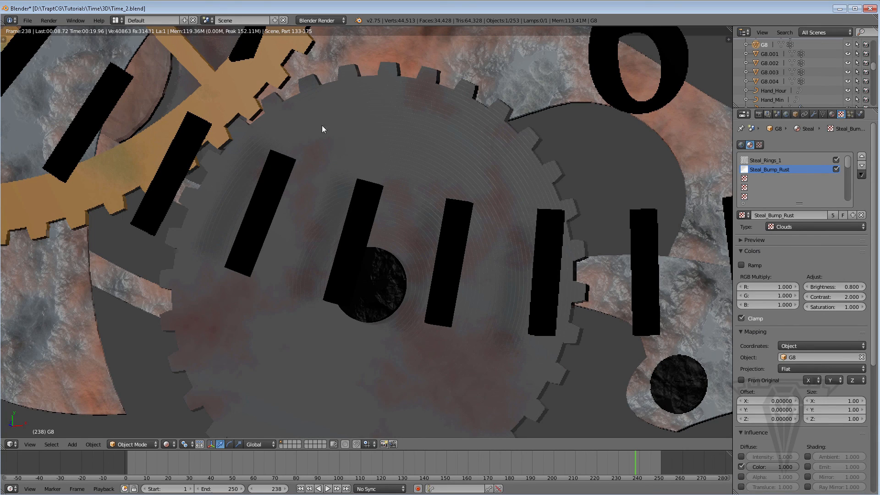
click(168, 444)
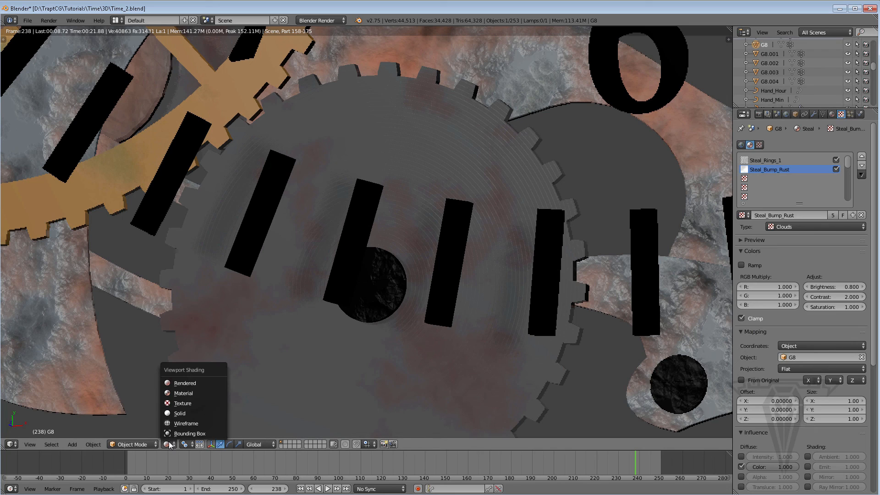
click(179, 414)
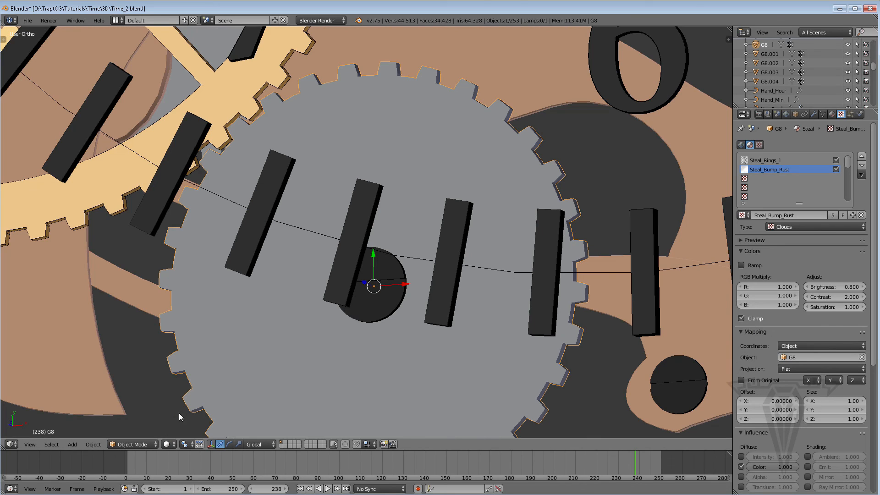
Collapse the Mapping, Influence and Clouds settings of the Steal_Bump_Rust texture and expand them again.
click(754, 331)
click(754, 343)
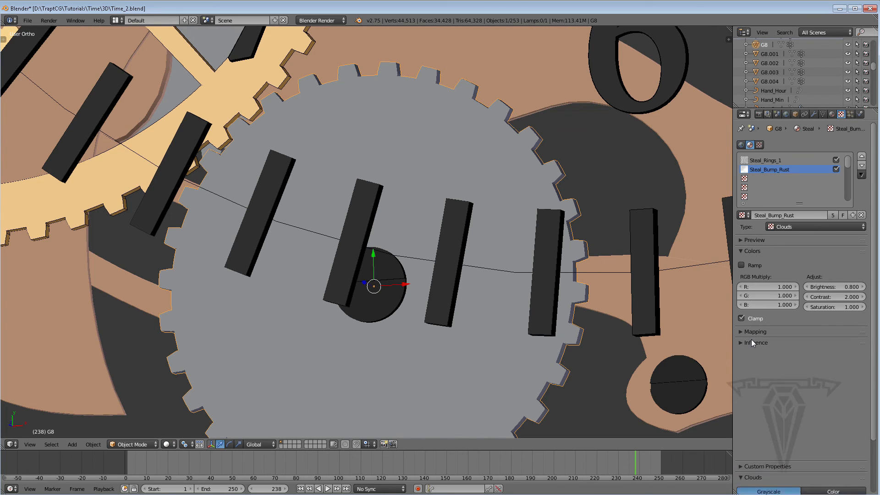
drag(755, 343, 755, 331)
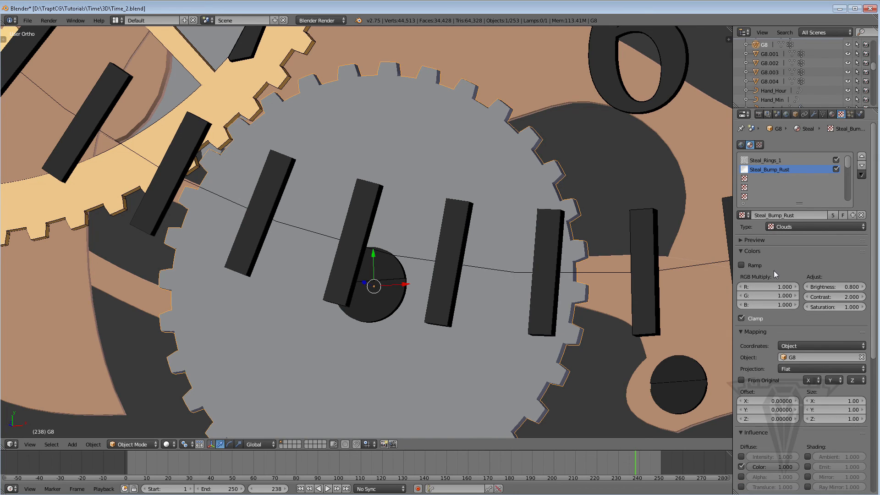
scroll(754, 451, down, 8)
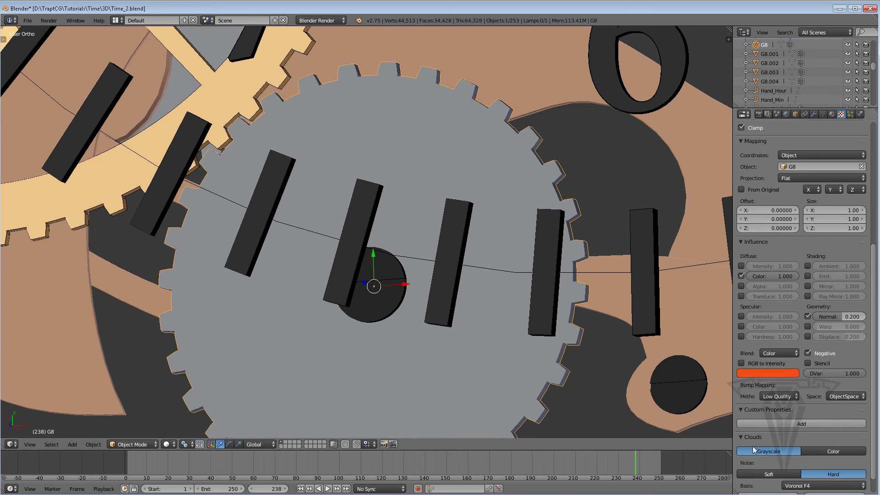
drag(749, 436, 775, 211)
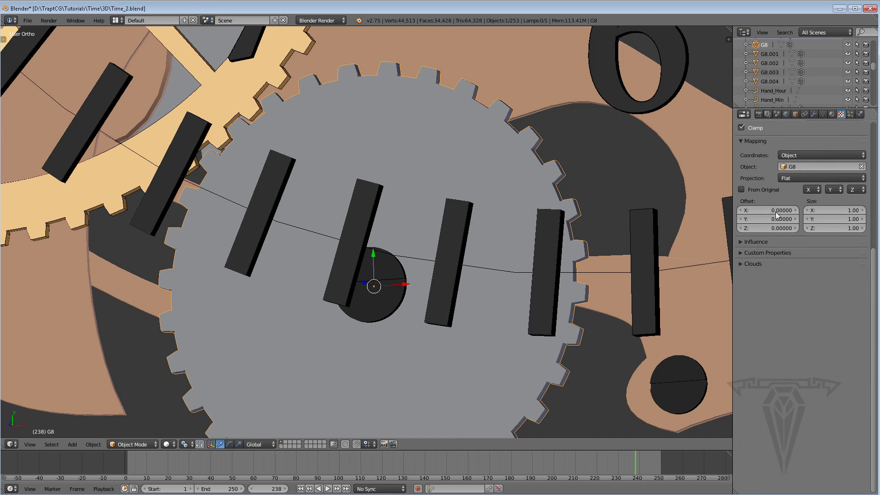
drag(746, 264, 752, 235)
scroll(877, 321, down, 1)
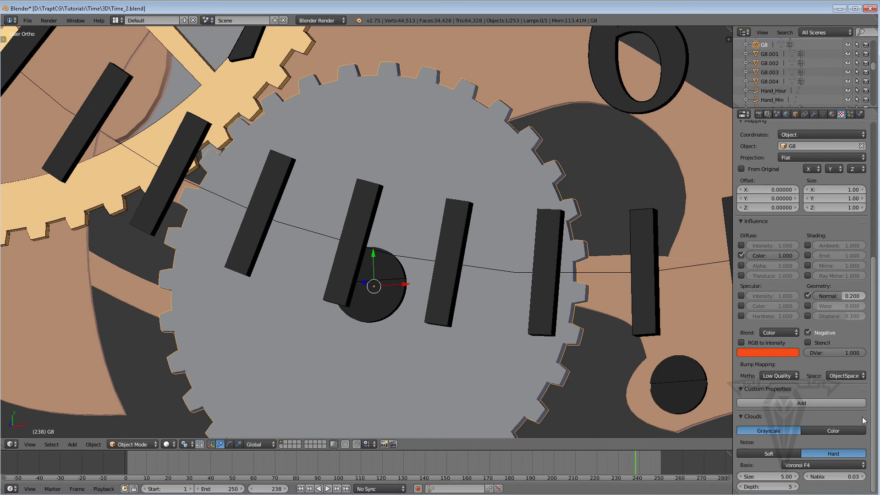
Rearrange the texture properties so that the Clouds section sits directly above the Mapping and Influence sections.
drag(864, 420, 869, 138)
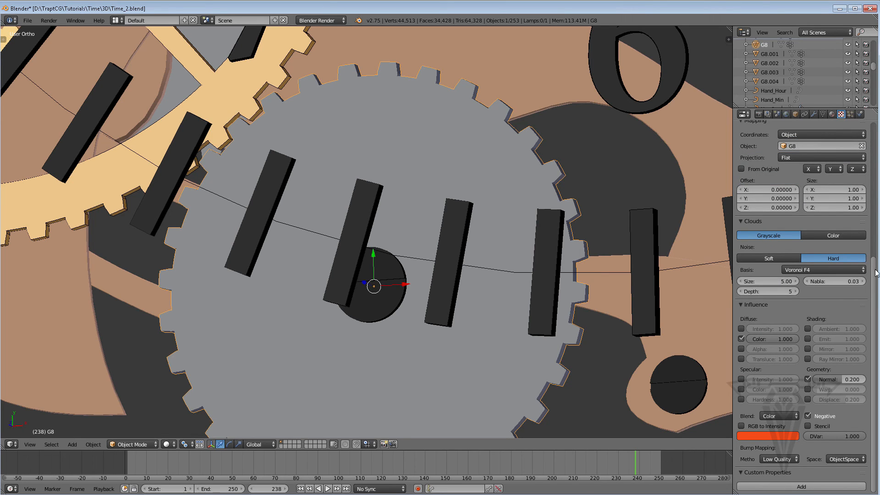
scroll(874, 275, up, 6)
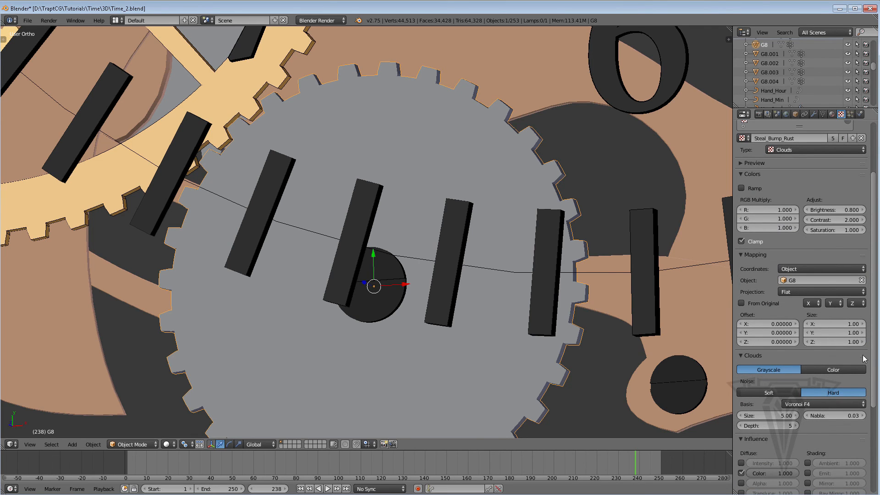
drag(864, 357, 860, 257)
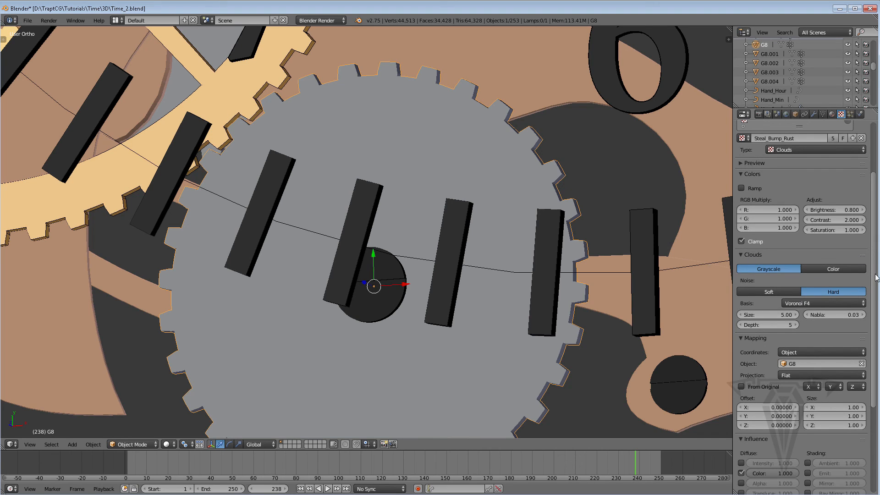
mouse_move(873, 265)
mouse_down()
mouse_move(874, 236)
mouse_move(874, 256)
mouse_up()
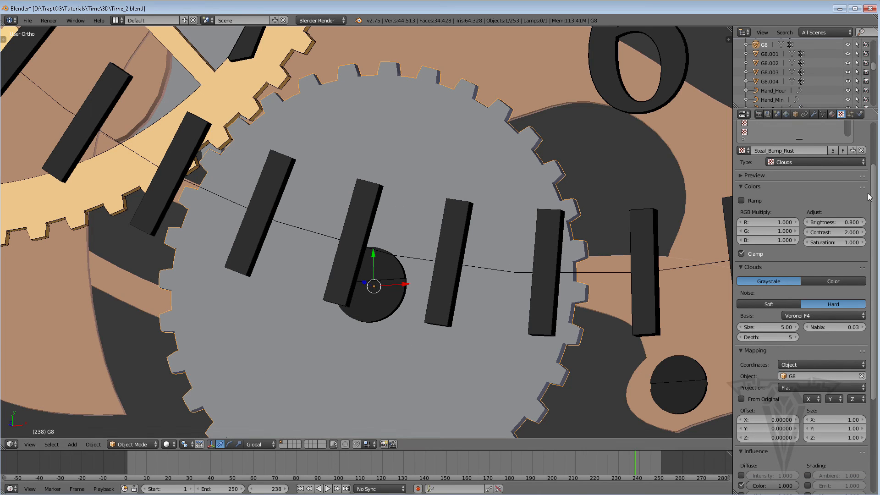
Check the section order and wood settings of the gear's Steal_Rings_1 texture.
scroll(869, 197, up, 4)
click(770, 162)
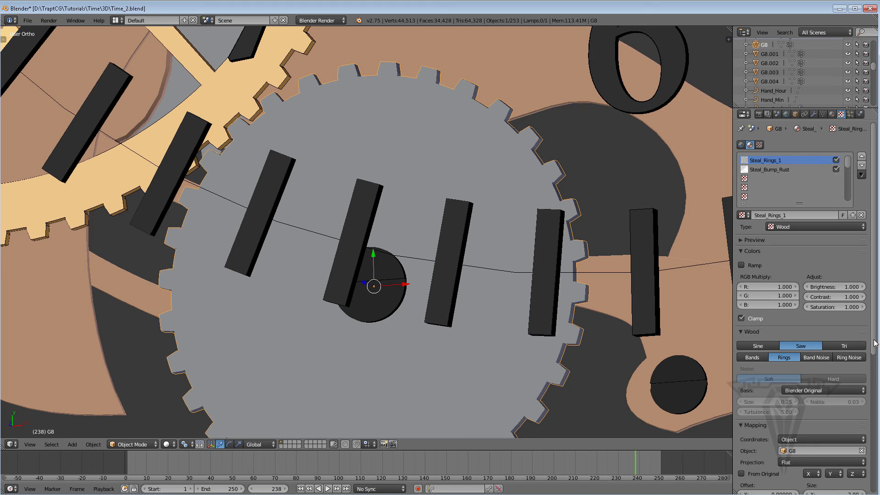
scroll(871, 336, down, 5)
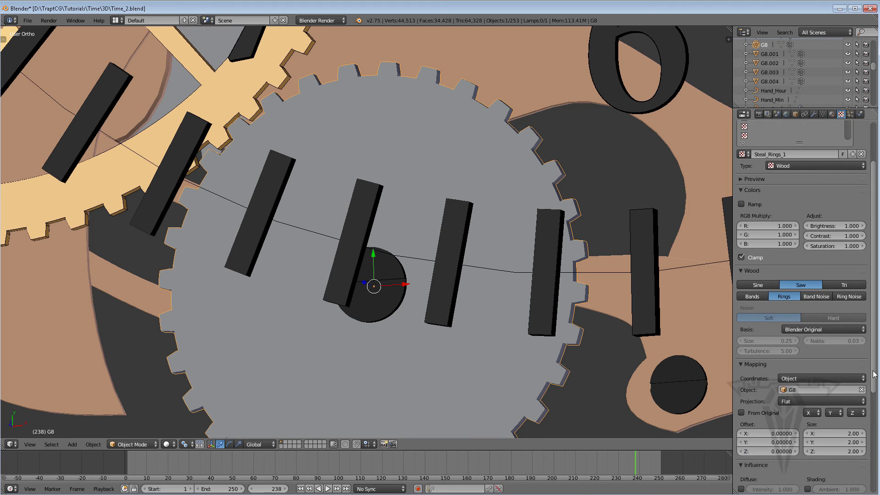
click(168, 444)
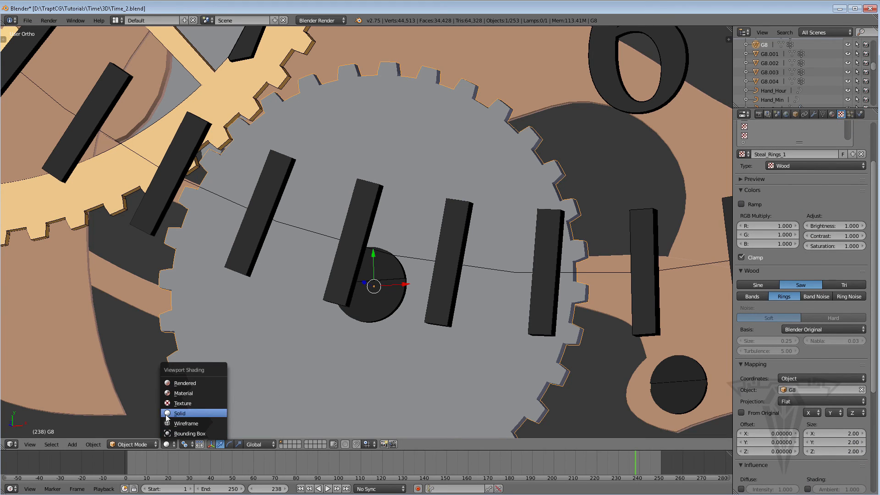
Select the black nut at the grey gear's centre and examine its Black_Metal material and the clouds, mapping and influence settings of Black_Metal_Tex_1.
right_click(383, 296)
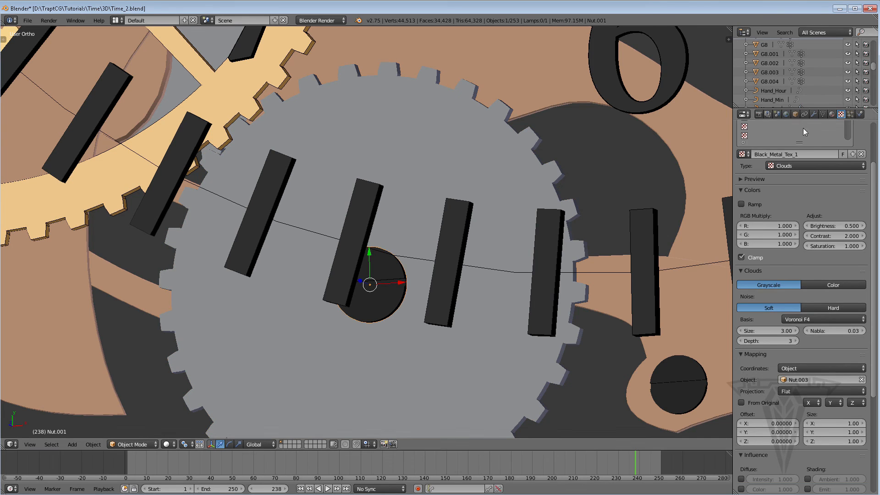
click(833, 113)
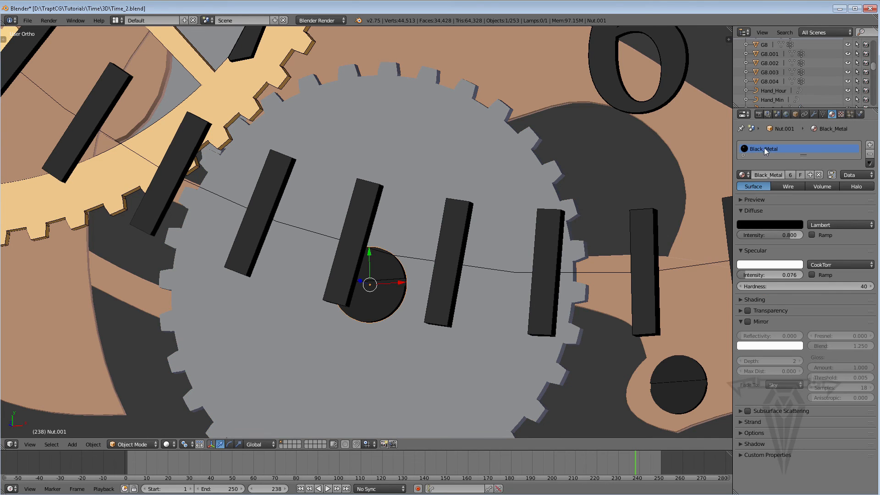
click(842, 114)
scroll(873, 183, up, 3)
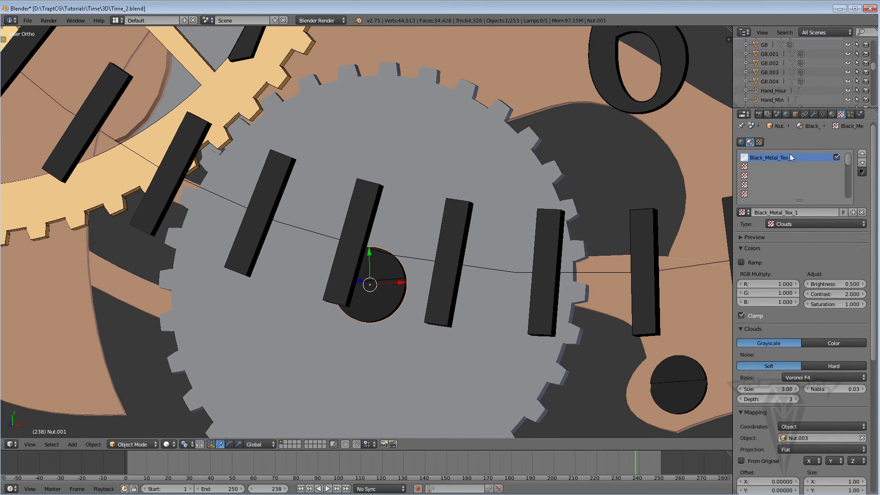
scroll(876, 160, down, 10)
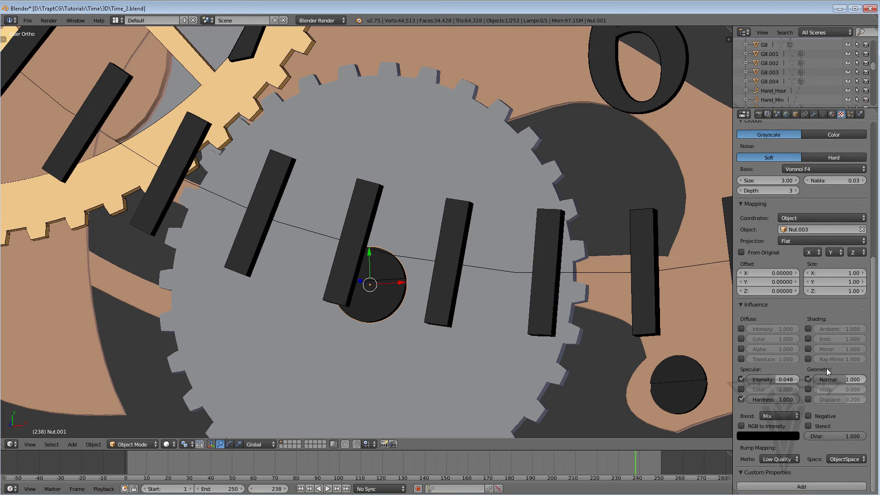
middle_drag(797, 397, 757, 386)
Select the curved inner plate InsidePart2 beside the large brass gear and hide all unselected objects.
scroll(377, 286, down, 8)
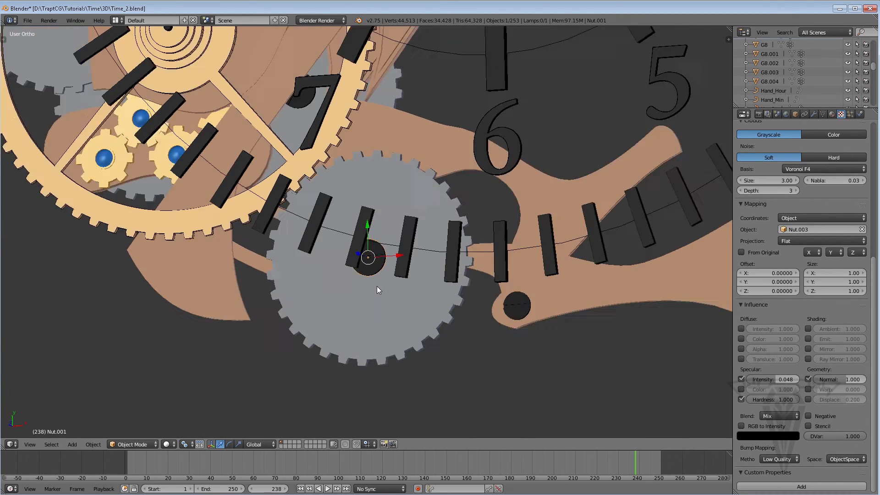
shift+middle_drag(343, 232, 335, 288)
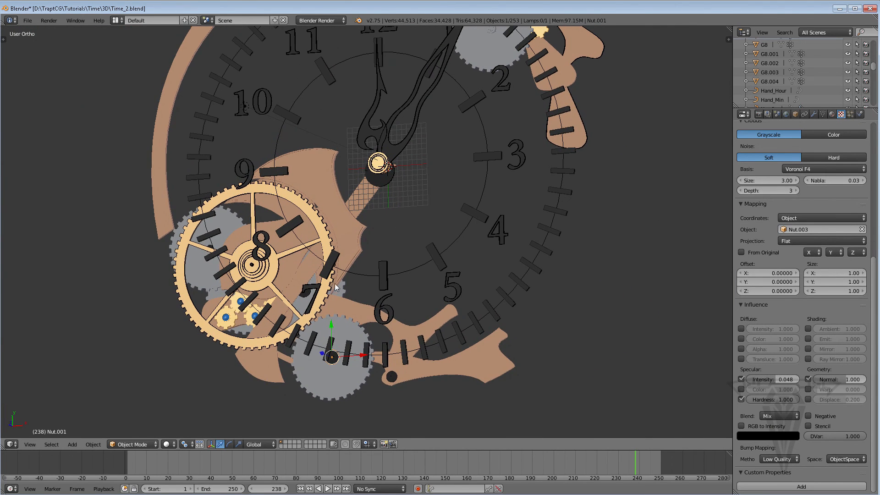
scroll(310, 292, up, 2)
right_click(355, 229)
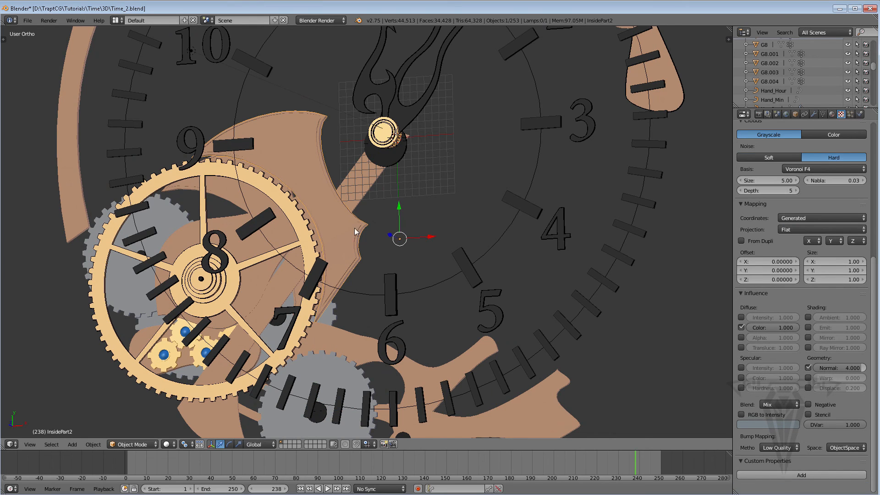
scroll(379, 220, down, 5)
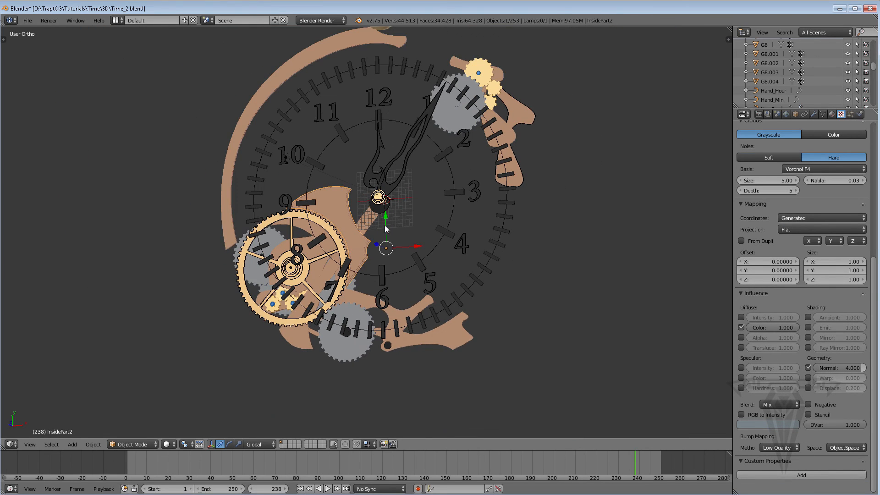
scroll(406, 243, up, 2)
shift+middle_drag(405, 236, 411, 273)
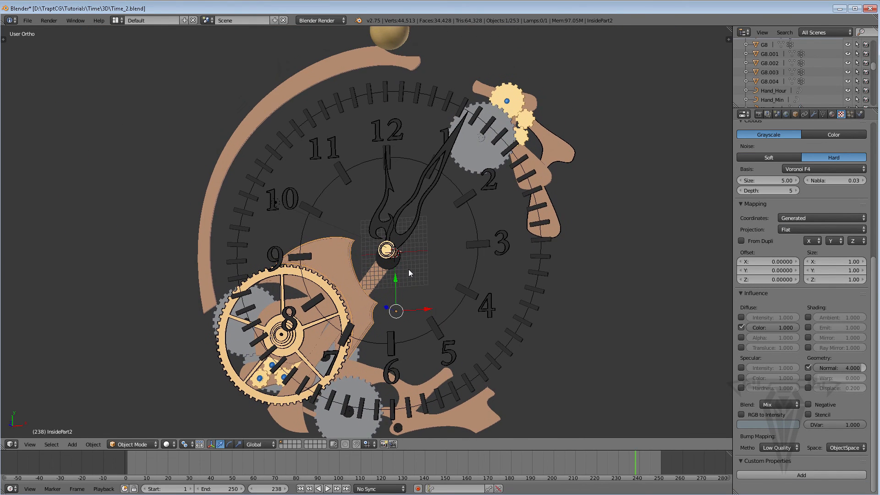
scroll(409, 268, down, 1)
key(shift+h)
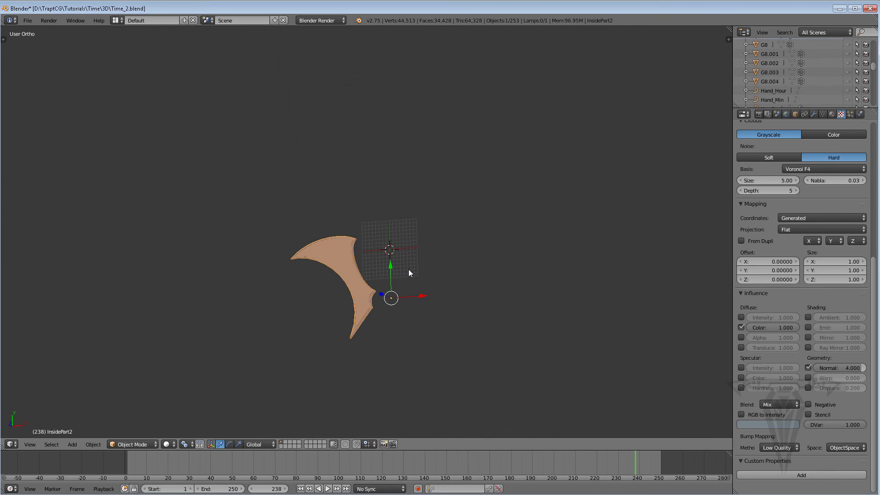
Reveal all hidden objects of the pocket watch, including the case and ring.
key(alt+h)
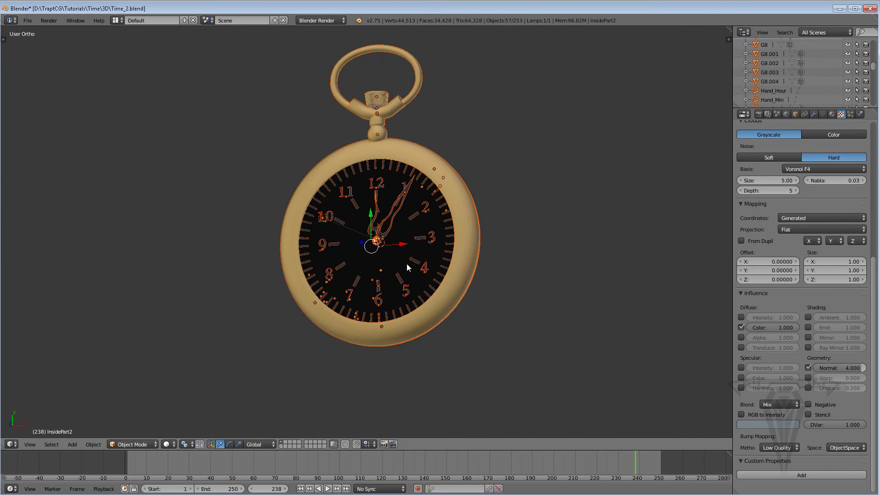
mouse_move(406, 263)
middle_down()
mouse_move(389, 282)
mouse_move(405, 279)
middle_up()
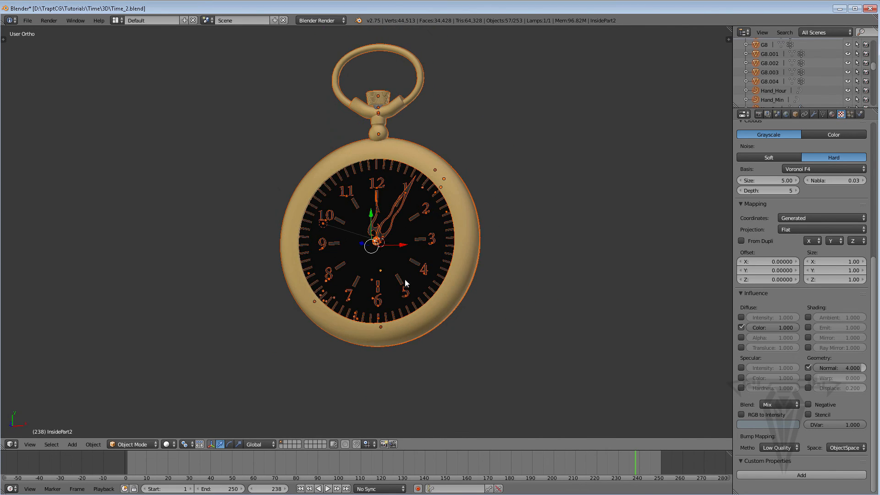
click(89, 443)
mouse_move(134, 154)
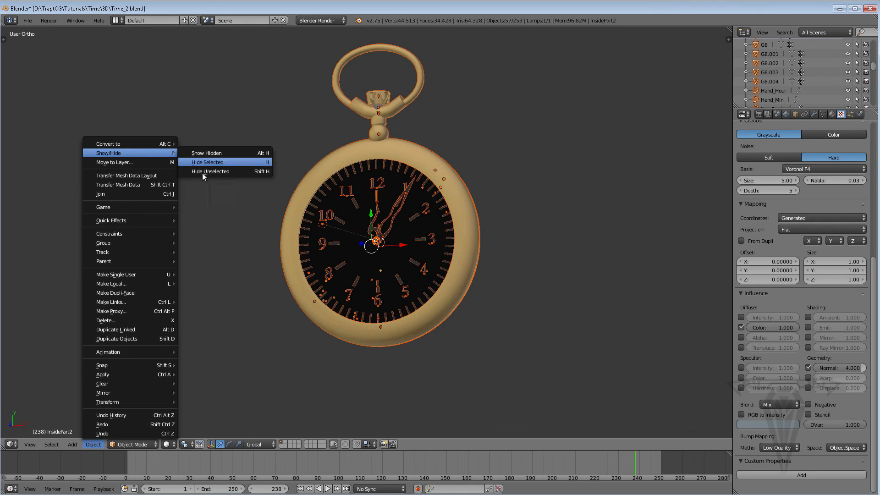
click(237, 154)
Assign the existing Metal_1 material to the Dial_Neck piece above the case, and switch the viewport to Rendered shading.
mouse_move(389, 276)
shift+middle_down()
mouse_move(384, 297)
mouse_move(352, 281)
mouse_move(366, 270)
mouse_move(385, 273)
mouse_move(385, 281)
shift+middle_up()
scroll(386, 285, up, 3)
scroll(386, 266, down, 1)
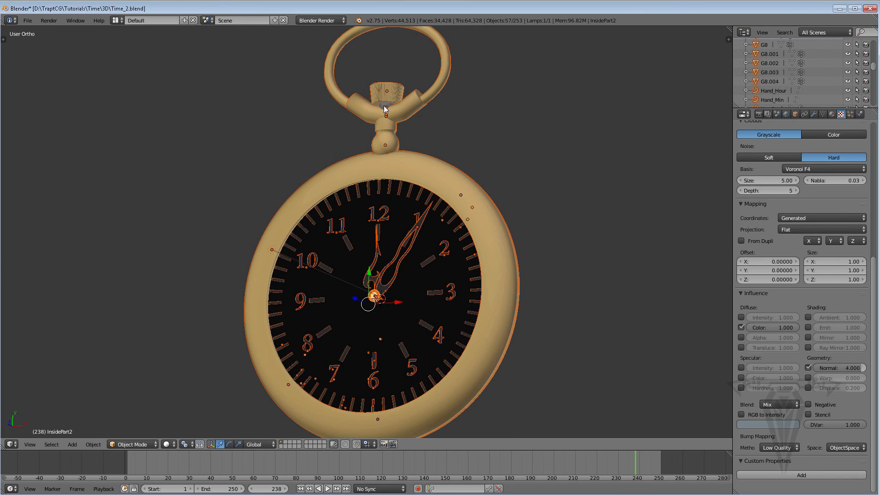
right_click(385, 109)
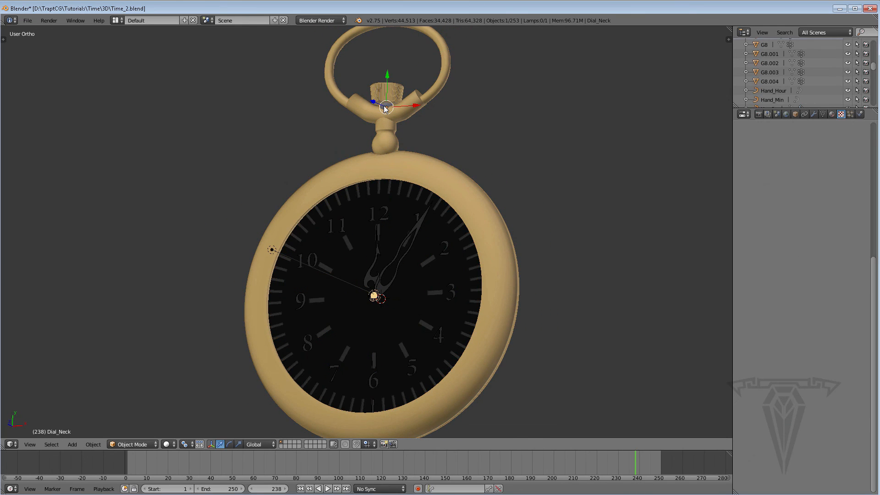
click(831, 114)
click(742, 175)
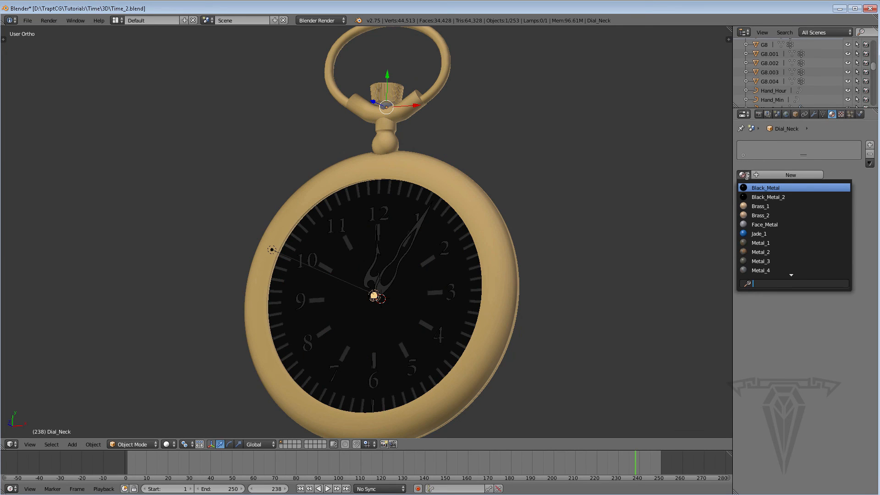
click(757, 243)
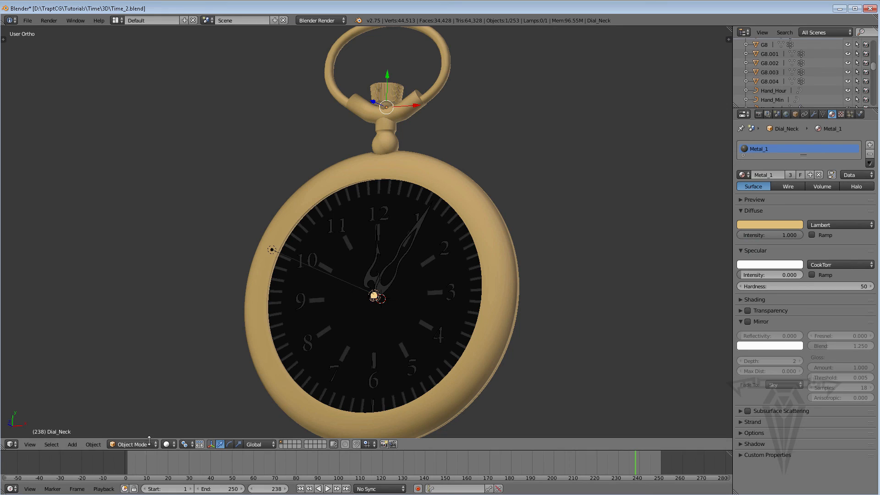
click(170, 445)
click(180, 382)
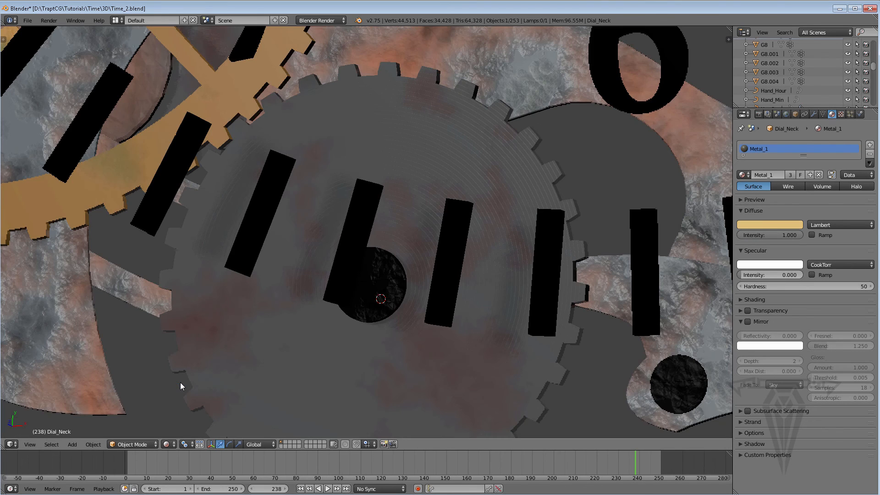